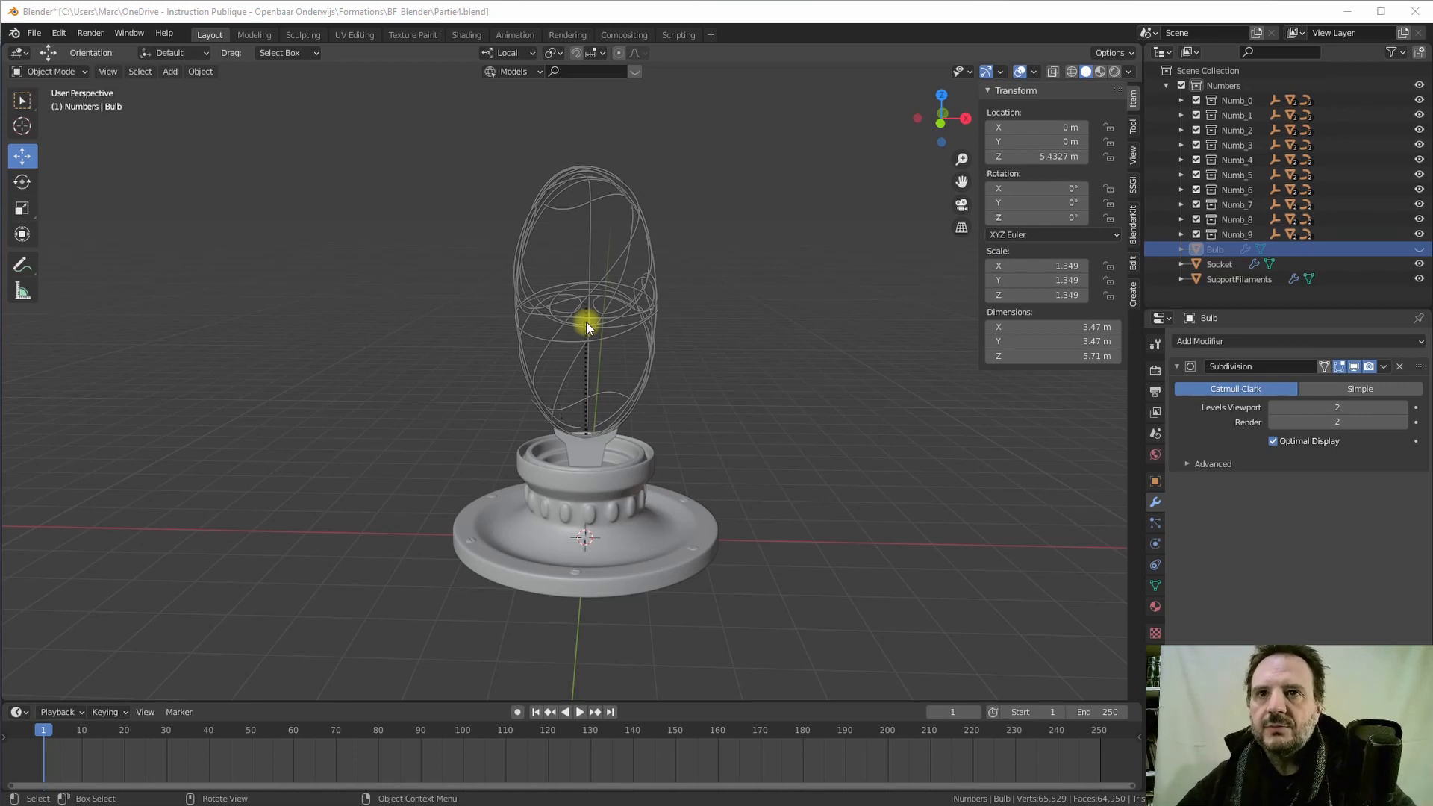
- Rename the Numbers collection as Ampoule01
left_click(1224, 86)
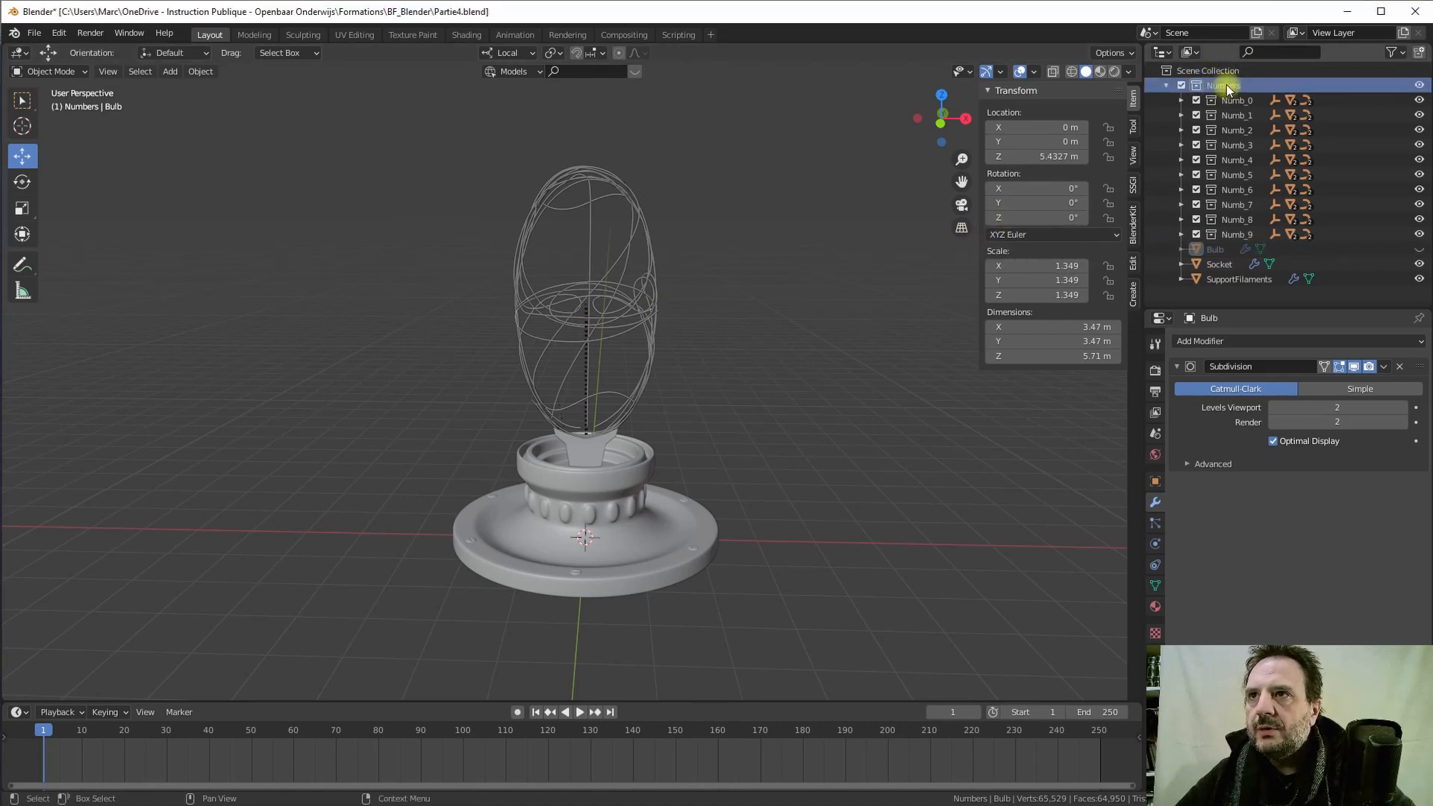
double_click(1225, 84)
type("A")
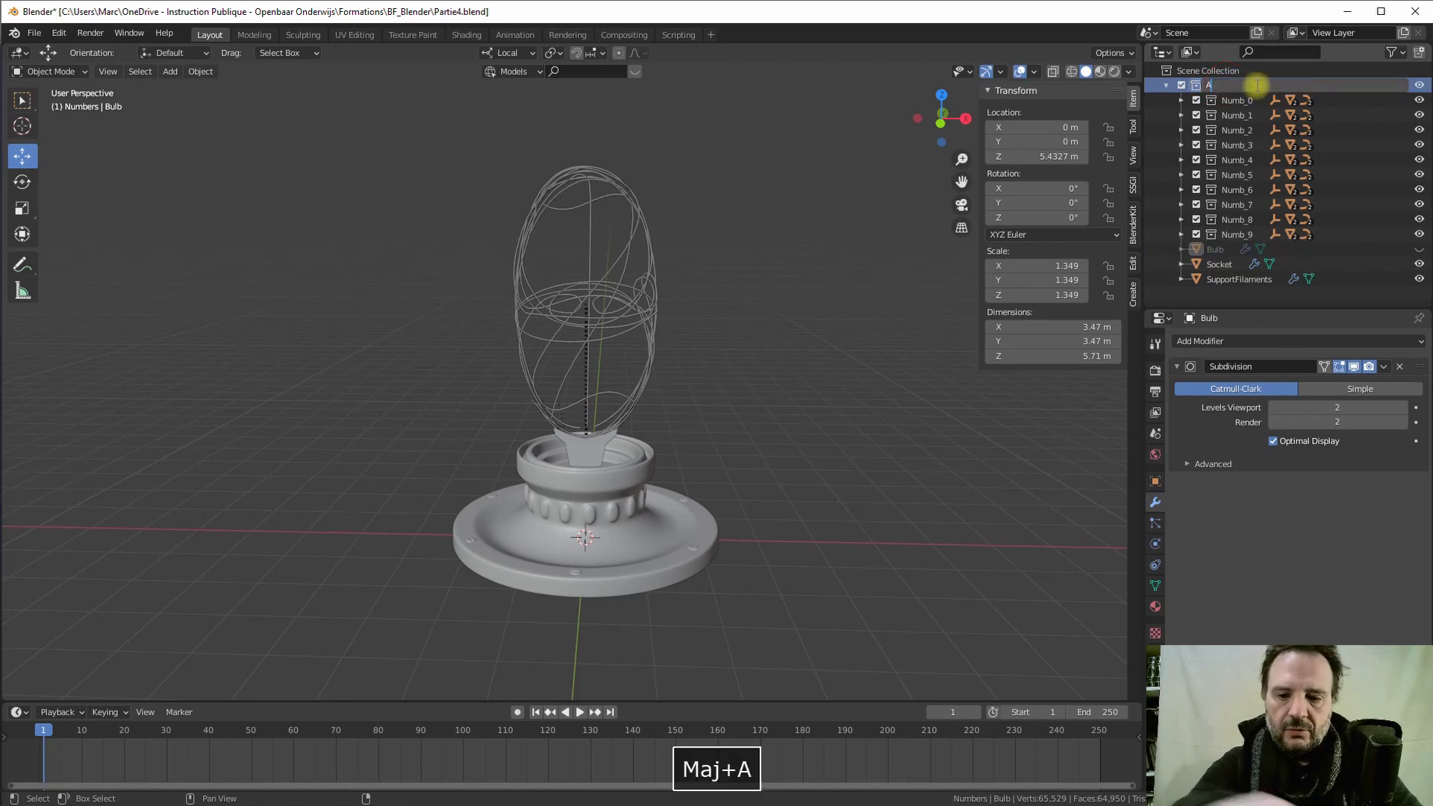
type("mpoule")
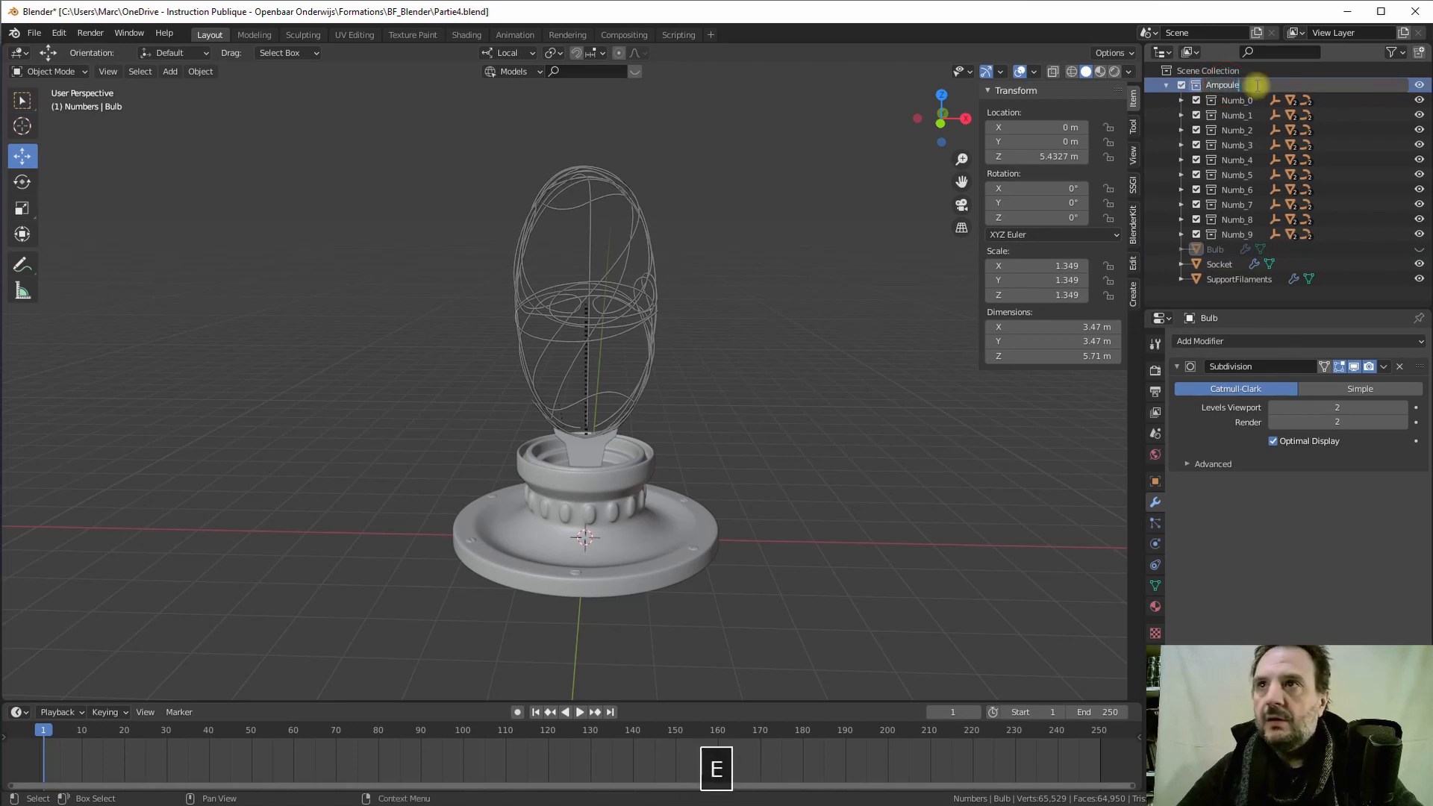
type("0")
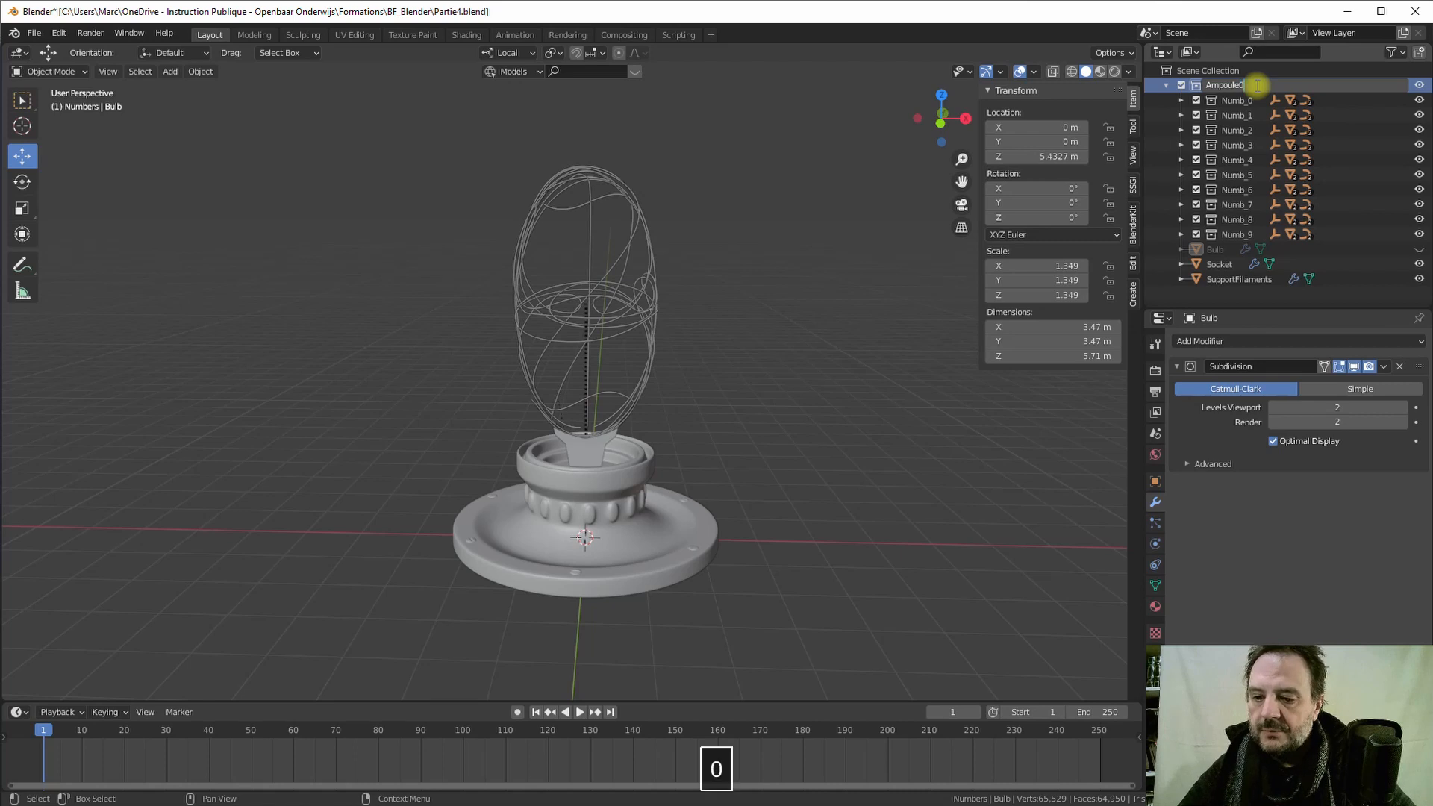
type("1")
key("Return")
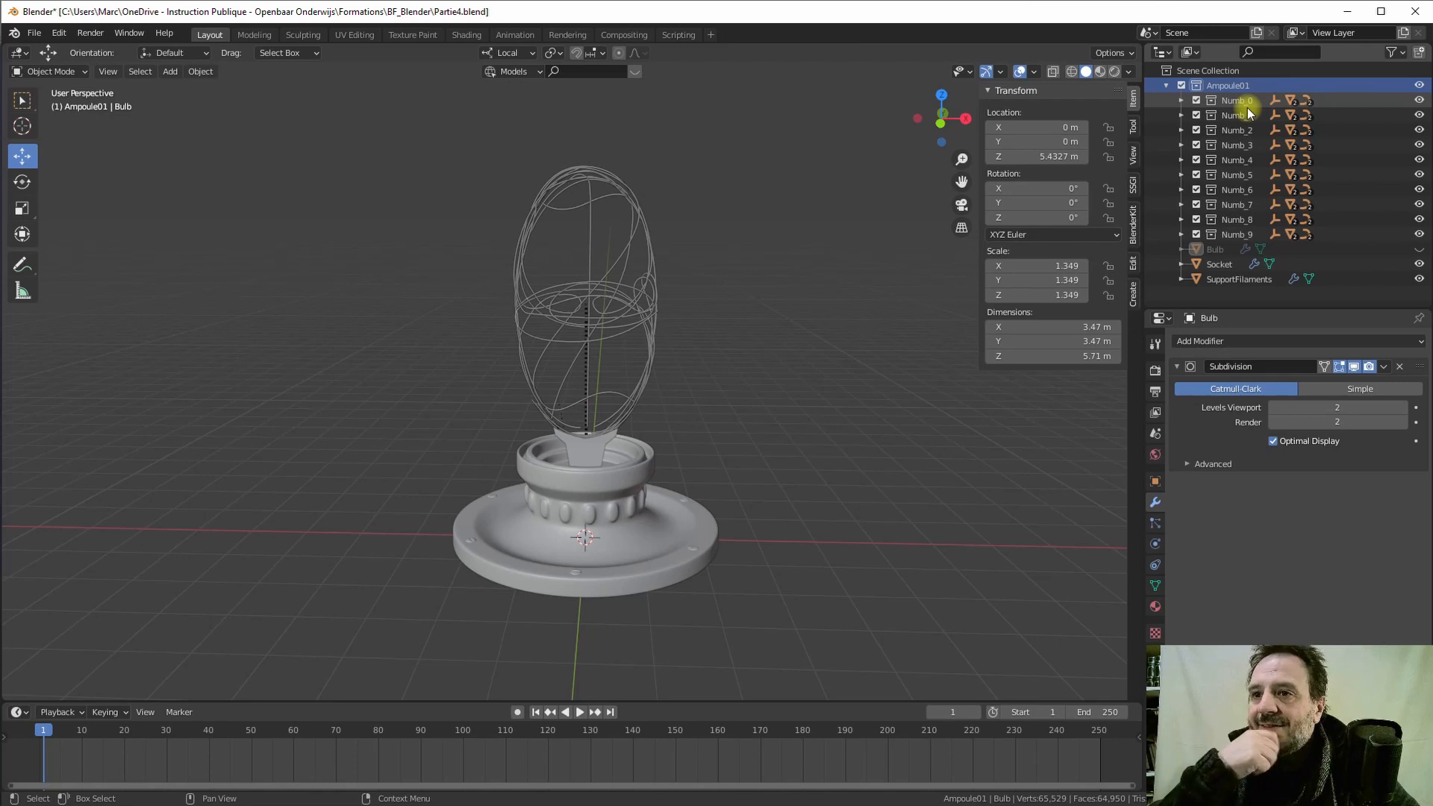
- Set the animation's end frame to 275 and show the full frame range in the timeline
left_click(1092, 715)
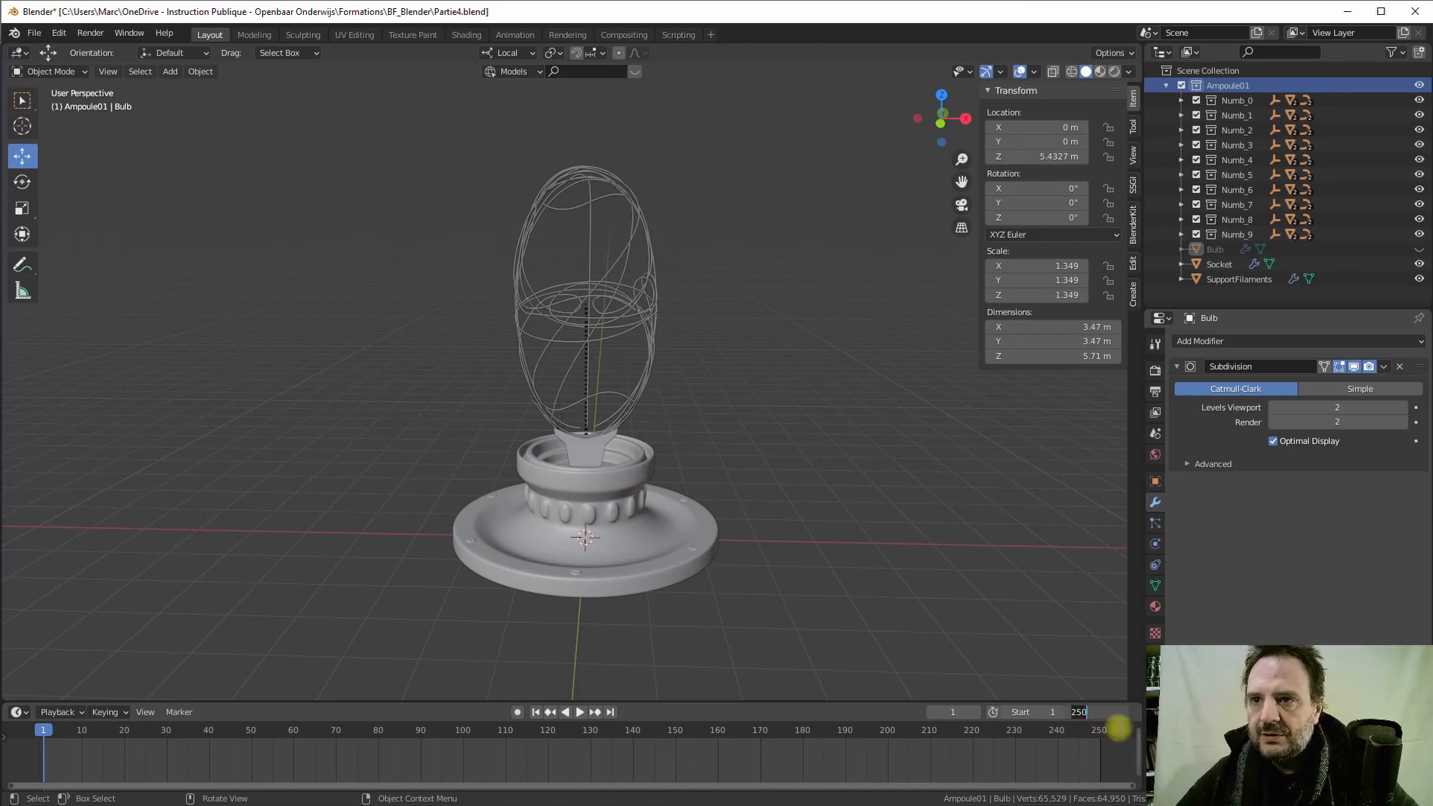
type("27")
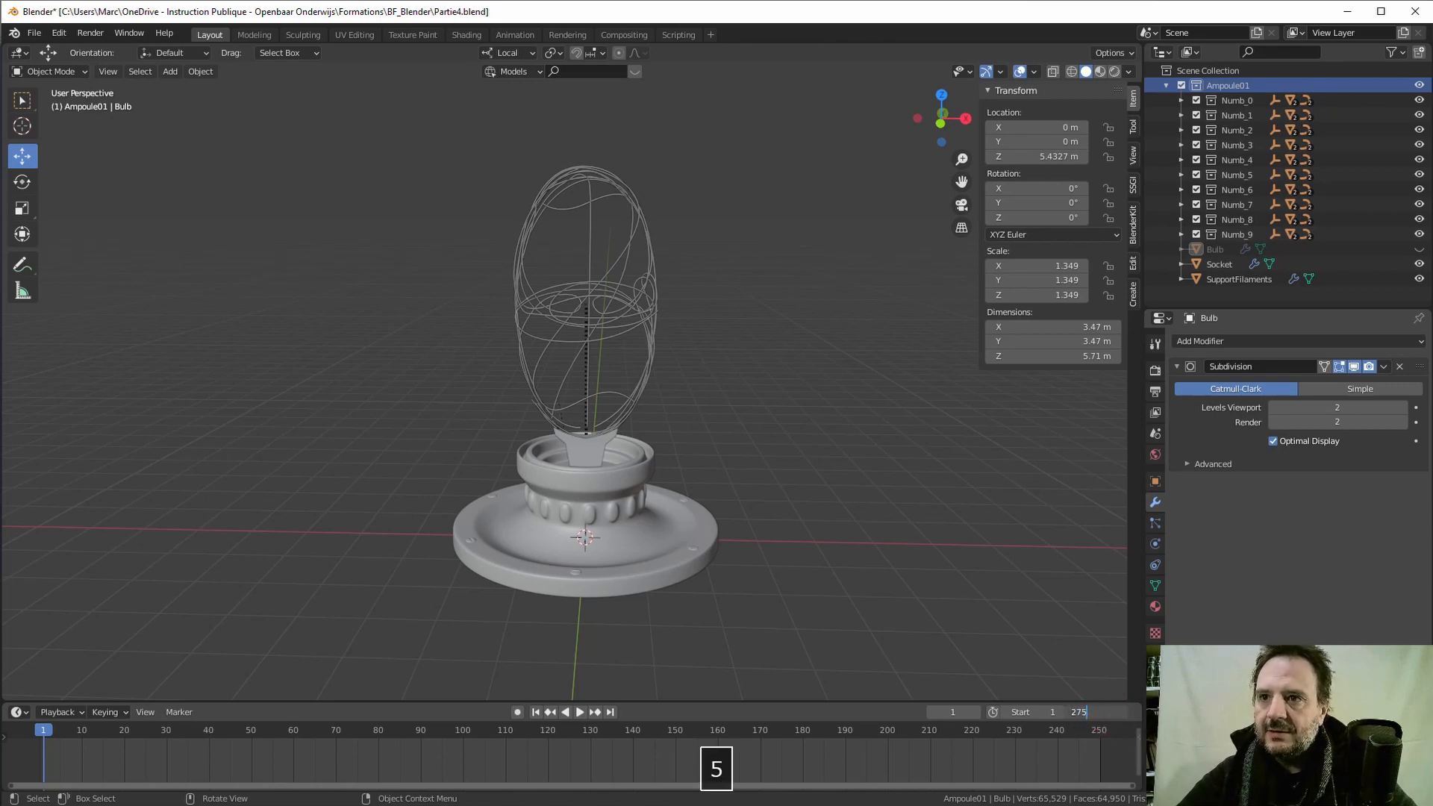
type("5")
key("Return")
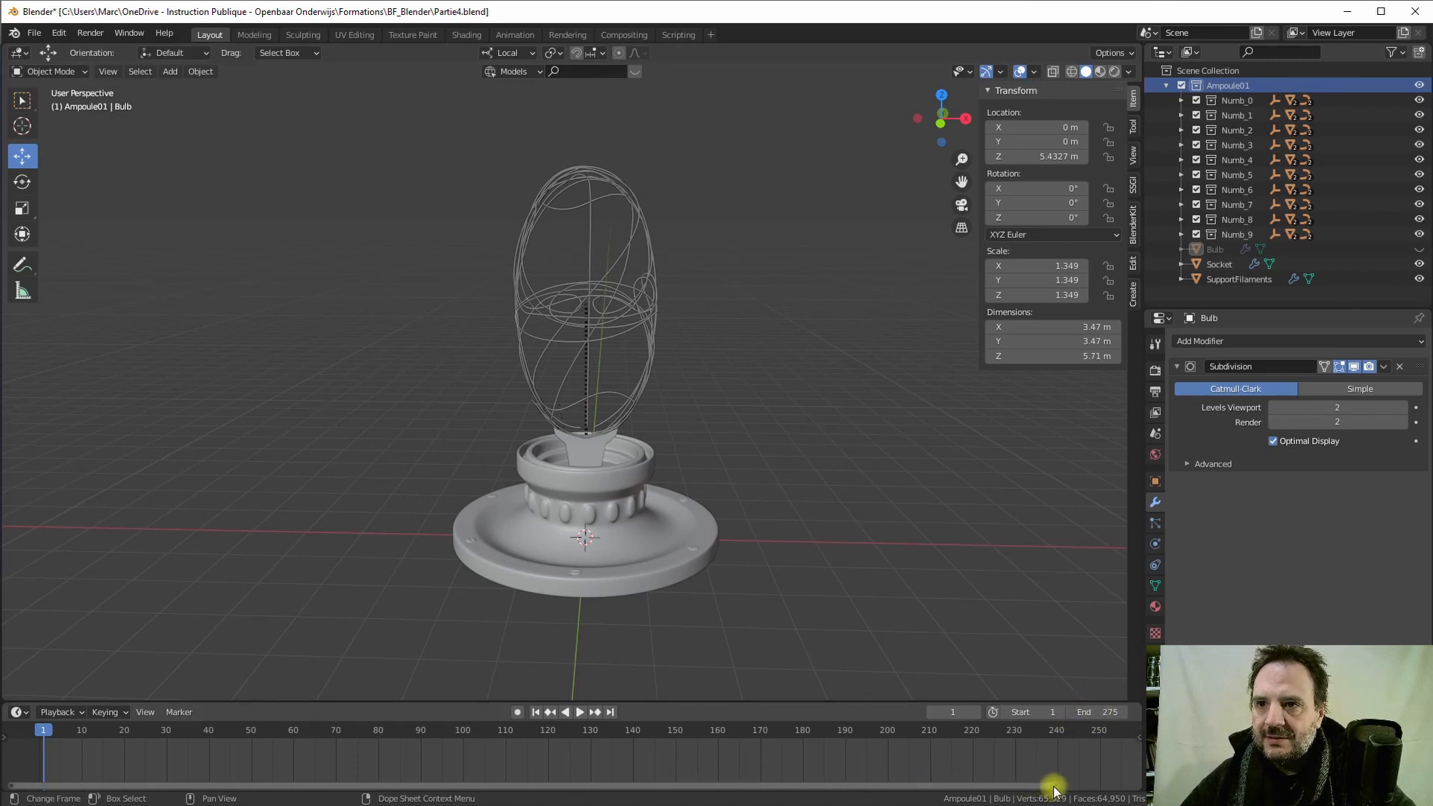
left_click_drag(1054, 787, 1190, 783)
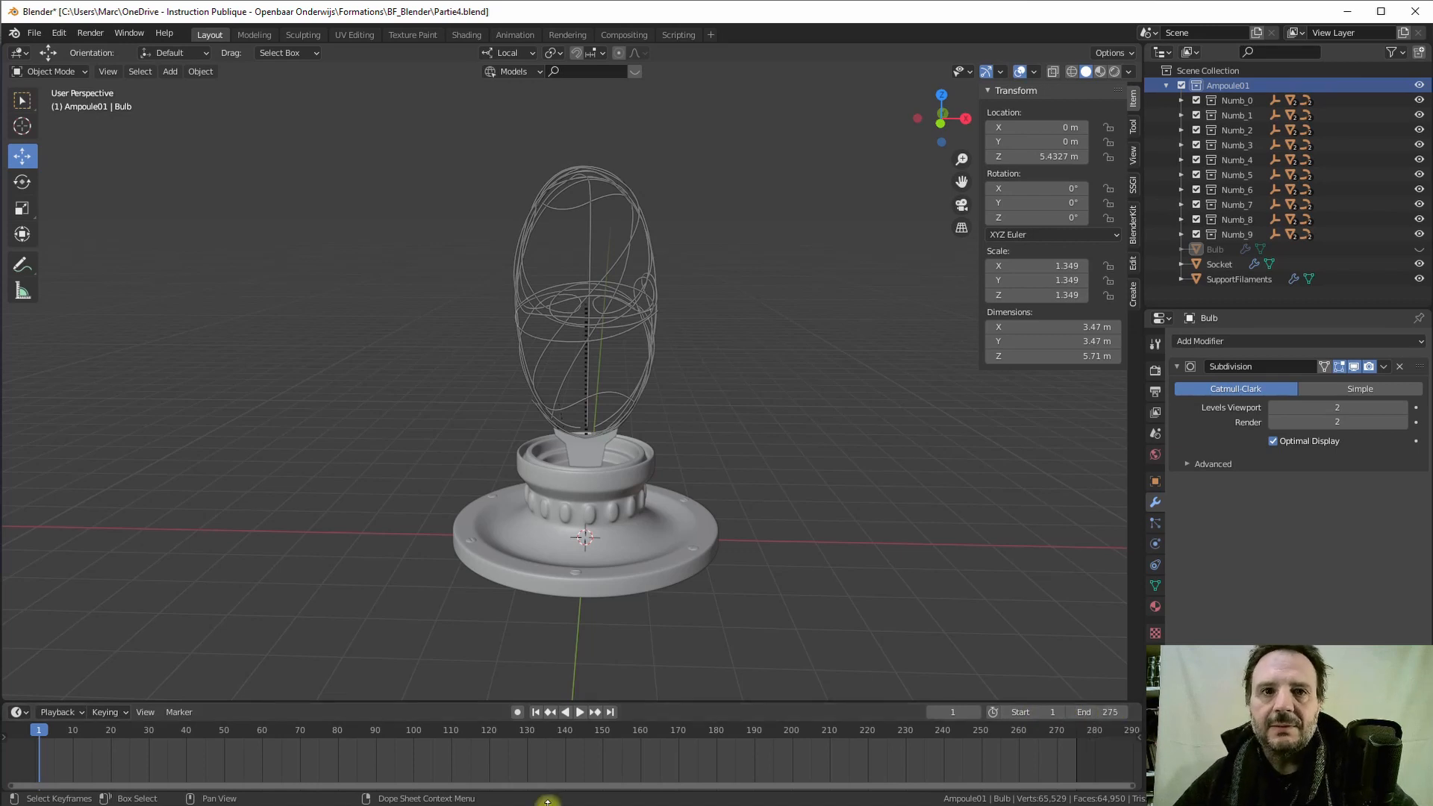
- Set the animation's start frame to 0 and move the playhead to frame 0
double_click(1045, 713)
type("0")
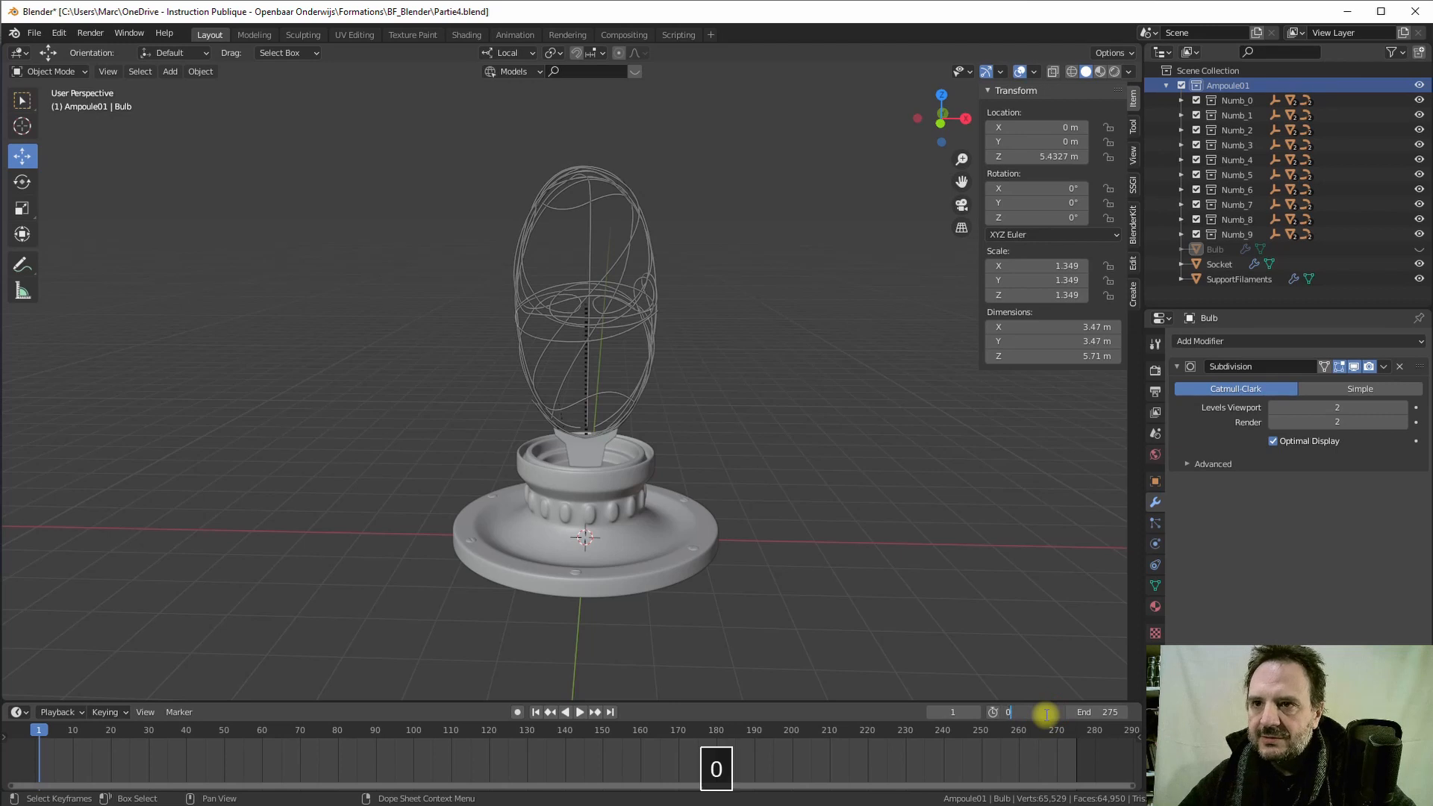
key("Return")
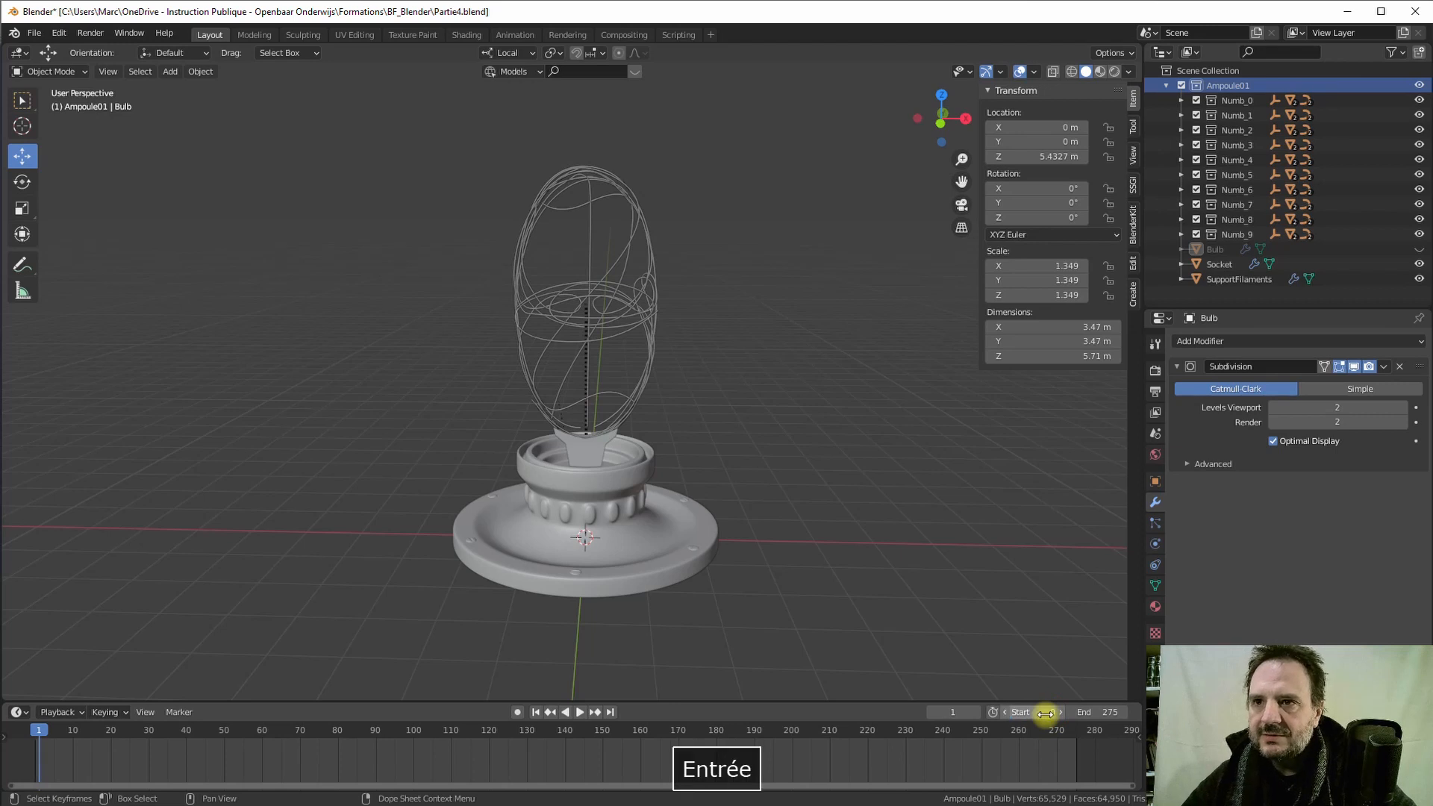
left_click(36, 732)
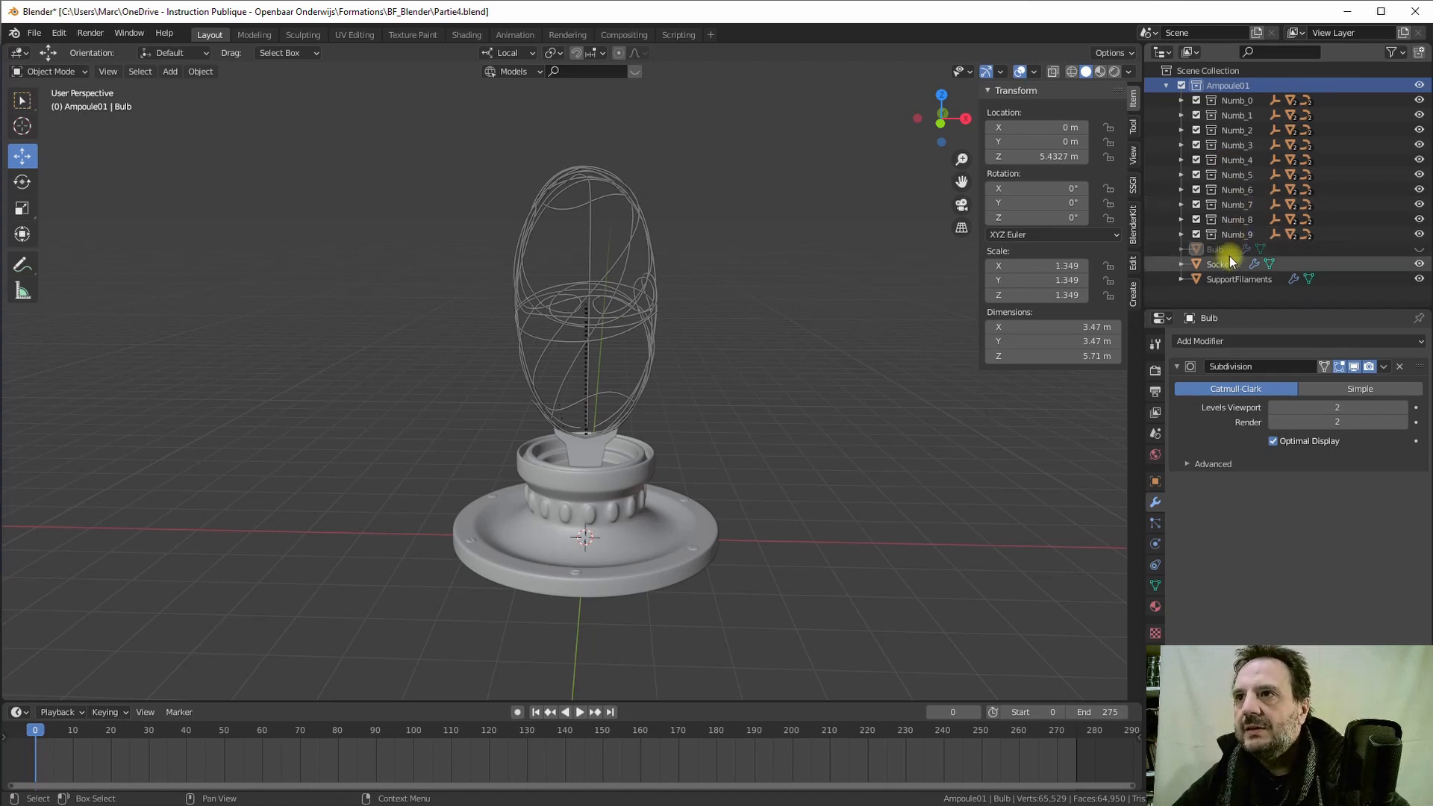
- Add a sphere-shaped empty at the world origin inside the Ampoule01 collection
left_click(1215, 85)
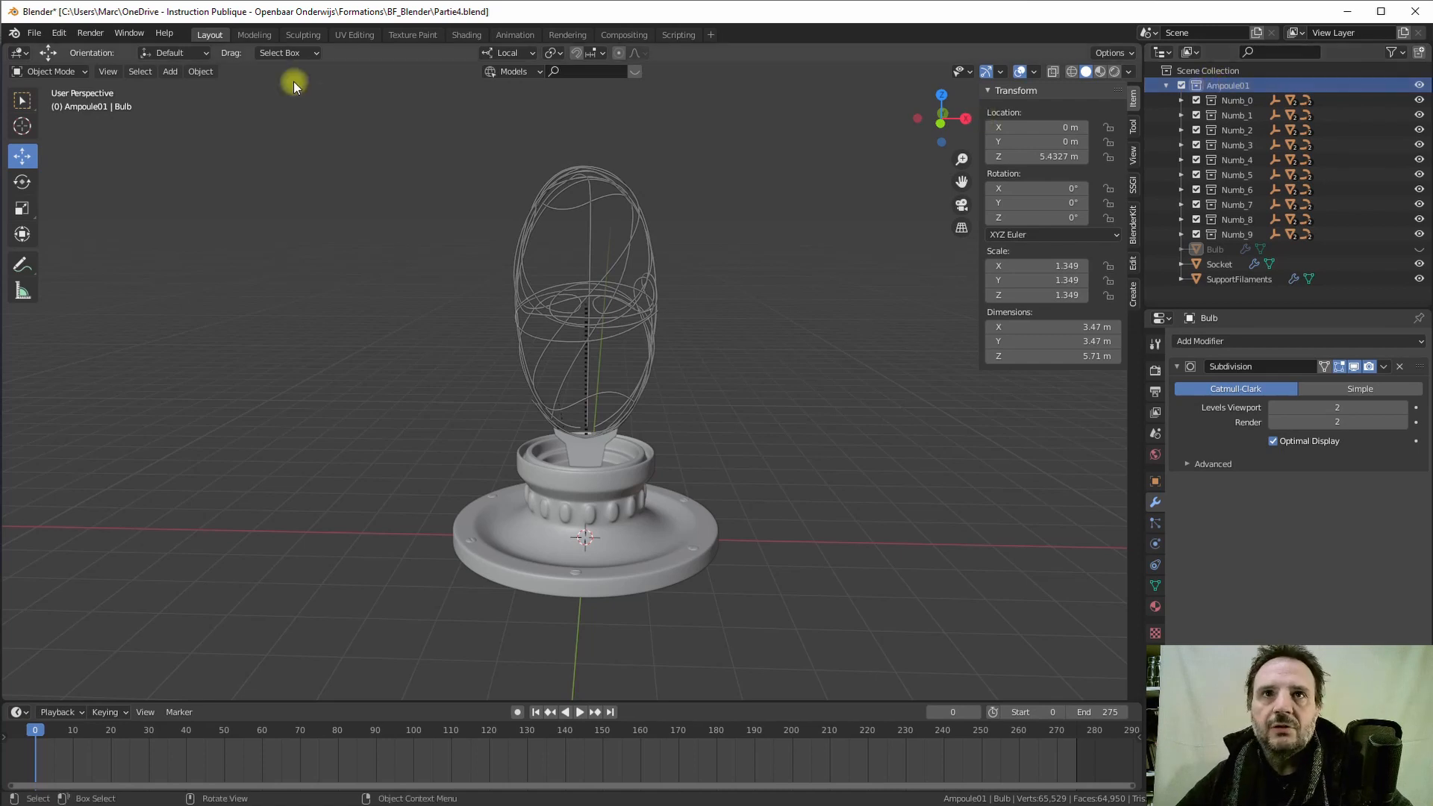
left_click(170, 71)
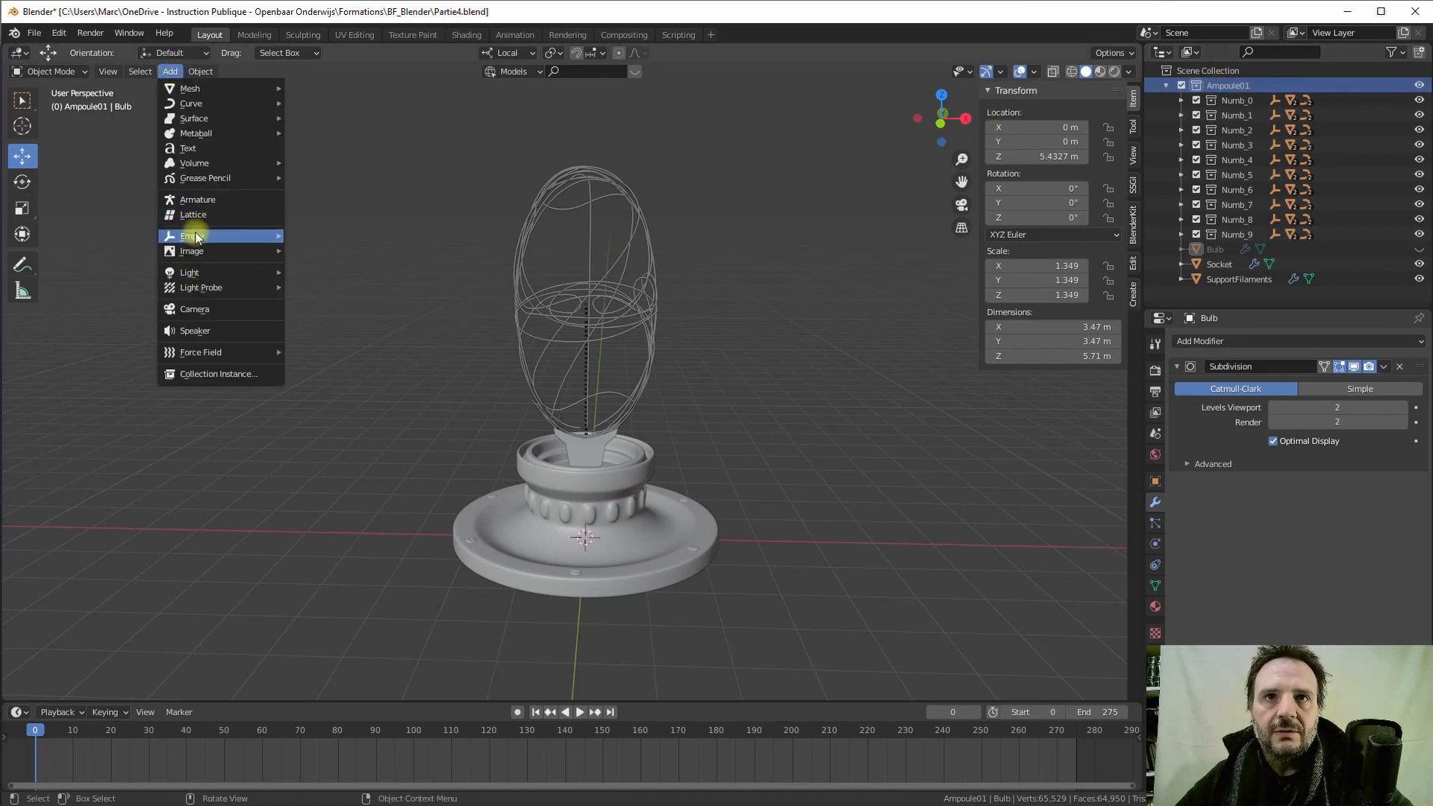
mouse_move(196, 237)
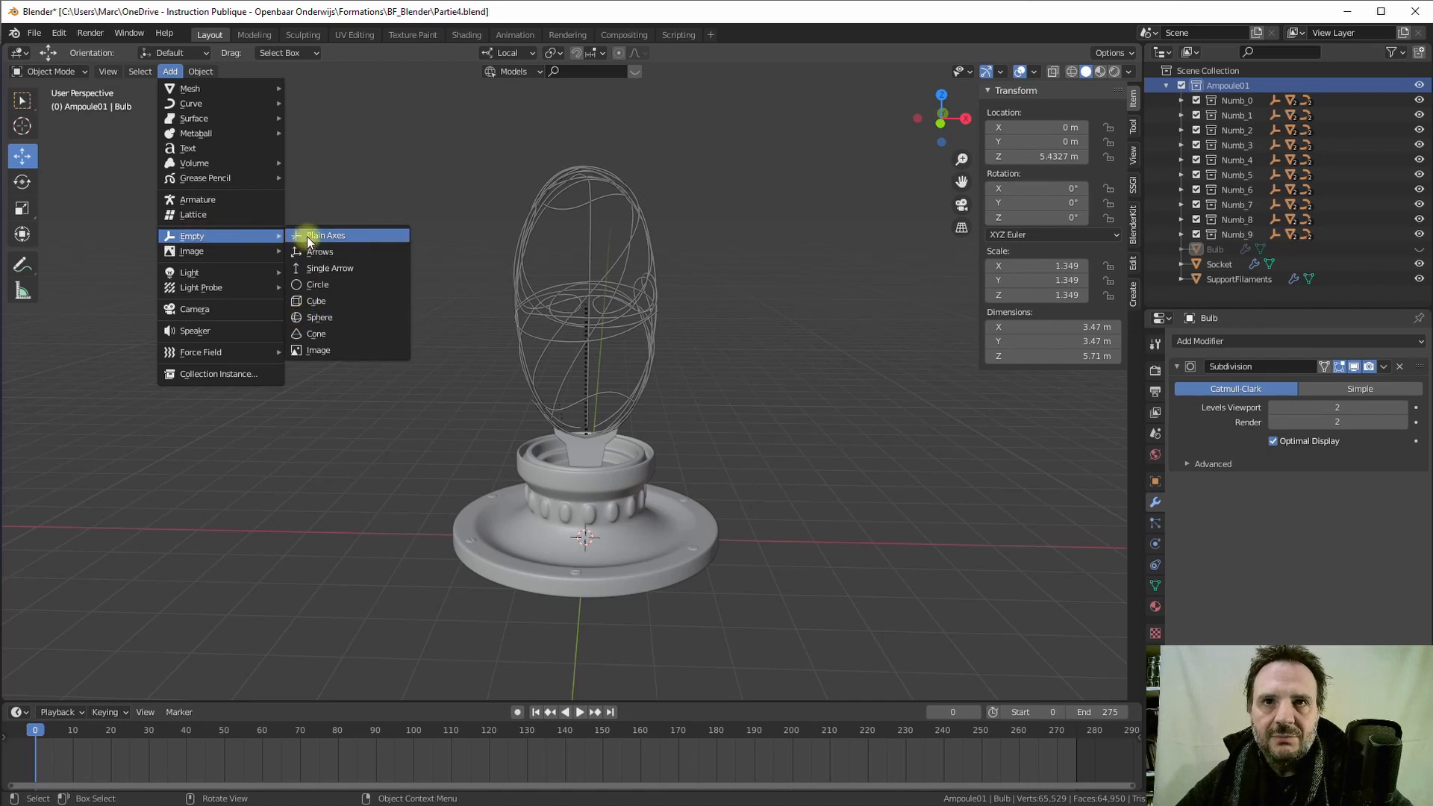
left_click(311, 320)
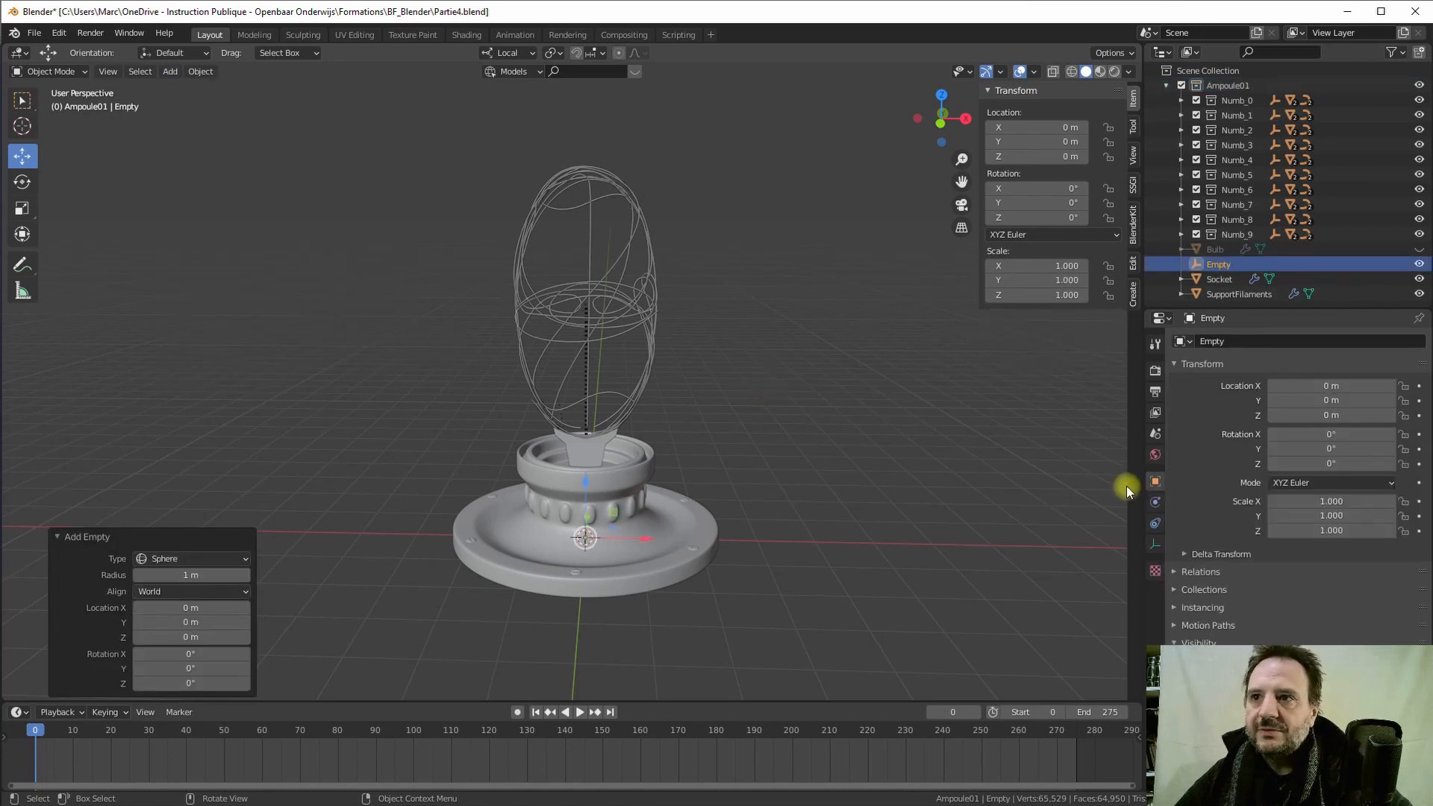
- Set the sphere empty's display size to 2.5 m
left_click(1156, 544)
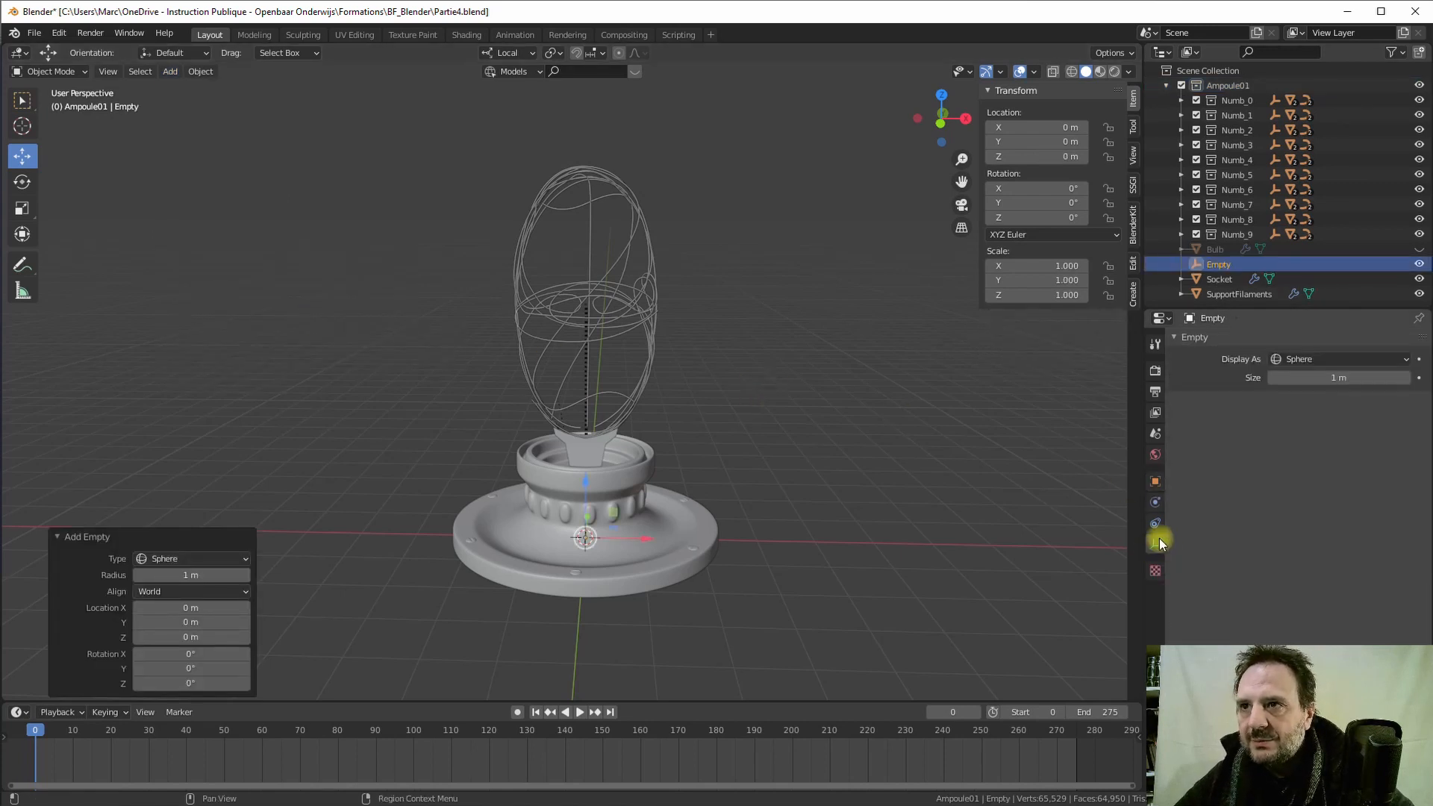
left_click(1334, 379)
type("2")
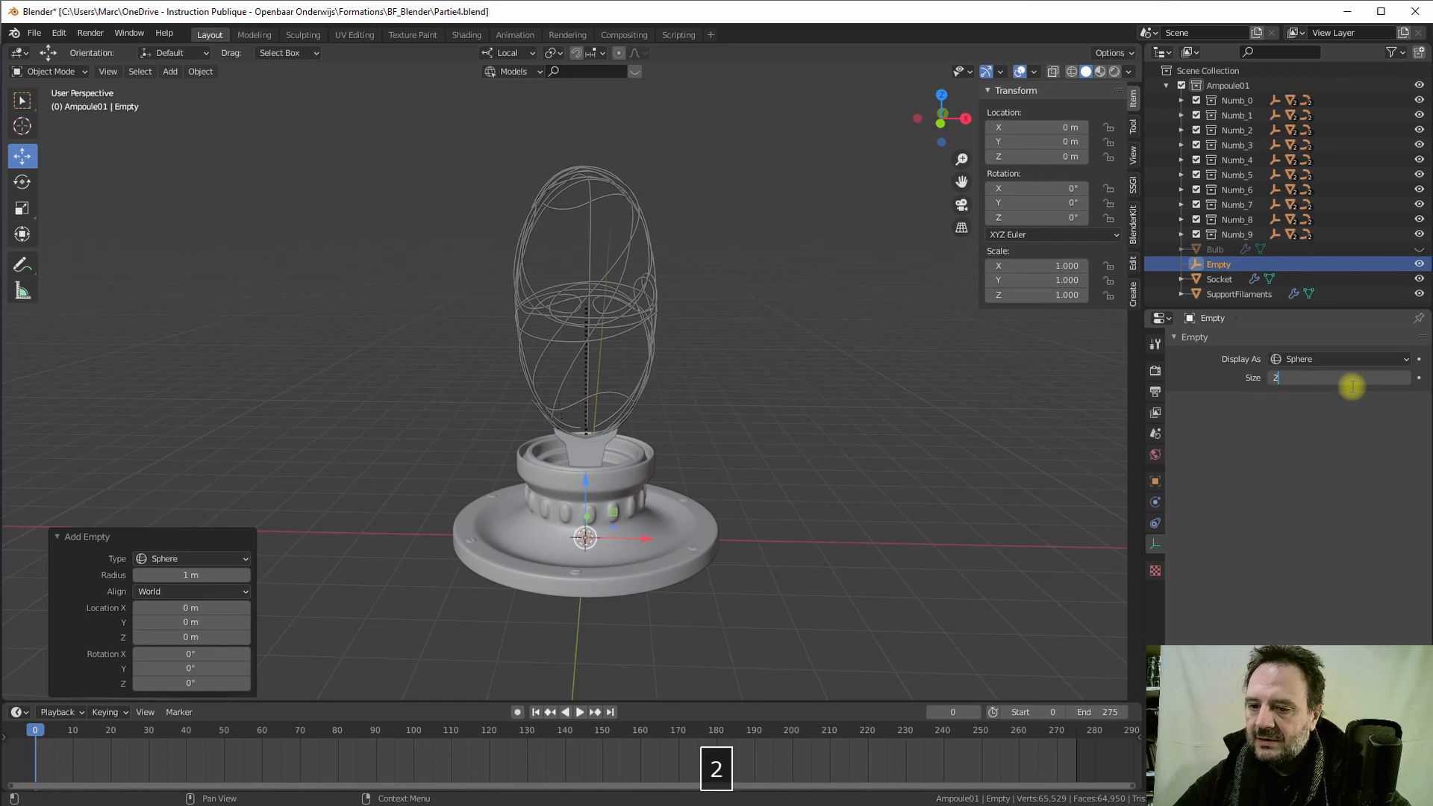
type(".5")
key("Return")
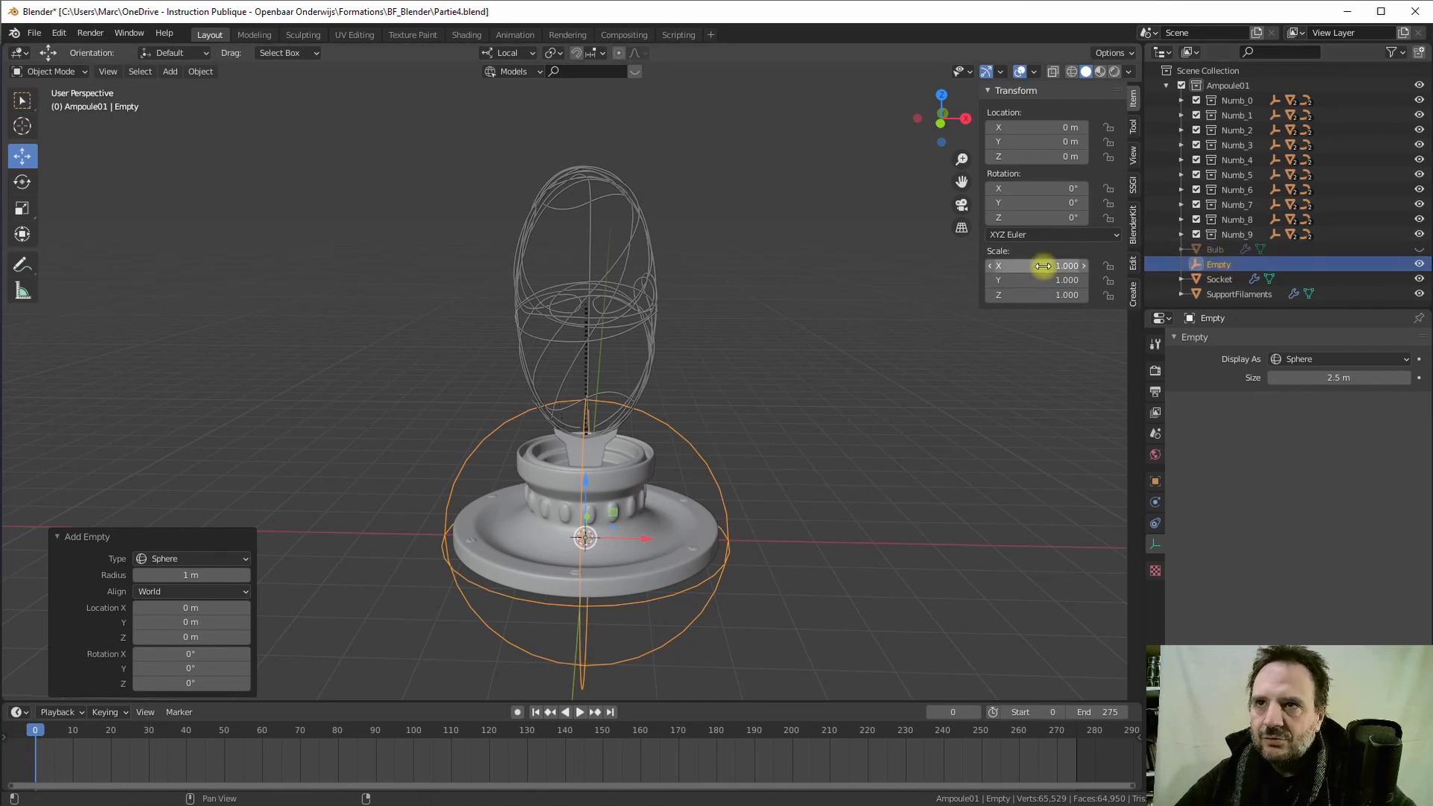
- Rename the sphere empty as CTRL_Ampoule01
double_click(1211, 263)
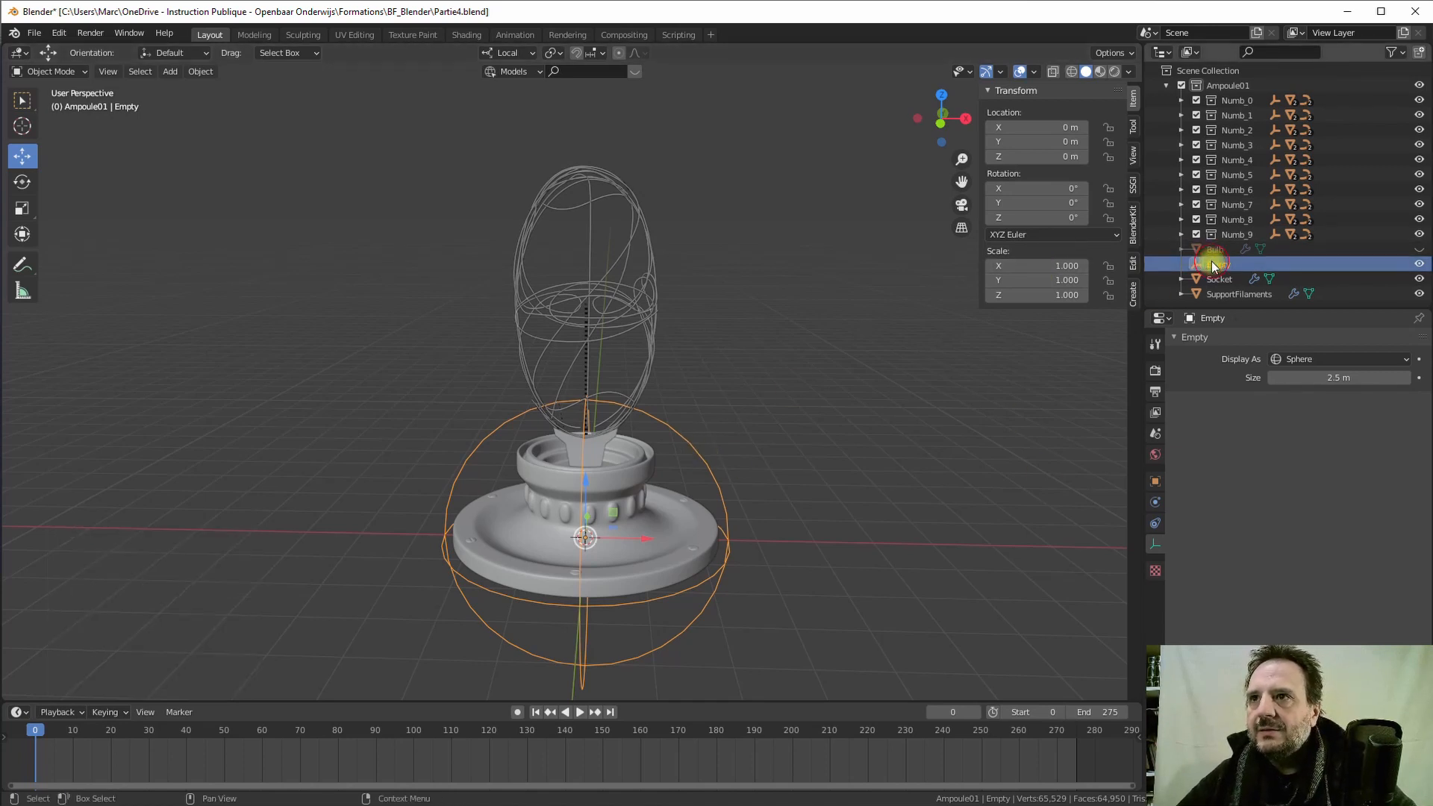
type("C")
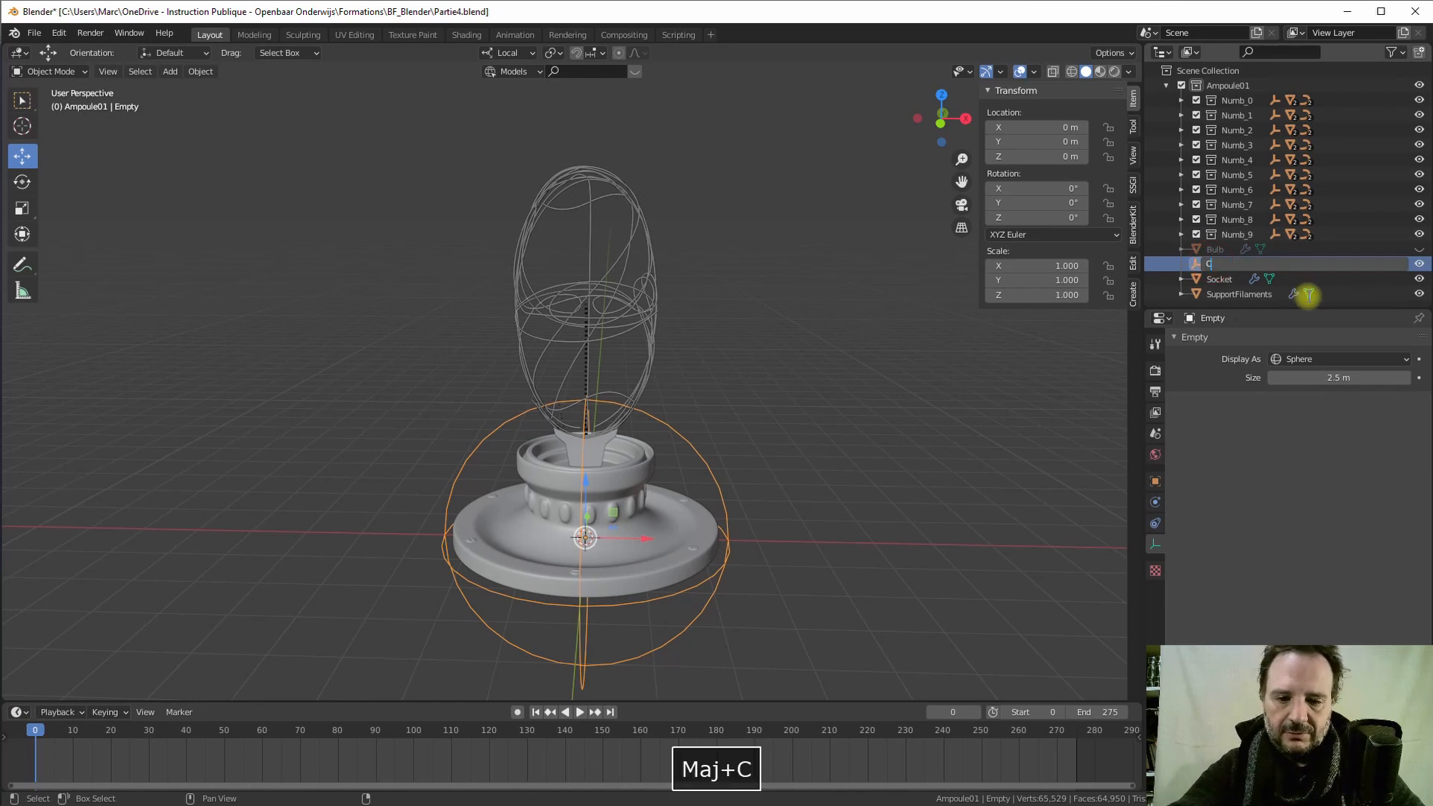
type("TRL")
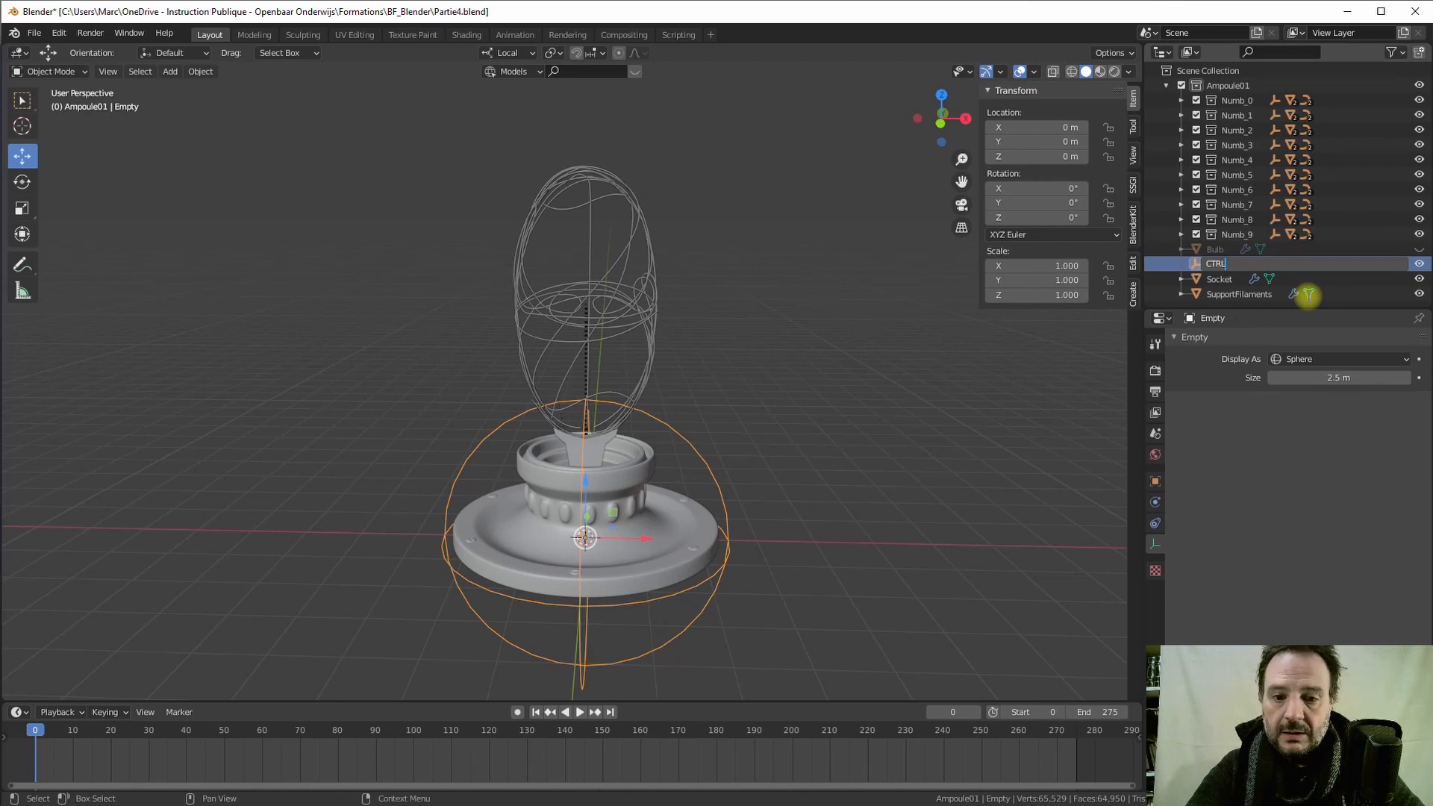
type("_A")
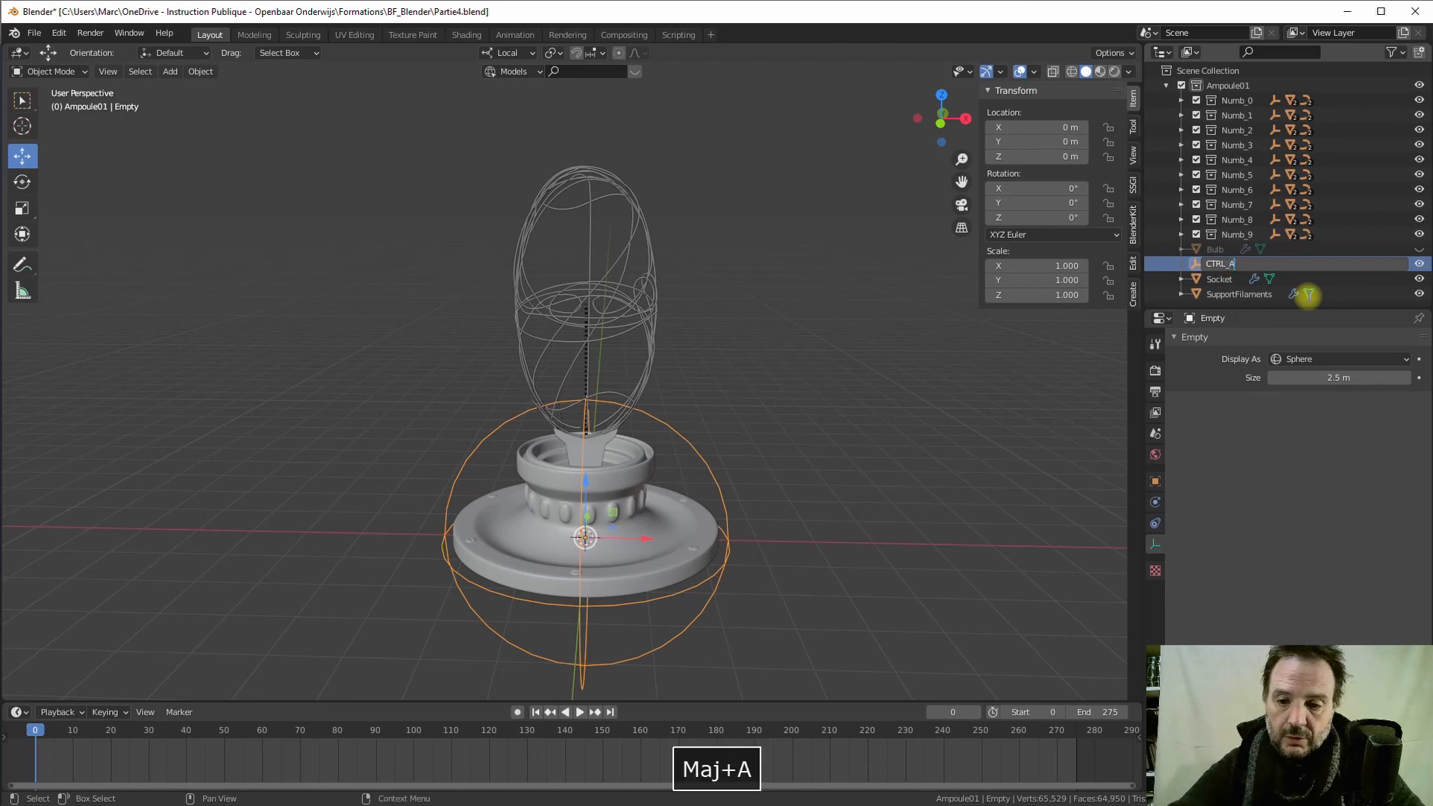
type("mpoule01")
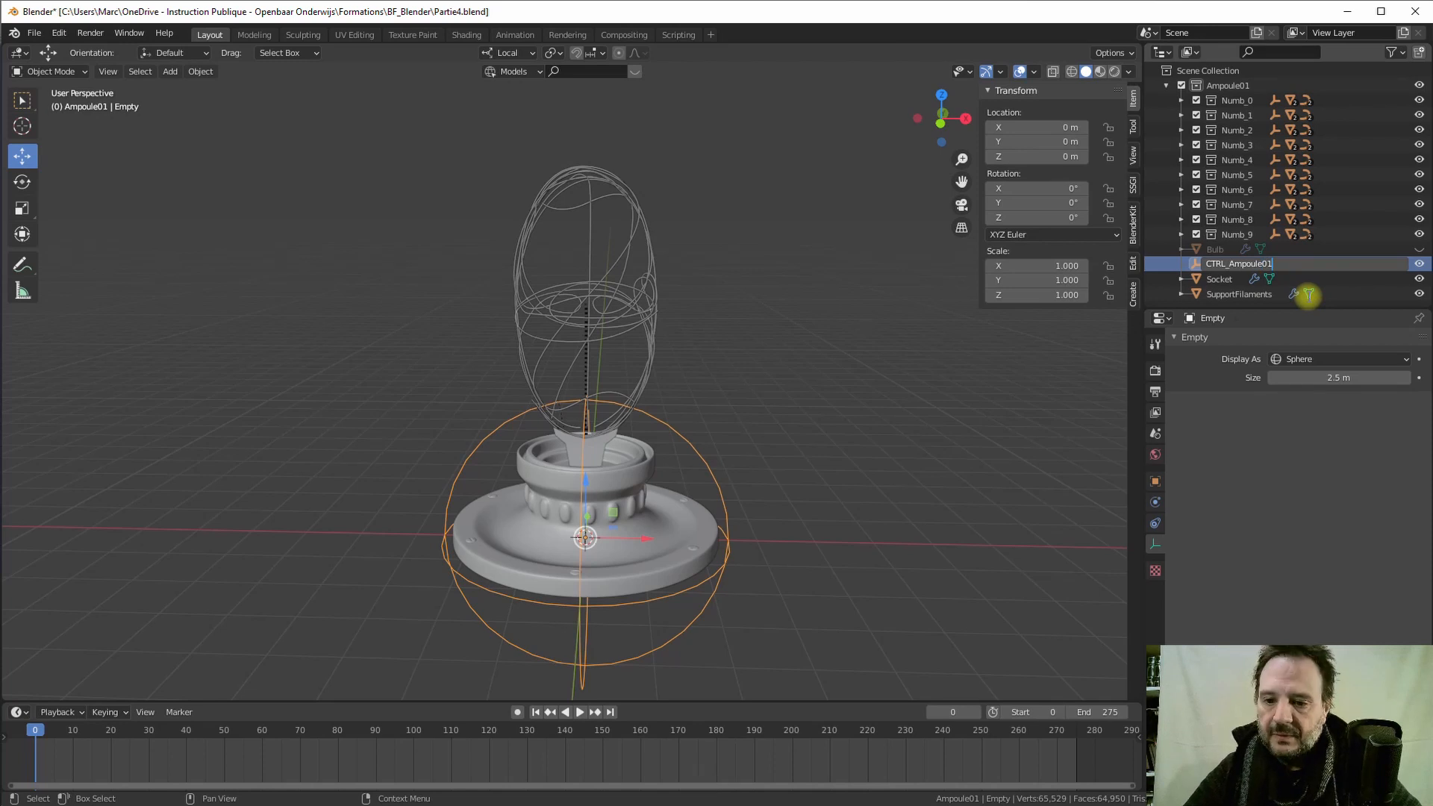
key("Return")
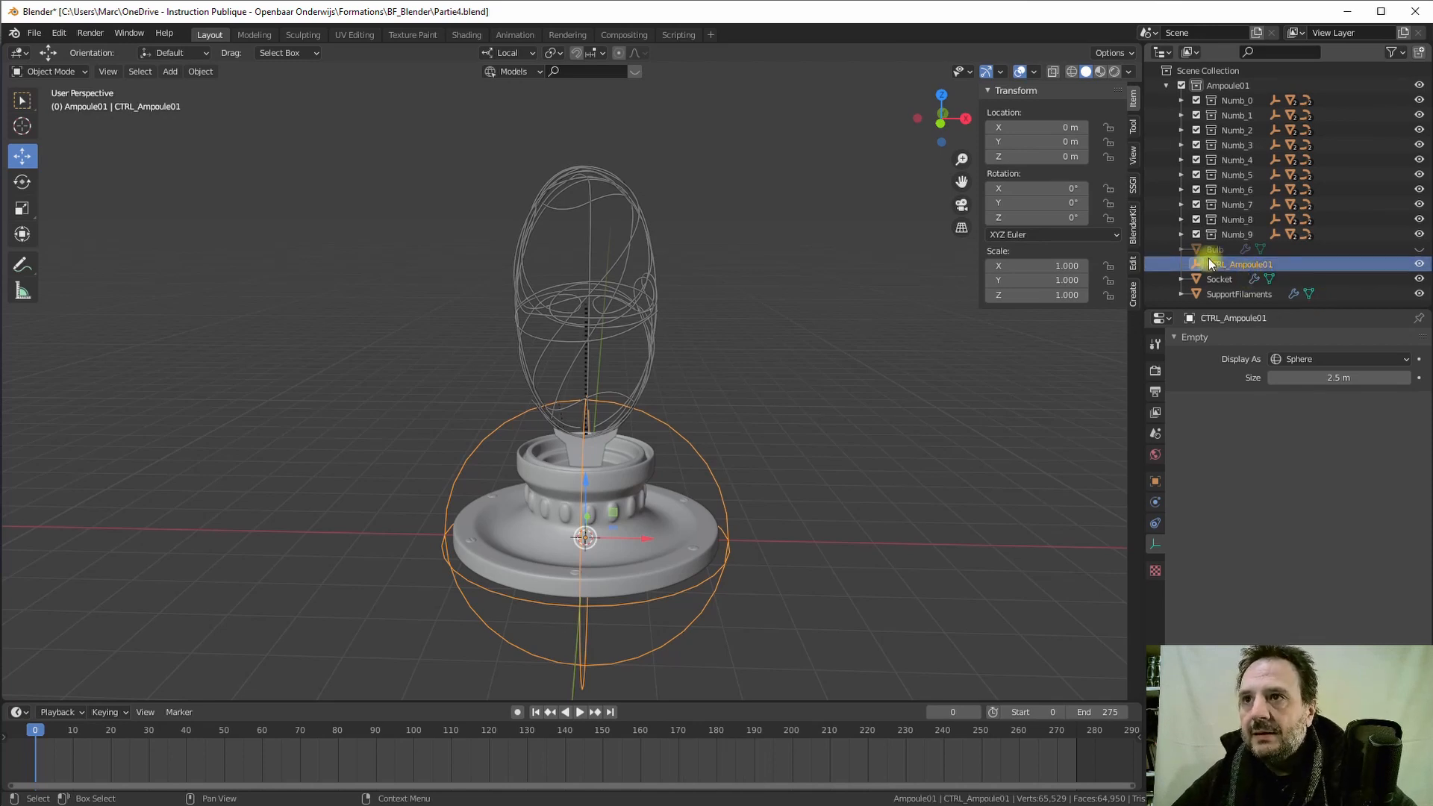
- Unhide the Bulb and parent Bulb, Socket and SupportFilaments to the CTRL_Ampoule01 empty
left_click(1418, 250)
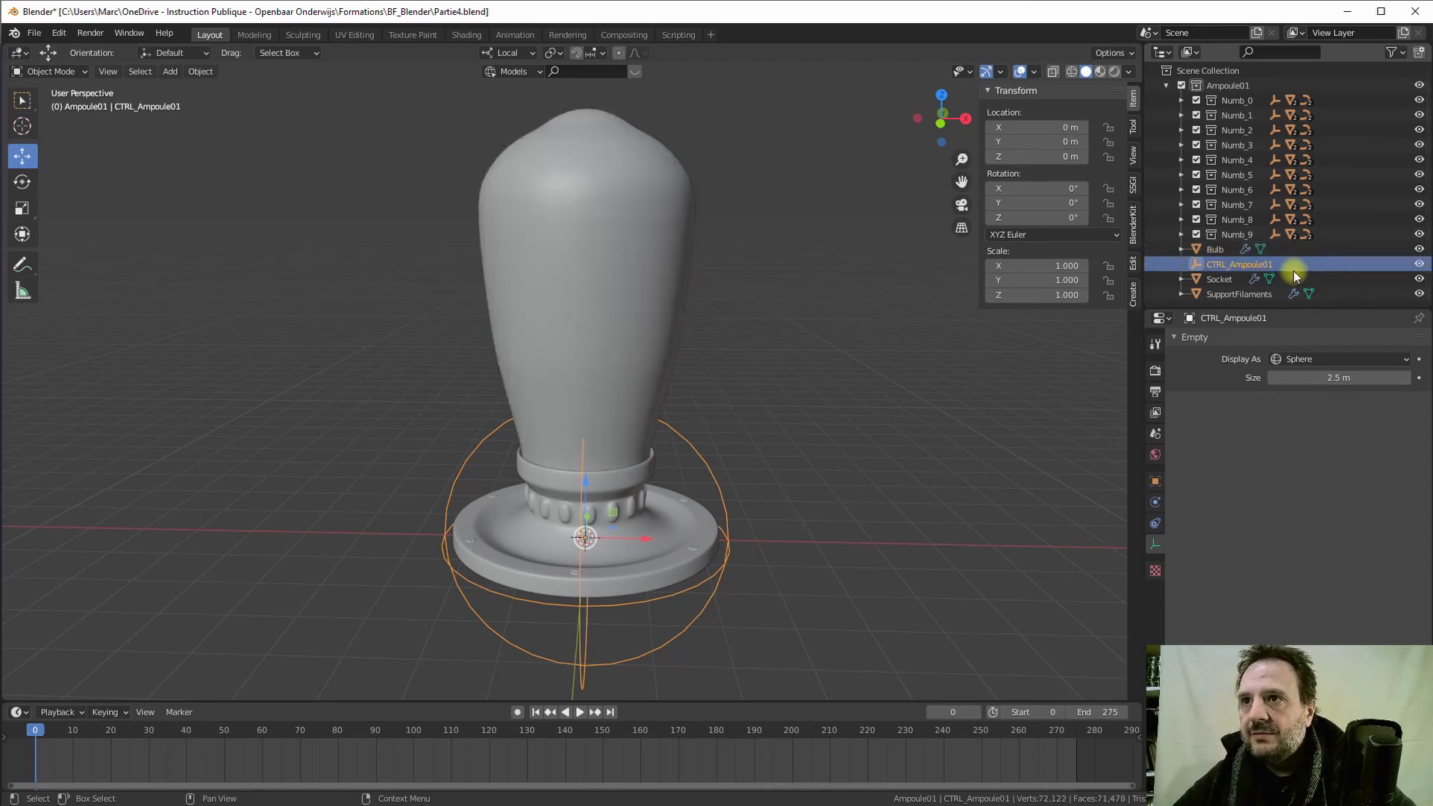
left_click(1217, 249)
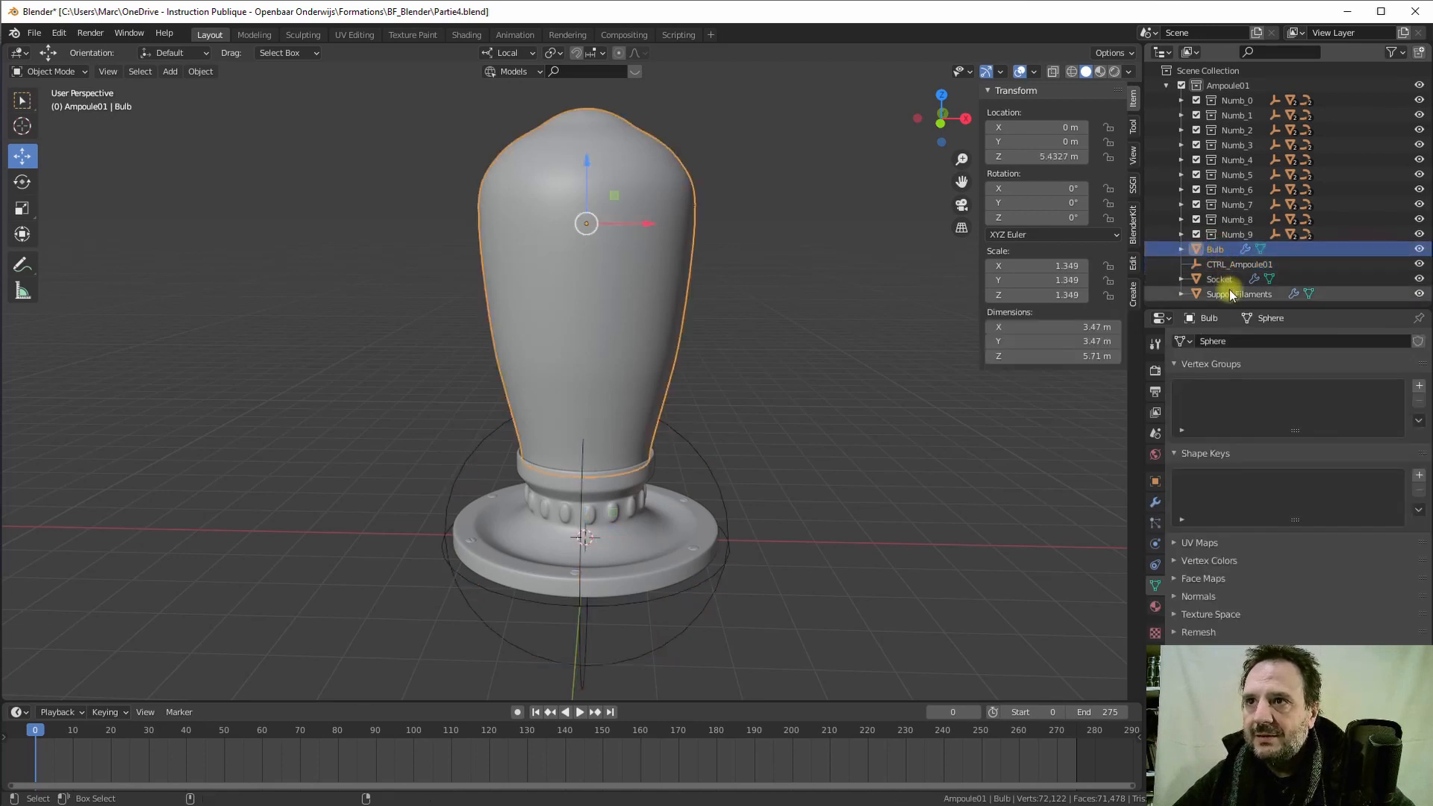
left_click(1220, 280, "ctrl")
left_click(1225, 294, "ctrl")
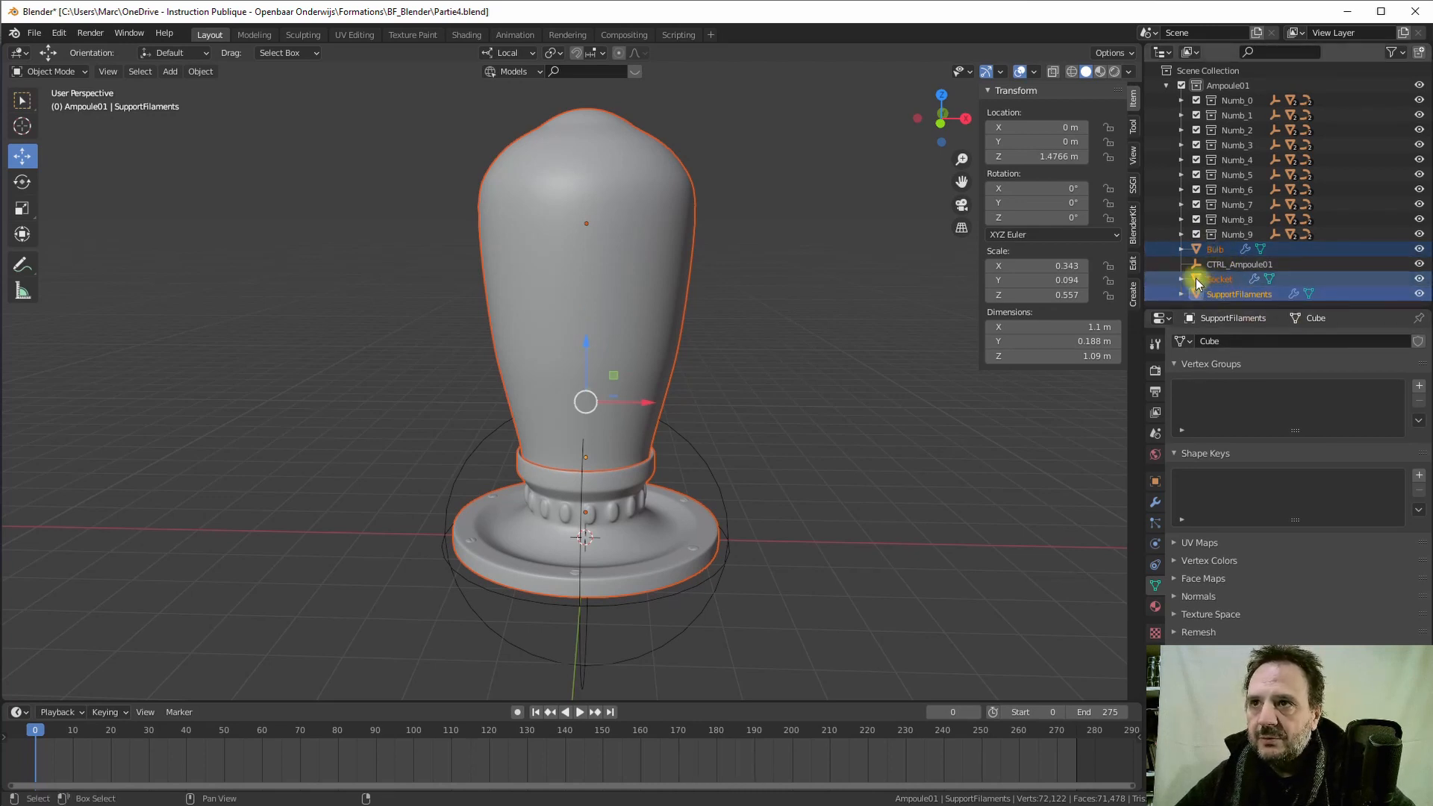
left_click_drag(1196, 283, 1203, 263, "shift")
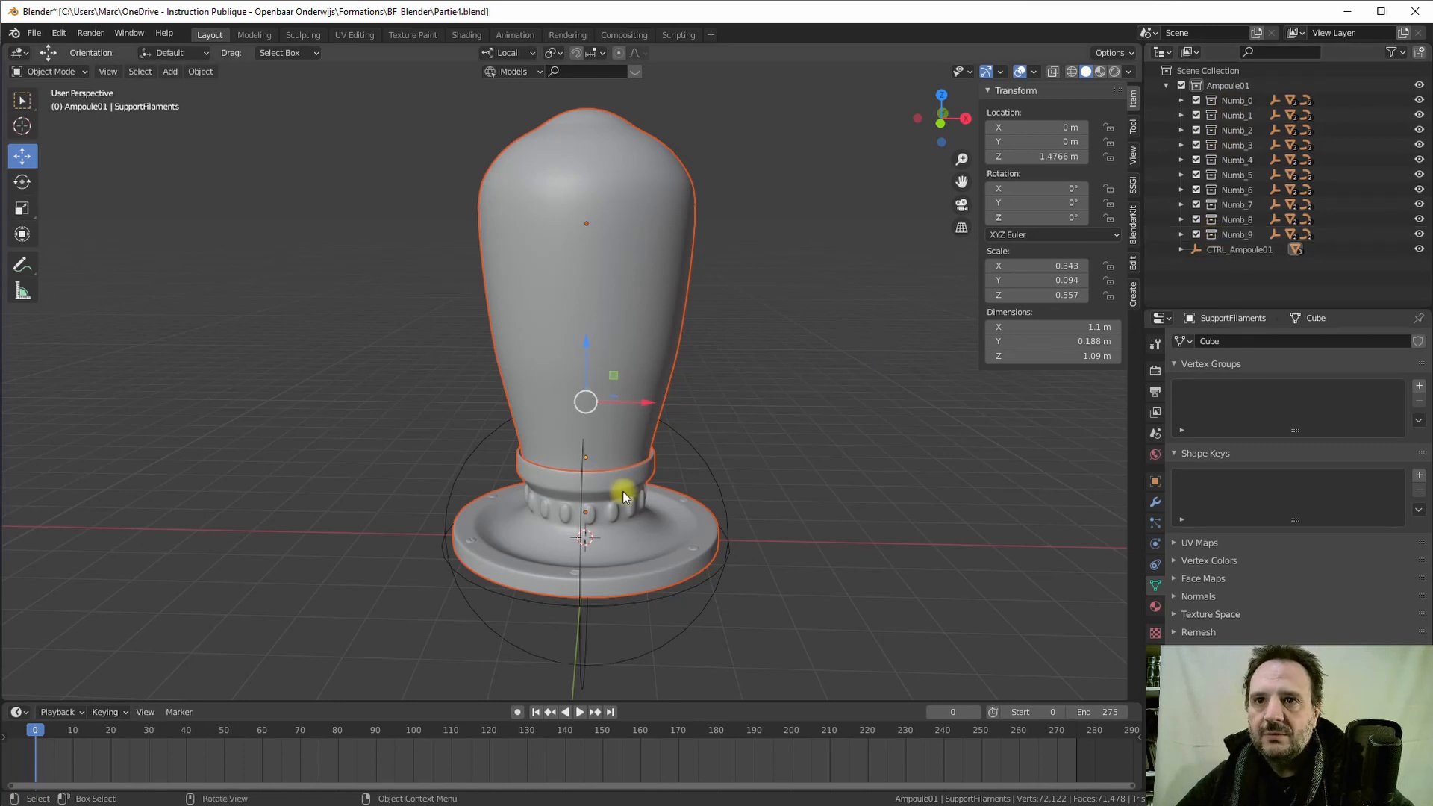
- Test the parenting by moving the CTRL_Ampoule01 empty along its X axis, and undo the move
left_click(697, 455)
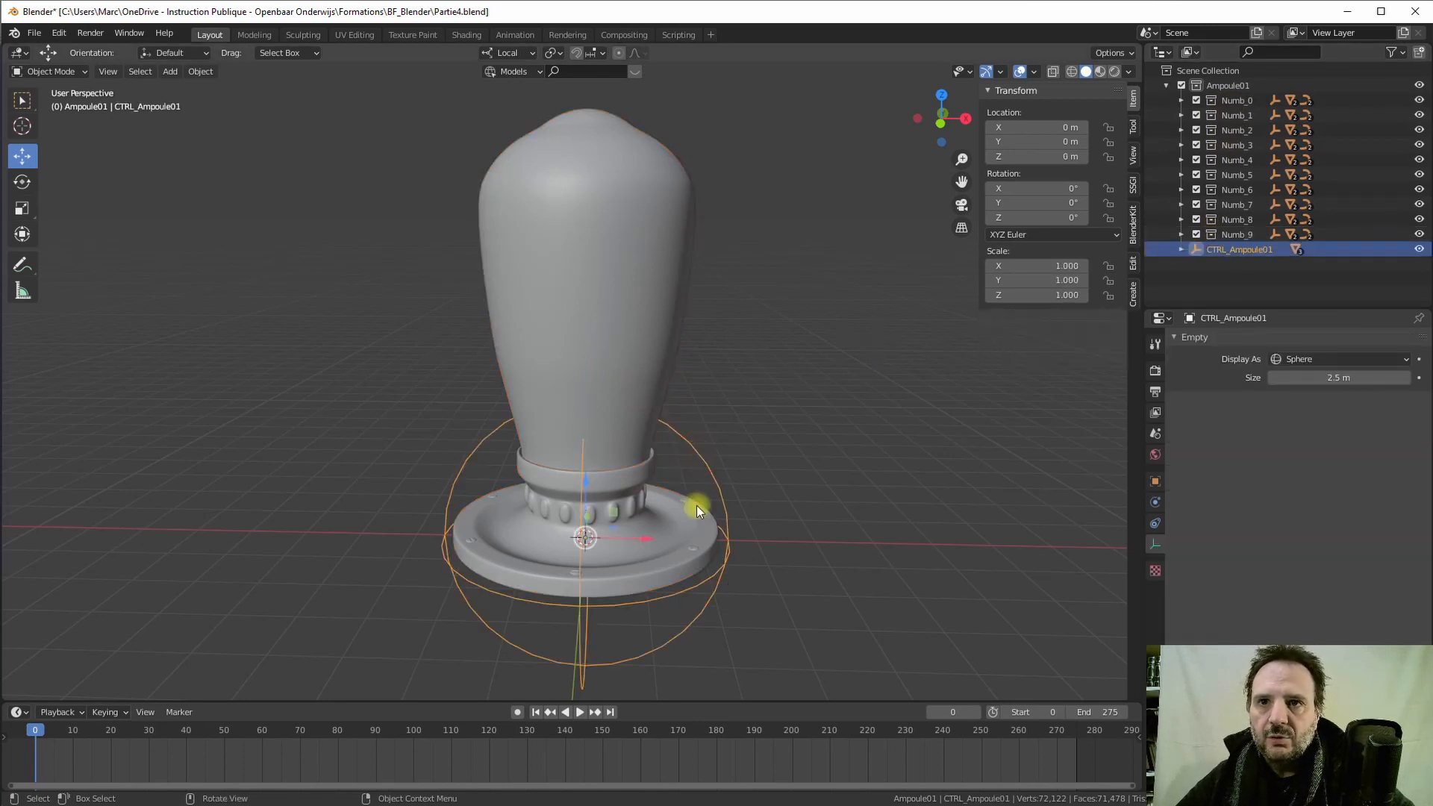
mouse_move(646, 538)
left_mouse_down()
mouse_move(368, 505)
mouse_move(681, 534)
mouse_move(550, 521)
mouse_move(632, 534)
left_mouse_up()
key("ctrl+z")
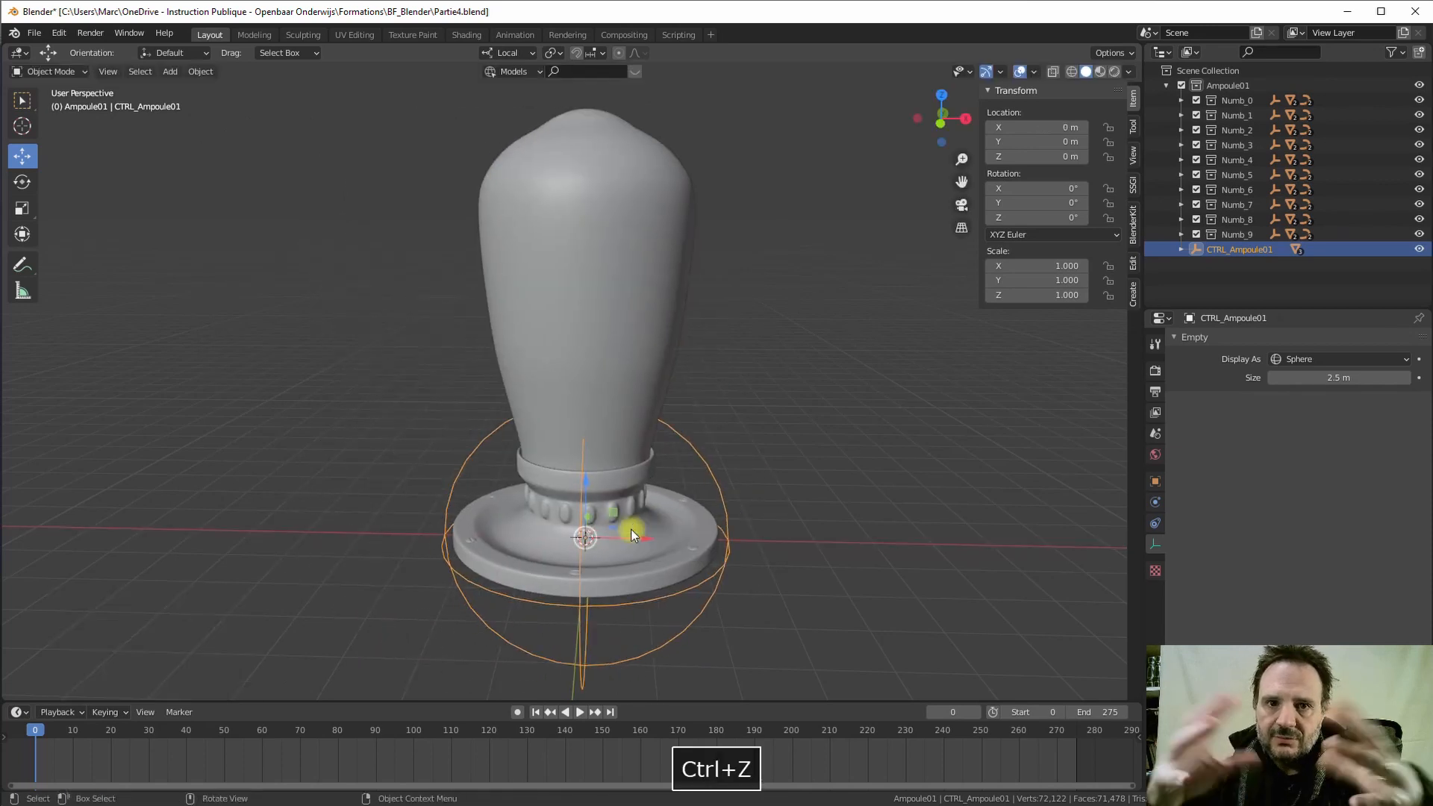
- Expand the Numb_0 and Numb_1 collections to show their controller empties
left_click(1181, 100)
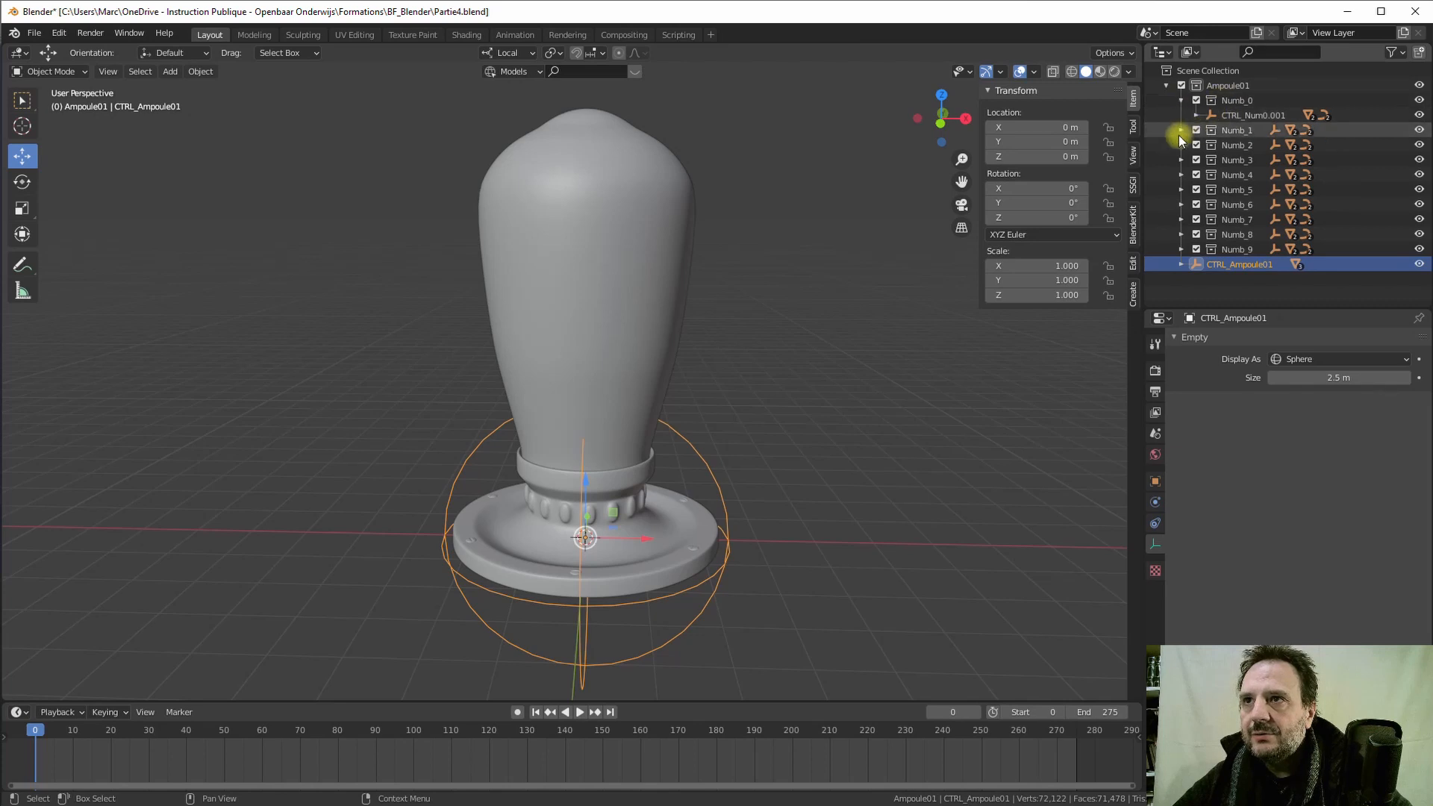
left_click(1181, 130)
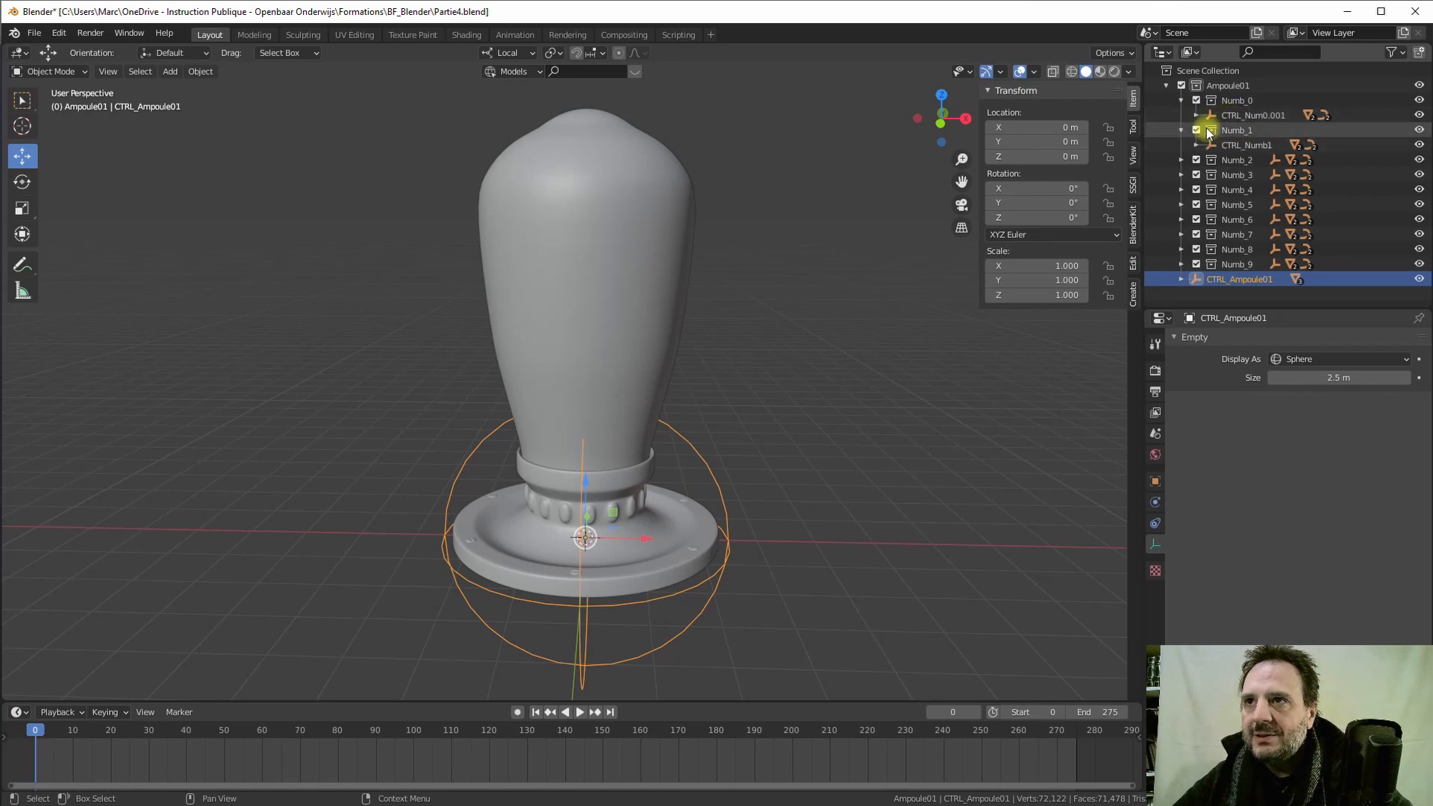
double_click(1216, 281)
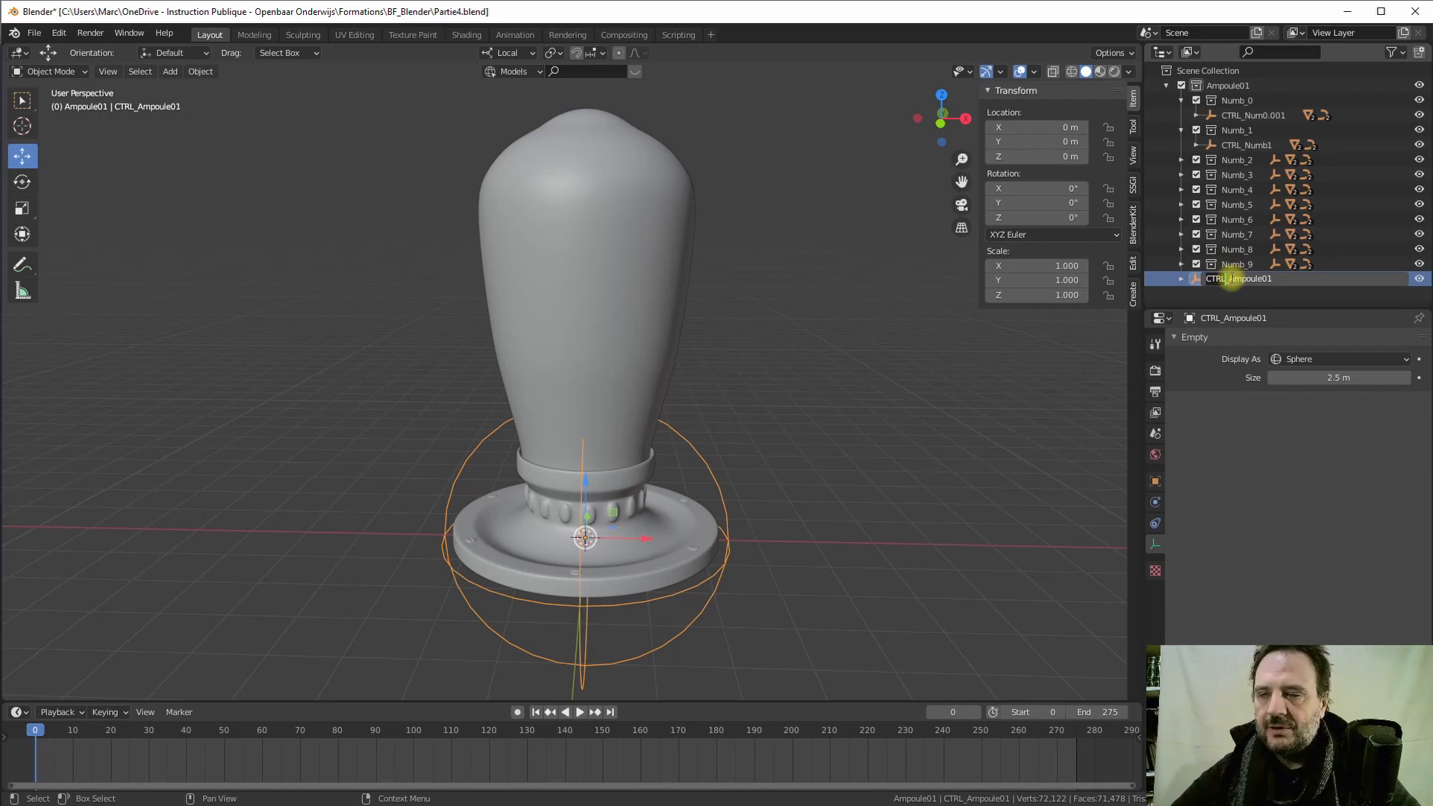
left_click(1279, 282)
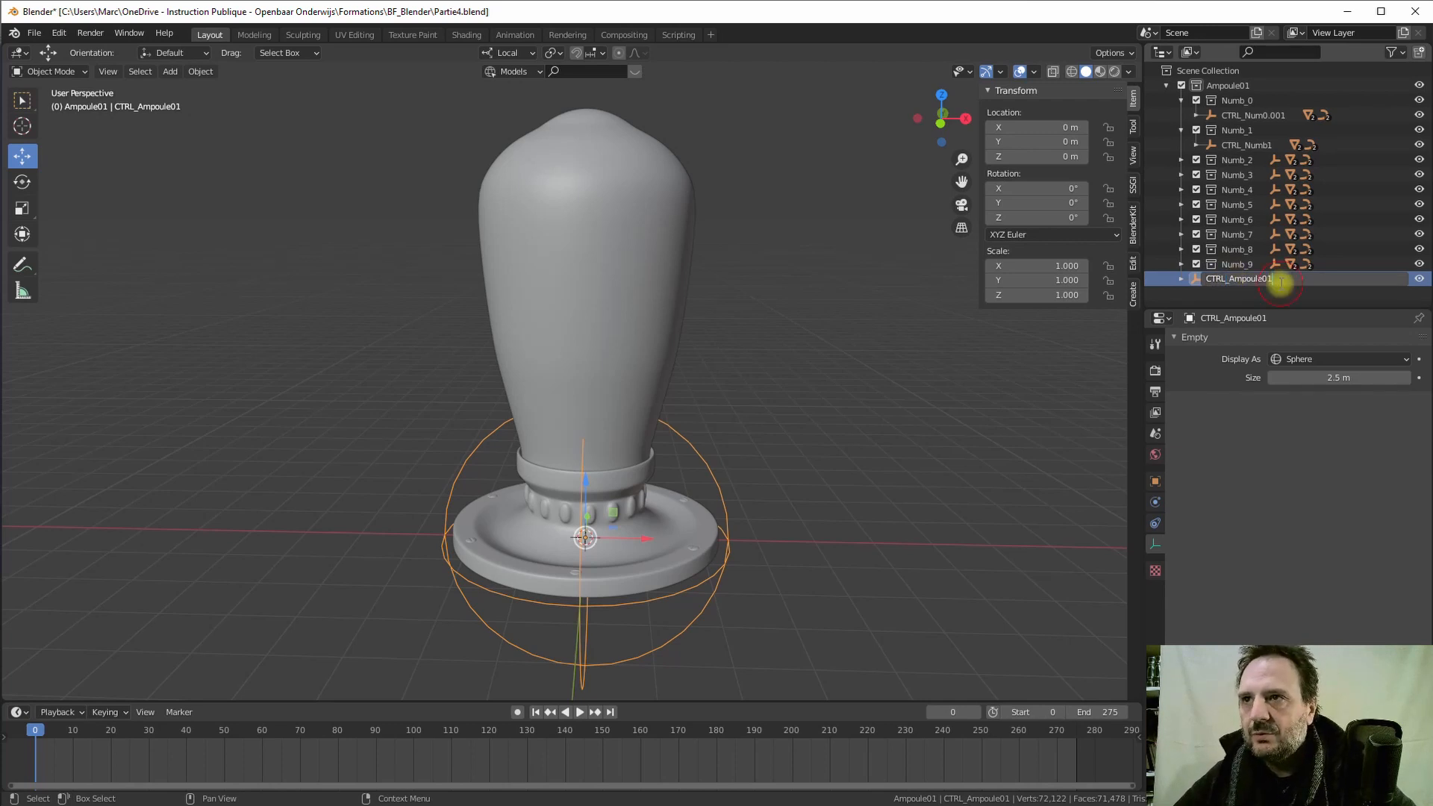
left_click(1231, 146)
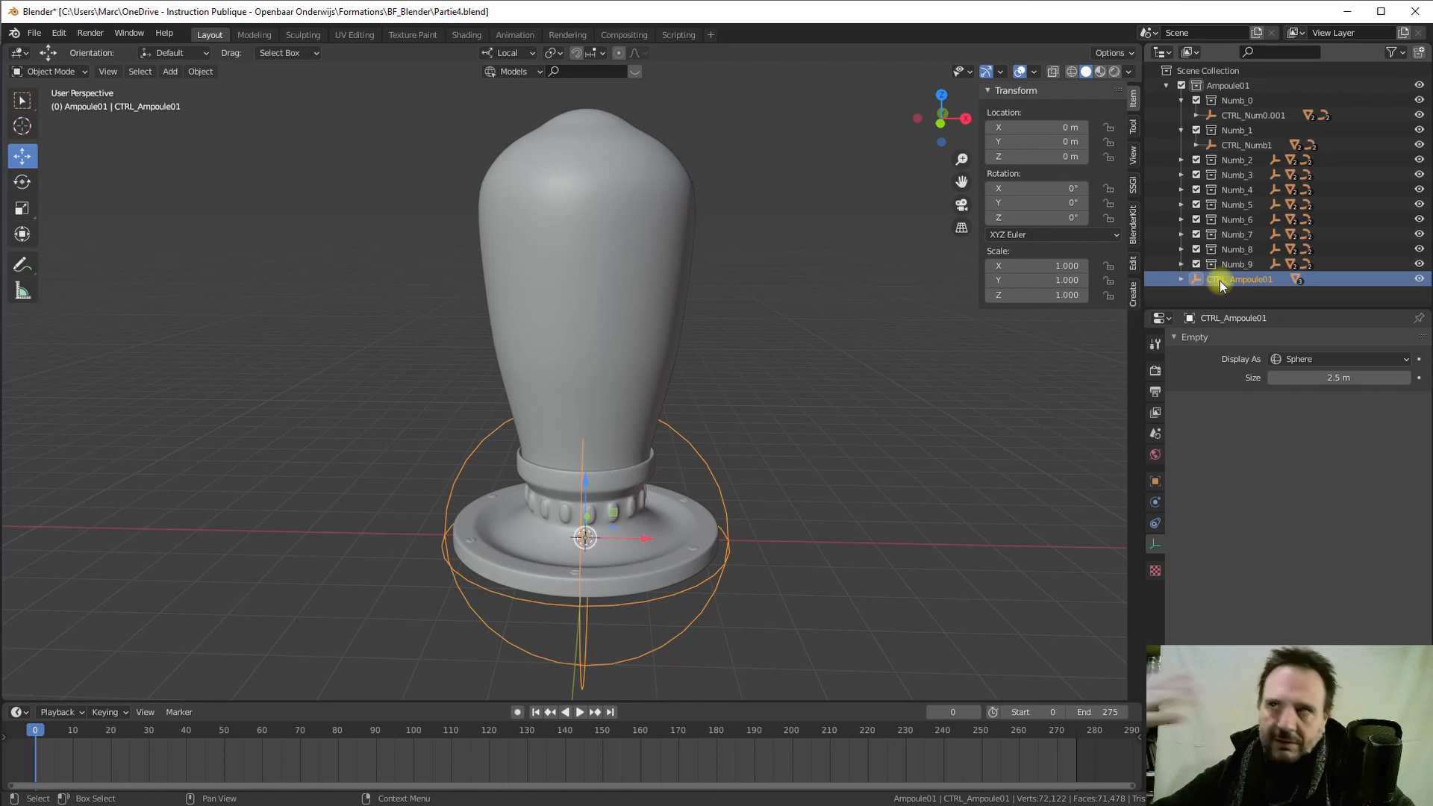
- Rename the controller empty in the Numb_0 collection as CTRL_Num0
left_click(1236, 116)
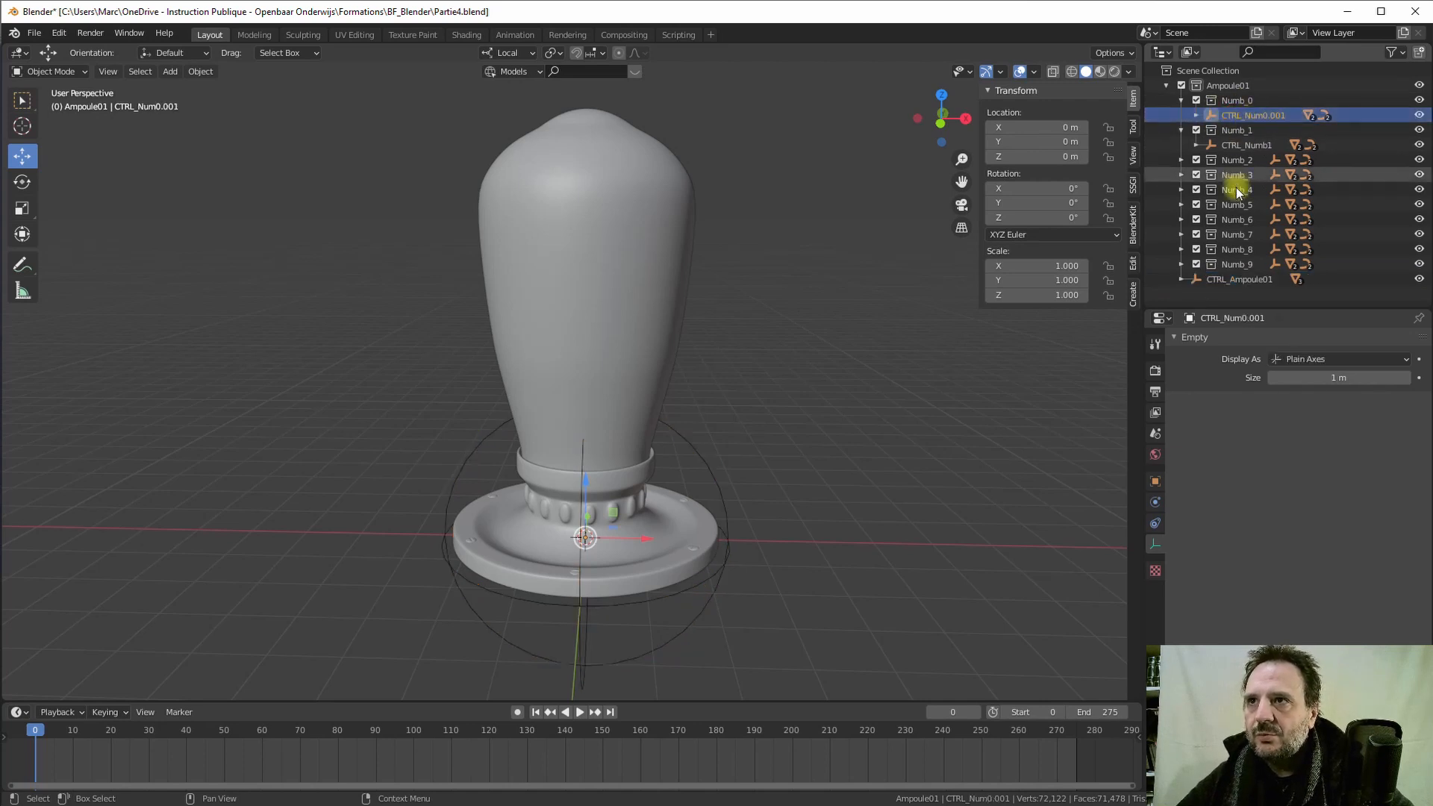
double_click(1262, 114)
left_click(1327, 117)
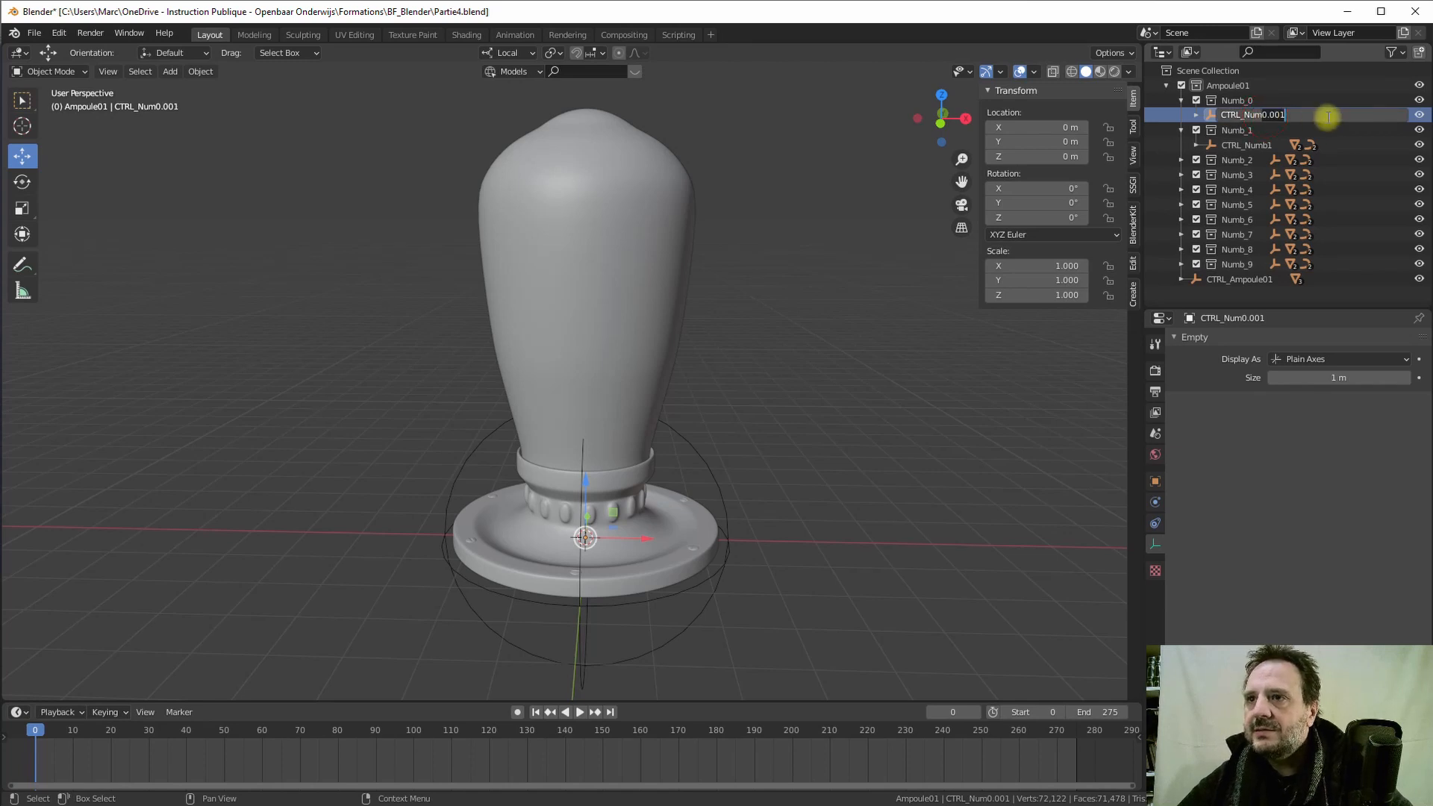
key("BackSpace")
key("BackSpace")
key("BackSpace")
key("BackSpace")
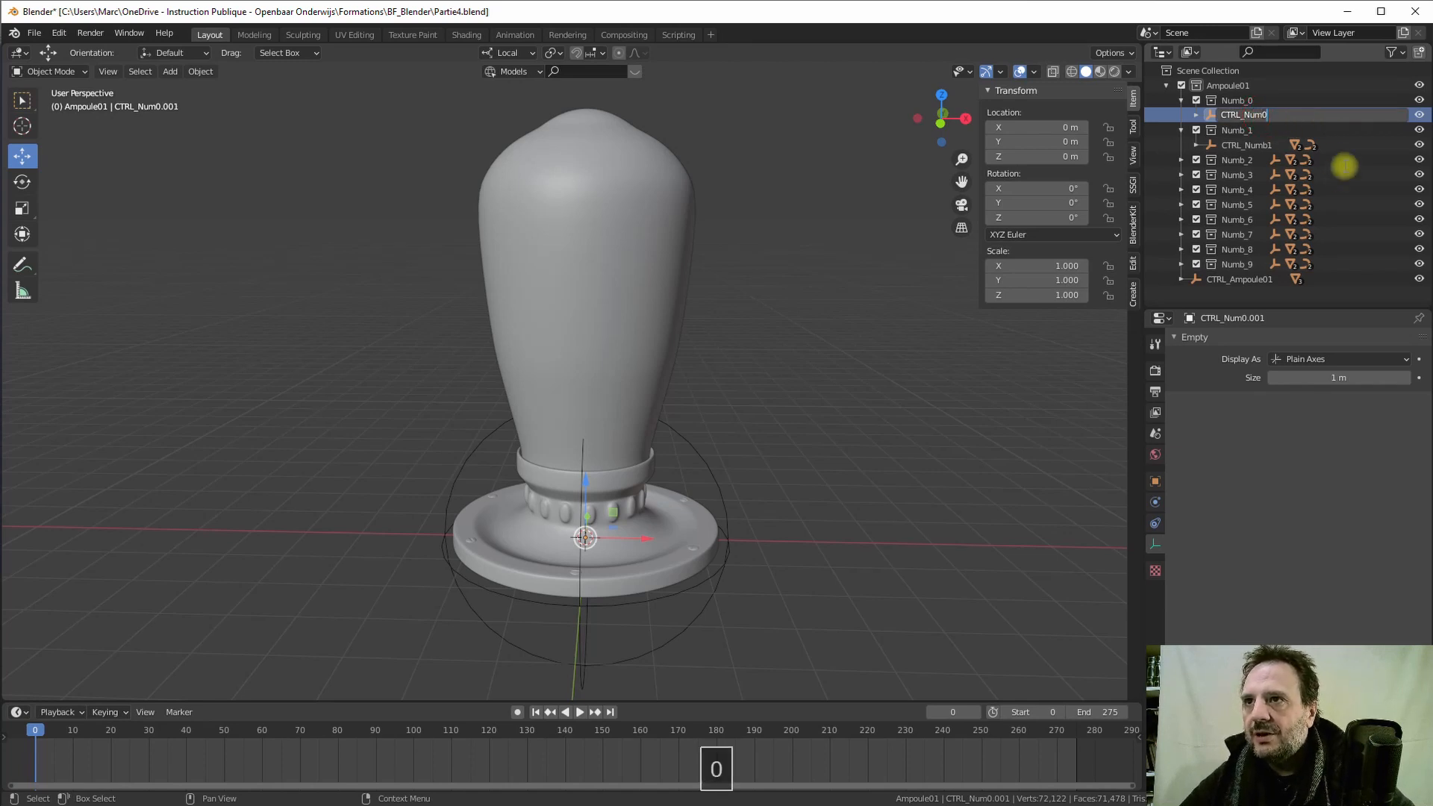
key("Return")
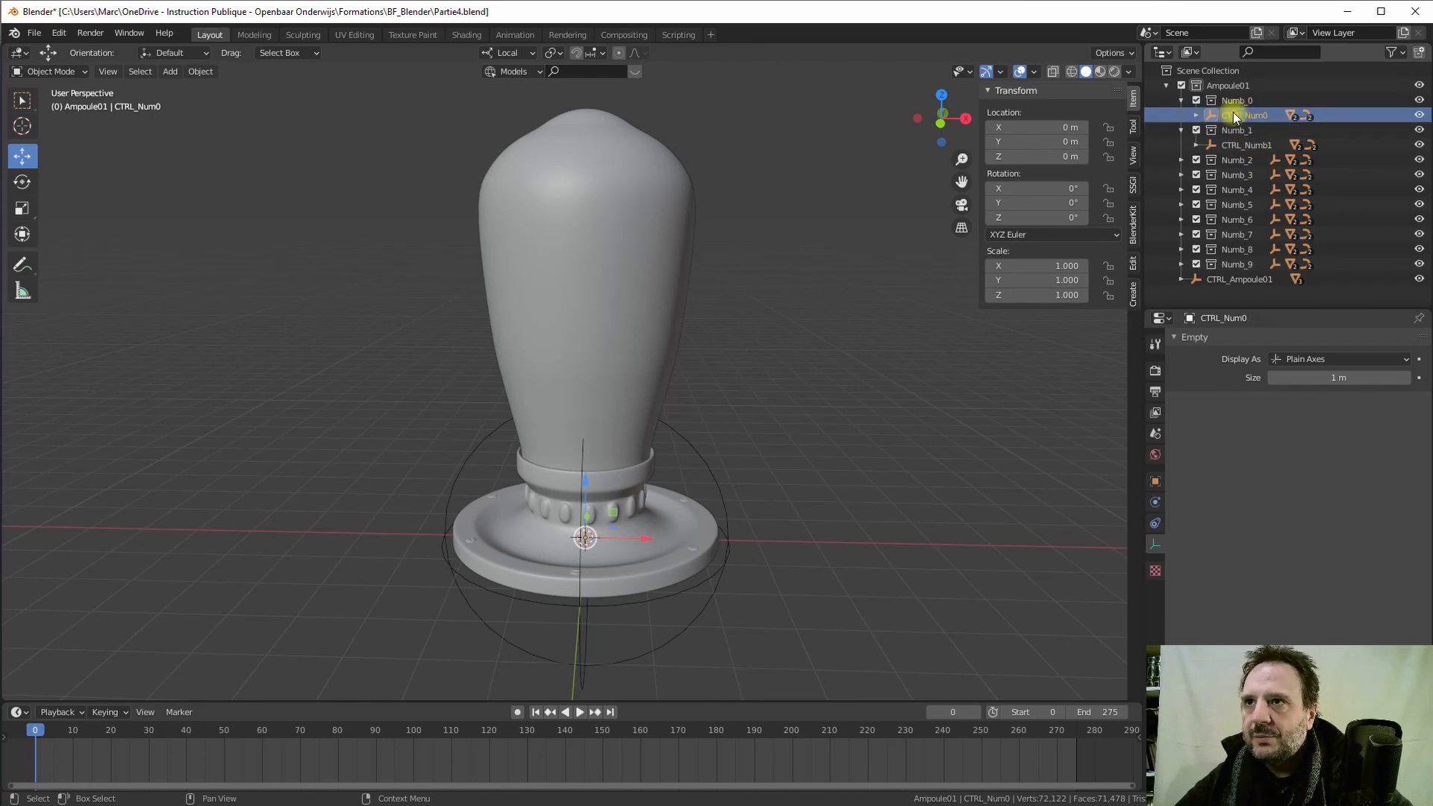
- Expand the Numb_2 to Numb_5 collections down to their controller empties, keeping each empty's children collapsed
left_click(1181, 160)
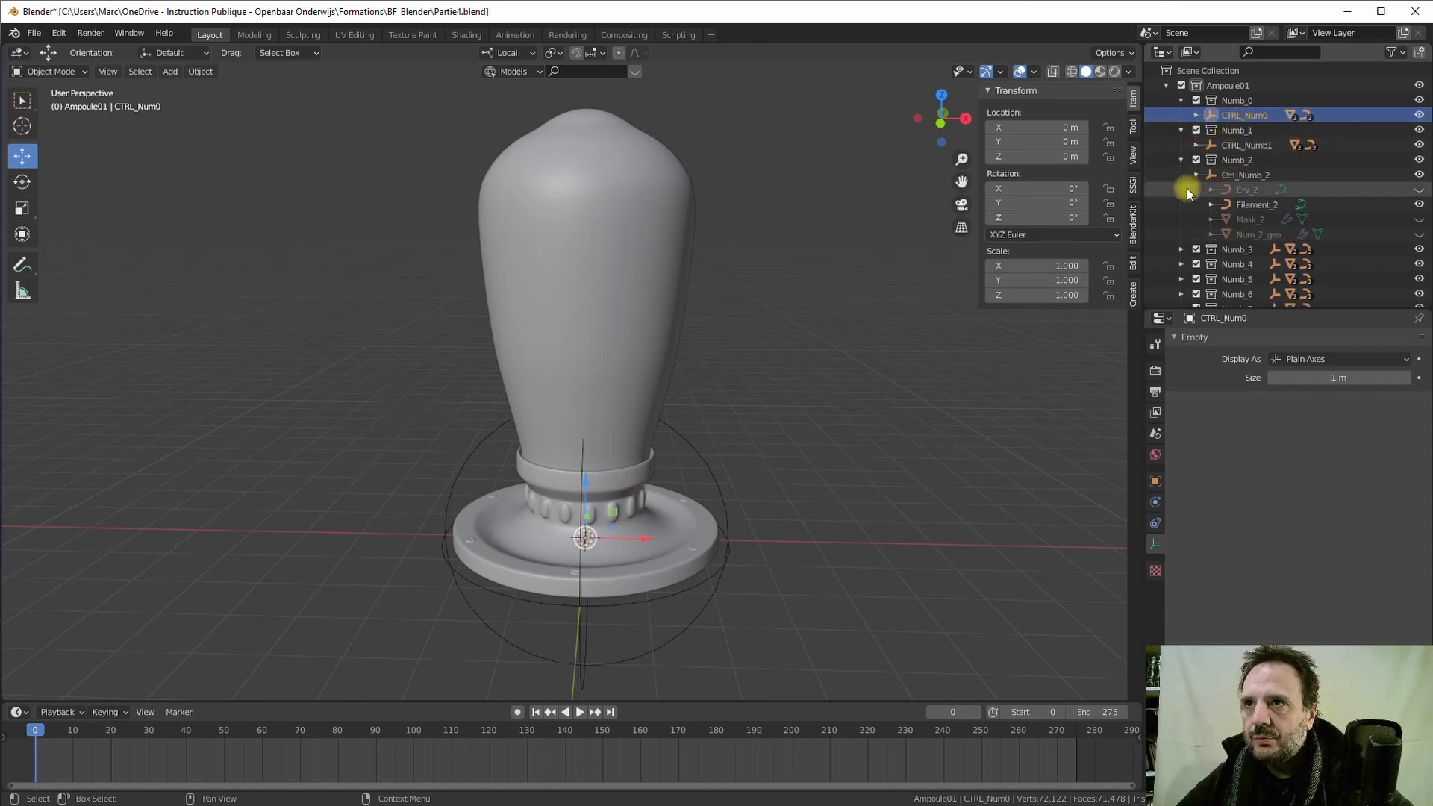
left_click(1196, 175)
left_click(1180, 190)
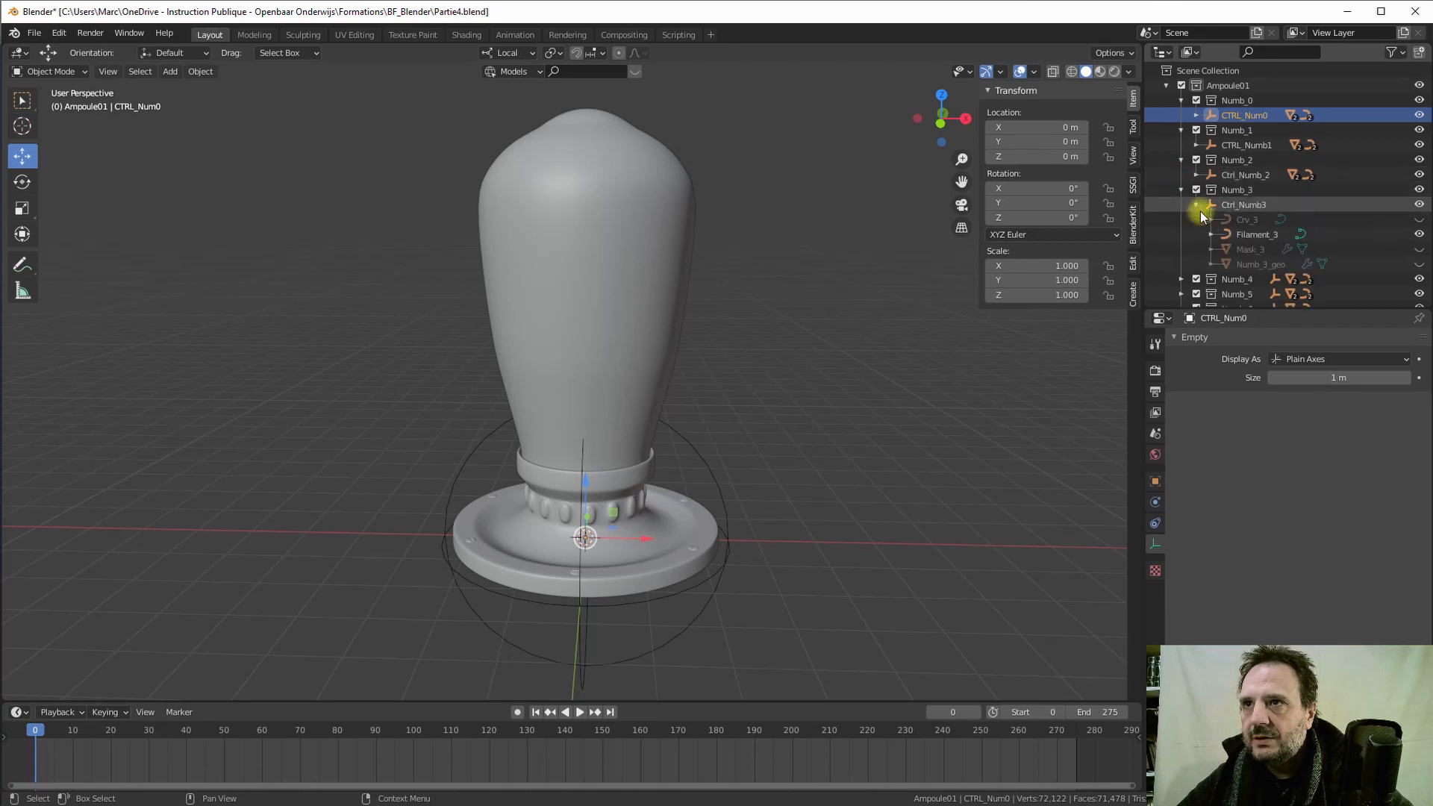
left_click(1197, 206)
left_click(1180, 219)
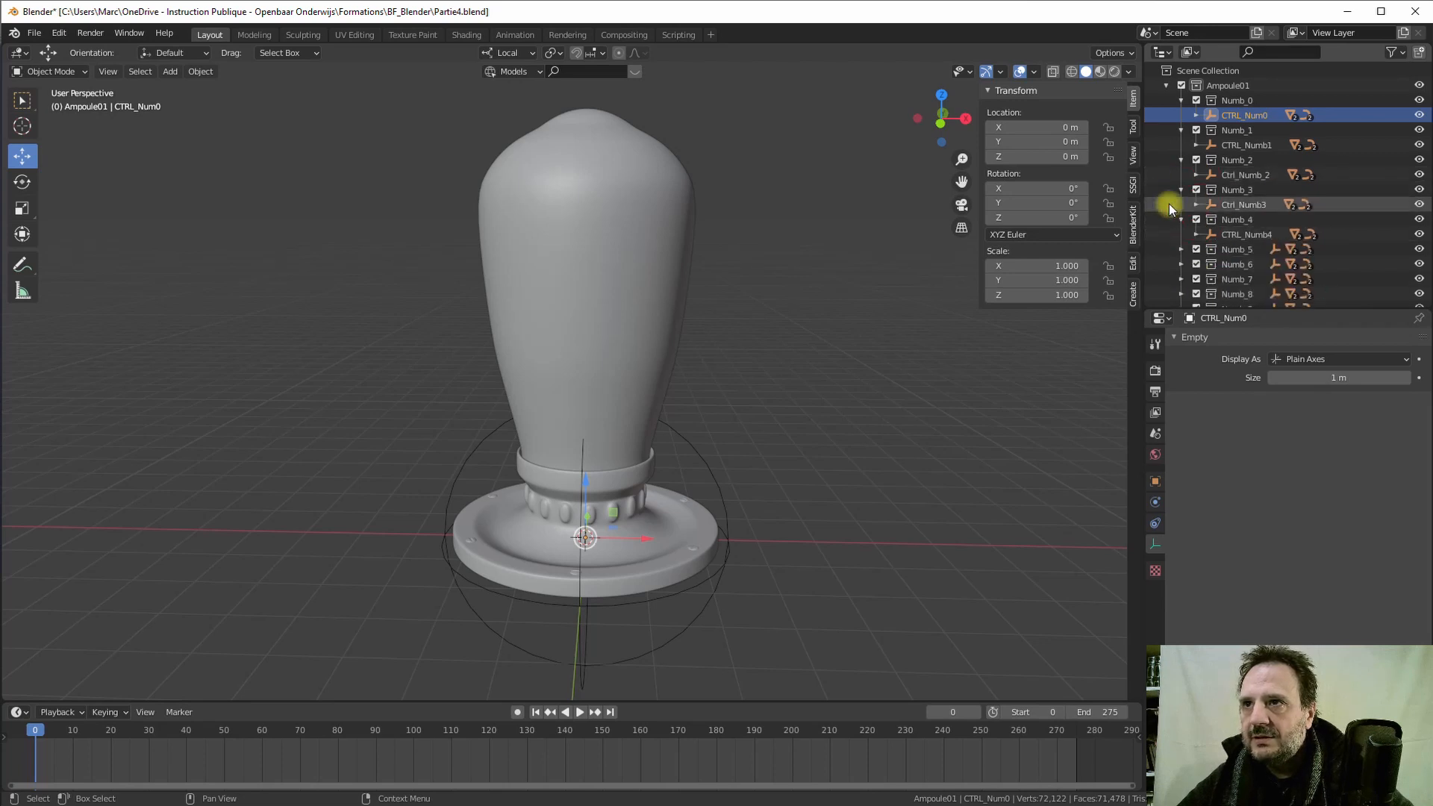
left_click(1181, 250)
left_click(1196, 264)
- Expand the Numb_6 to Numb_9 collections down to their controller empties and enlarge the Outliner to fit the whole list
scroll(1194, 263, "down", 3)
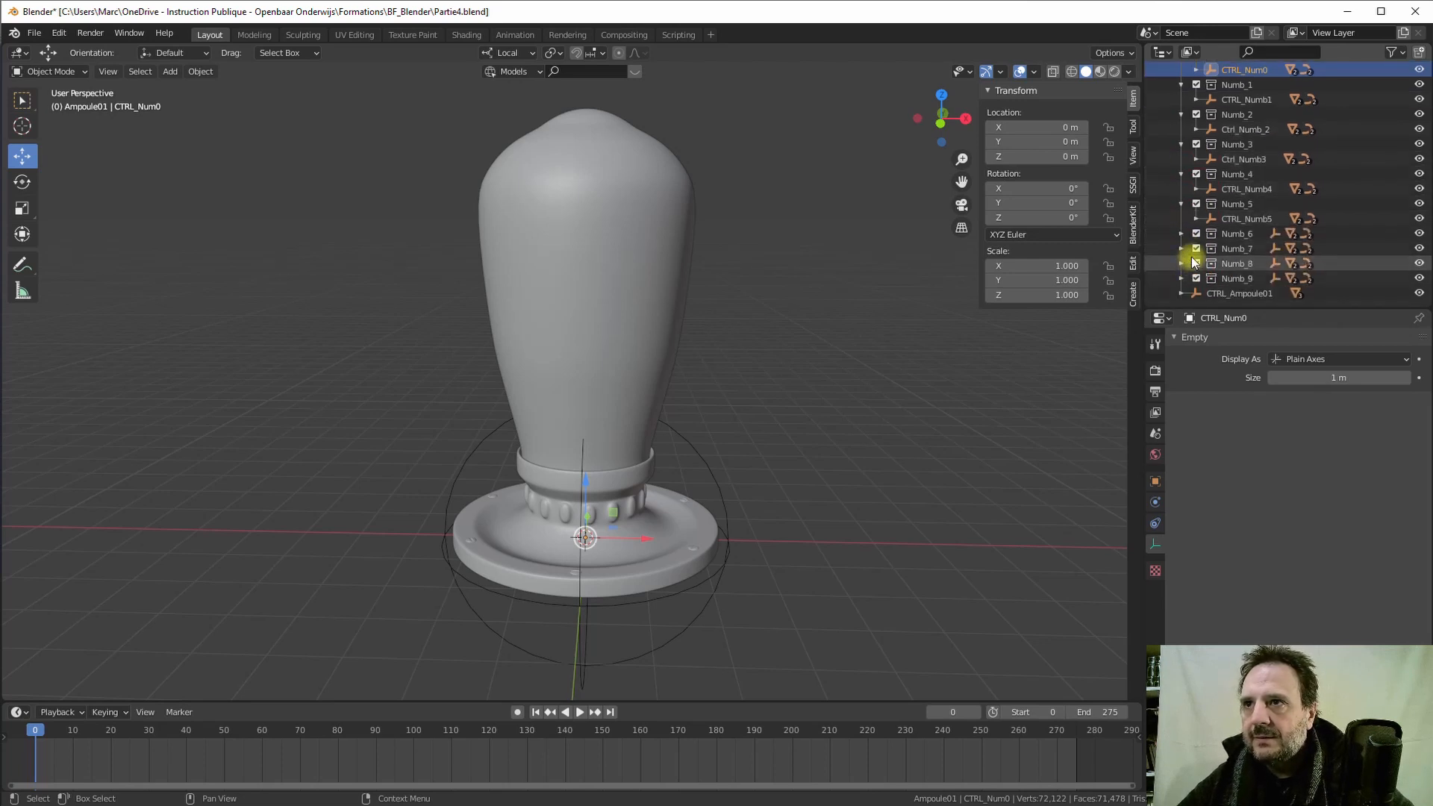
left_click(1181, 234)
left_click(1203, 249)
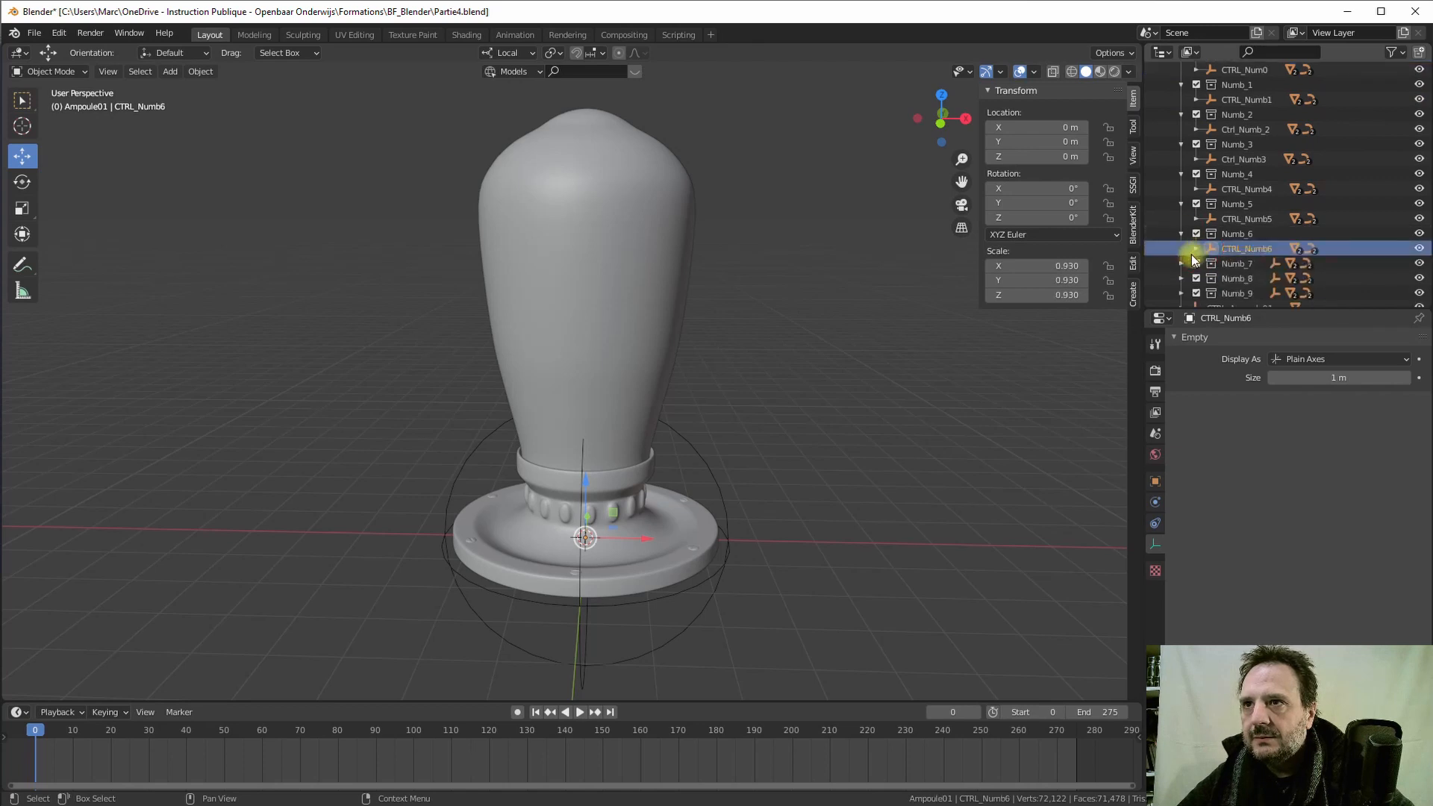
left_click(1181, 264)
scroll(1193, 265, "down", 3)
left_click(1197, 189)
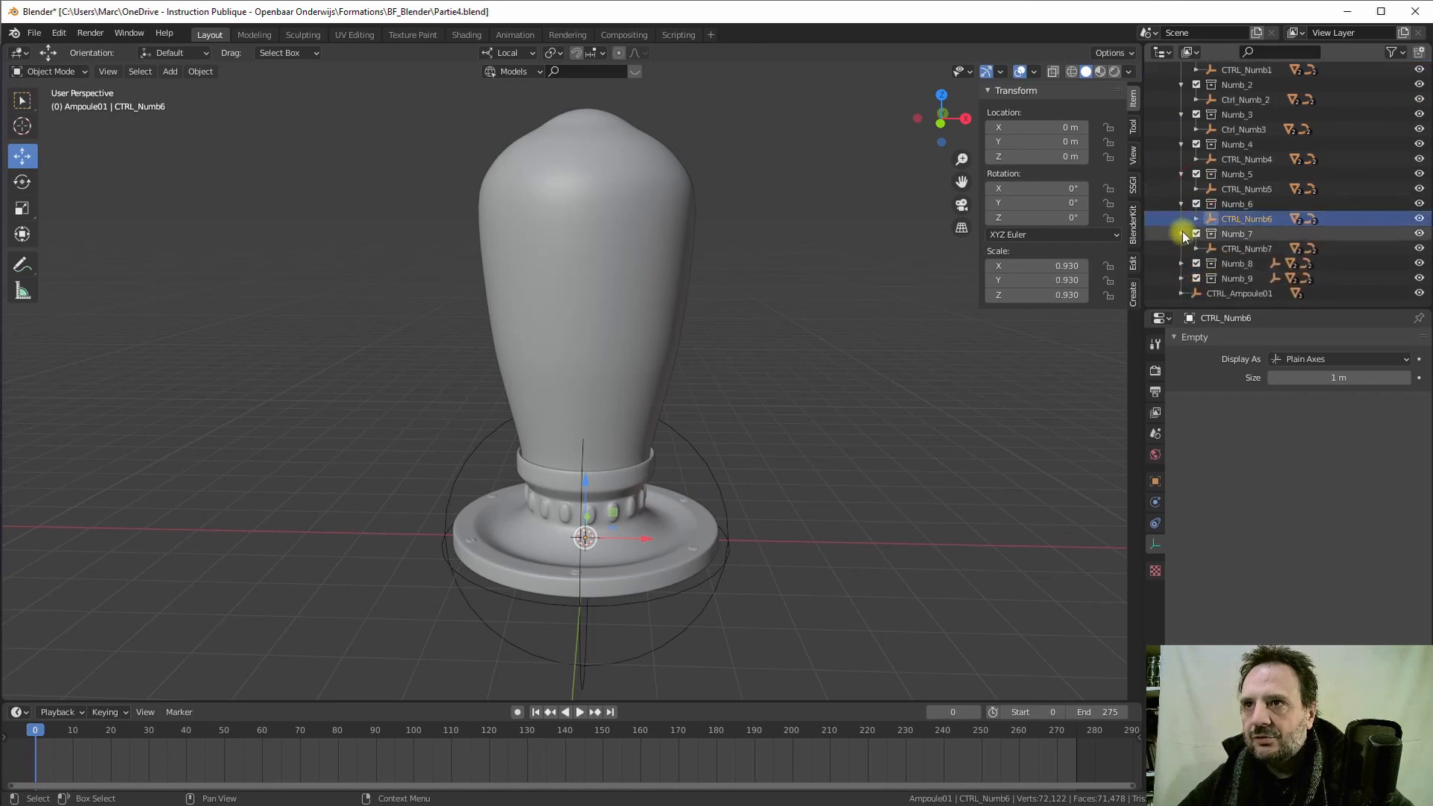
left_click(1181, 263)
scroll(1202, 231, "down", 5)
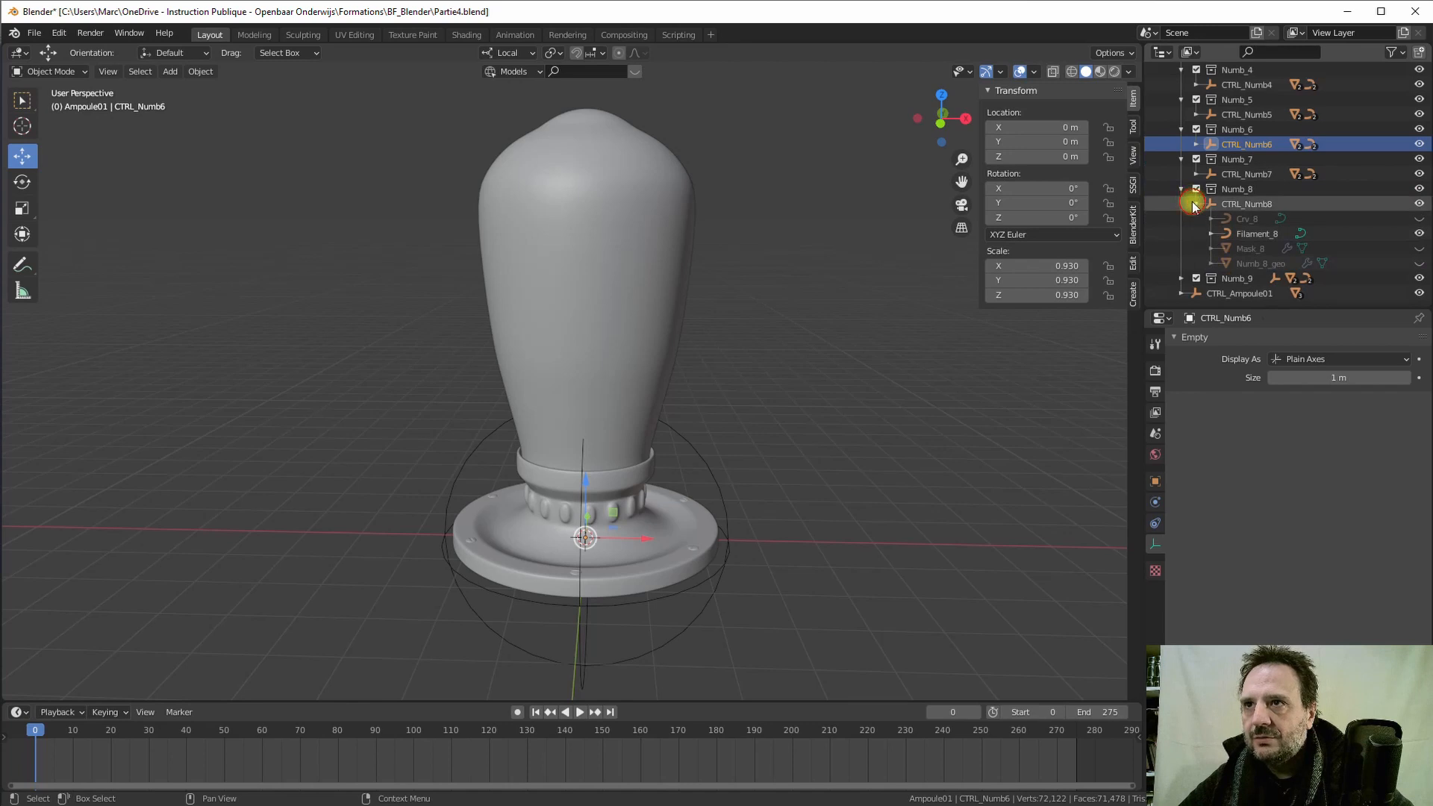
left_click(1195, 204)
left_click(1182, 279)
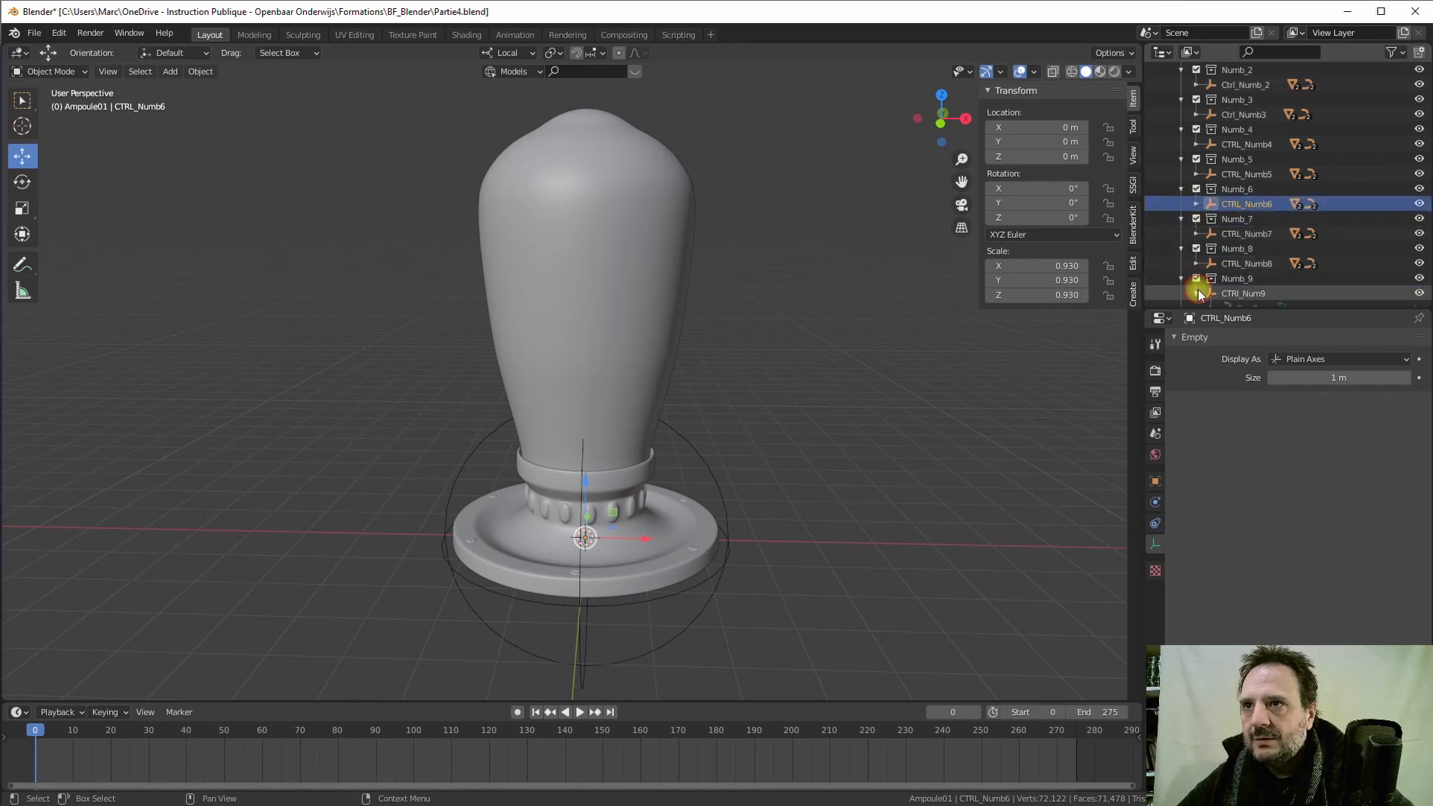
scroll(1200, 293, "down", 1)
left_click_drag(1233, 307, 1239, 423)
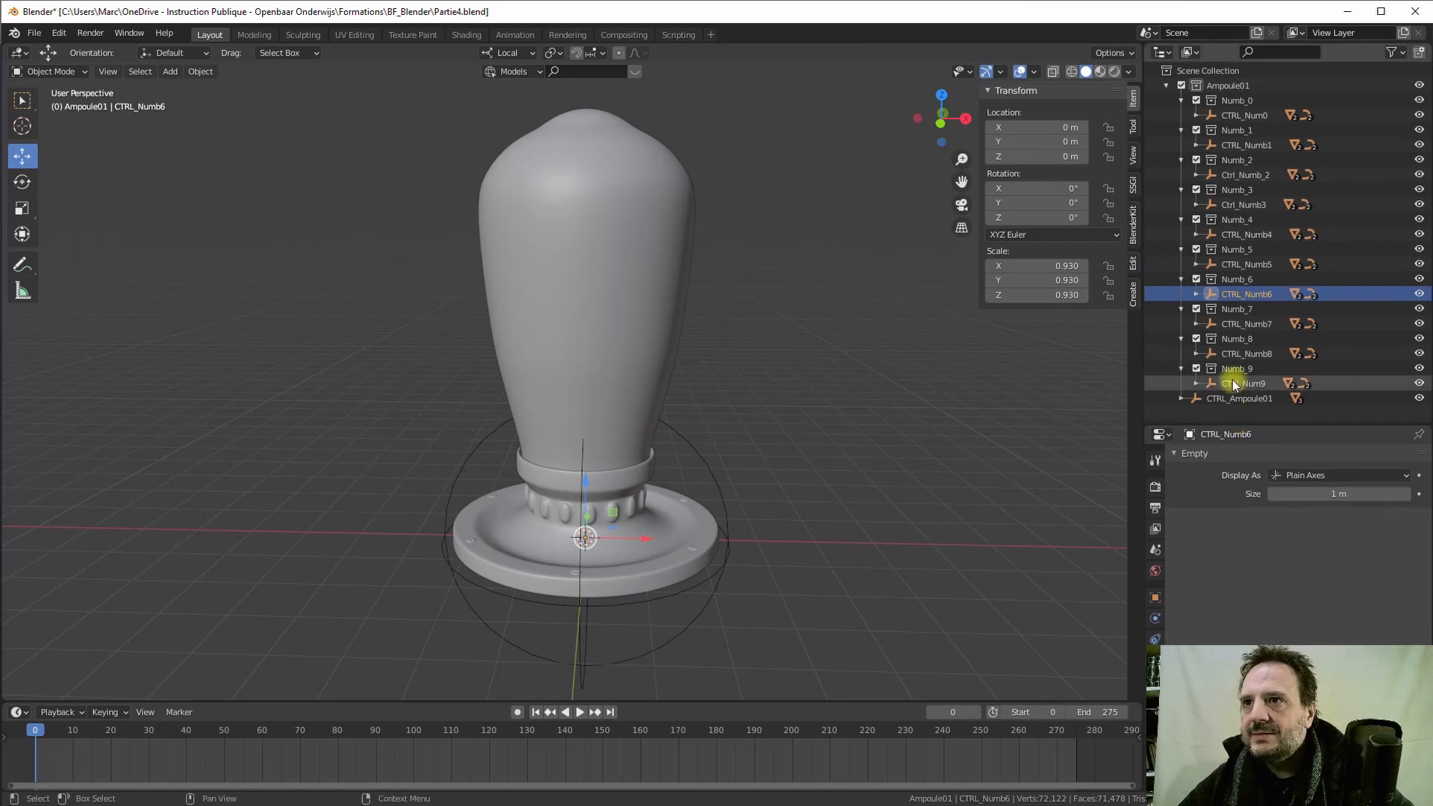
- Select the ten number controller empties of Numb_0 to Numb_9 and parent them all to the CTRL_Ampoule01 empty
left_click(1232, 382)
left_click(1239, 352, "ctrl")
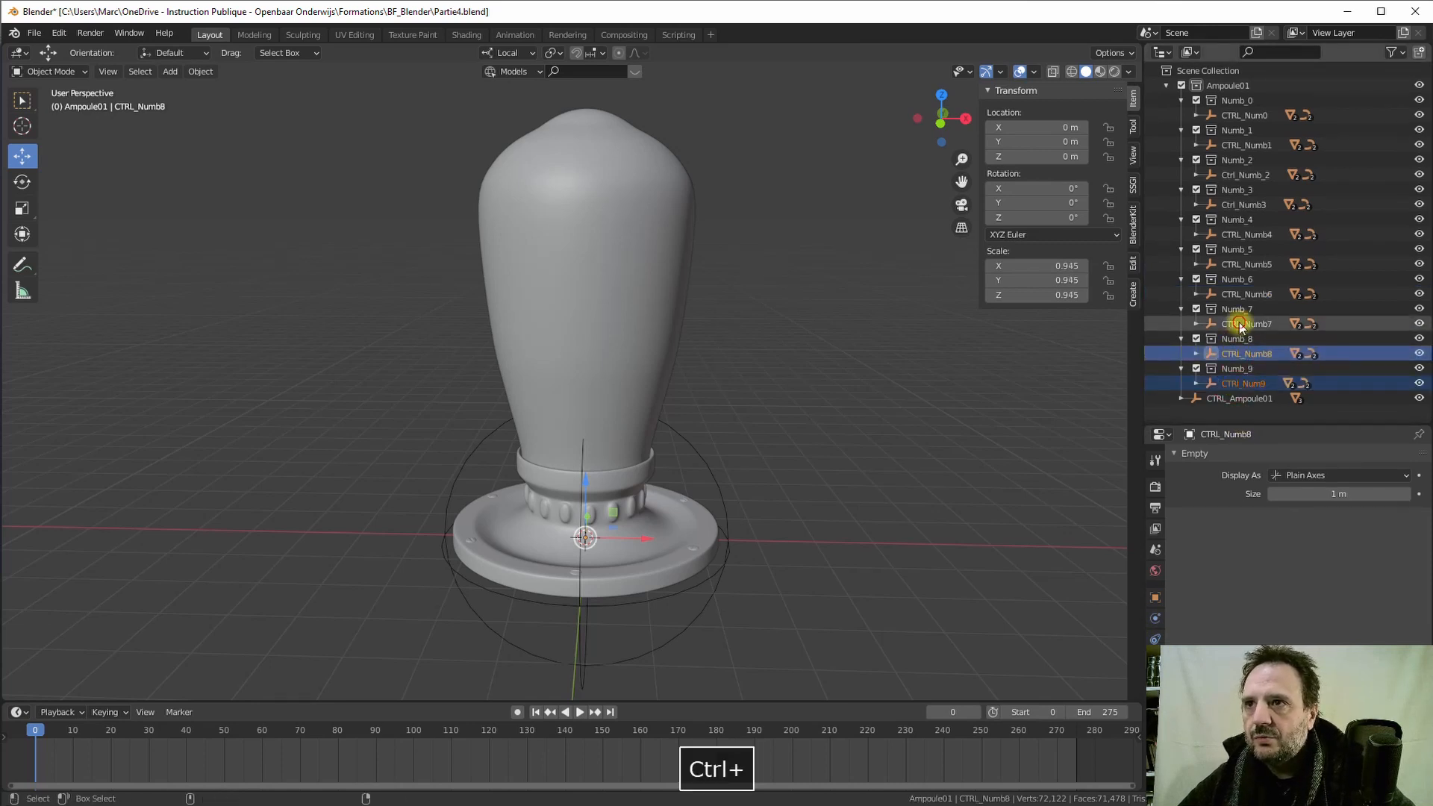
left_click(1239, 324, "ctrl")
left_click(1237, 295, "ctrl")
left_click(1236, 264, "ctrl")
left_click(1239, 234, "ctrl")
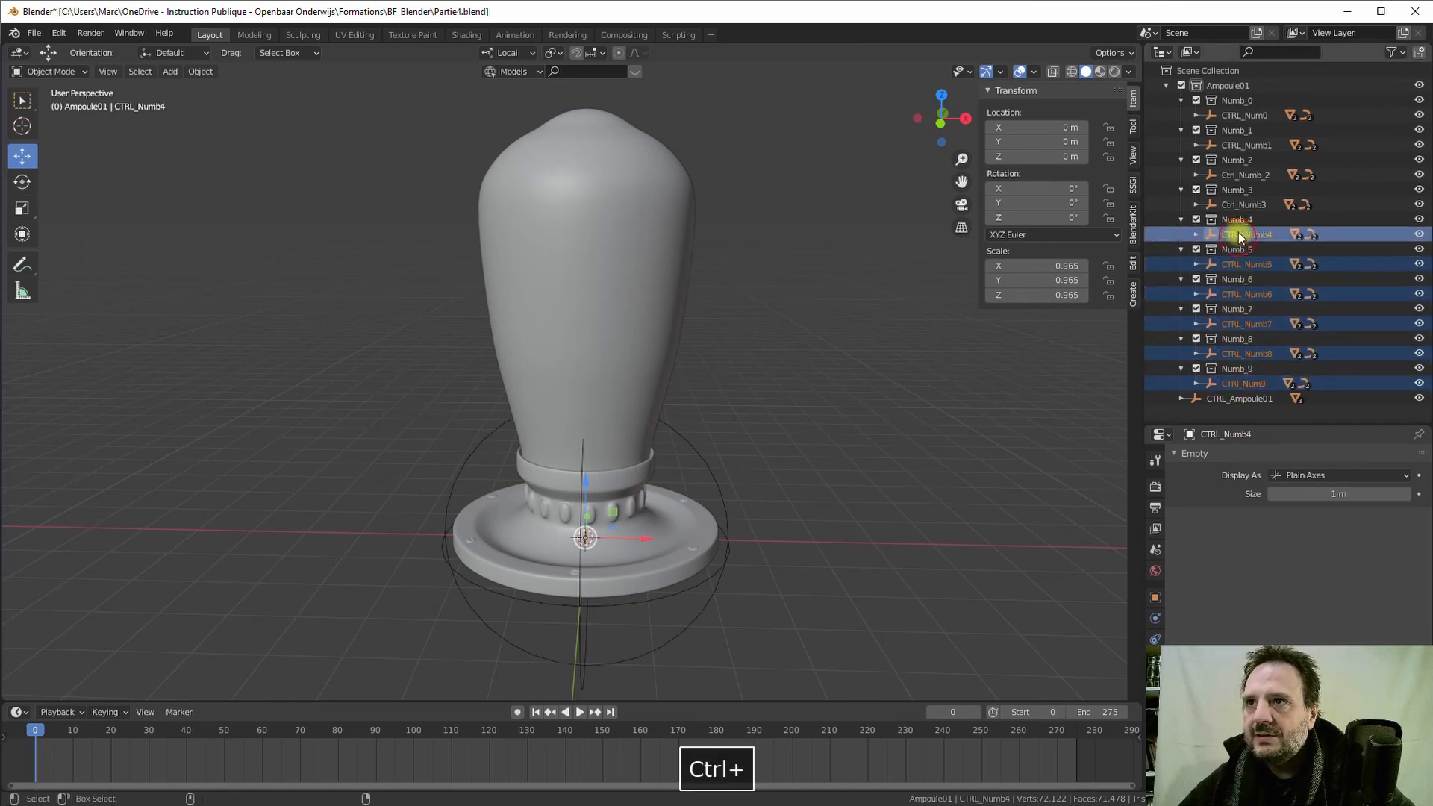
left_click(1240, 204, "ctrl")
left_click(1239, 175, "ctrl")
left_click(1236, 145, "ctrl")
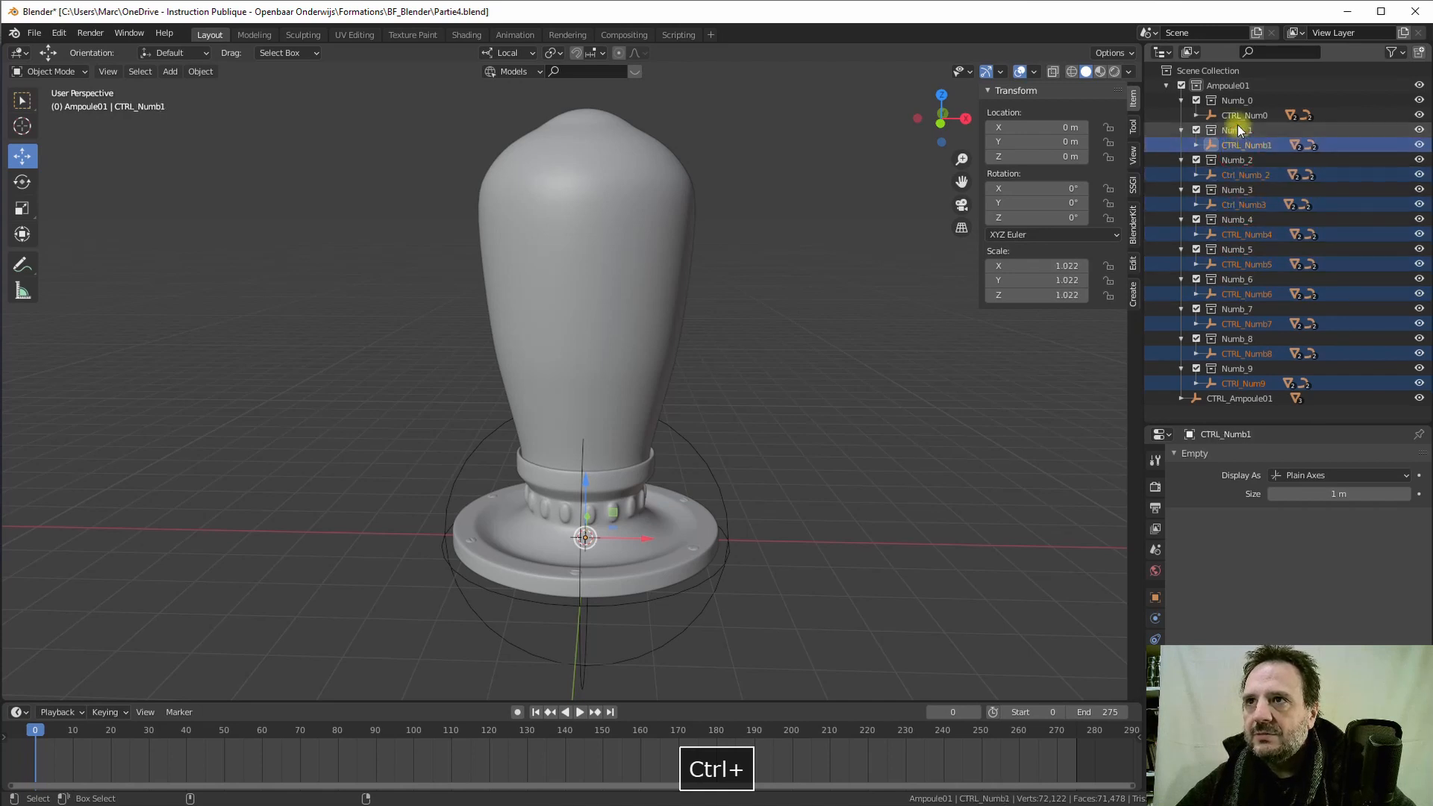
left_click(1243, 115, "ctrl")
left_click(1257, 130, "ctrl")
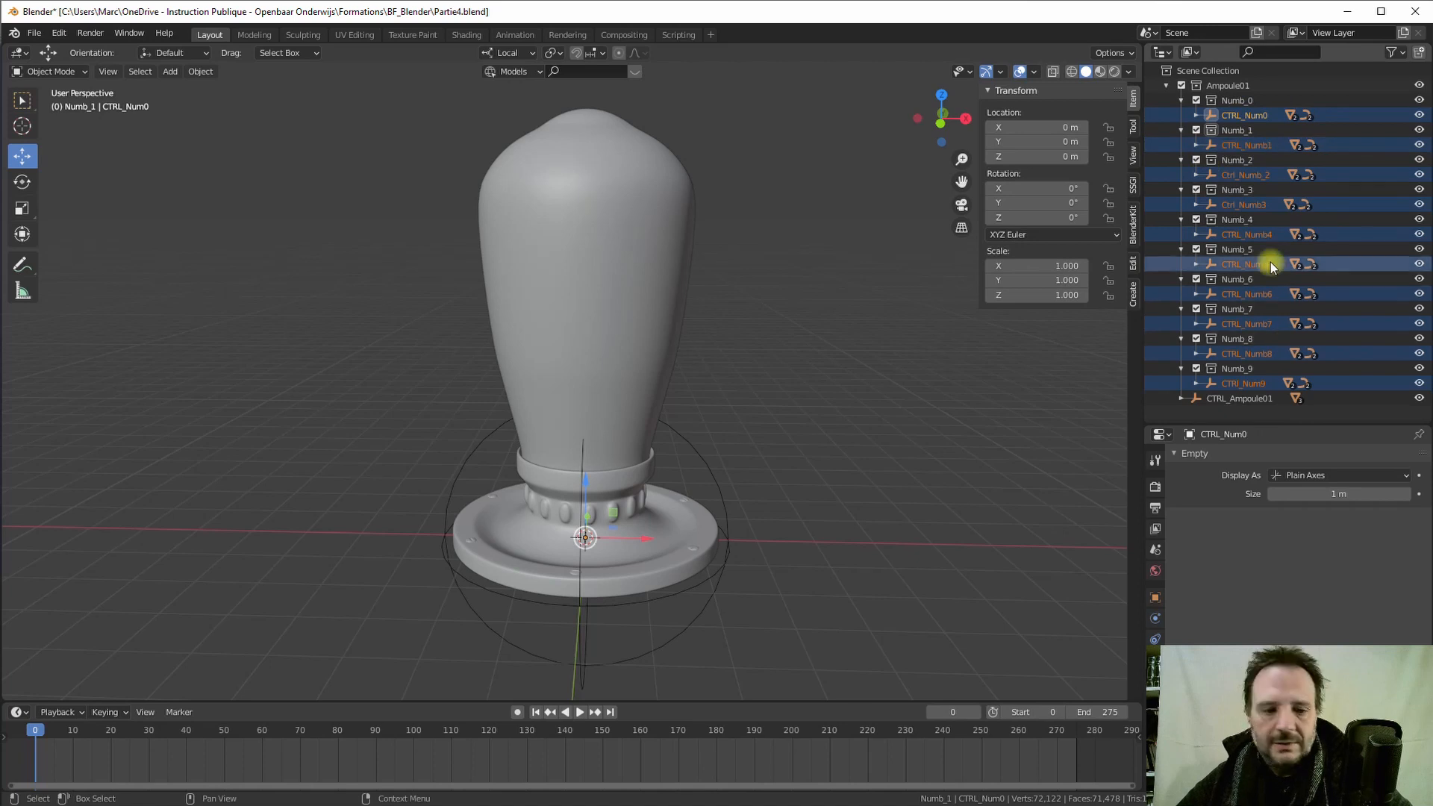
left_click_drag(1270, 261, 1197, 401)
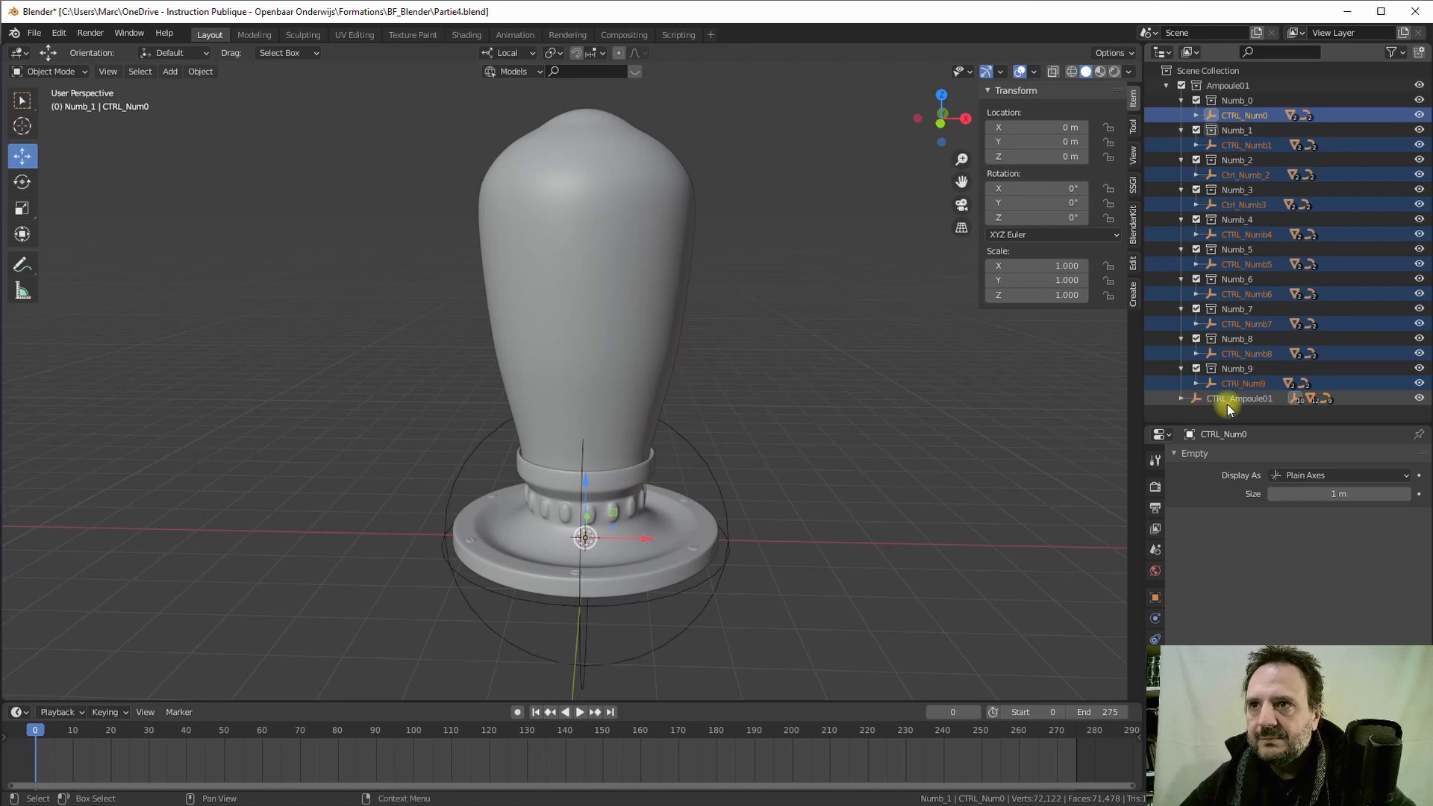
- Expand CTRL_Ampoule01 and check the list of objects parented to it
left_click(1181, 399)
scroll(1239, 388, "down", 4)
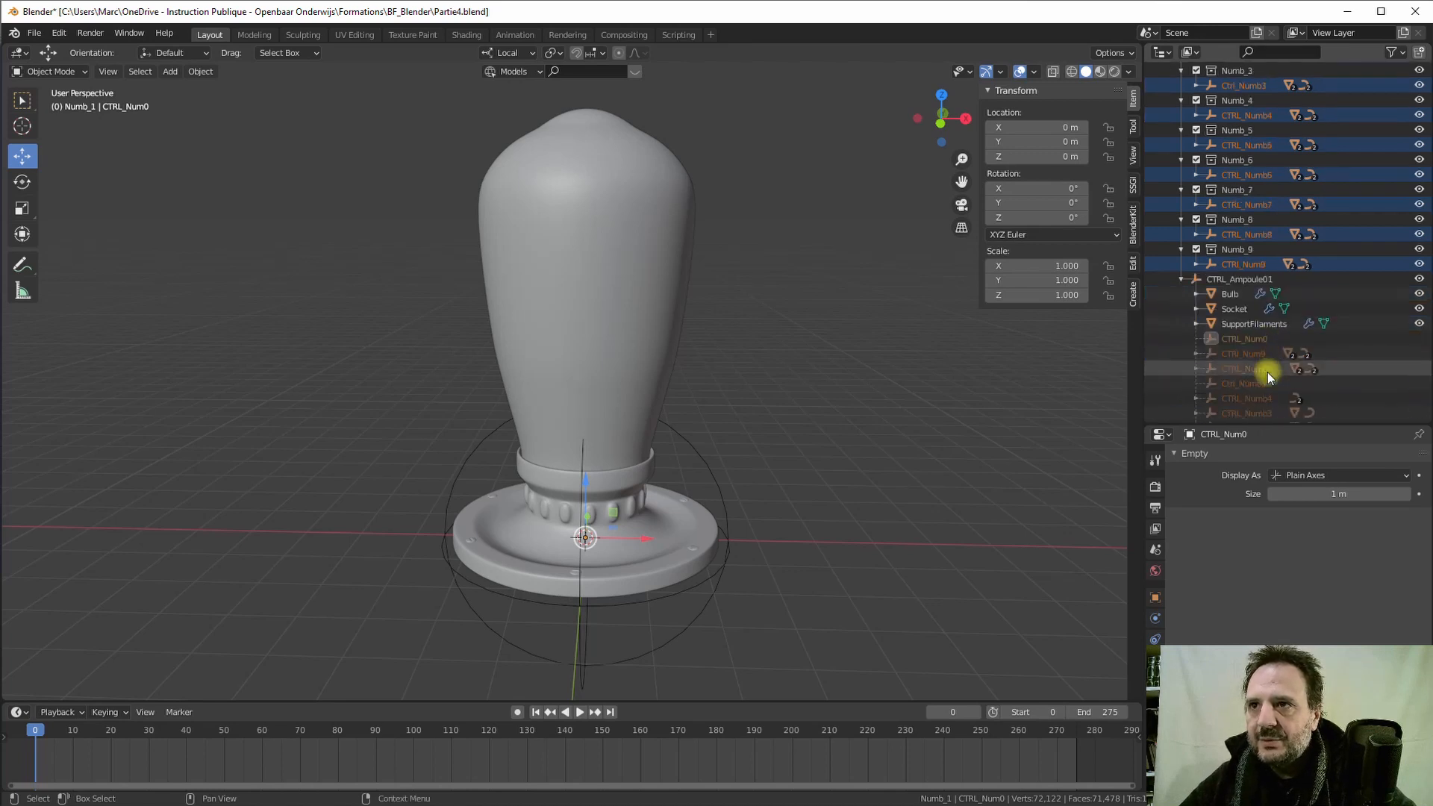
scroll(1267, 373, "down", 4)
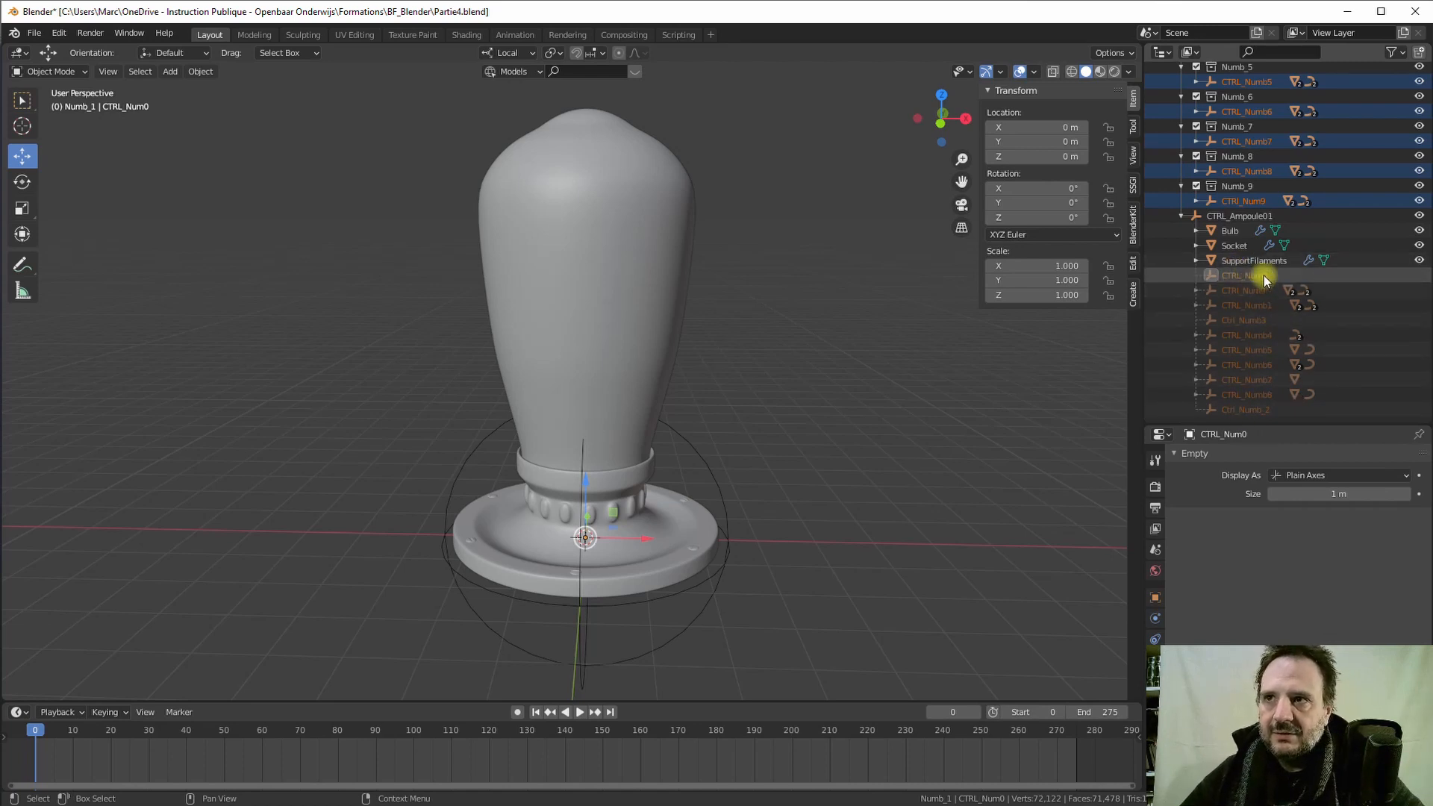
- Test the number controllers' parenting by moving the CTRL_Ampoule01 empty, and undo the move
left_click(1238, 215)
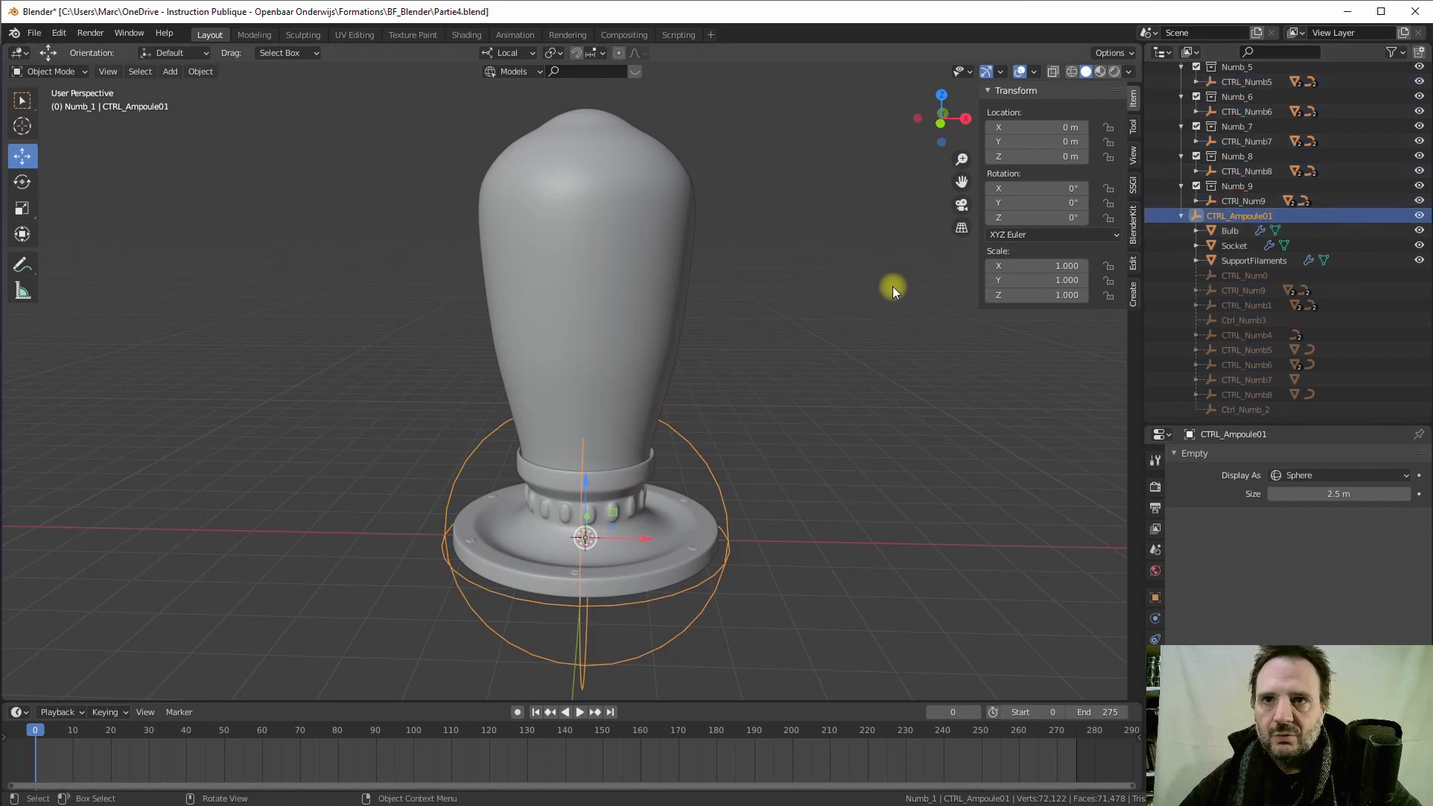
left_click_drag(642, 538, 629, 508)
key("ctrl+z")
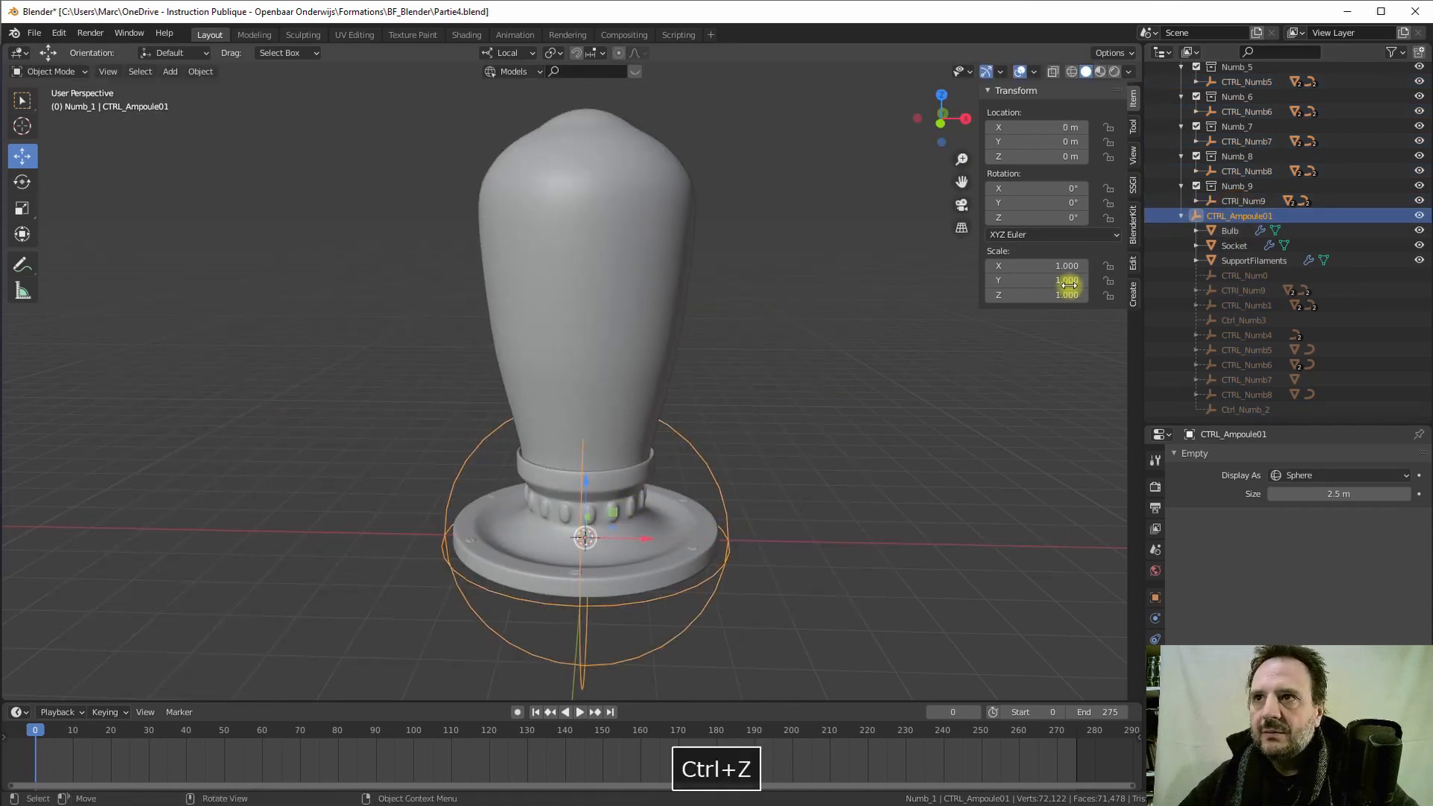
- Collapse the Numb_0 to Numb_9 collections and the CTRL_Ampoule01 hierarchy in the Outliner
scroll(1251, 144, "up", 6)
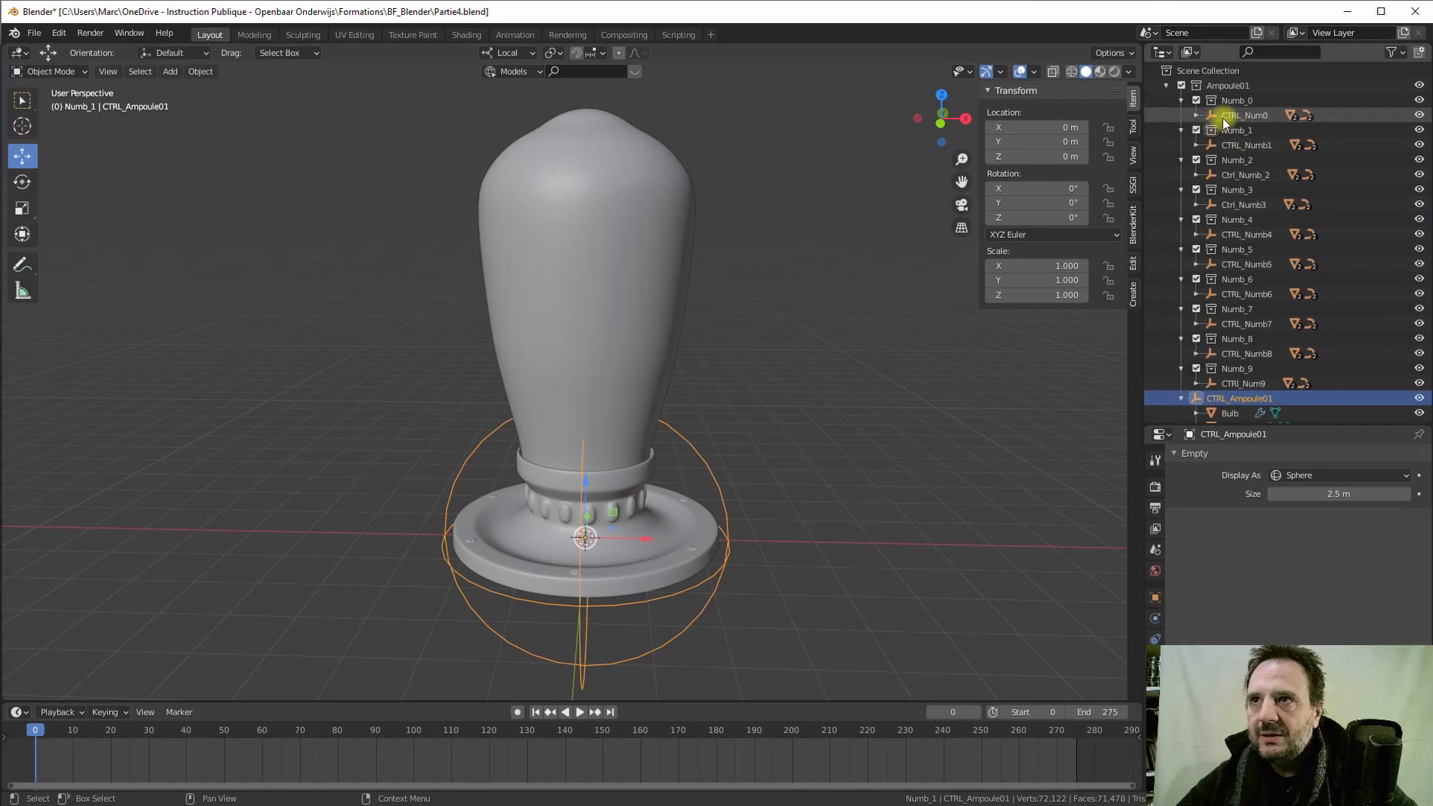
left_click(1181, 100)
left_click(1181, 115)
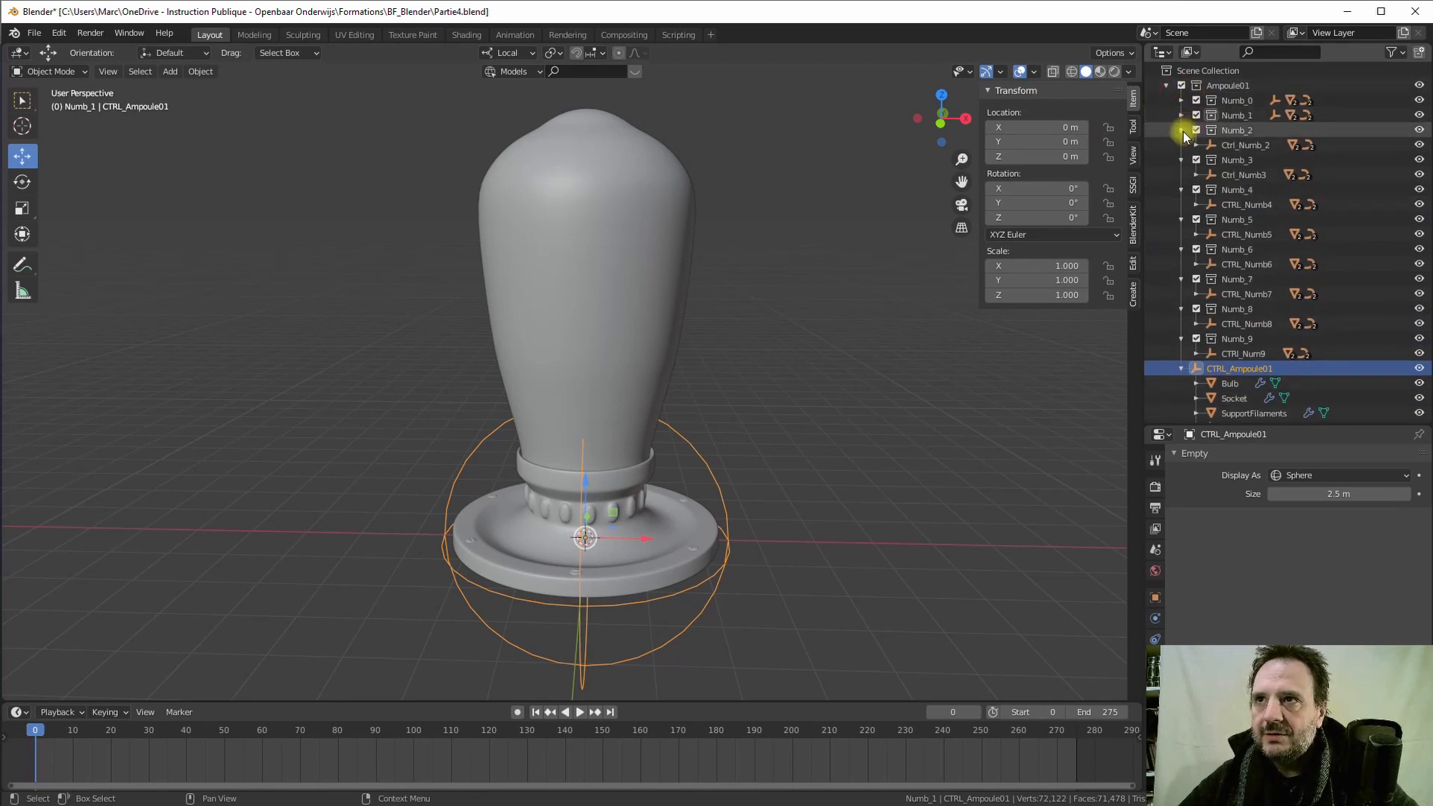
left_click(1180, 130)
left_click(1181, 145)
left_click(1181, 160)
left_click(1180, 174)
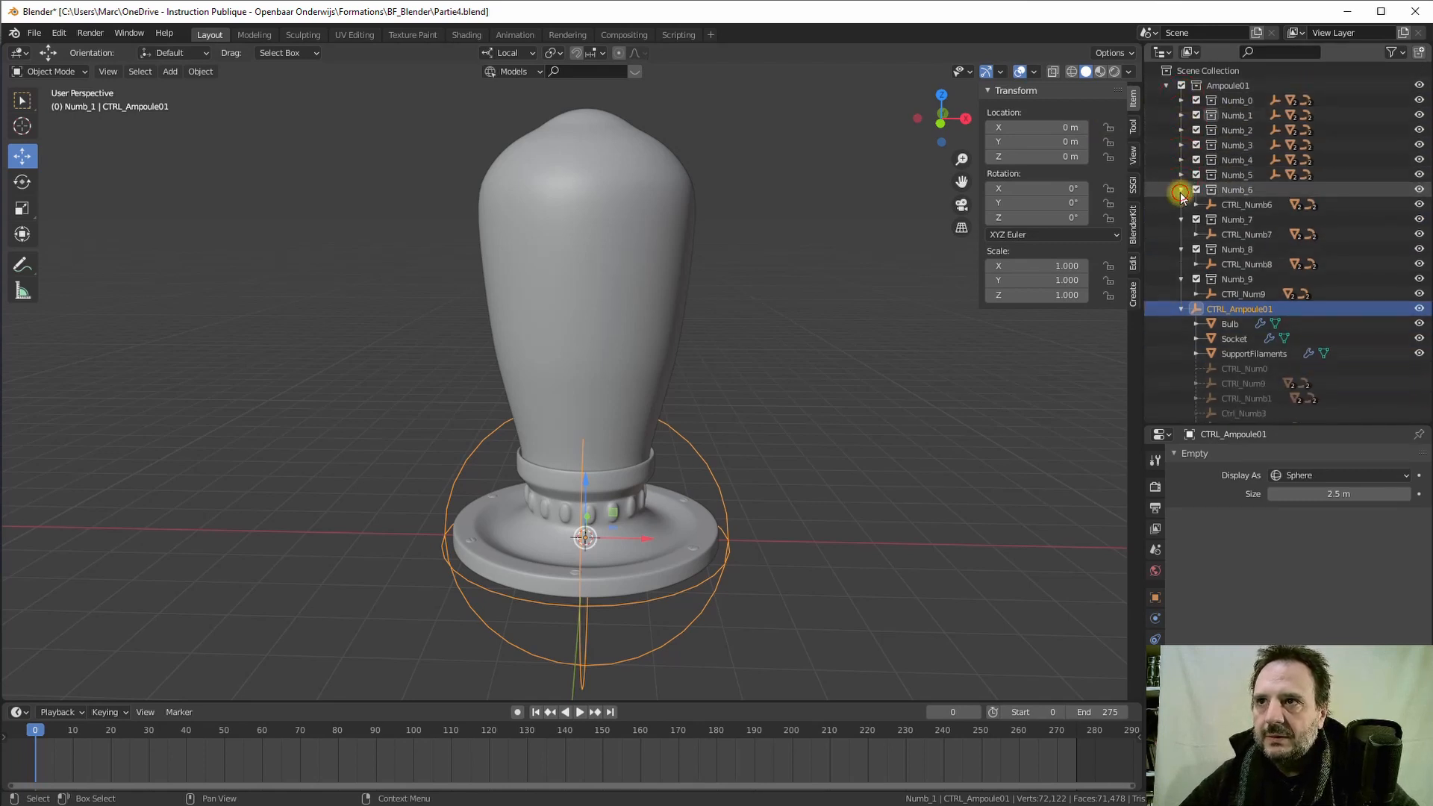
left_click(1181, 190)
left_click(1181, 204)
left_click(1181, 219)
left_click(1181, 234)
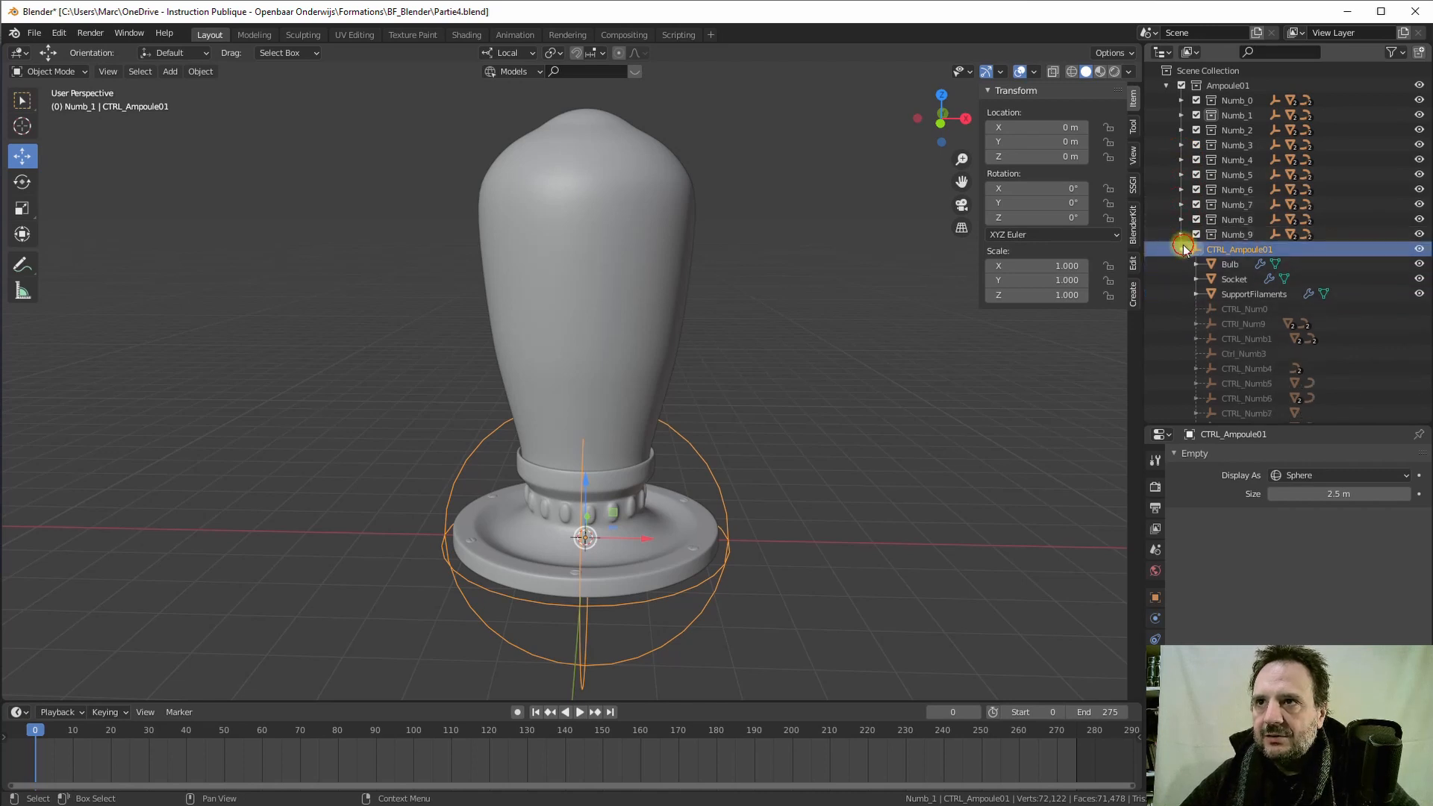
left_click(1182, 249)
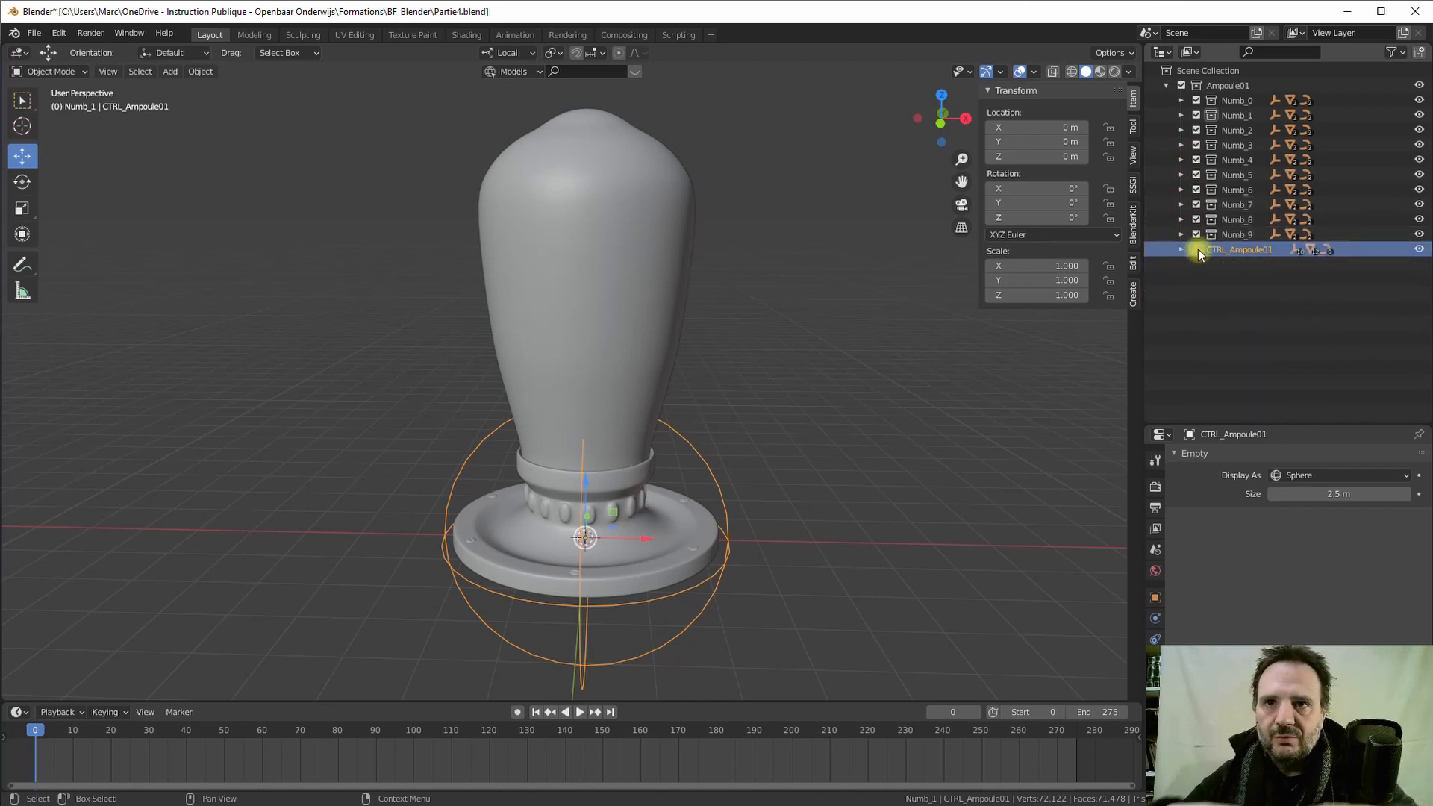
- Select the Bulb object and hide it in the viewport to expose the filaments
left_click(693, 168)
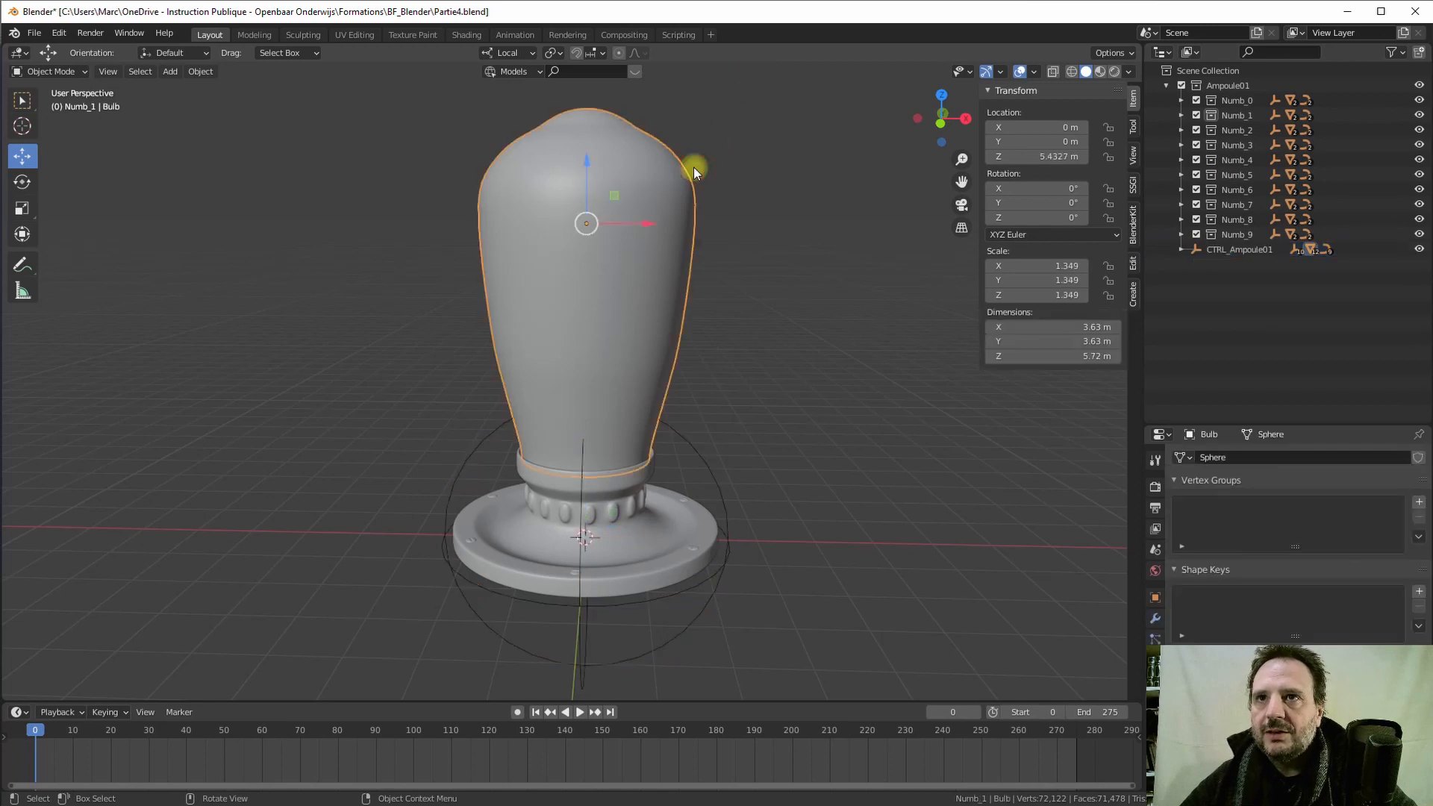
left_click(1181, 249)
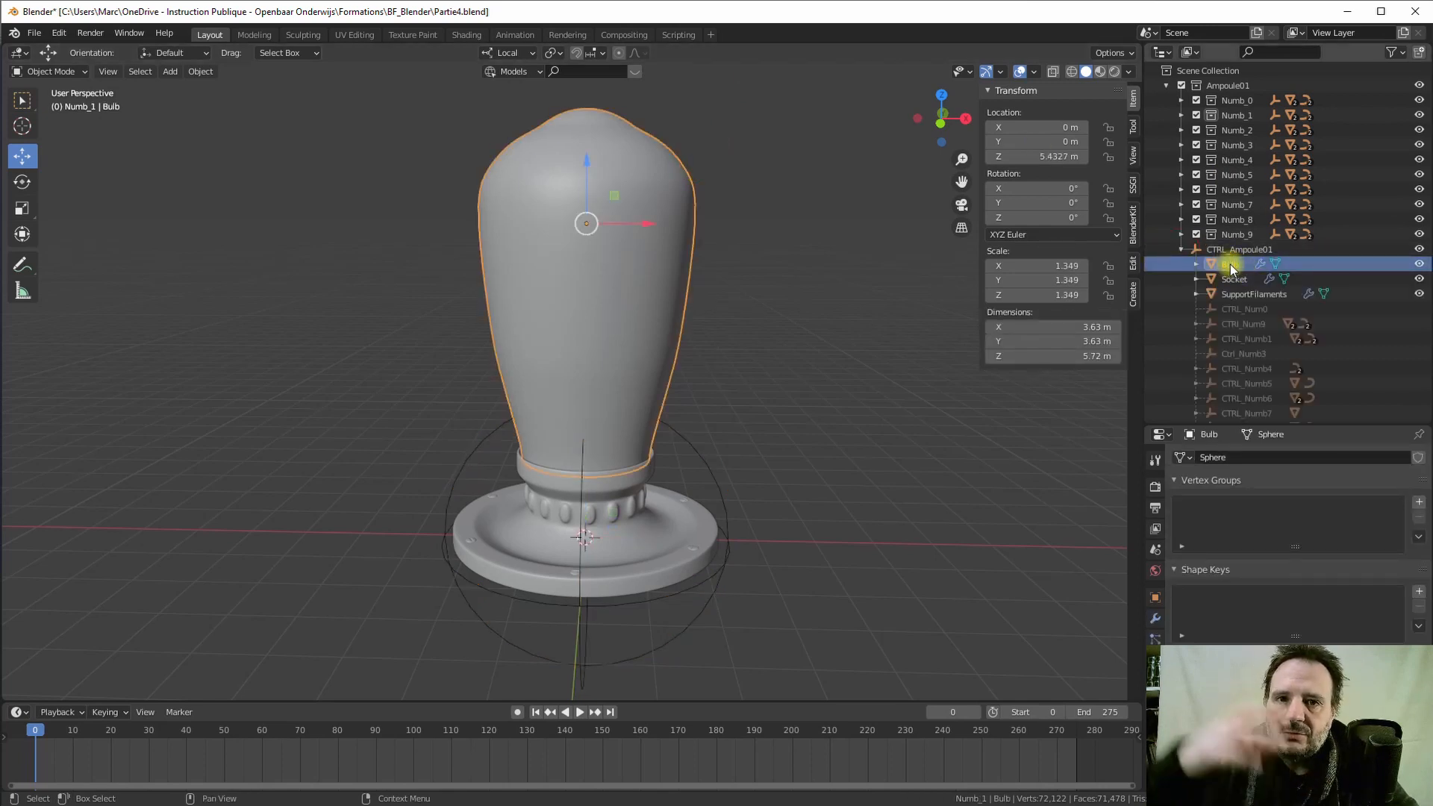
left_click(1420, 265)
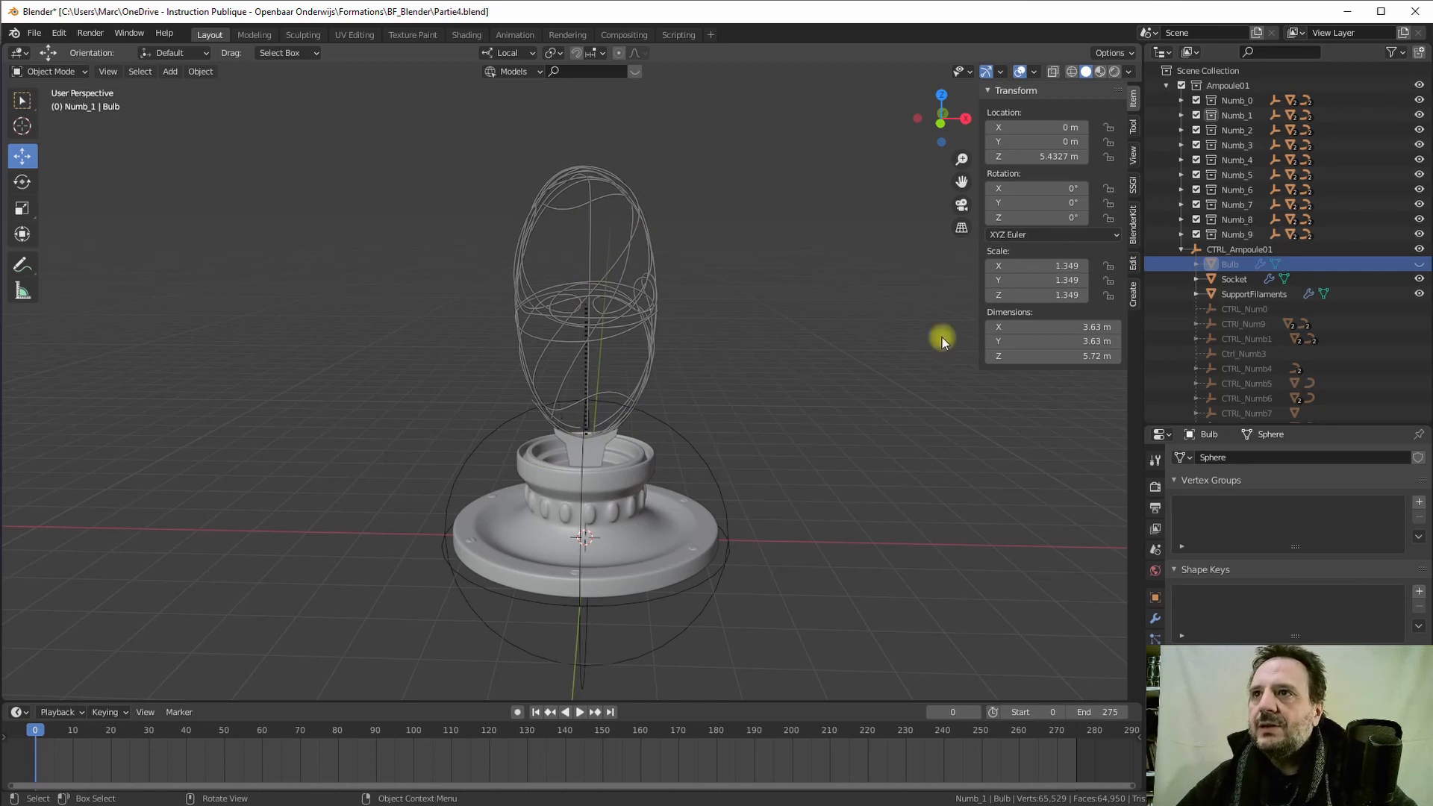
- Exclude every number collection except Numb_3 from the view layer, and expand Numb_3 and its Ctrl_Numb3 controller
left_click_drag(1197, 127, 1197, 100)
left_click_drag(1197, 159, 1196, 235)
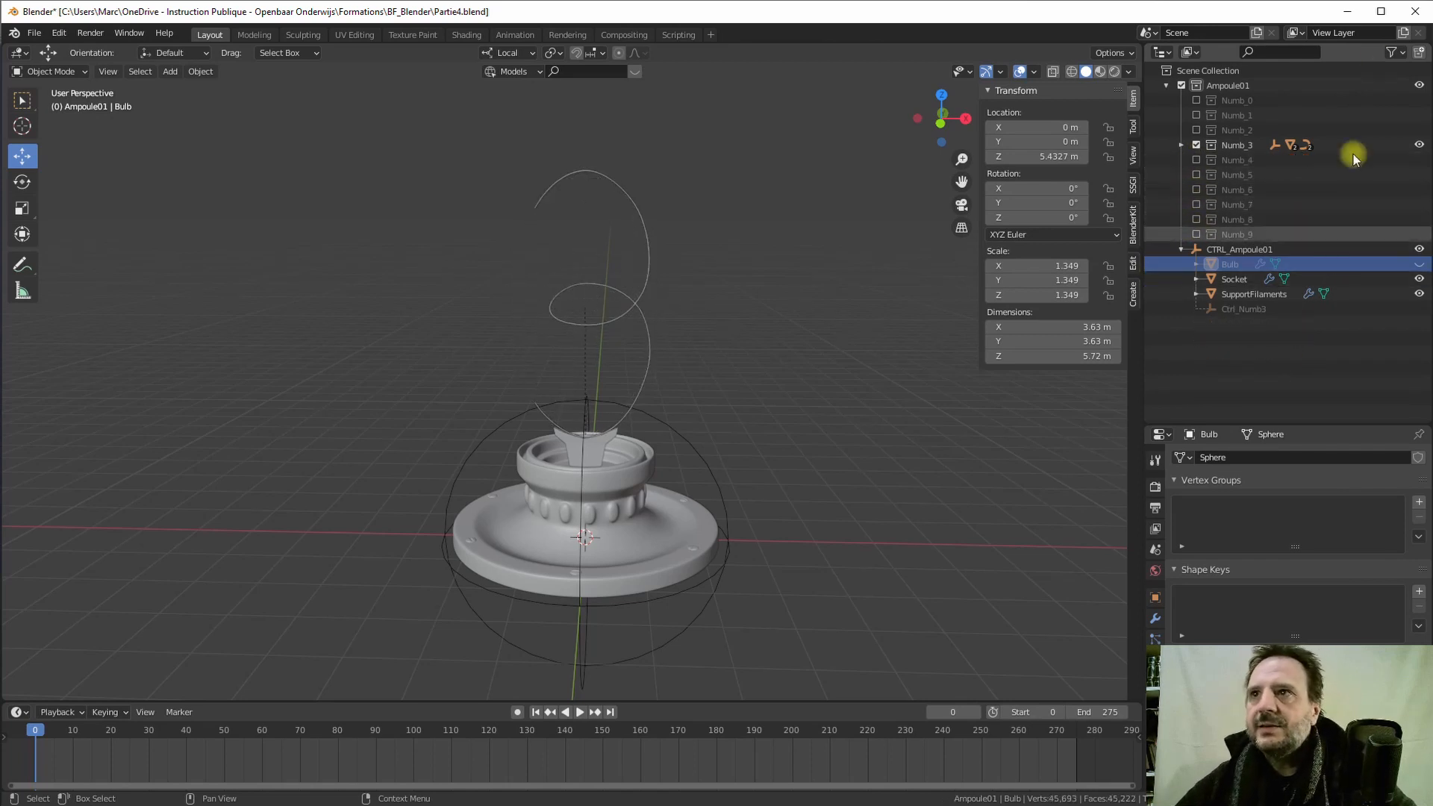
left_click(1228, 145)
left_click(1181, 145)
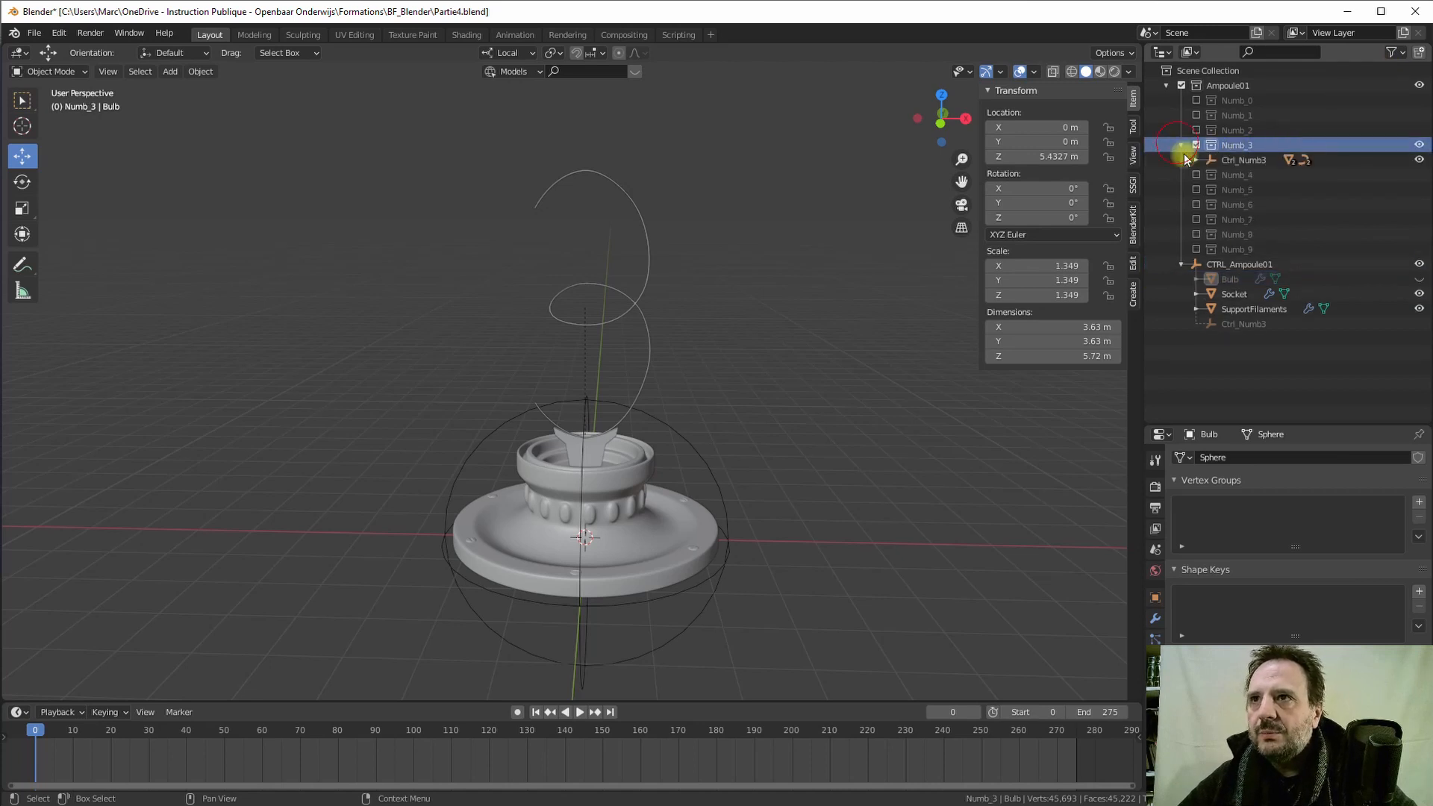
left_click(1194, 160)
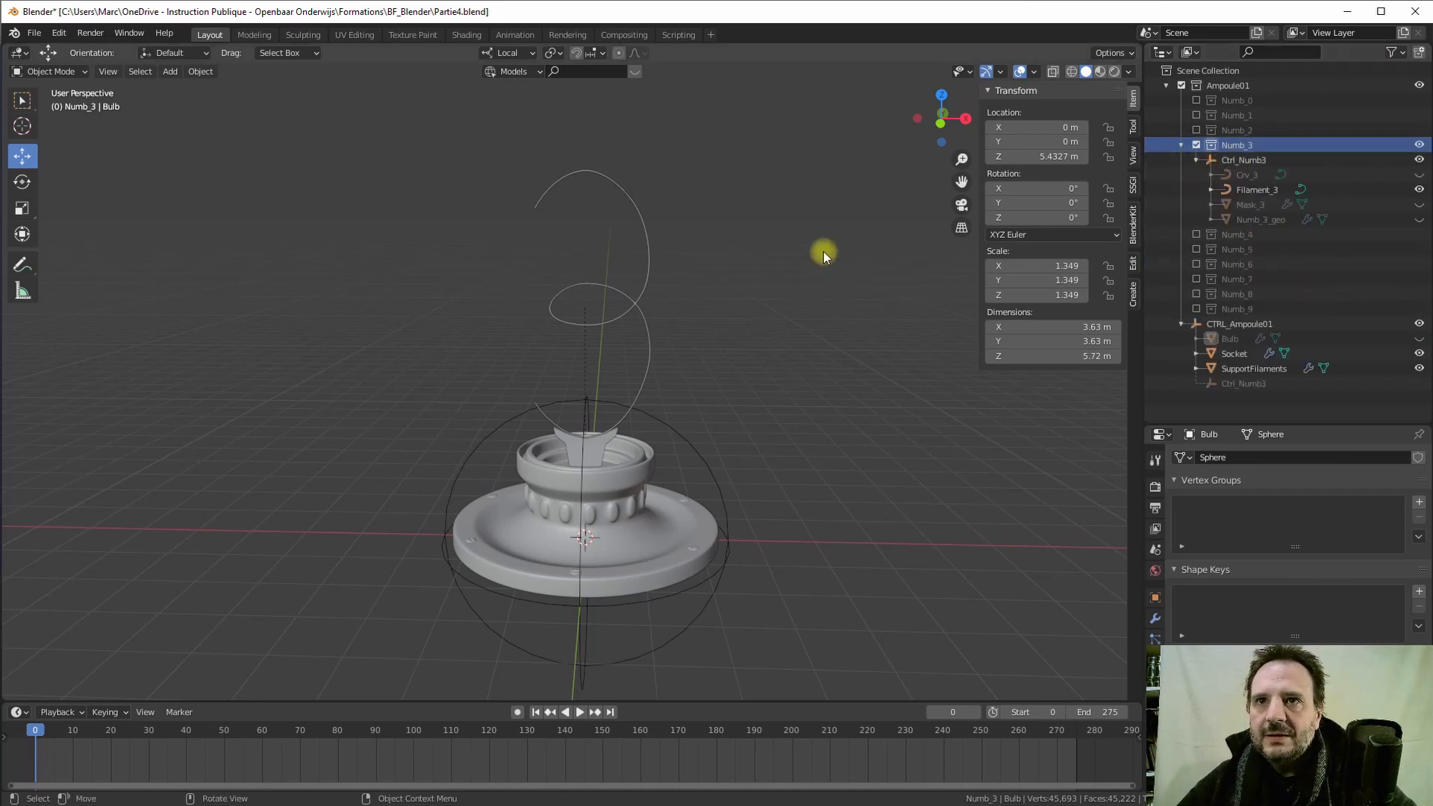
- Show Mask_3 and Numb_3_geo in the viewport alongside Filament_3
middle_click_drag(821, 255, 535, 220)
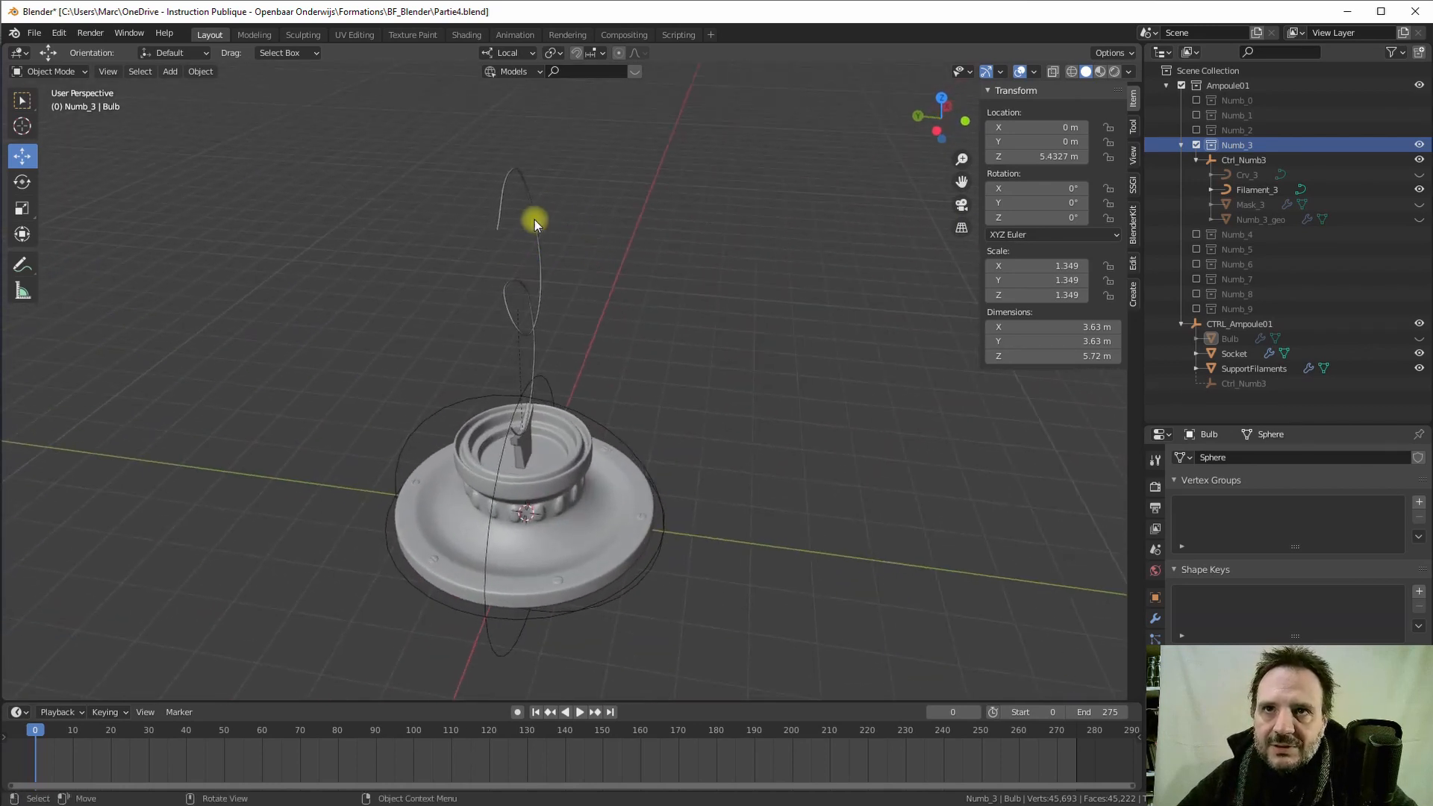
middle_click_drag(515, 306, 501, 348)
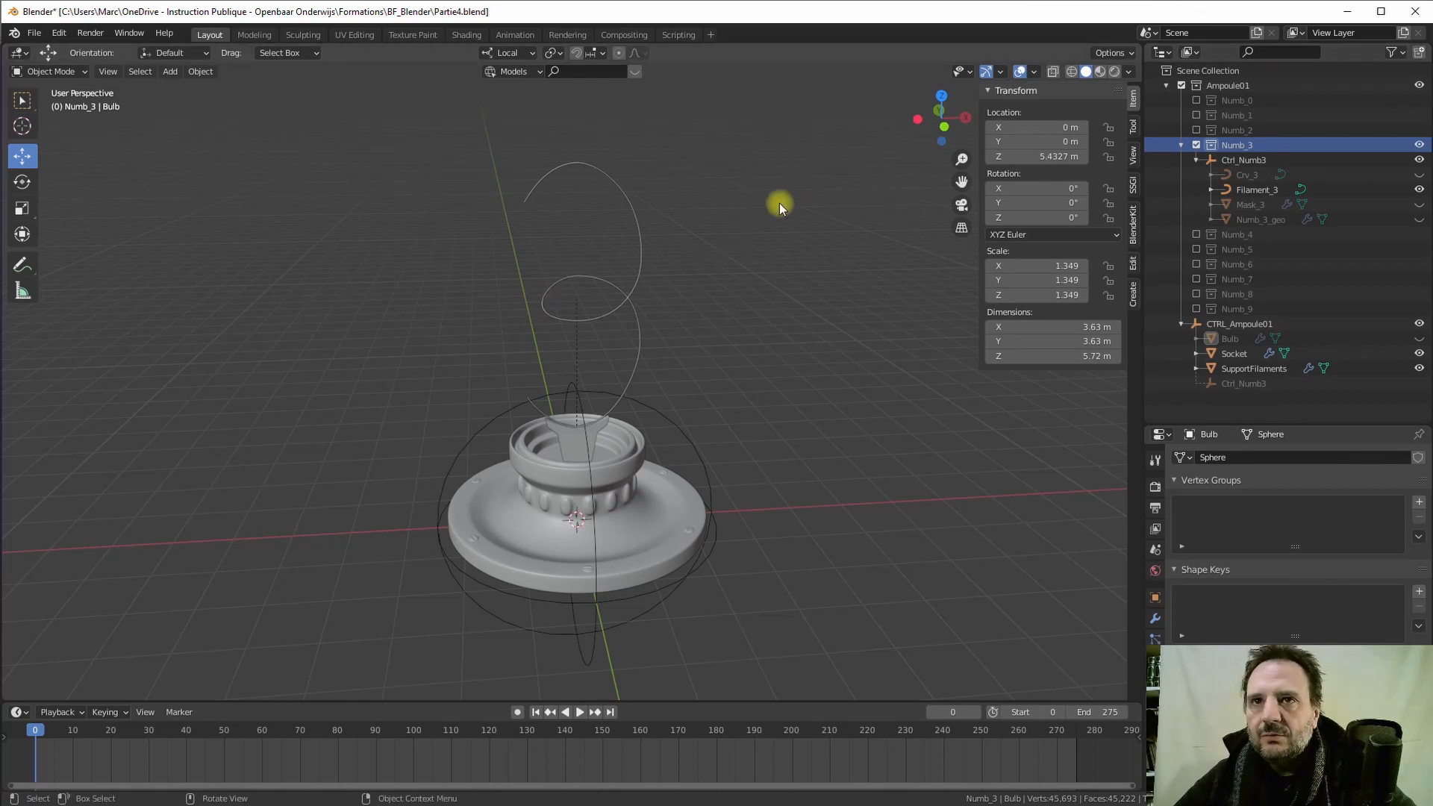
scroll(600, 195, "up", 1)
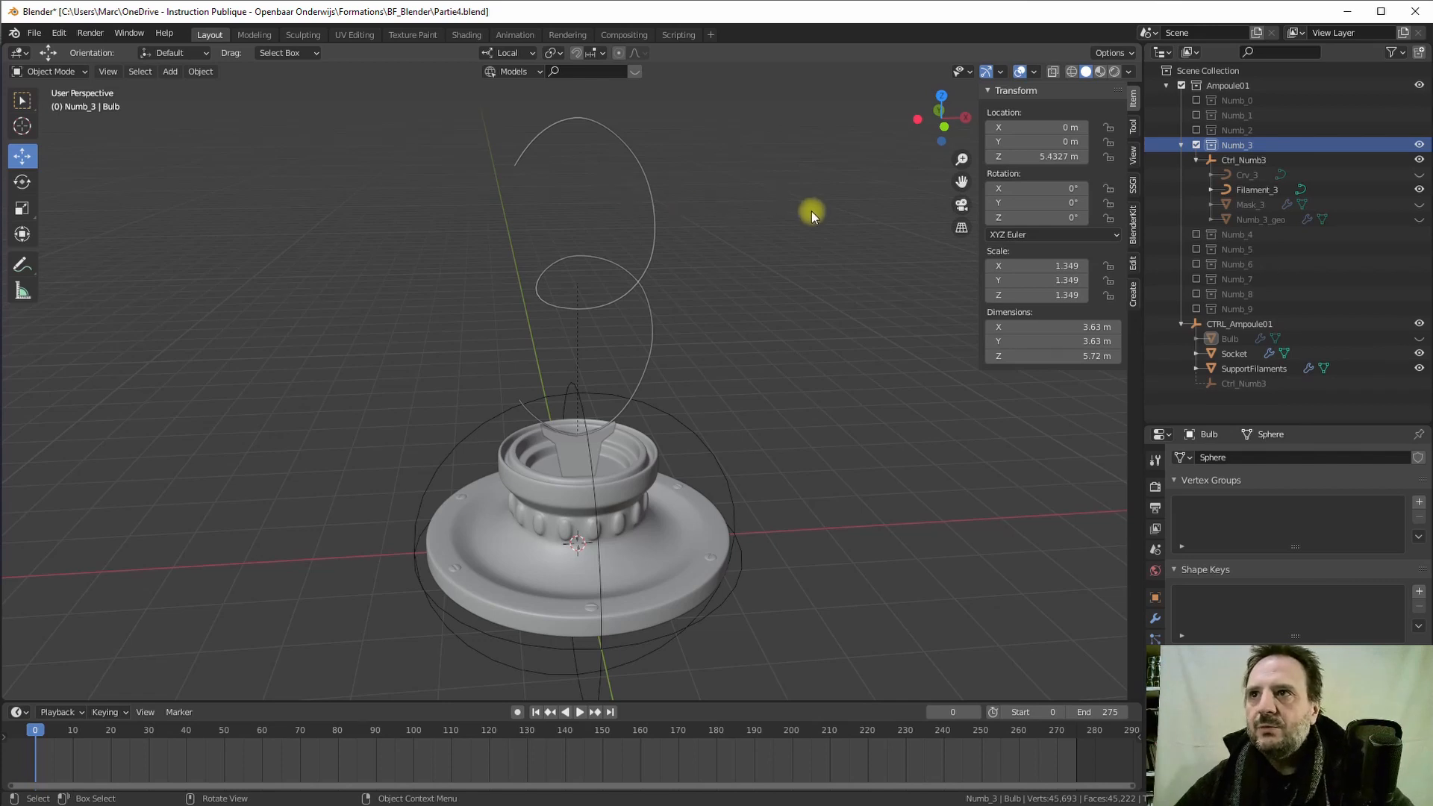
middle_click_drag(674, 221, 482, 227)
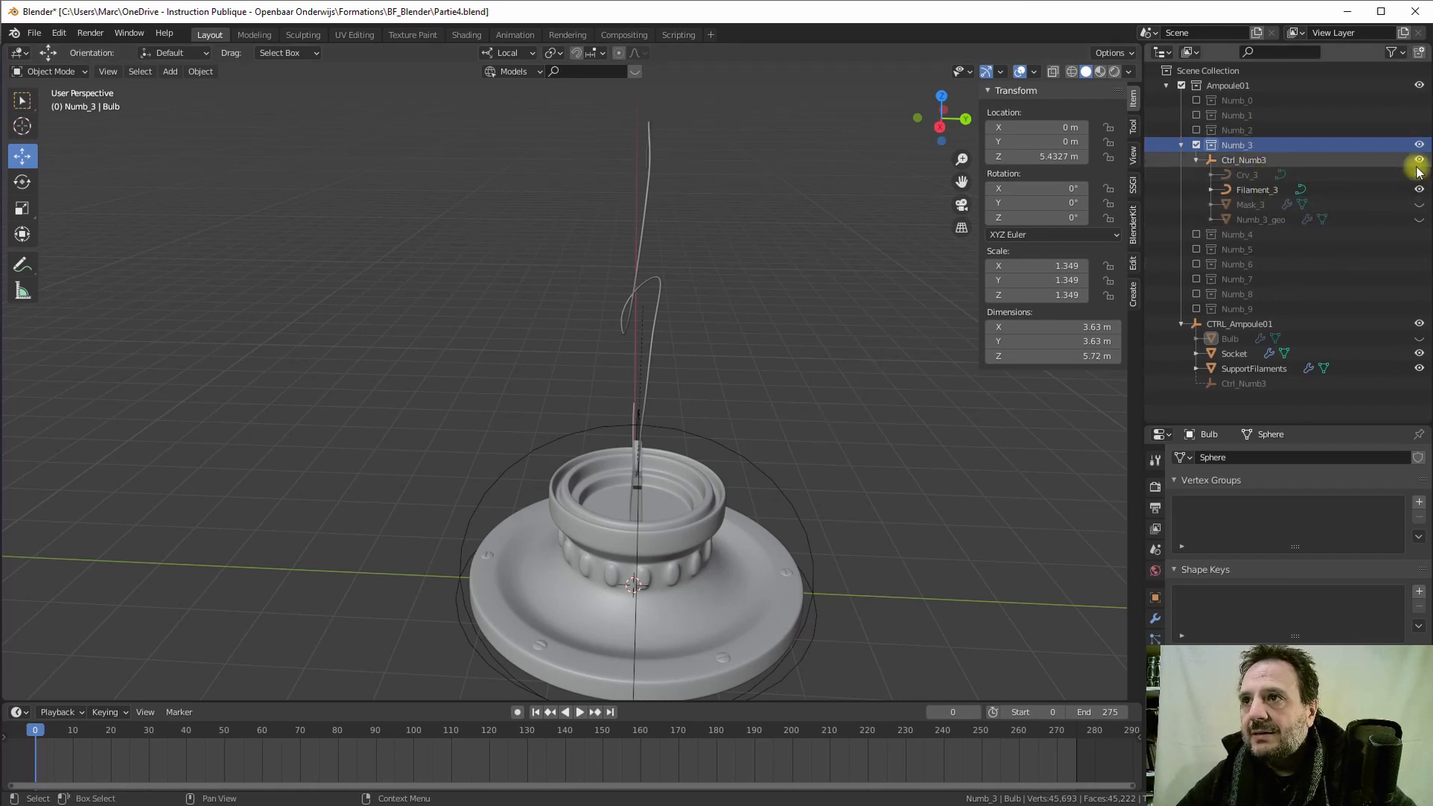
left_click(1419, 204)
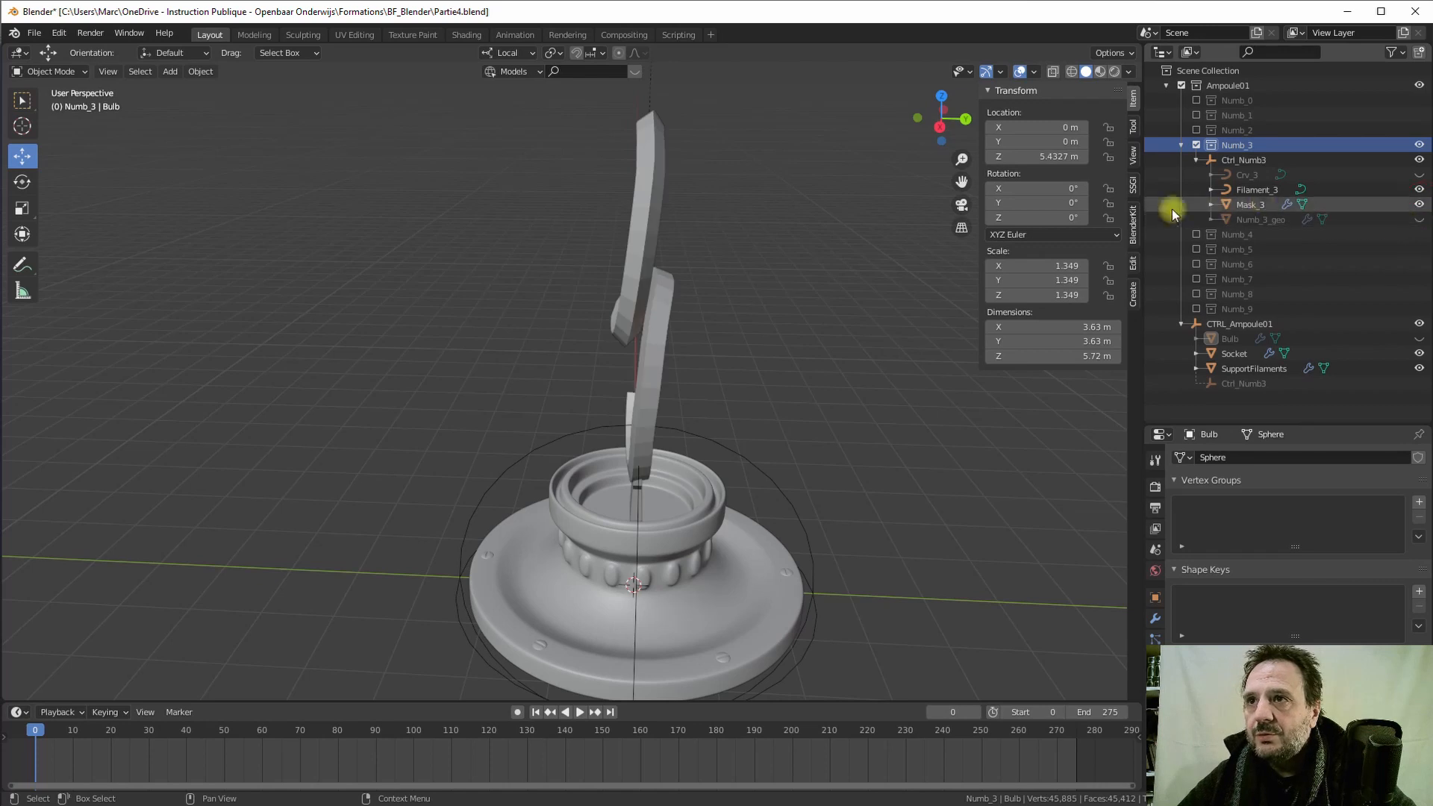
left_click(1418, 219)
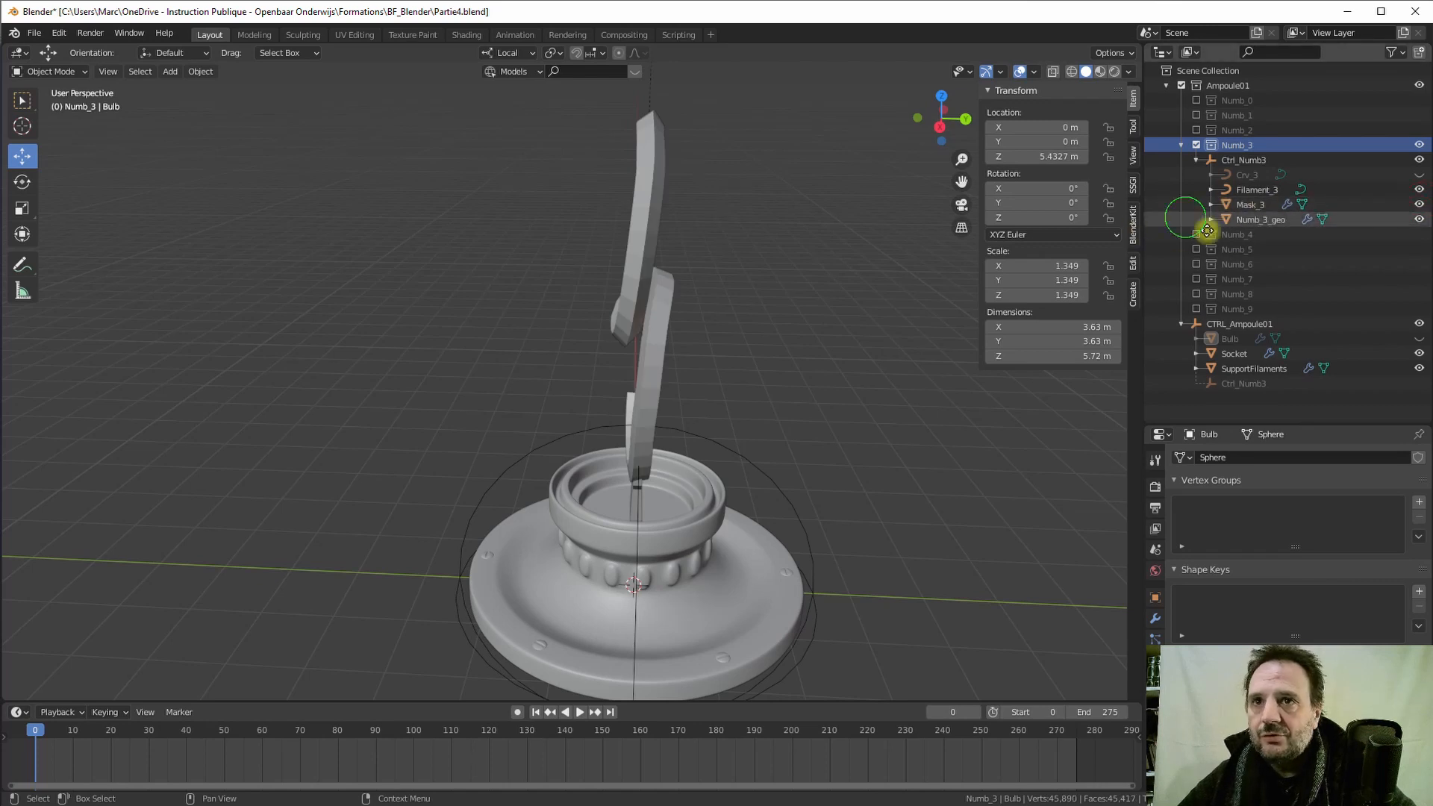
mouse_move(839, 270)
middle_mouse_down()
mouse_move(991, 268)
mouse_move(812, 270)
middle_mouse_up()
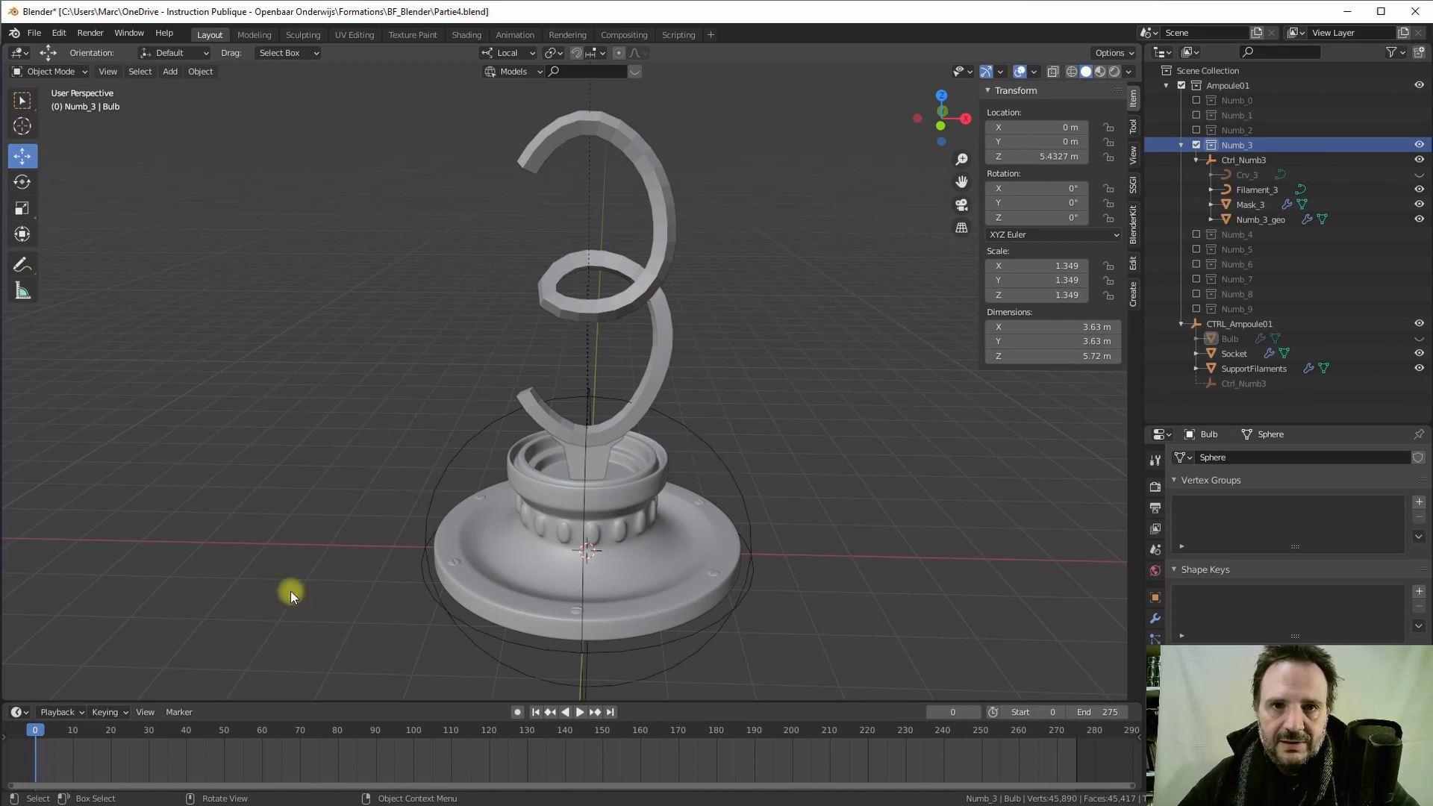
- Move to frame 175, select Mask_3 and insert location keyframes
middle_click_drag(162, 633, 129, 652)
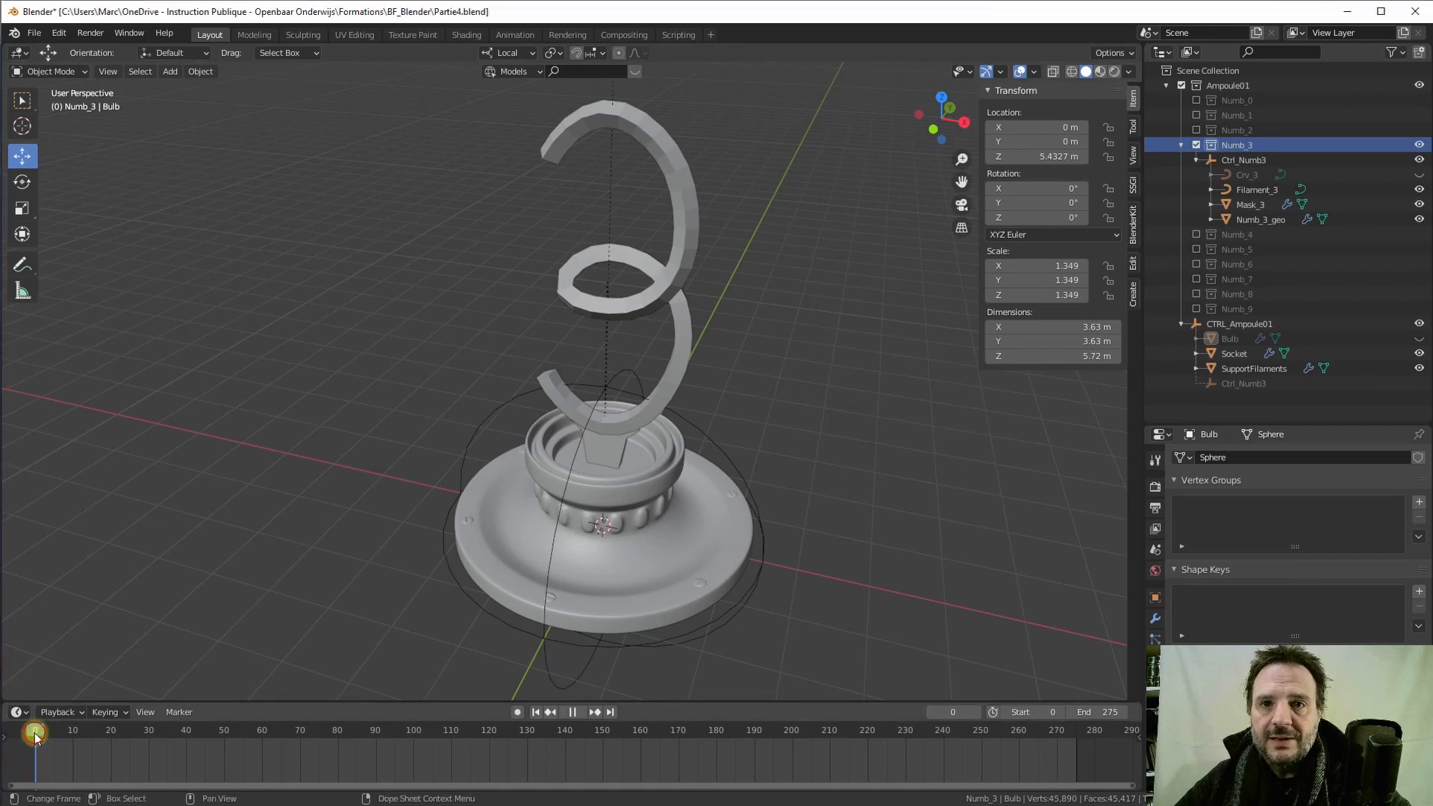
left_click_drag(53, 731, 244, 754)
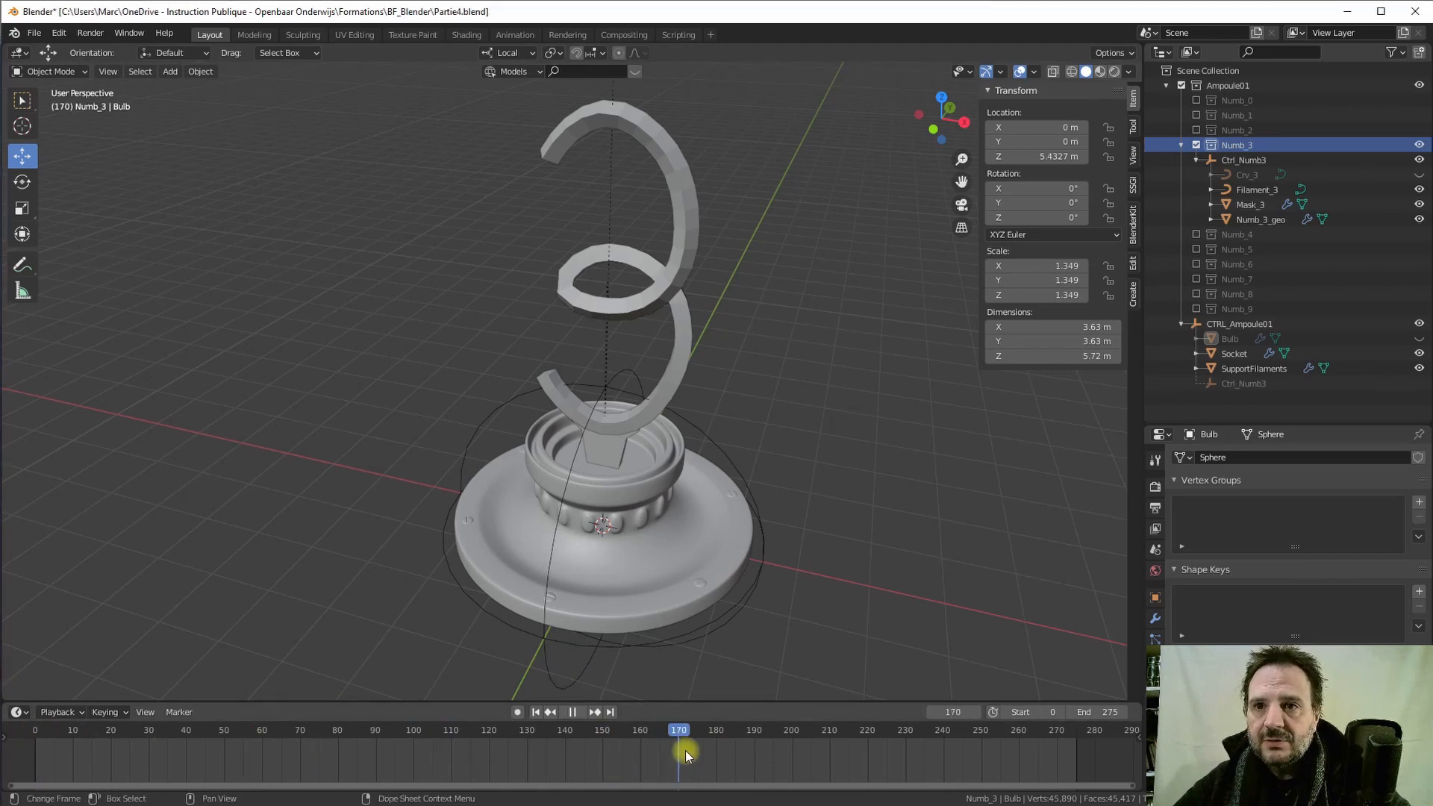
left_click_drag(698, 746, 698, 746)
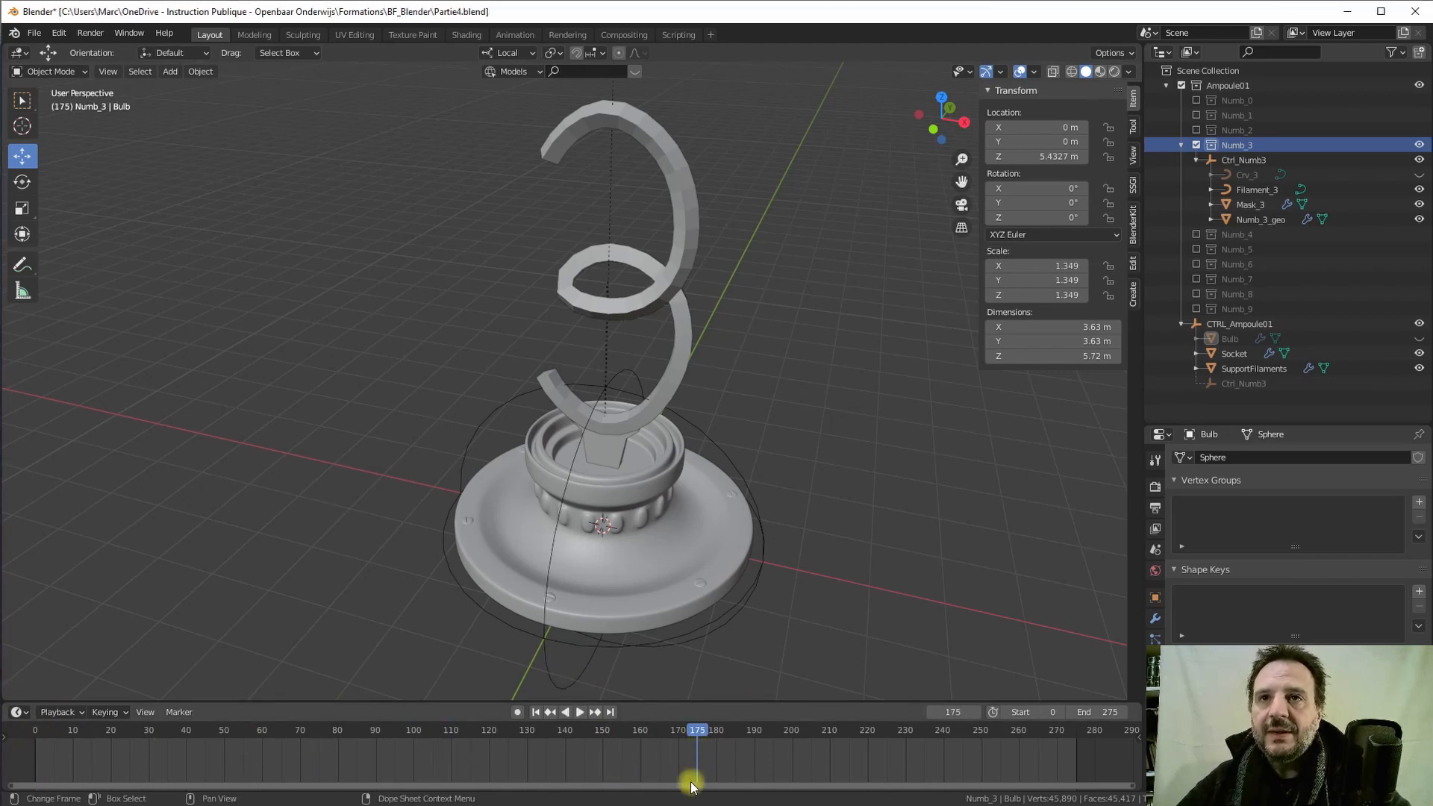
left_click(679, 239)
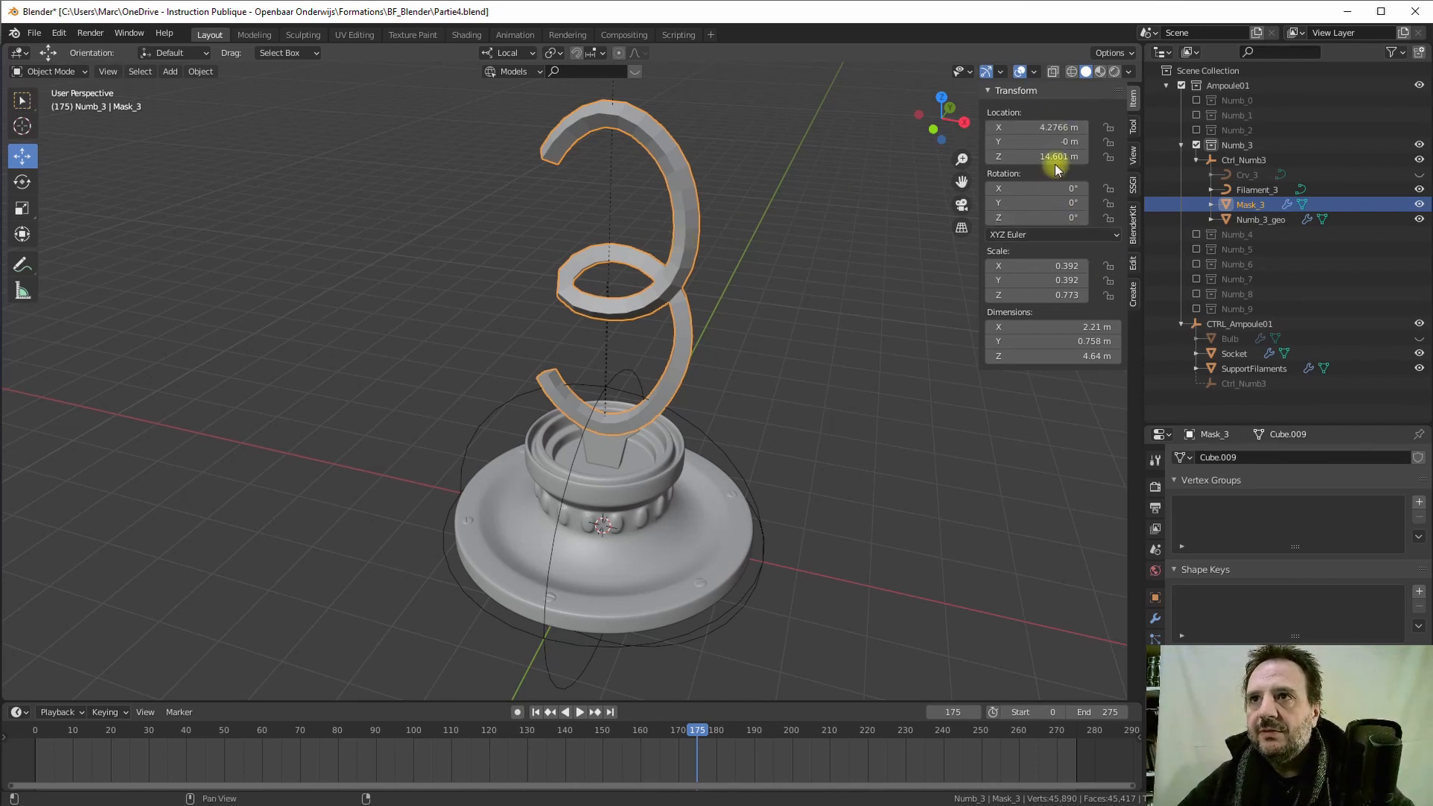
right_click(1034, 157)
left_click(970, 151)
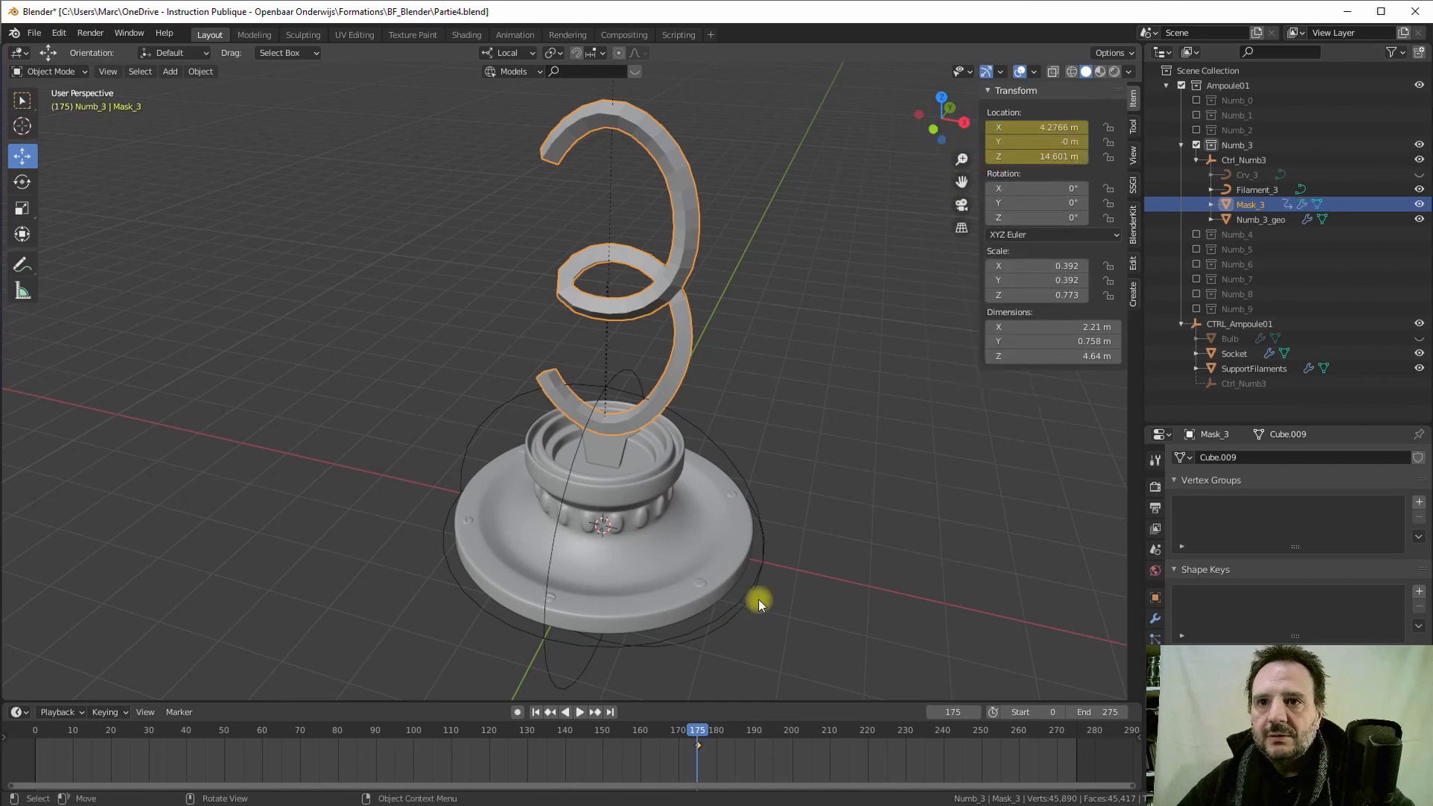
- Insert location keyframes for Mask_3 at frame 200
left_click(700, 737)
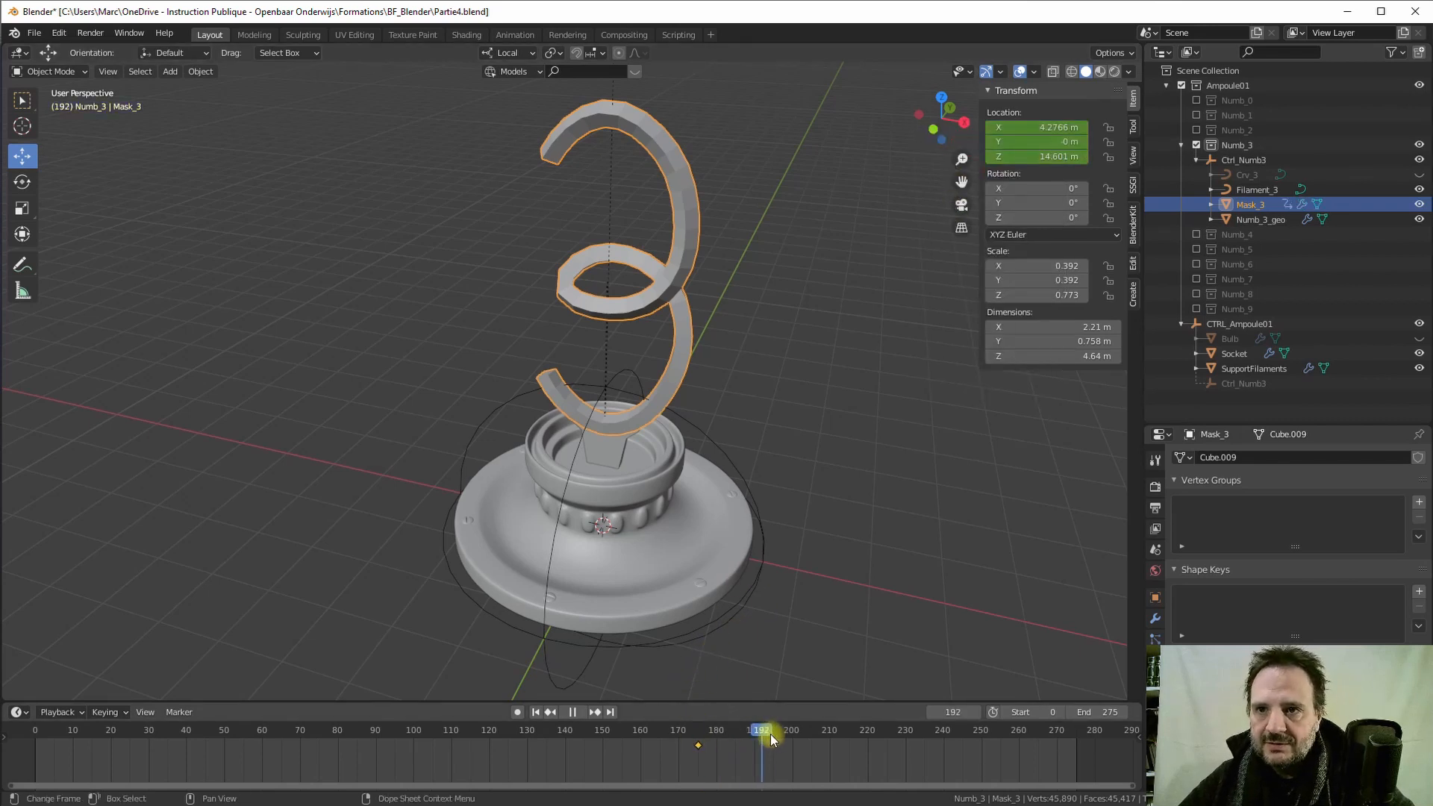
left_click_drag(793, 732, 793, 733)
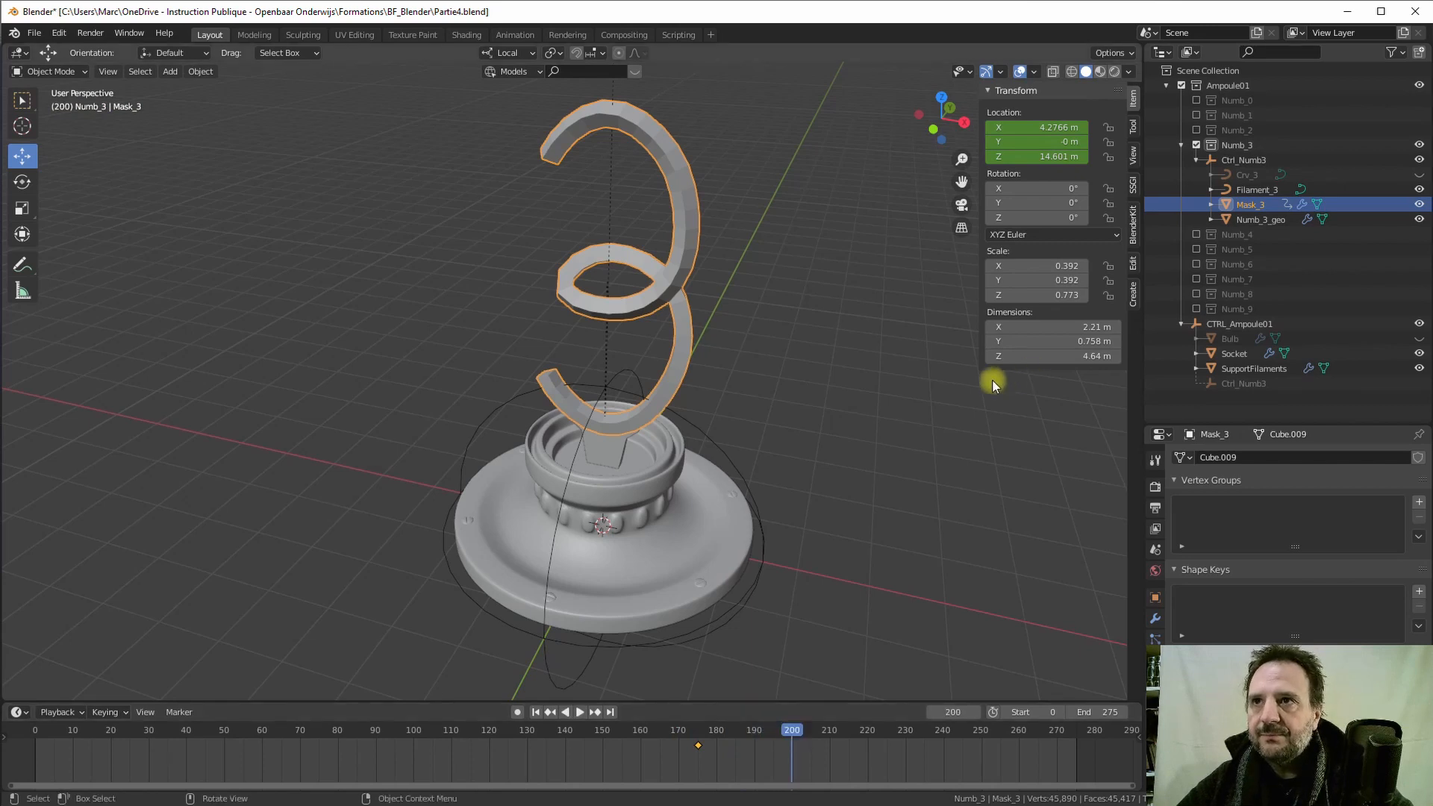
right_click(1043, 153)
left_click(961, 150)
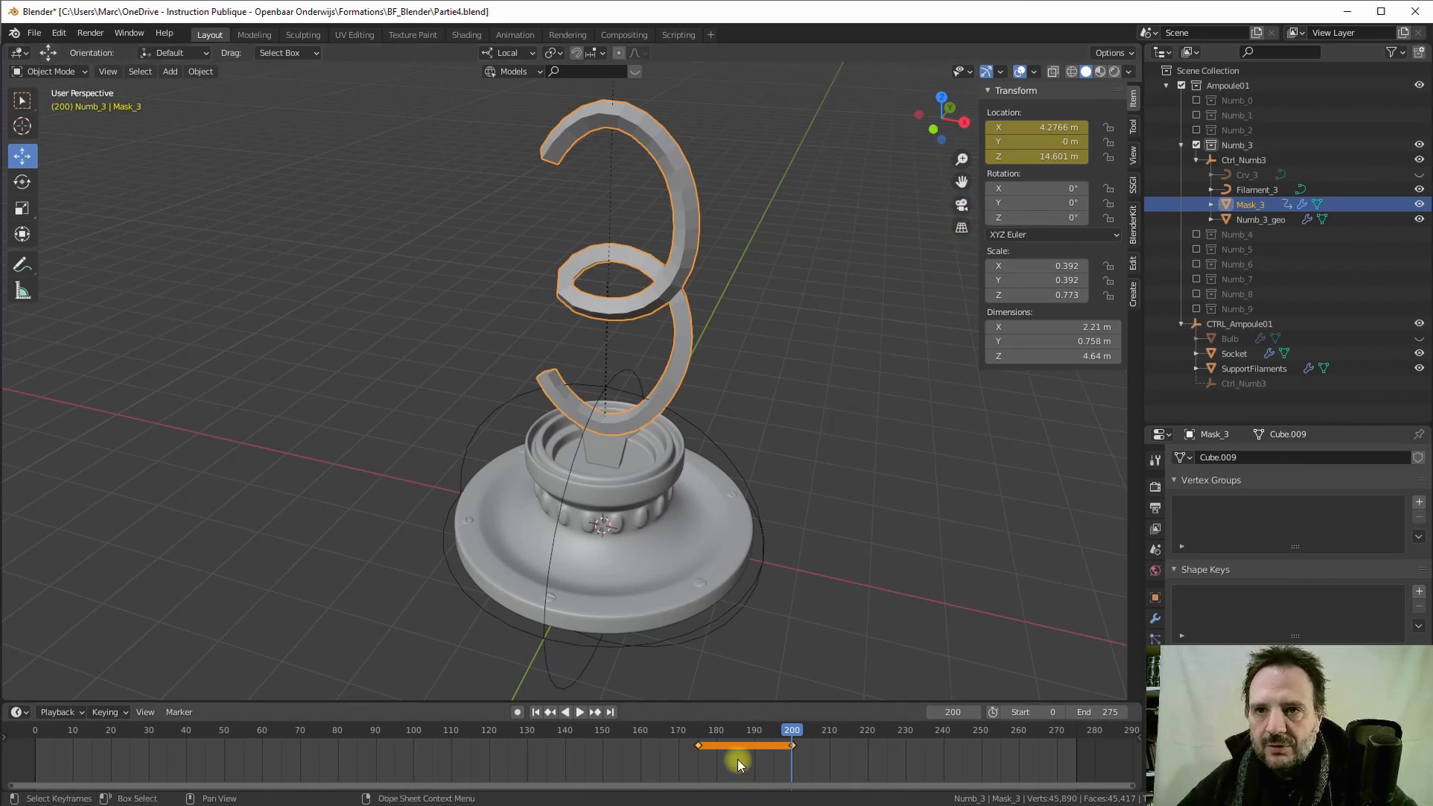
- At frame 180, set Mask_3's Z location to 25.701 m and insert location keyframes
scroll(738, 759, "up", 1)
scroll(737, 756, "up", 5)
middle_click_drag(803, 760, 646, 757)
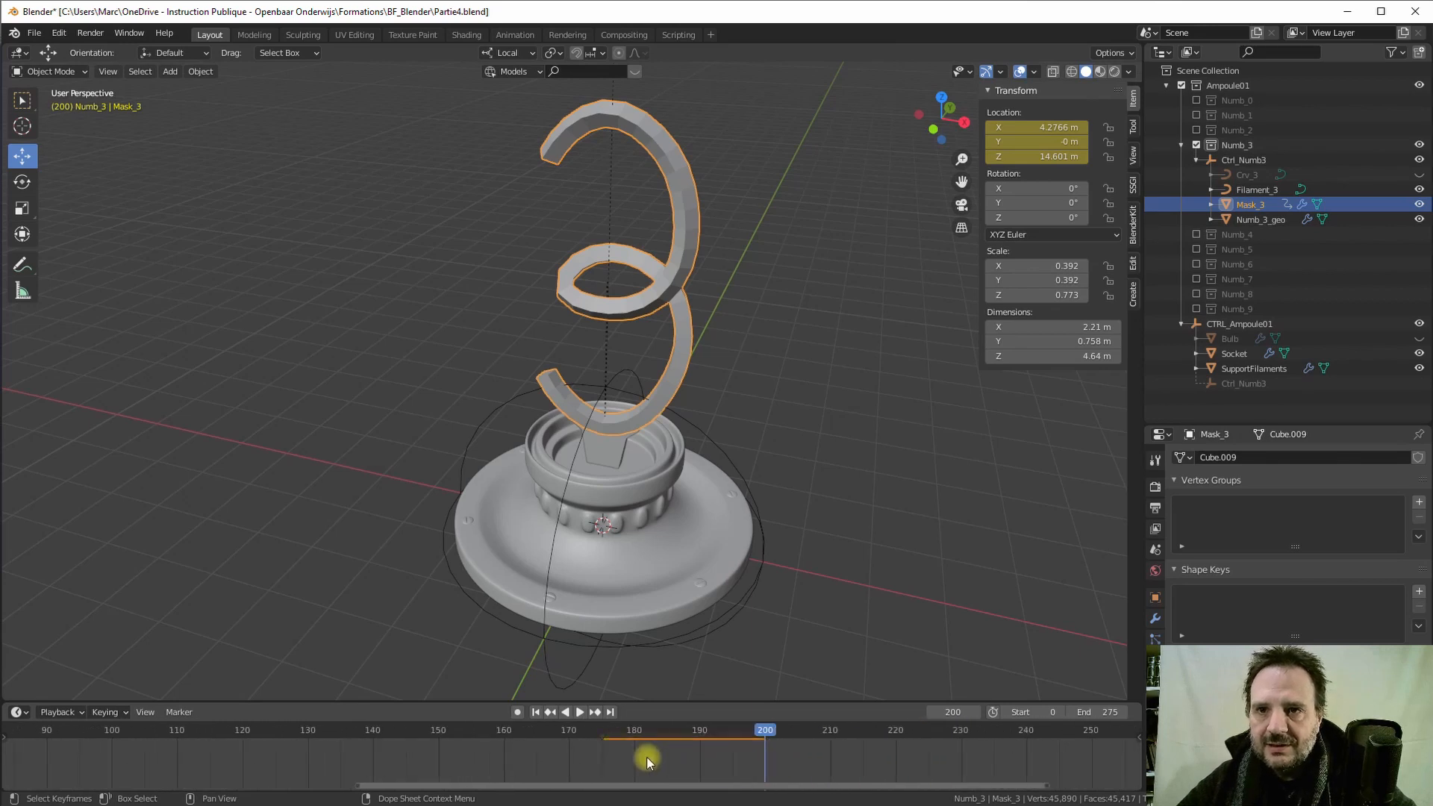
scroll(648, 758, "up", 1)
scroll(647, 758, "up", 4)
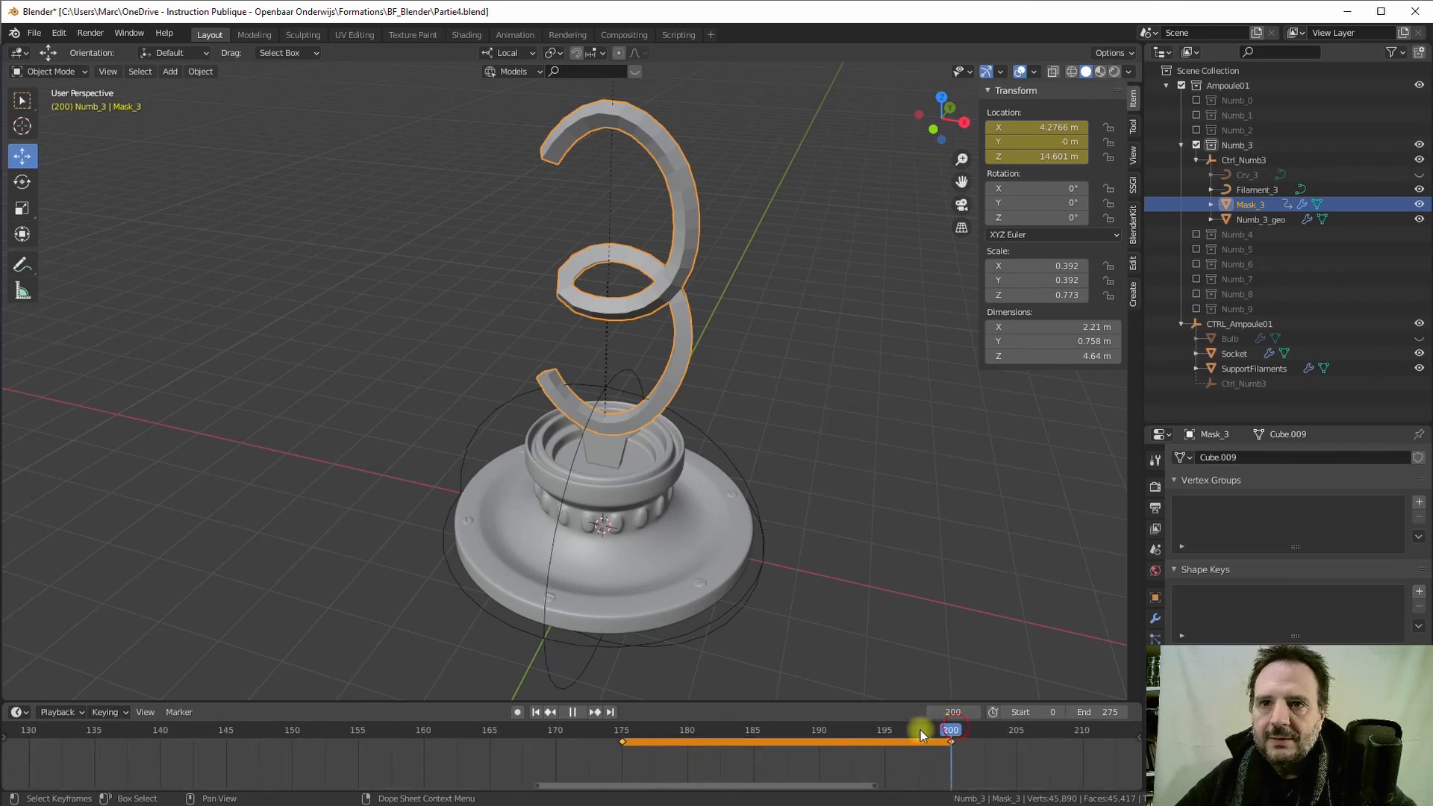
left_click_drag(920, 729, 640, 727)
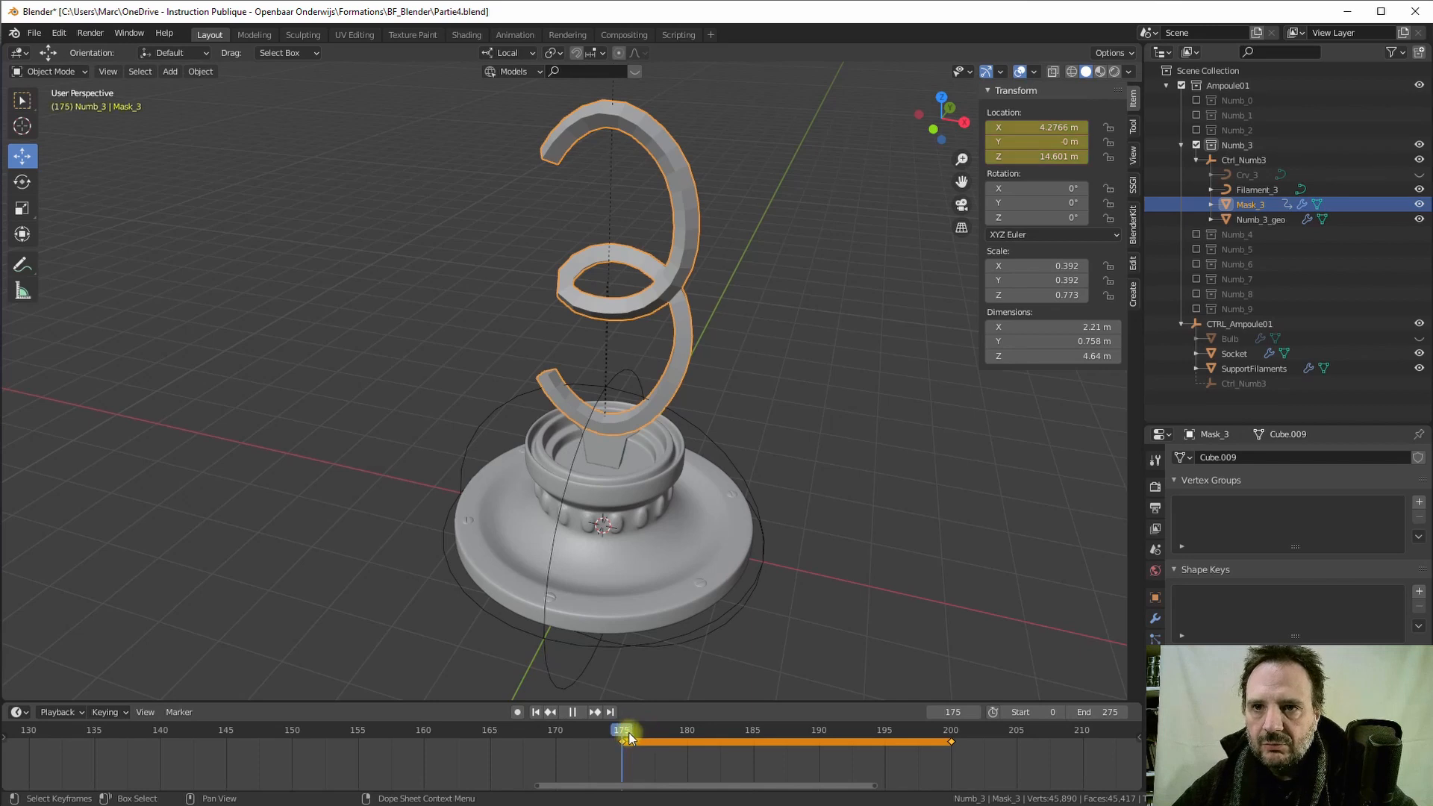
left_click_drag(679, 725, 686, 724)
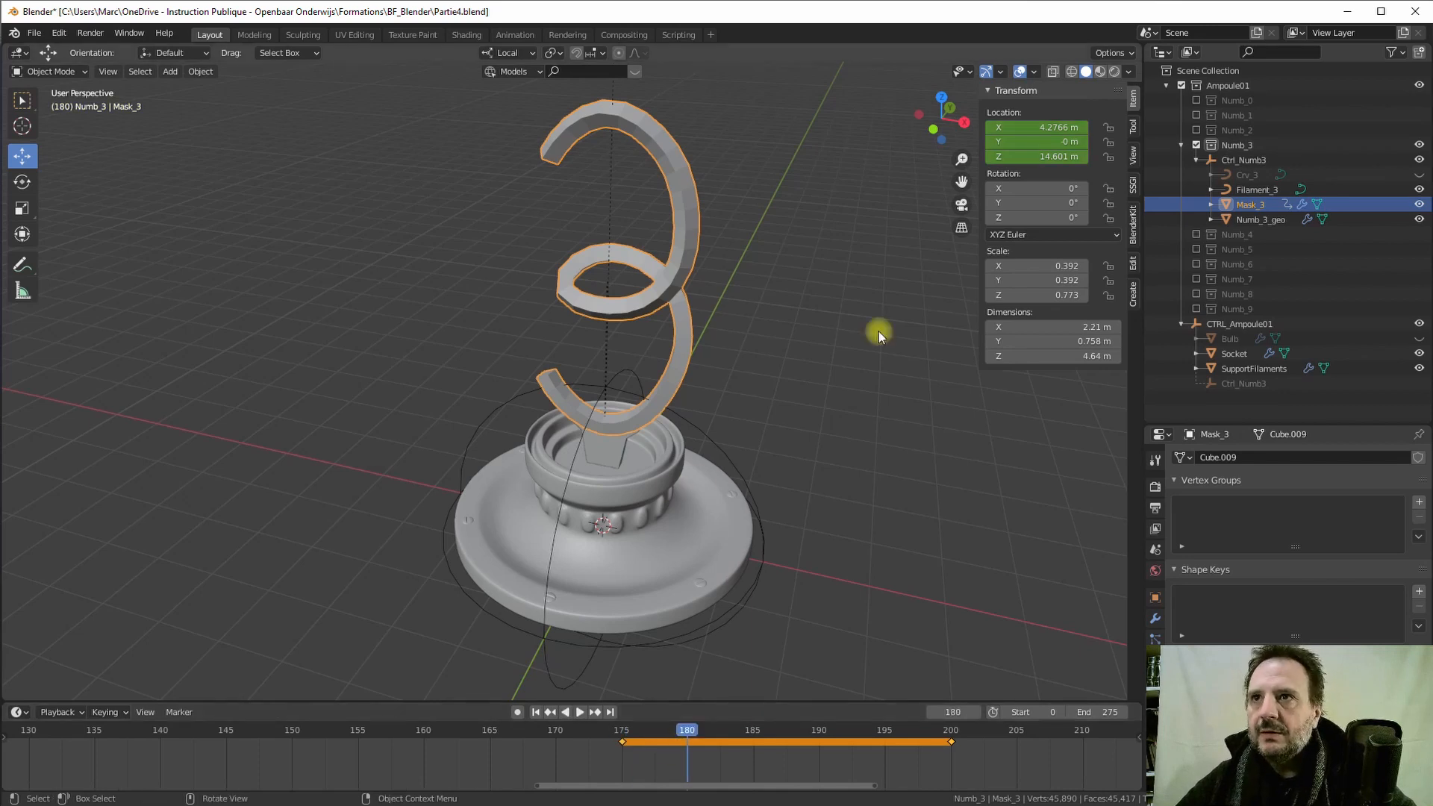
left_click_drag(1059, 153, 446, 306)
right_click(1045, 159)
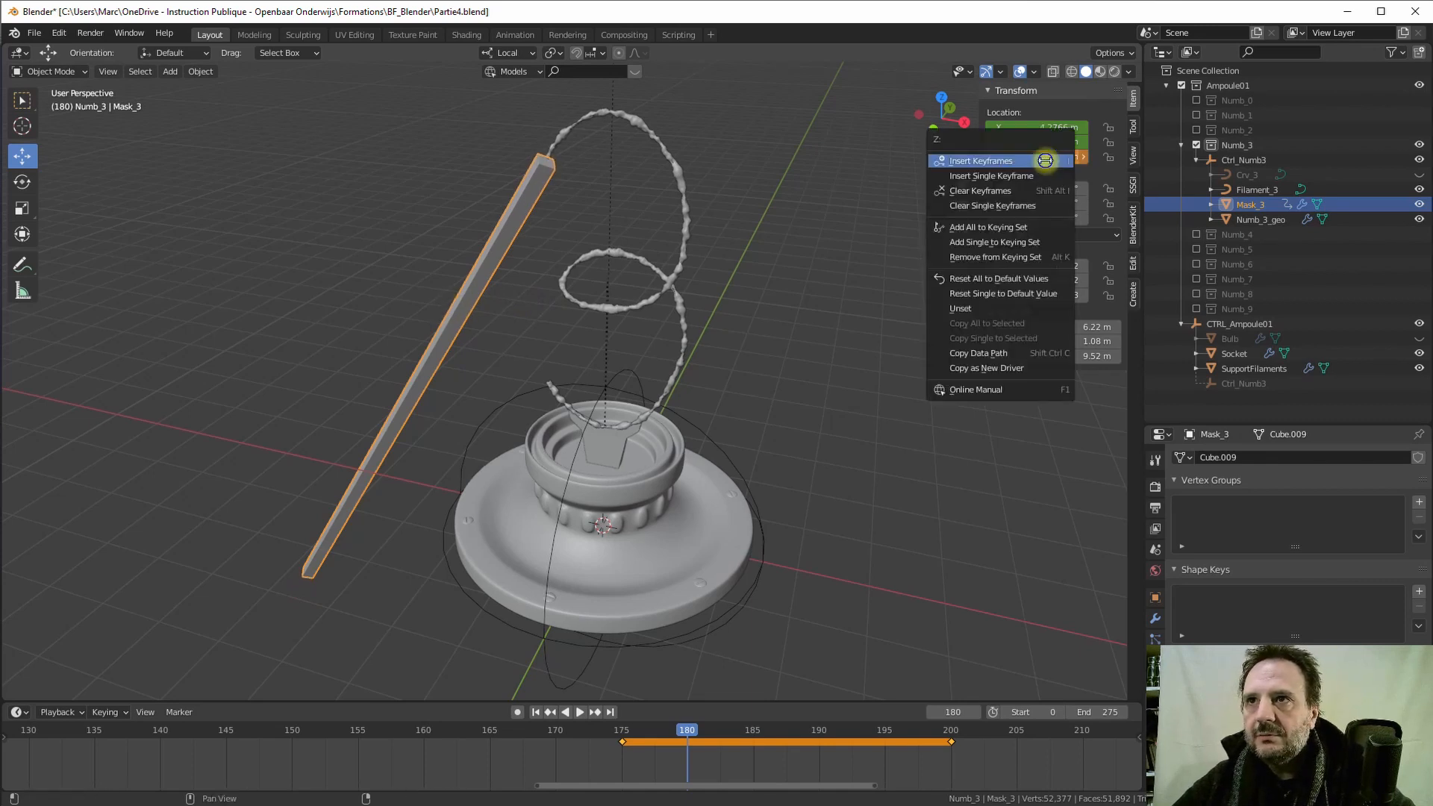
left_click(973, 161)
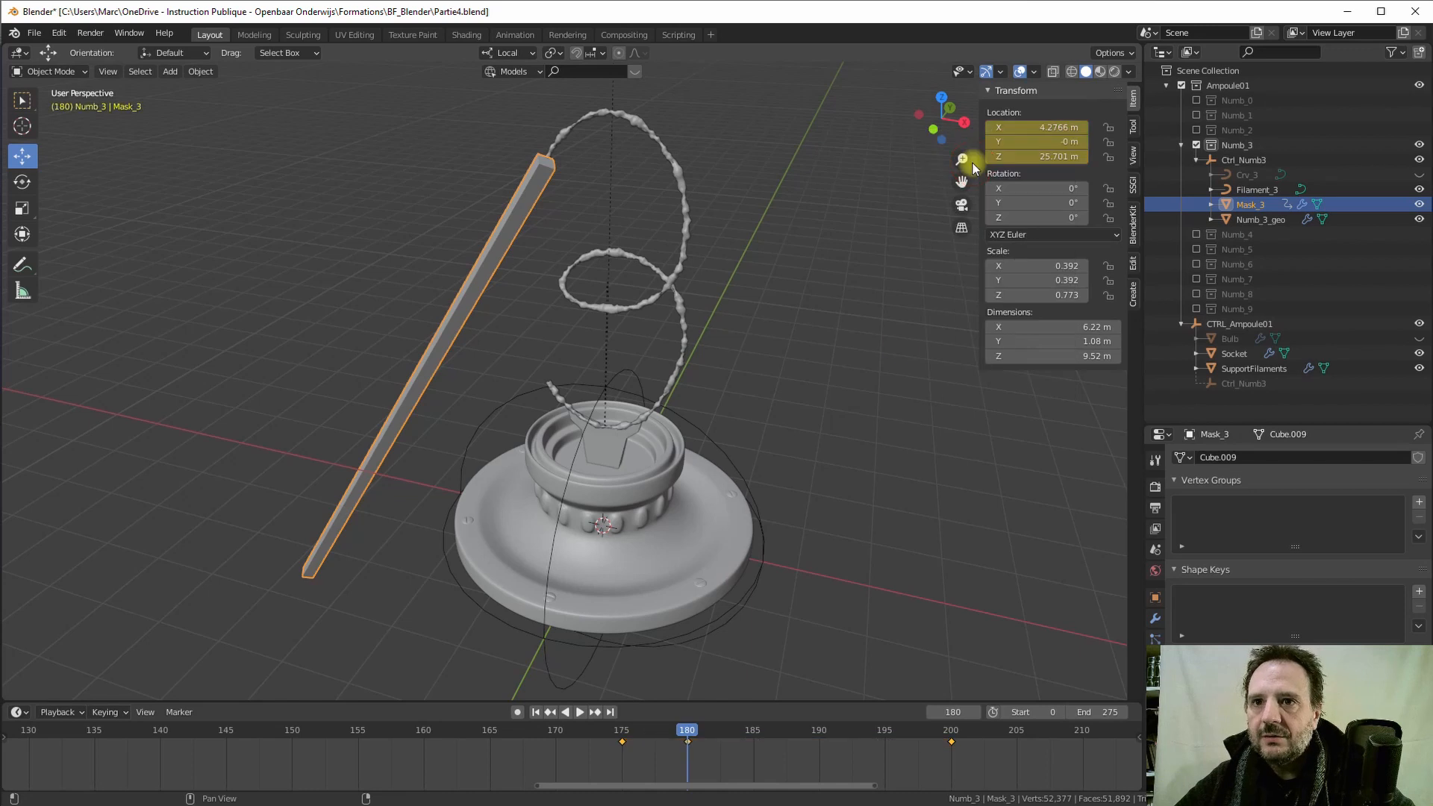
- Scrub from frame 180 to frame 182 to check how Mask_3 moves after its keyframe
mouse_move(687, 738)
left_mouse_down()
mouse_move(625, 739)
mouse_move(686, 738)
left_mouse_up()
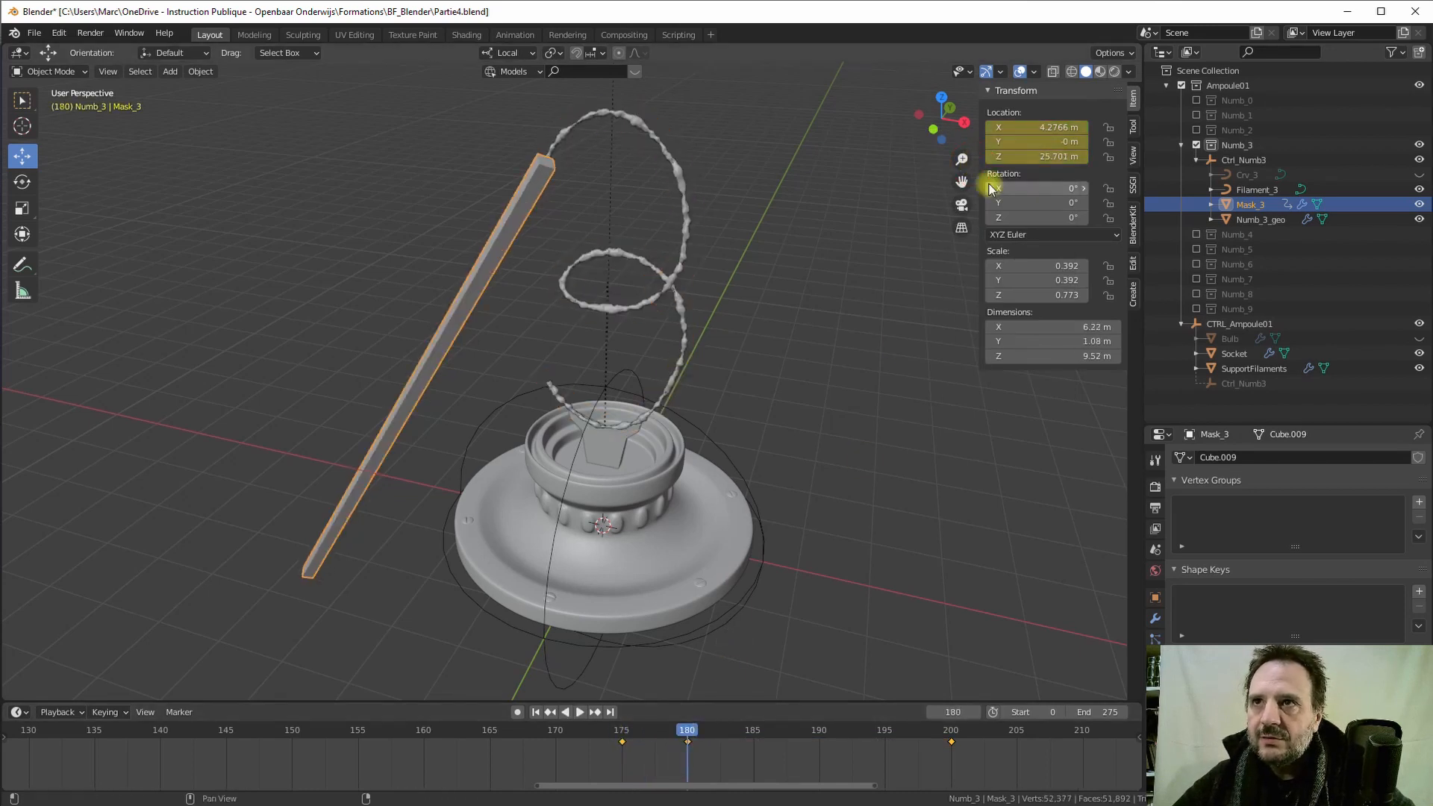
right_click(1028, 132)
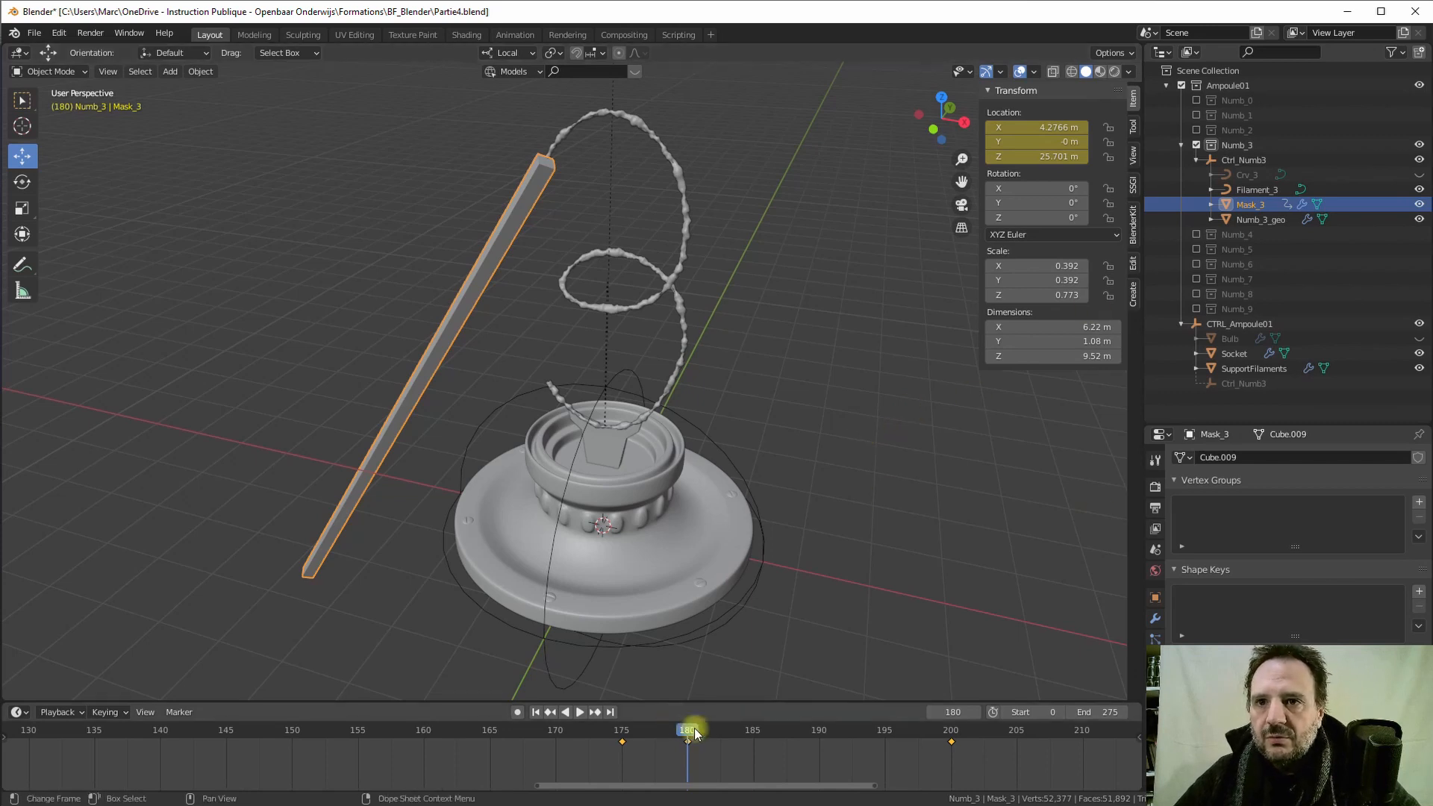
key("space")
left_click_drag(720, 725, 718, 725)
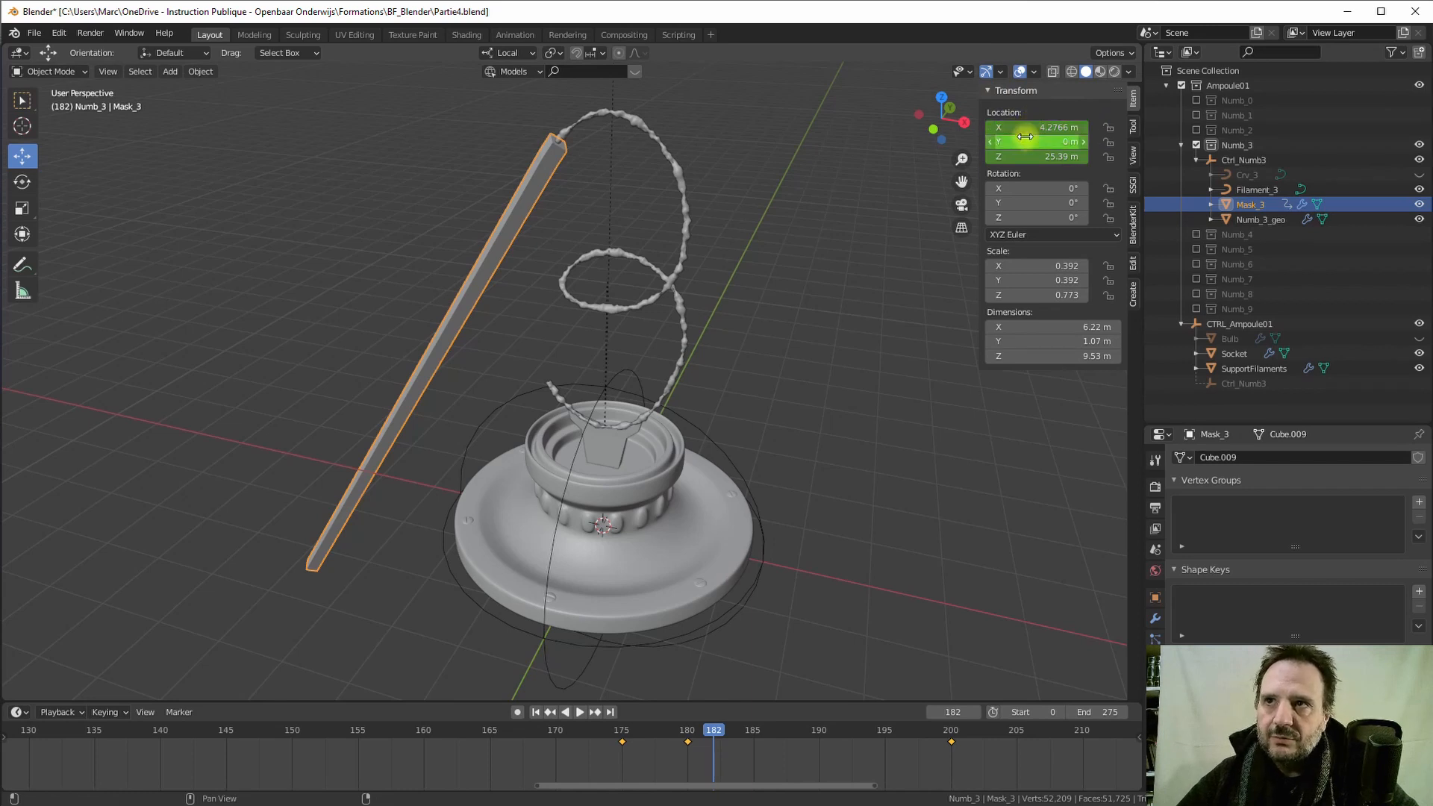
- At frame 196, set Mask_3's Z location to 25.745 m and insert location keyframes
left_click_drag(710, 731, 881, 715)
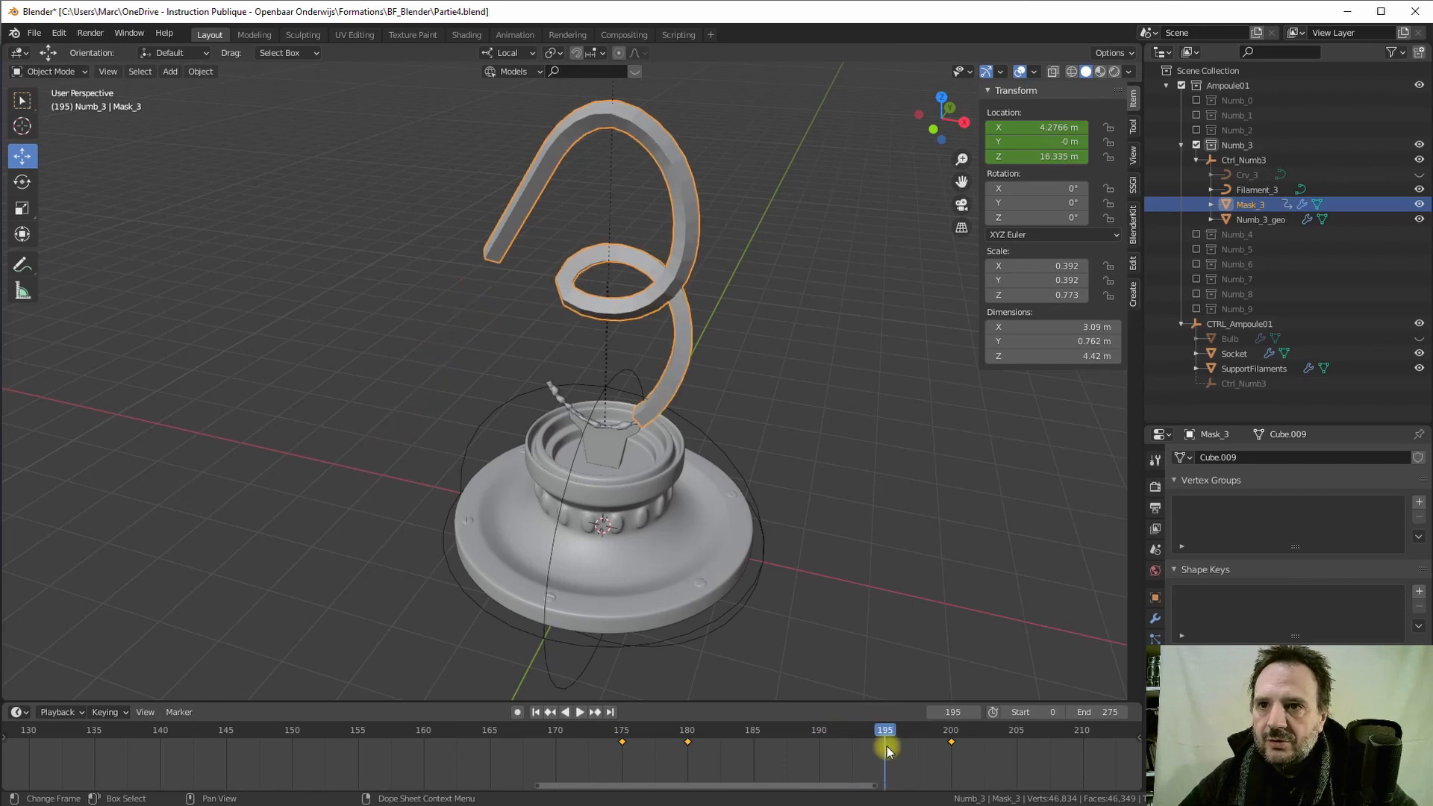
key("space")
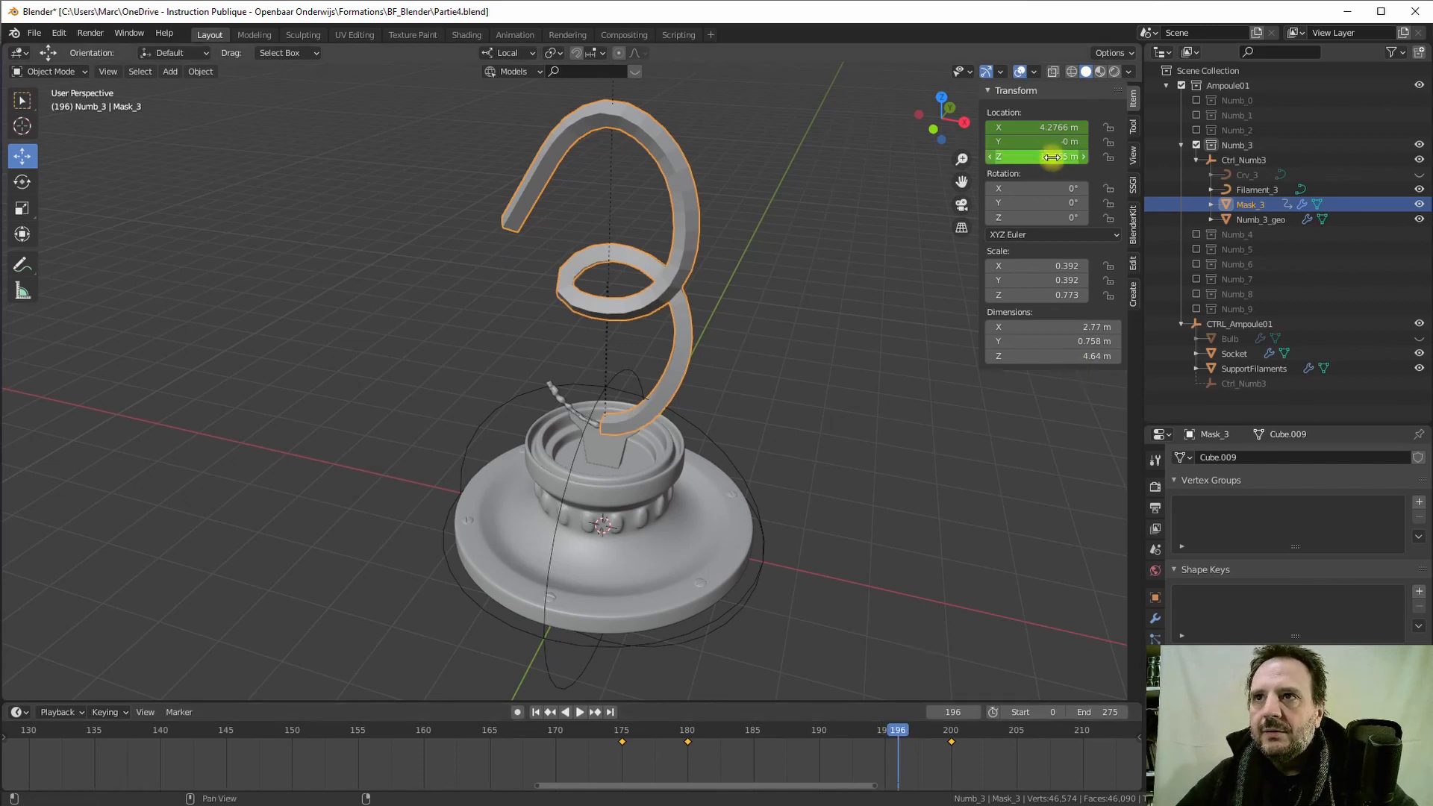
left_click_drag(1052, 157, 364, 301)
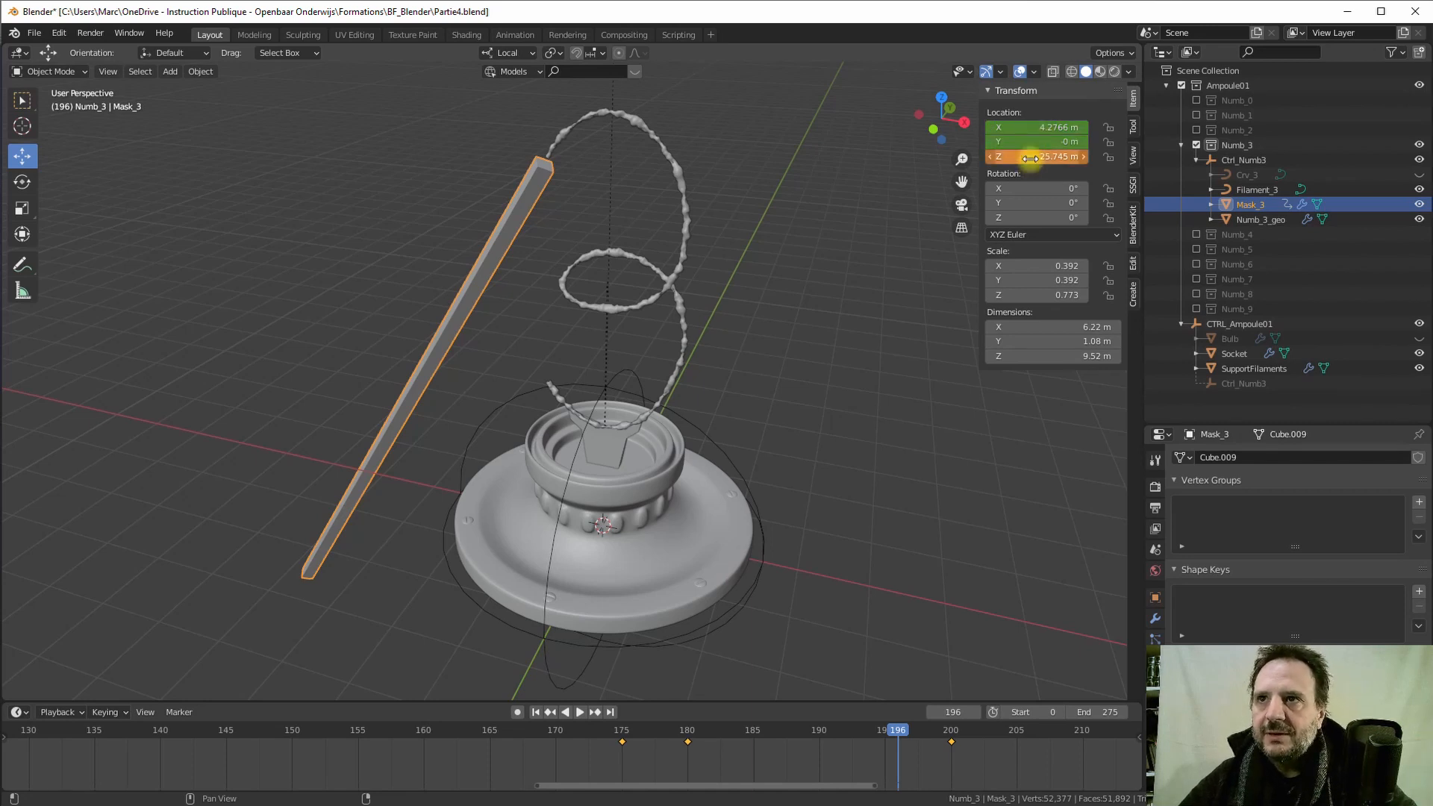
right_click(1028, 157)
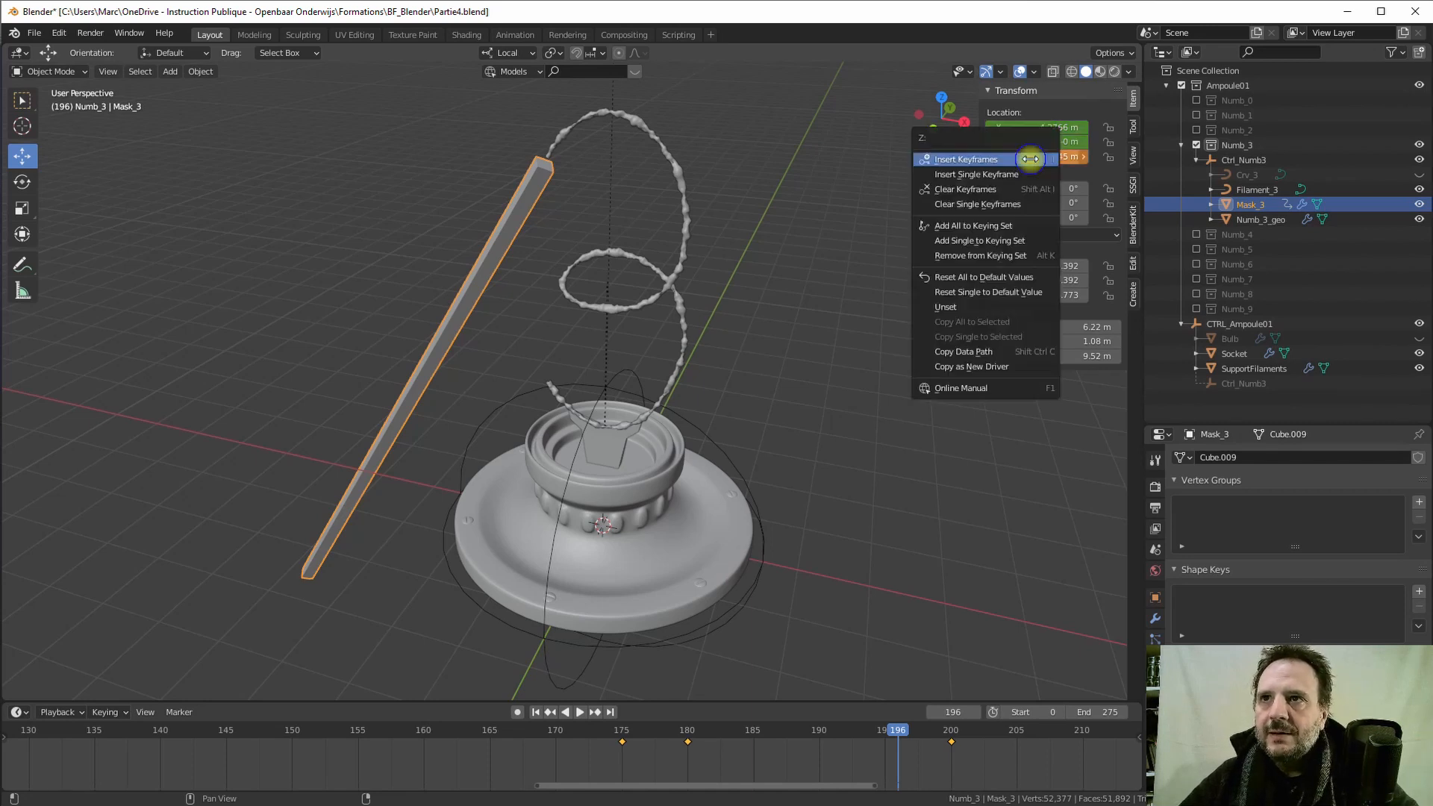
left_click(954, 159)
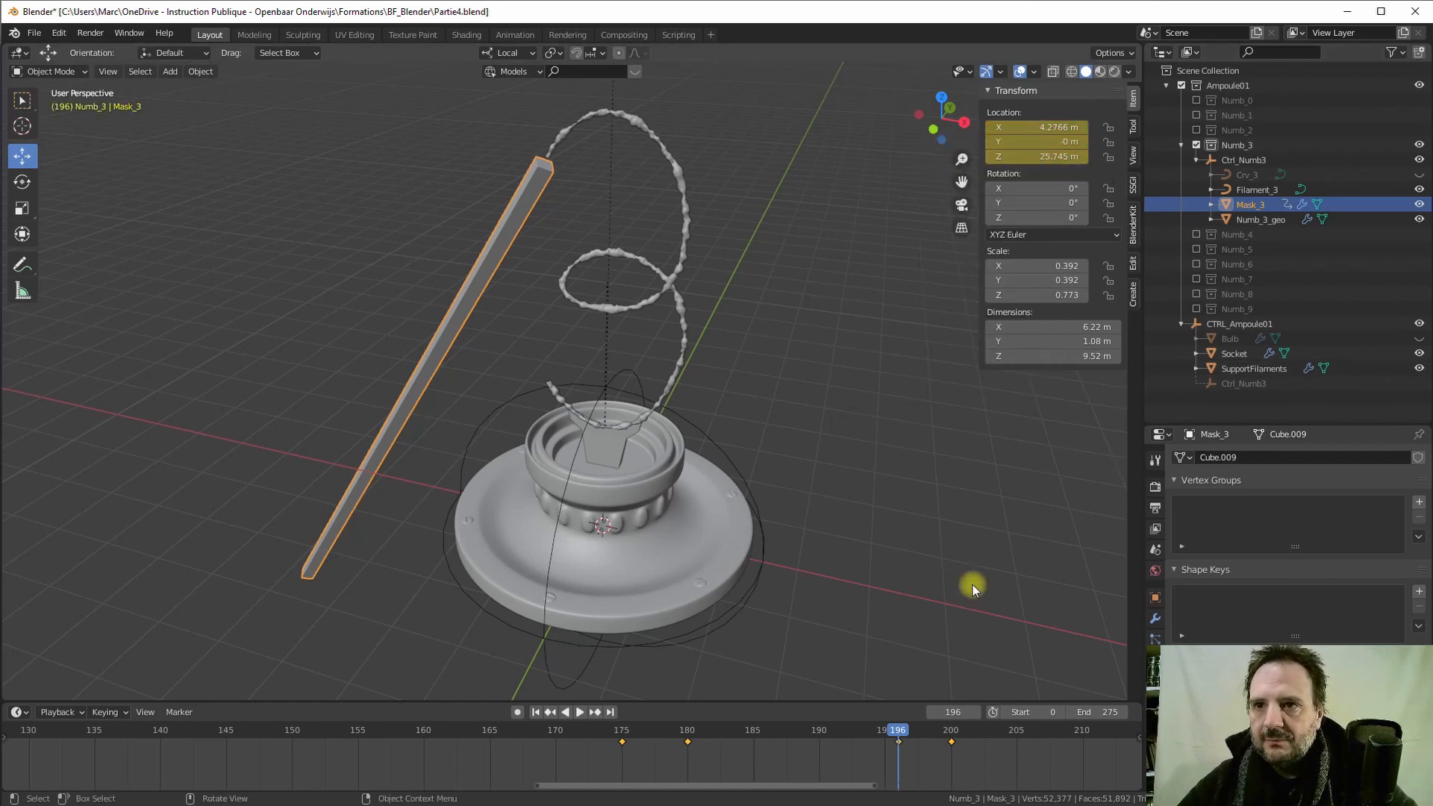
- Scrub between frames 188 and 200 to check Mask_3's animation
left_click_drag(895, 729, 794, 747)
left_click_drag(885, 754, 946, 745)
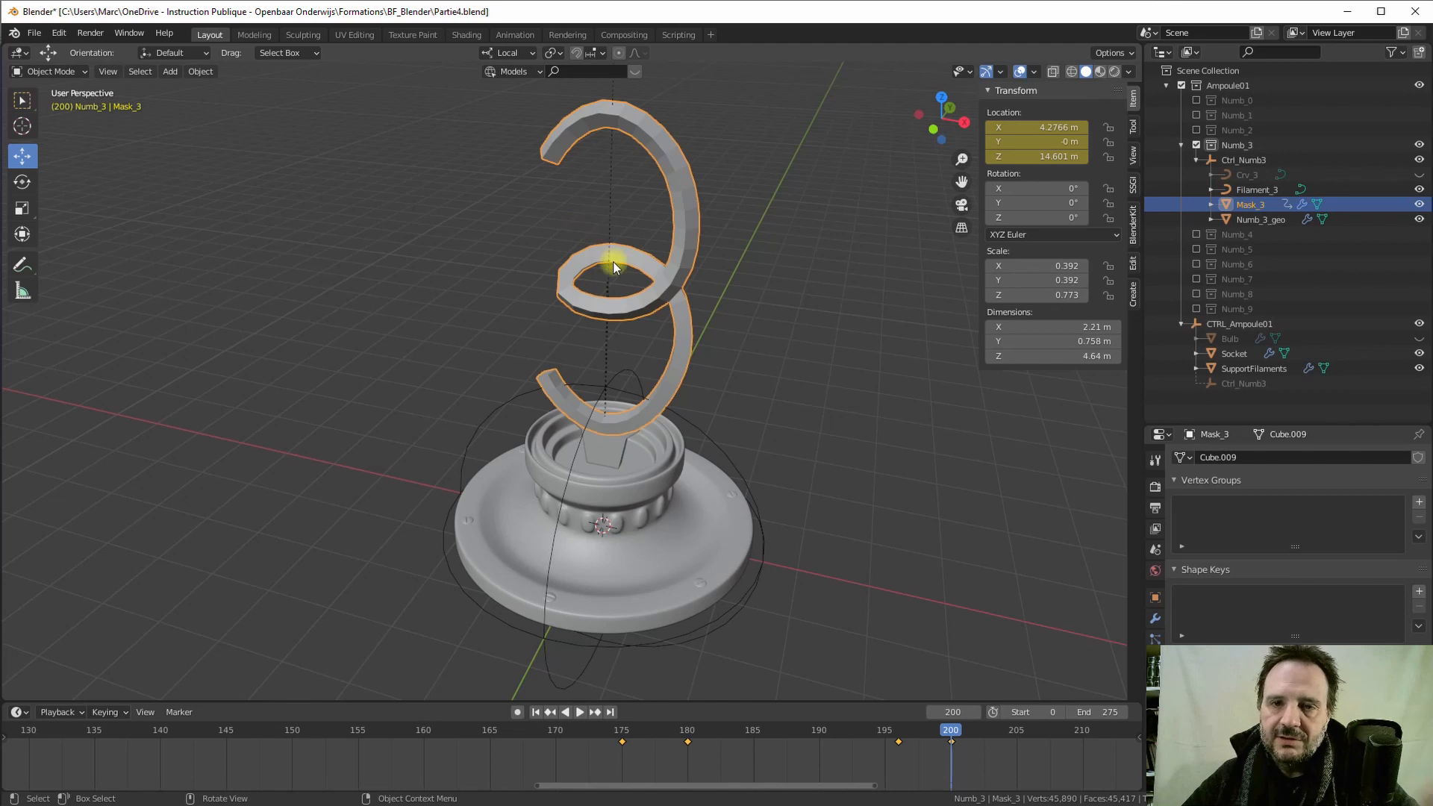
- Move to frame 188, select Numb_3_geo and enlarge the timeline area slightly
left_click_drag(950, 745, 792, 745)
left_click(627, 299)
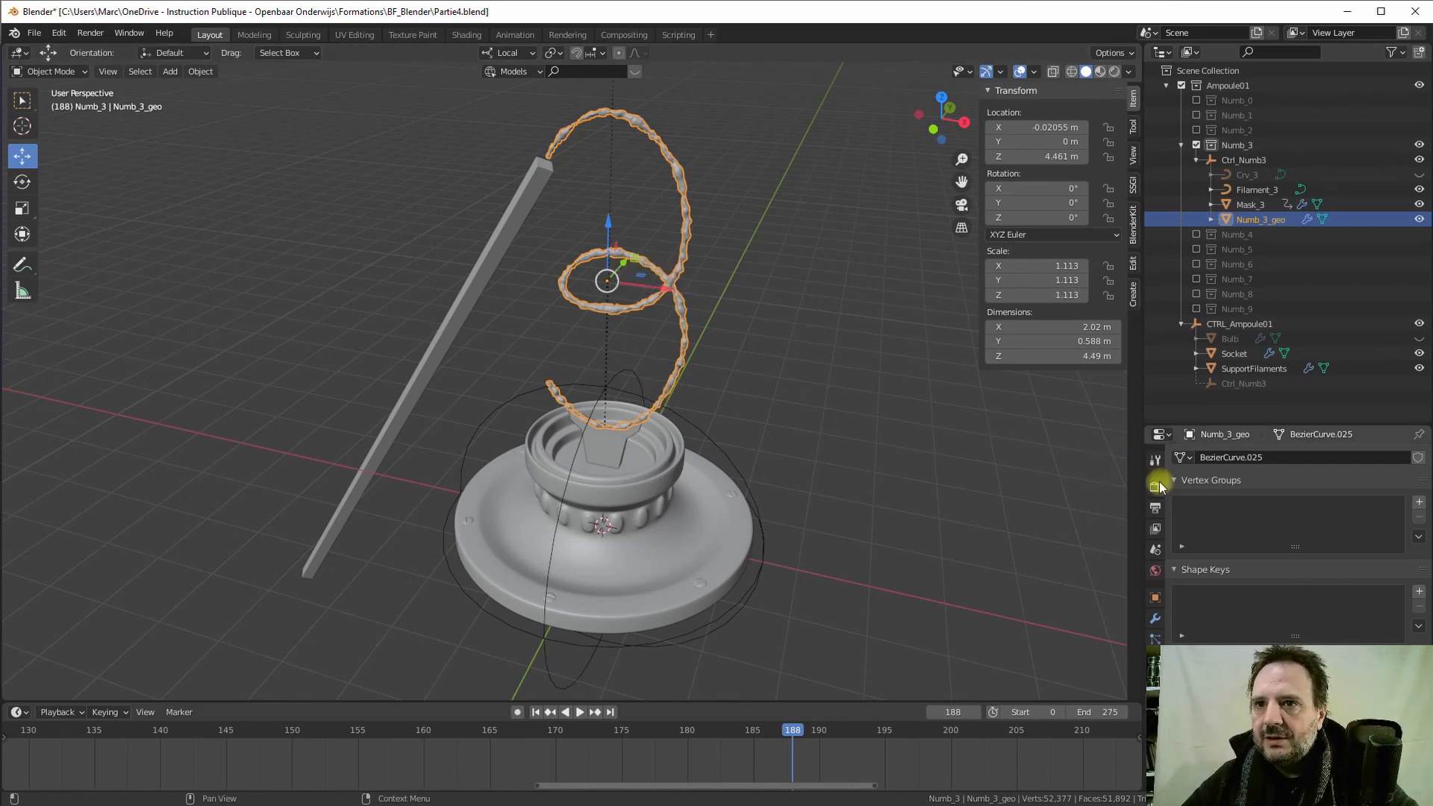
left_click_drag(807, 701, 809, 666)
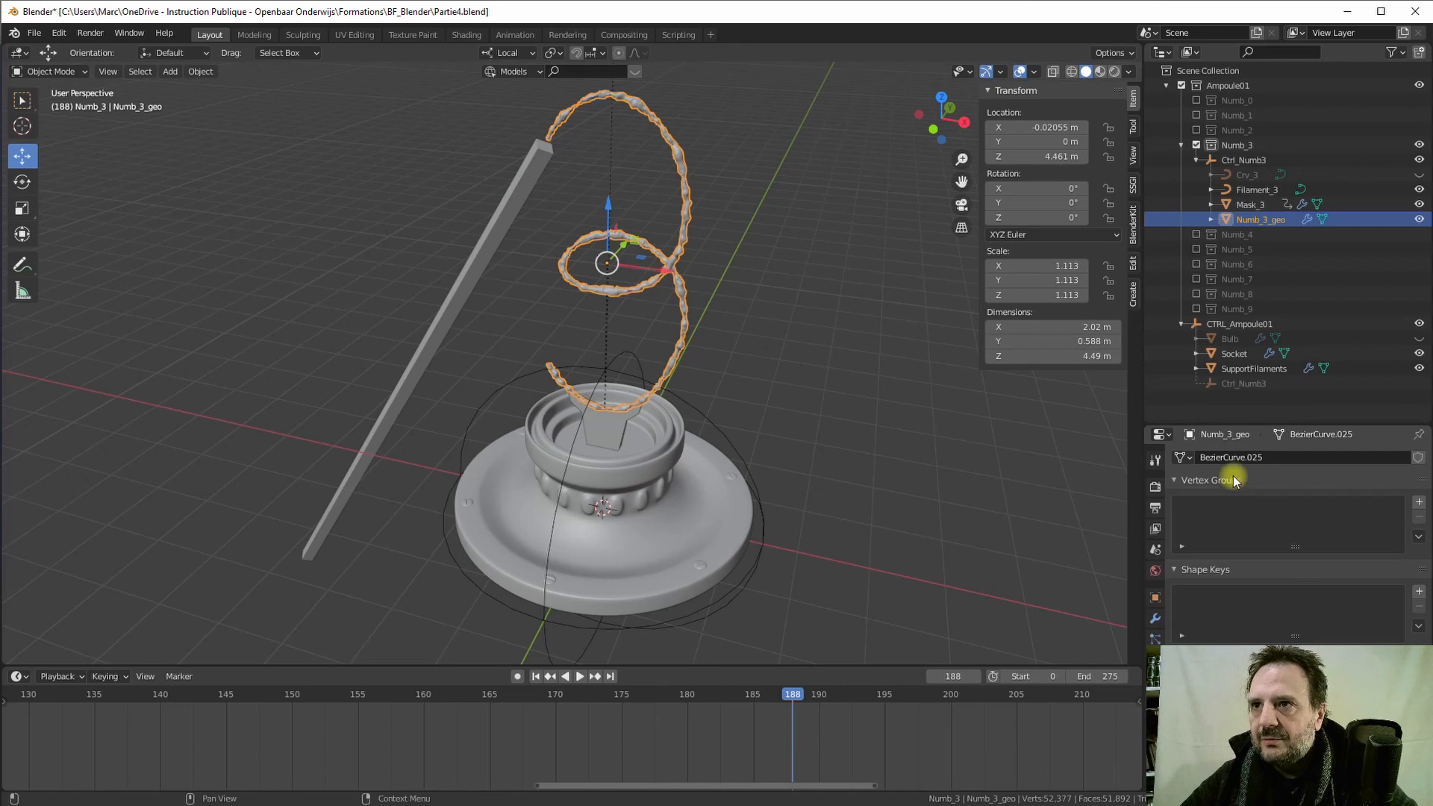
- Keyframe the Clouds noise size of Numb_3_geo's DispNumb.001 displacement texture at 0.15
left_click(1154, 746)
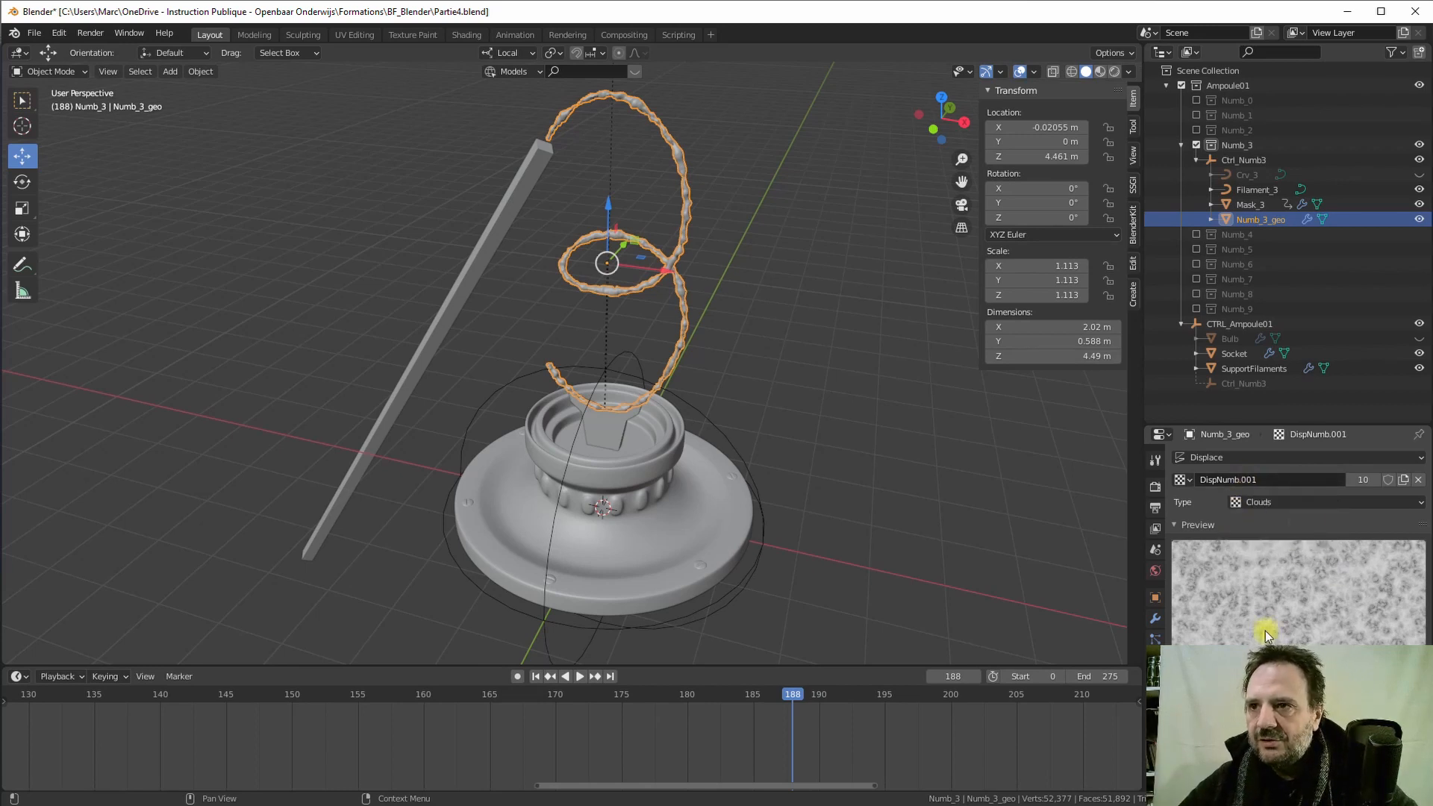
scroll(1295, 582, "down", 5)
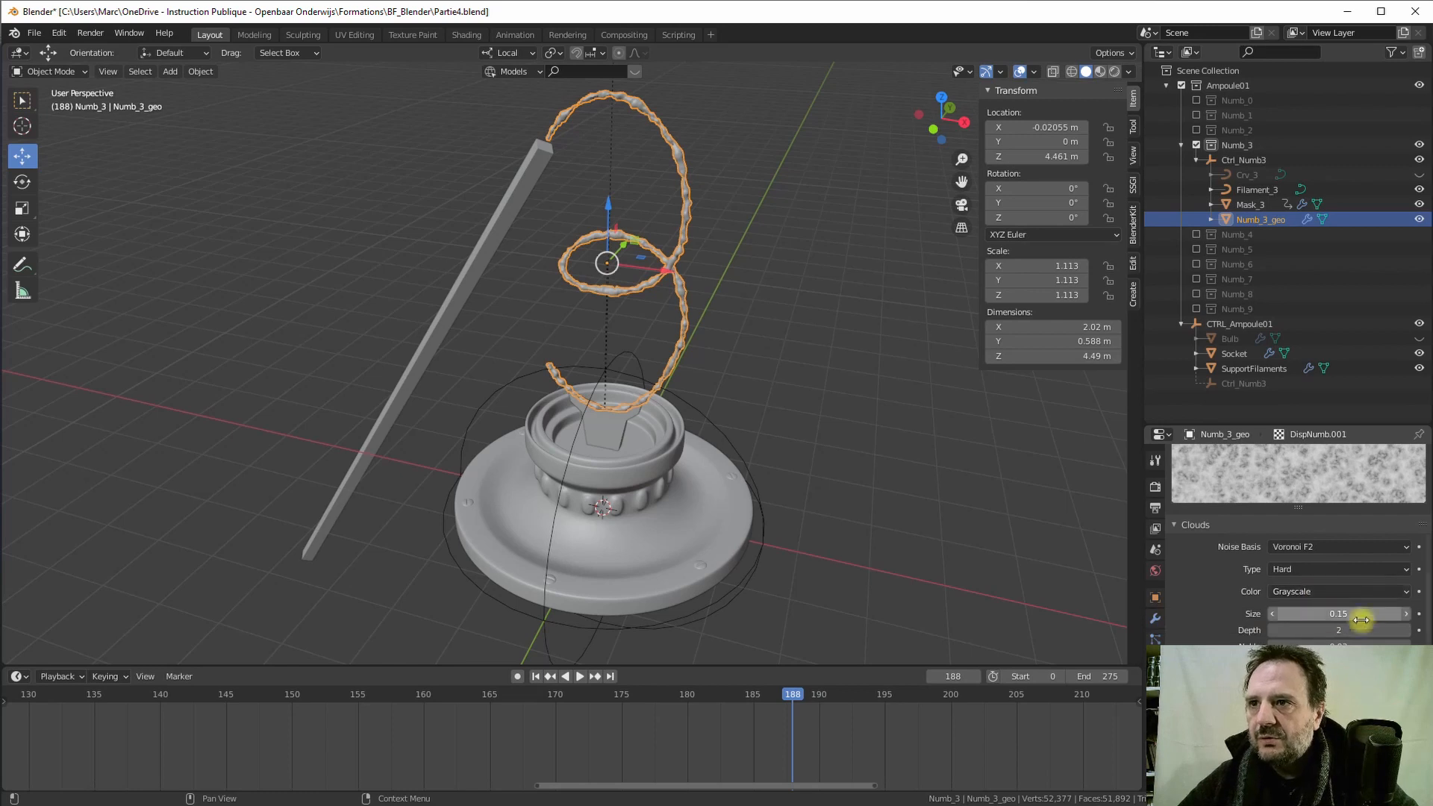
right_click(1317, 614)
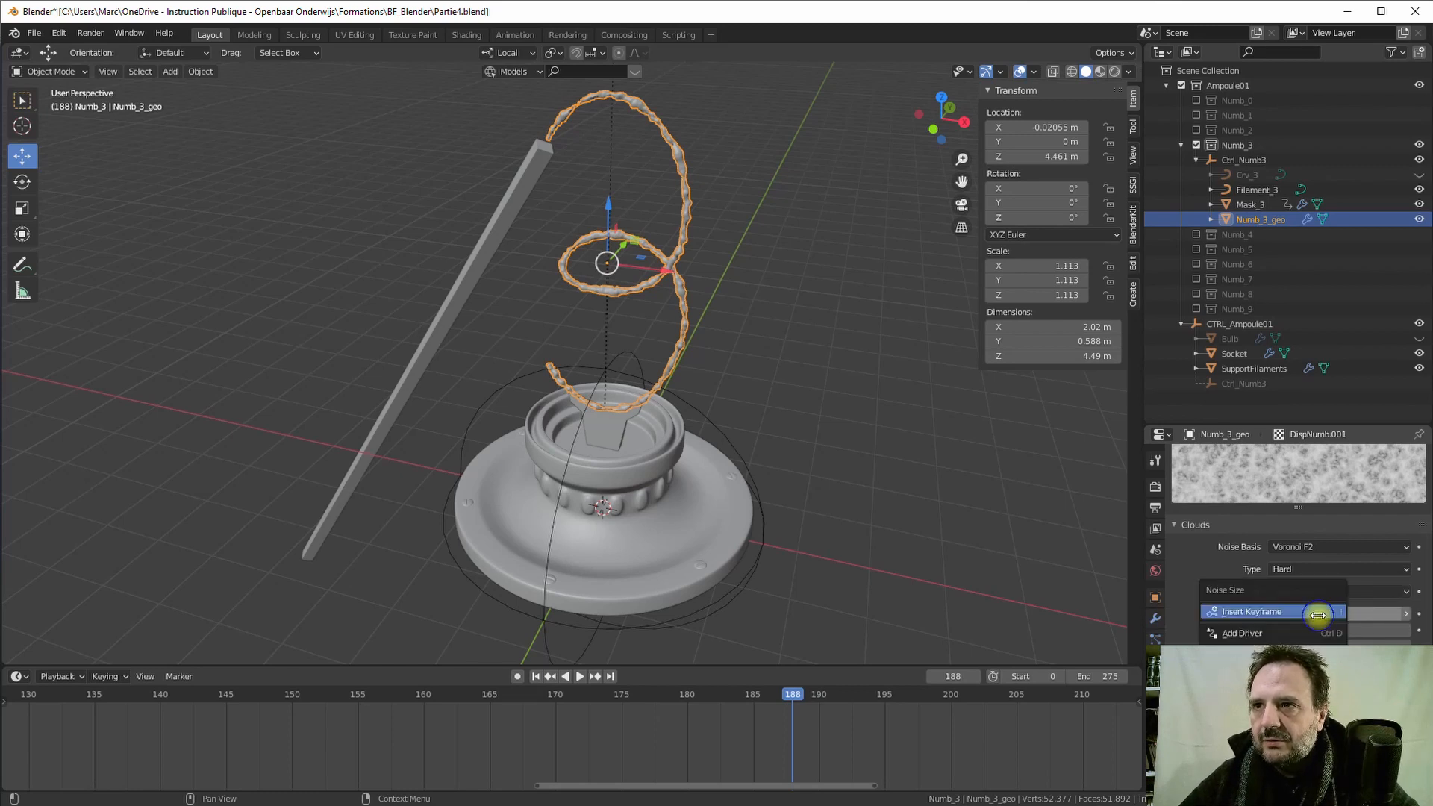
left_click(1249, 611)
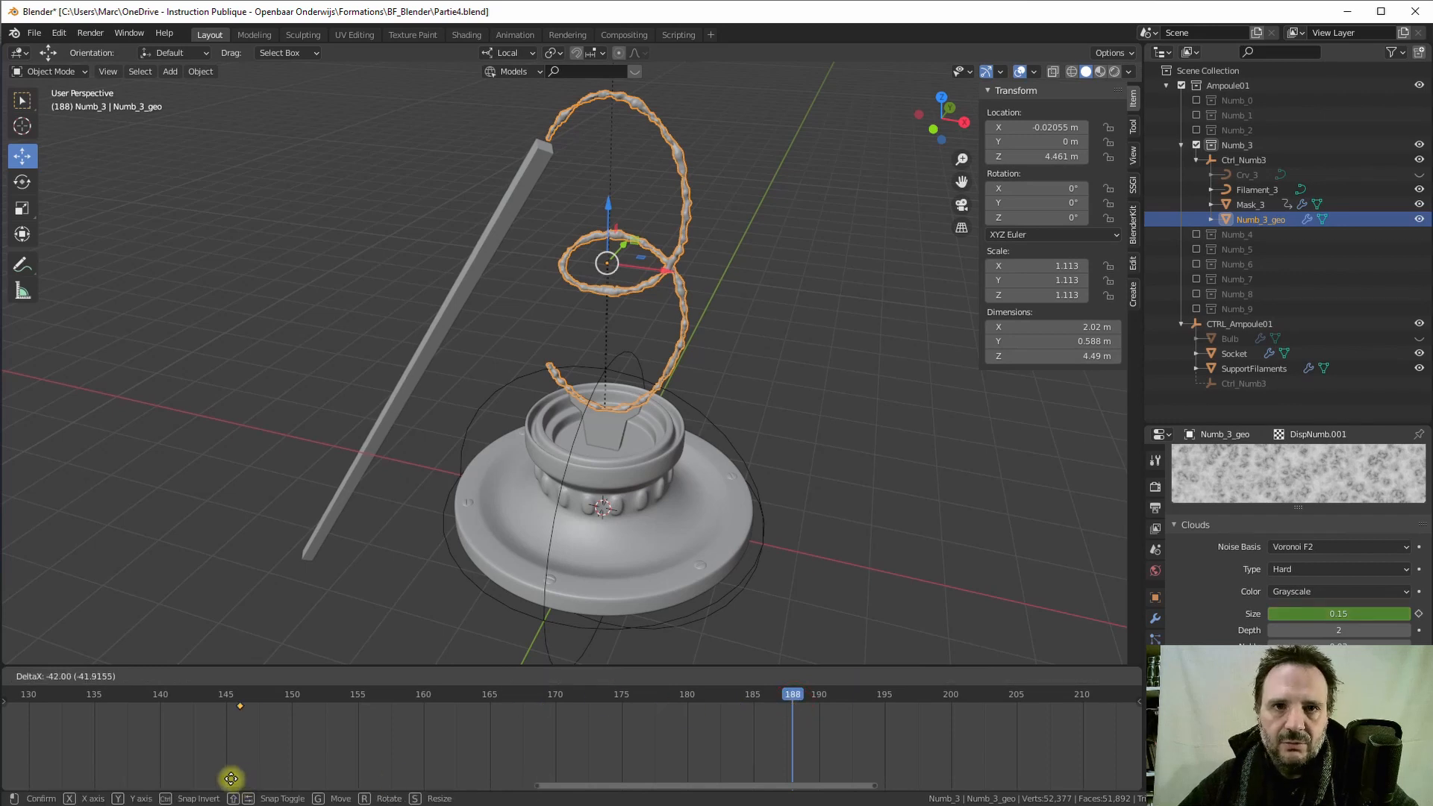
- Move the noise size keyframe to frame 0
middle_click_drag(283, 768, 637, 767)
scroll(474, 744, "down", 8)
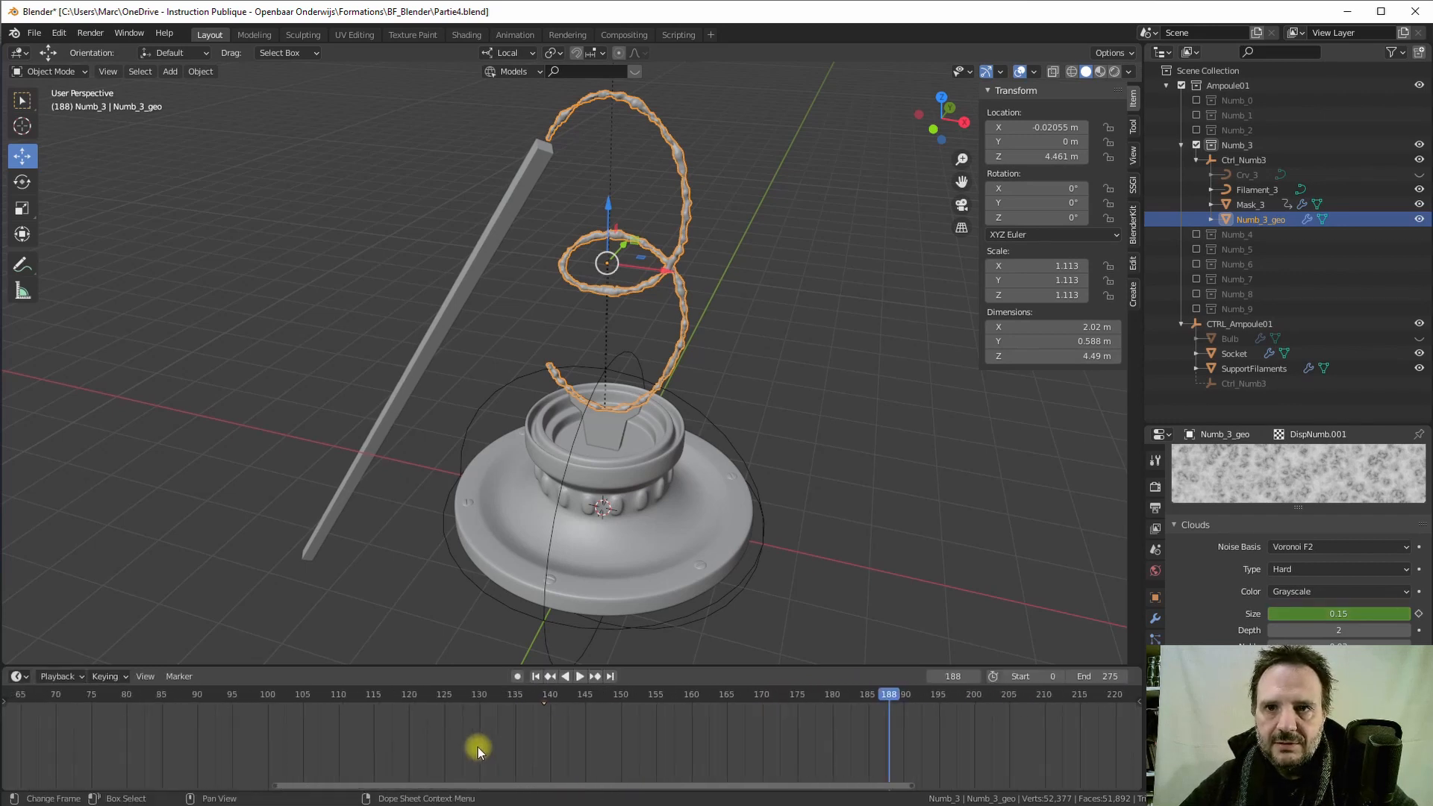
middle_click_drag(498, 741, 572, 743)
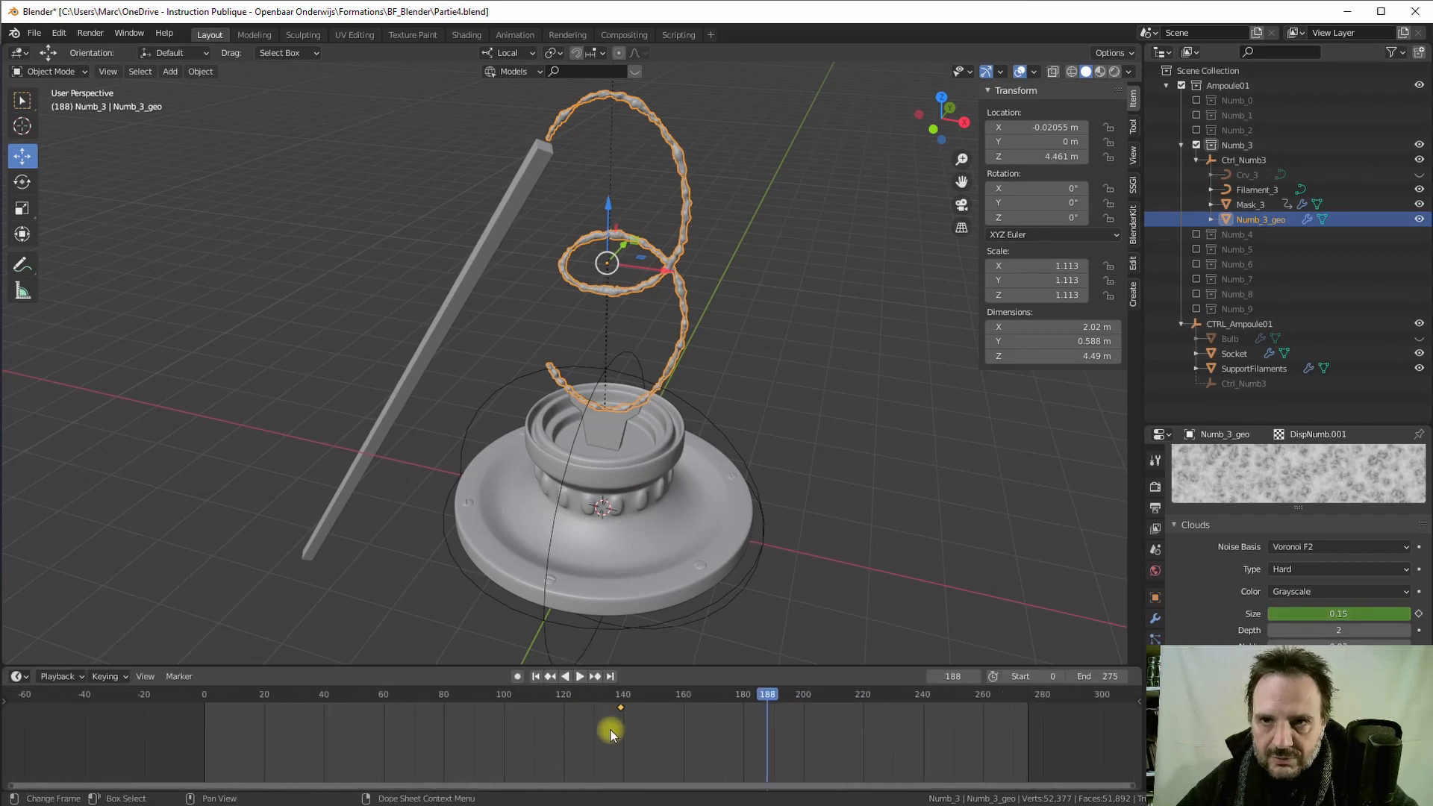
left_click_drag(608, 708, 205, 735)
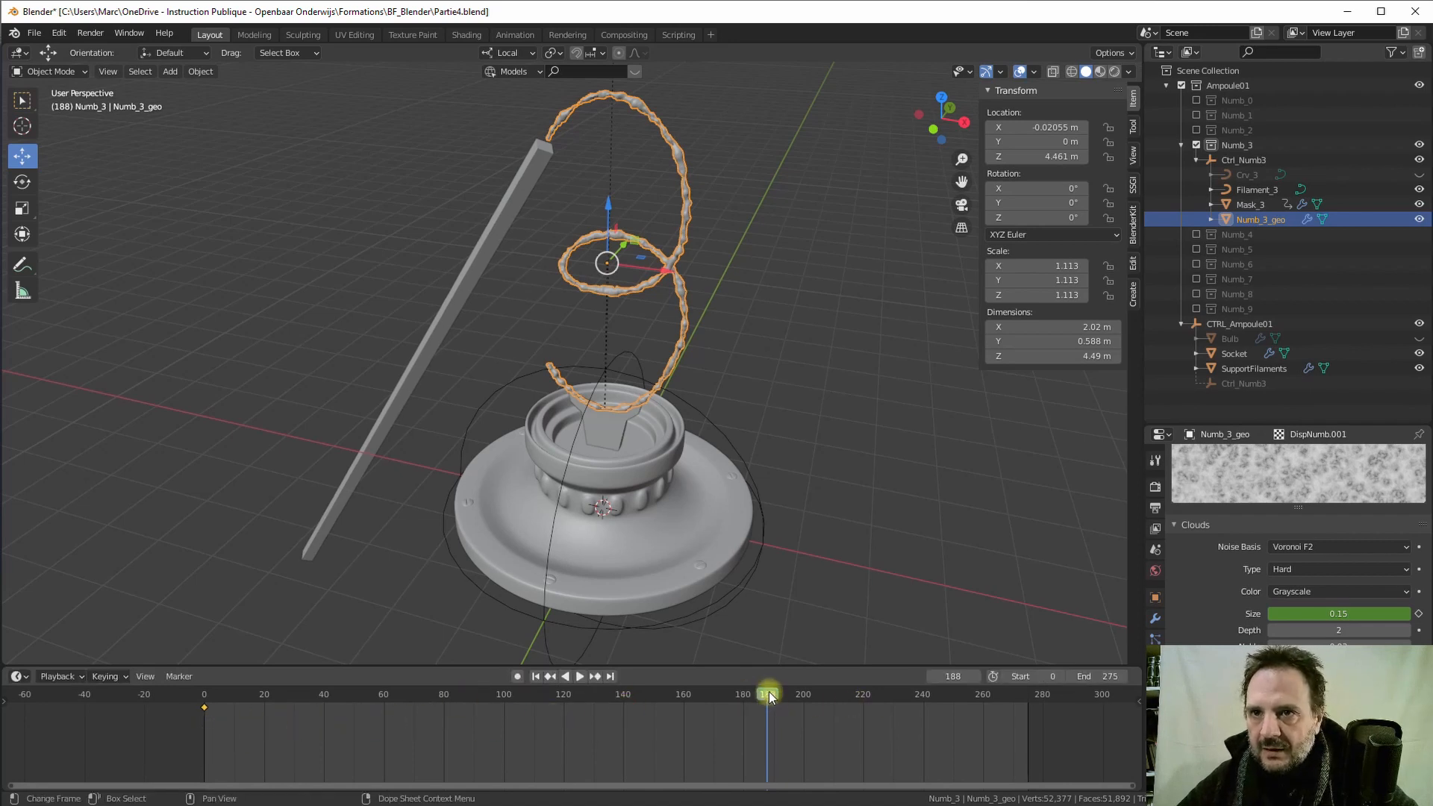
key("space")
left_click_drag(1020, 696, 1028, 695)
key("space")
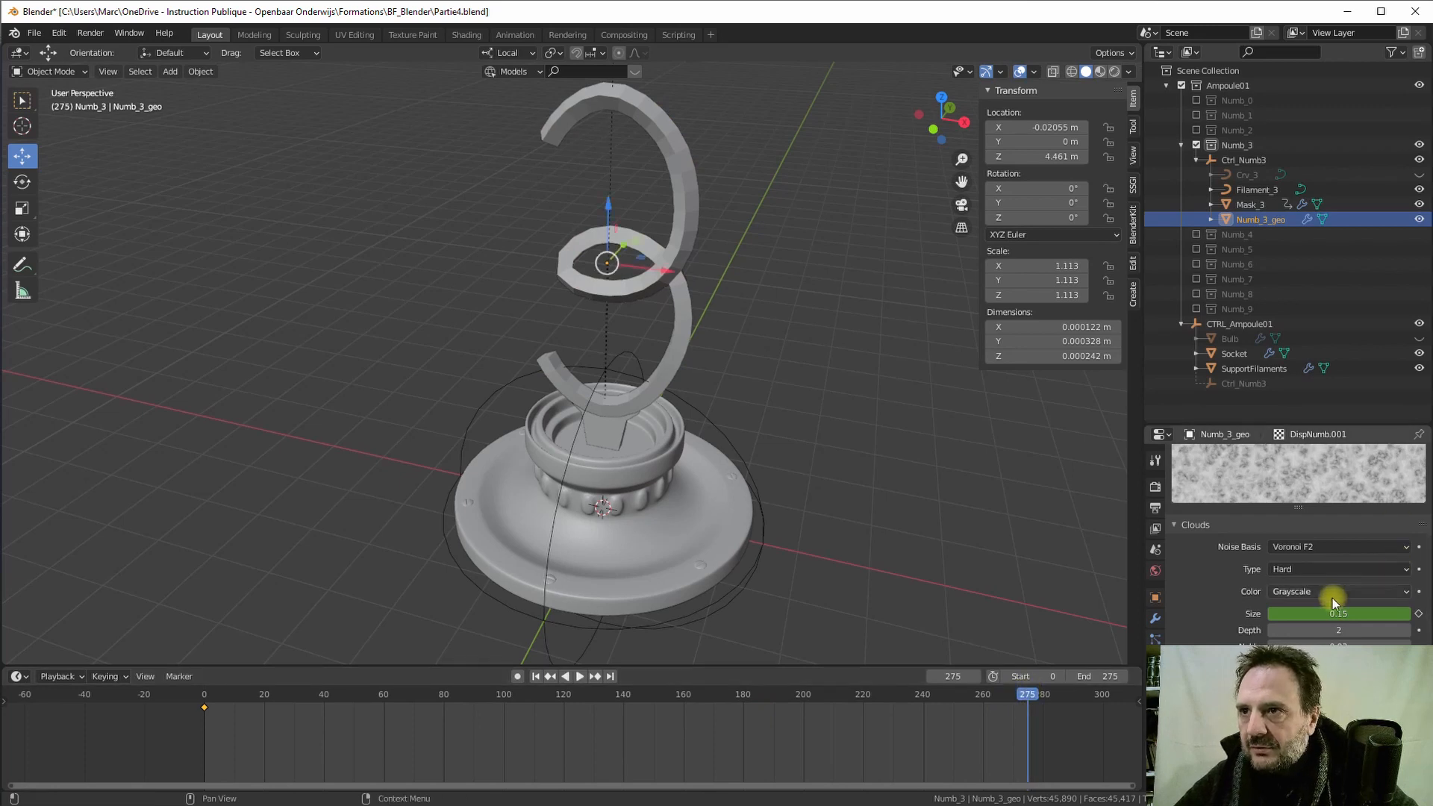
left_click_drag(1332, 612, 1333, 613)
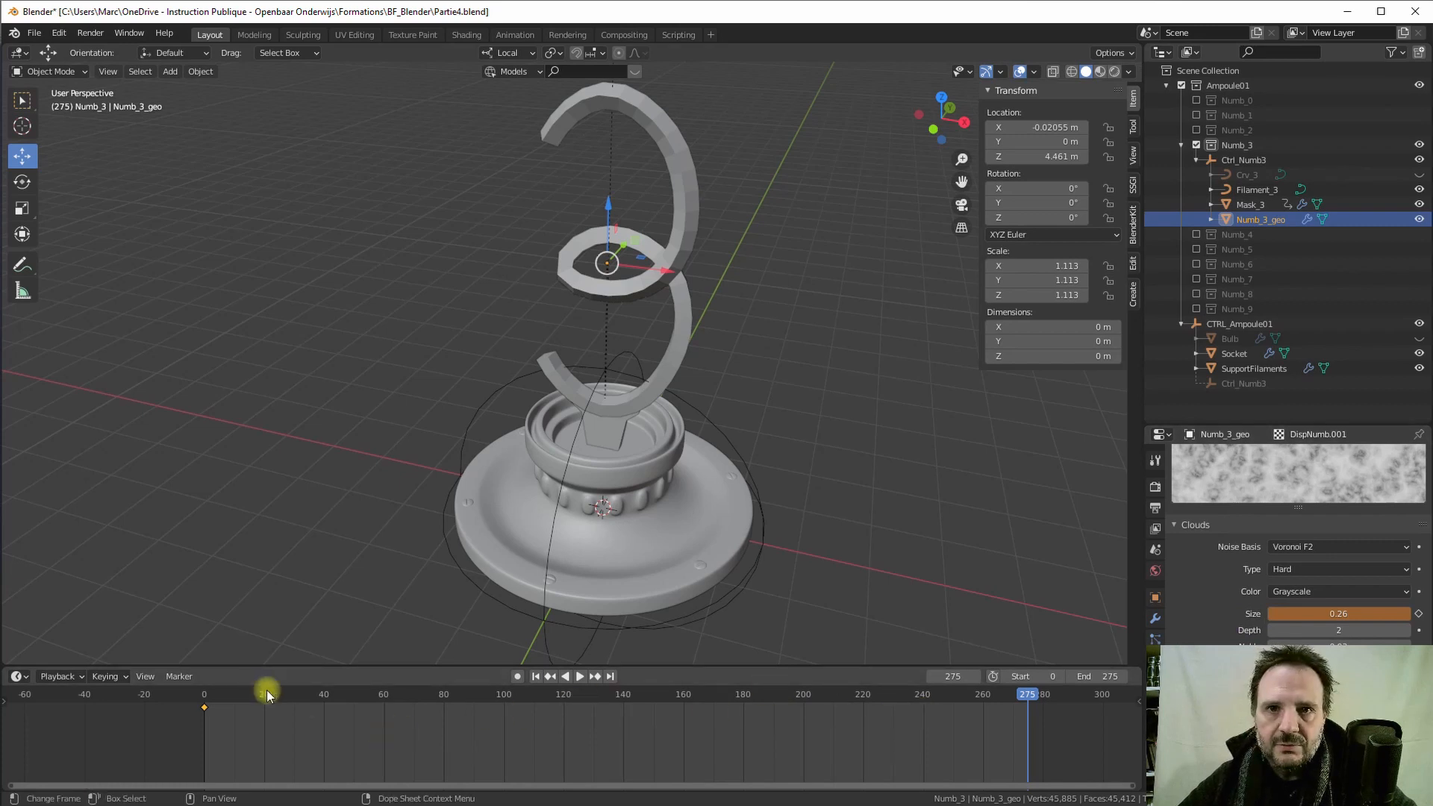
- At frame 10, set the DispNumb.001 noise size to 0.31 and insert a keyframe for it
left_click_drag(266, 691, 234, 709)
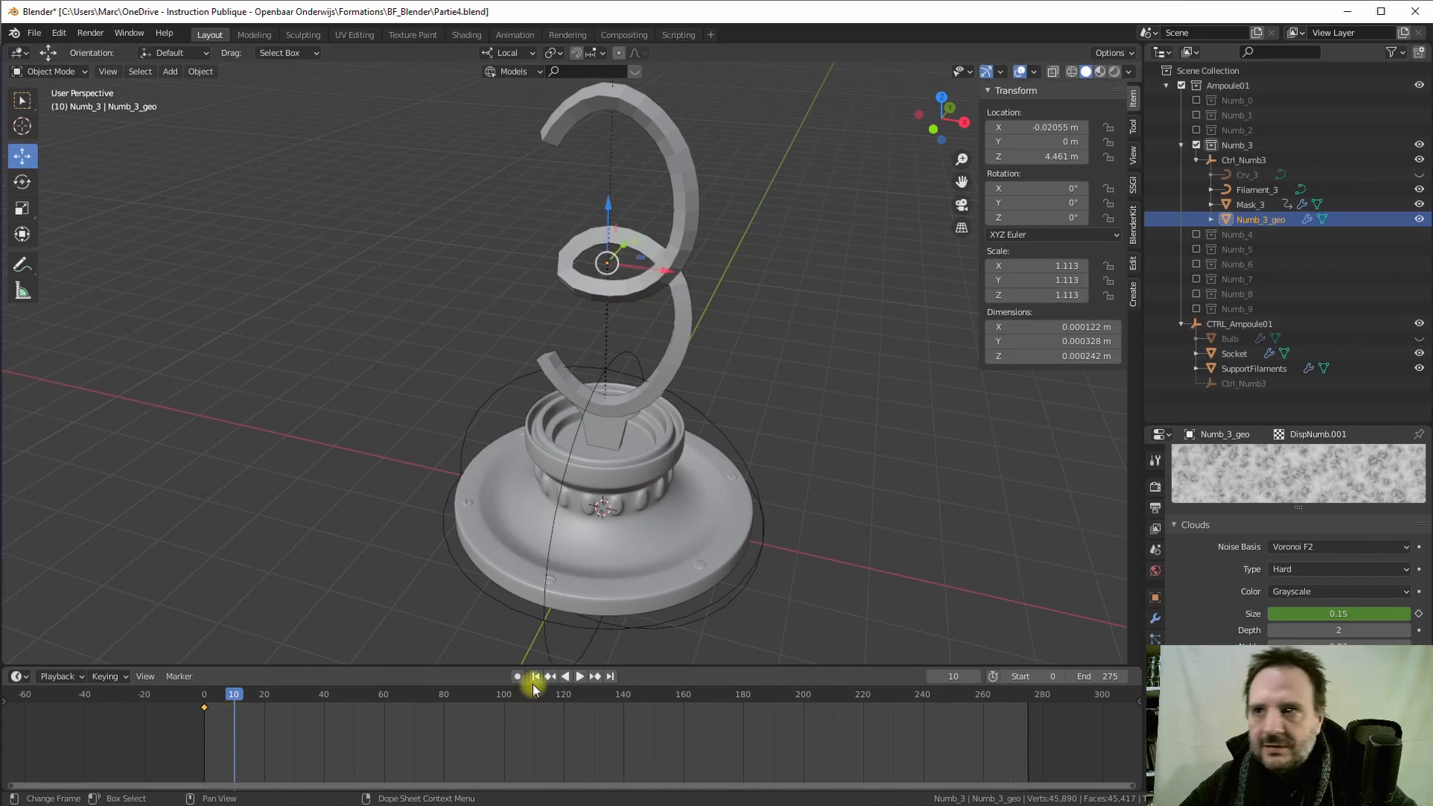
left_click_drag(1339, 612, 1358, 613)
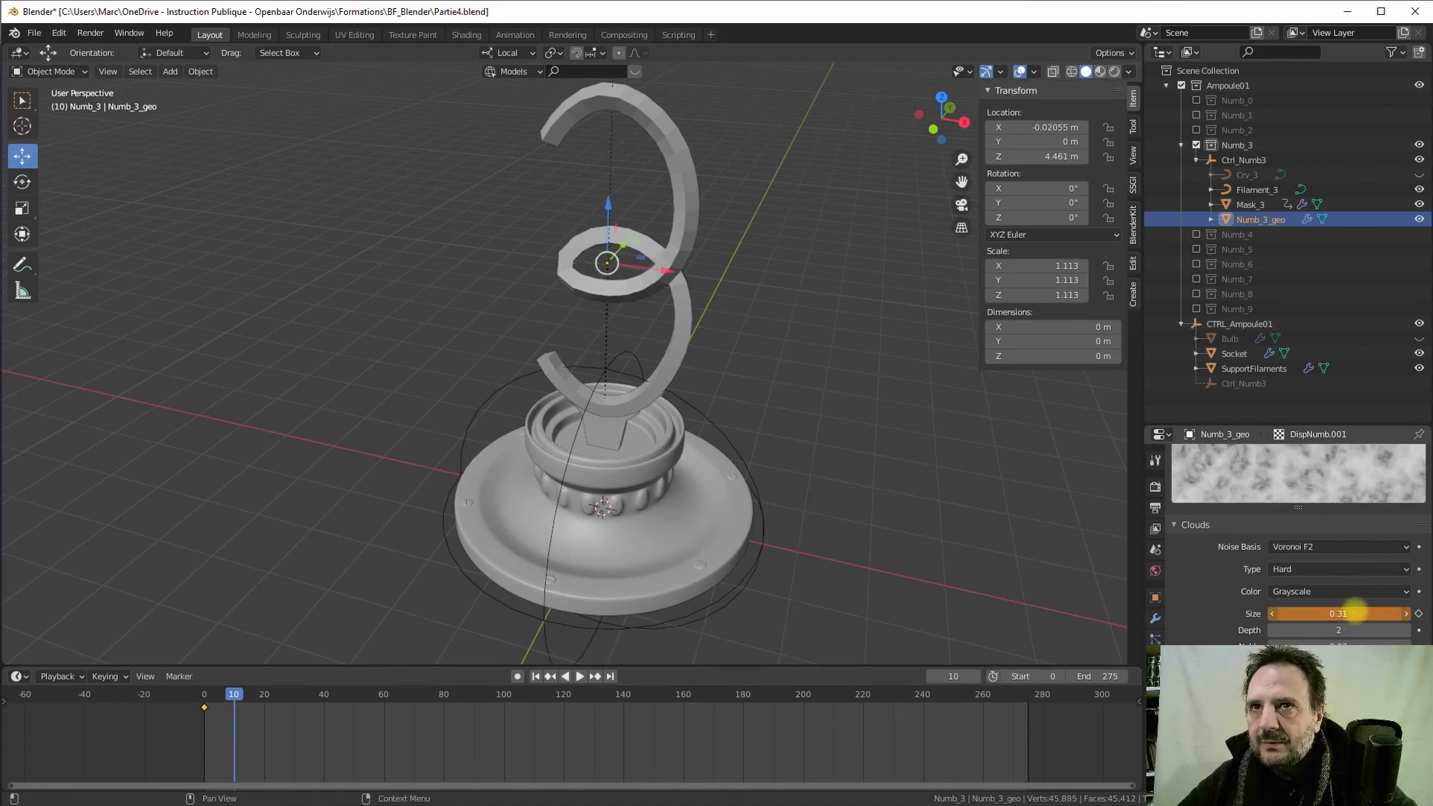
right_click(1291, 613)
left_click(1252, 617)
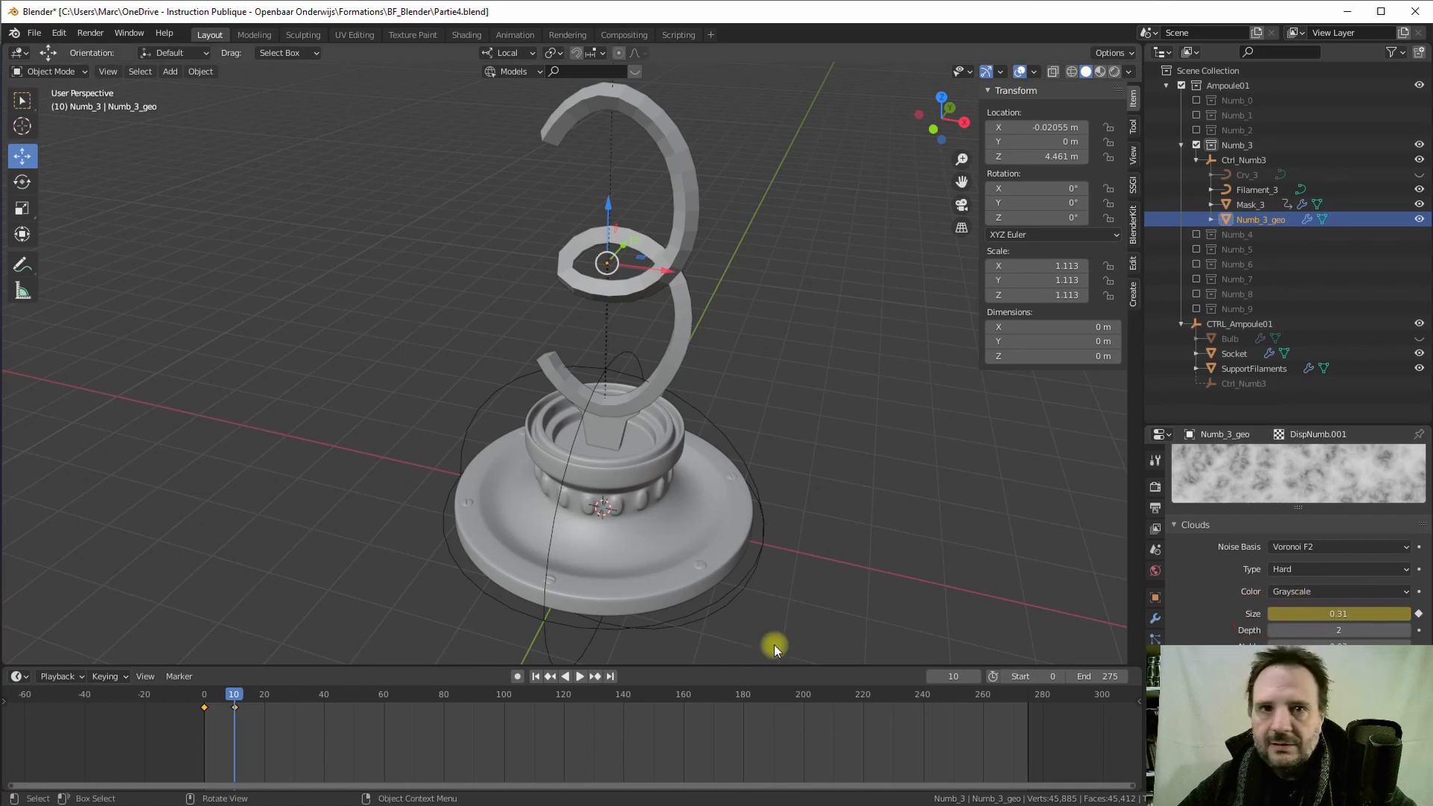
- Copy the noise size keyframe from frame 0 and paste it at frame 20
left_click_drag(232, 699, 264, 687)
left_click(203, 708)
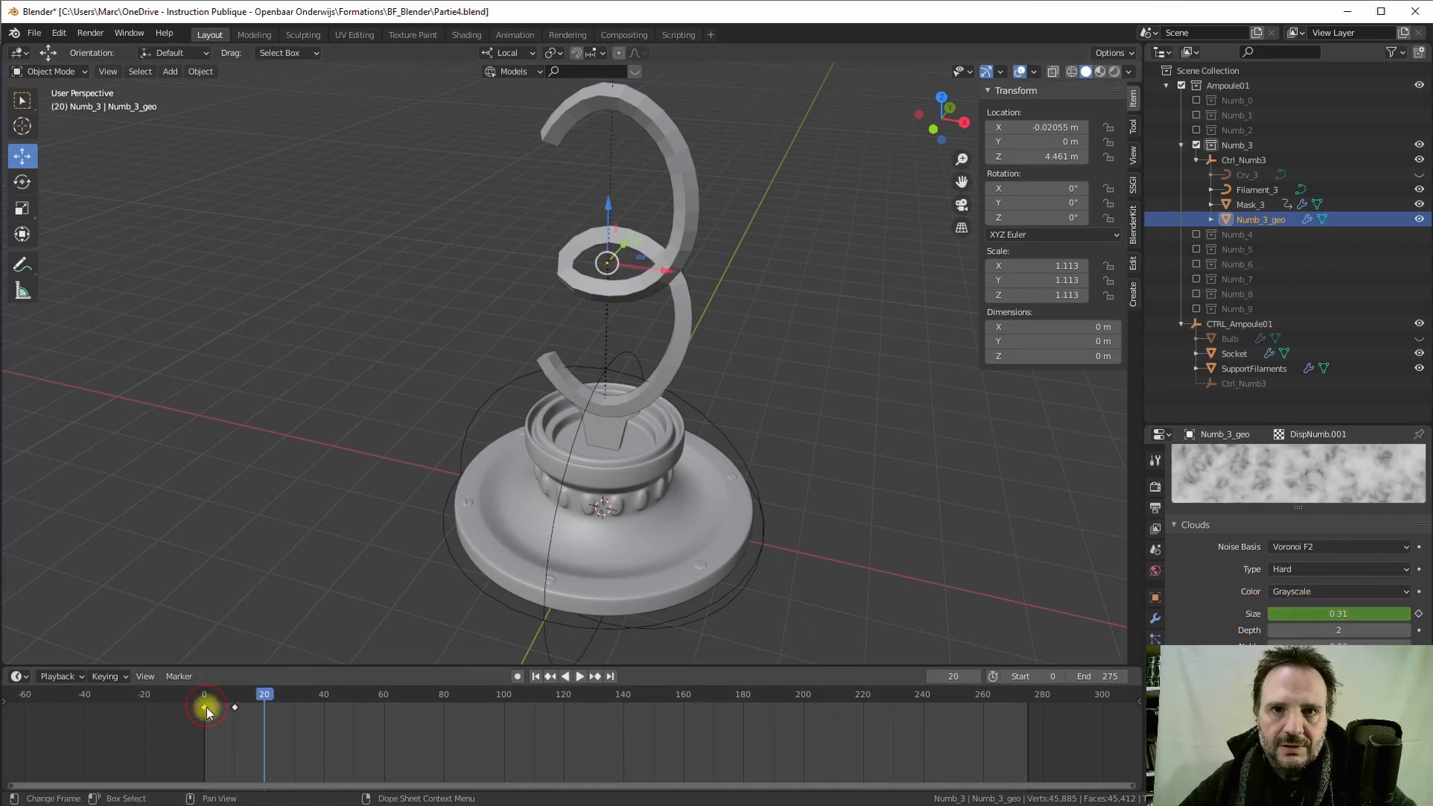
key("ctrl+c")
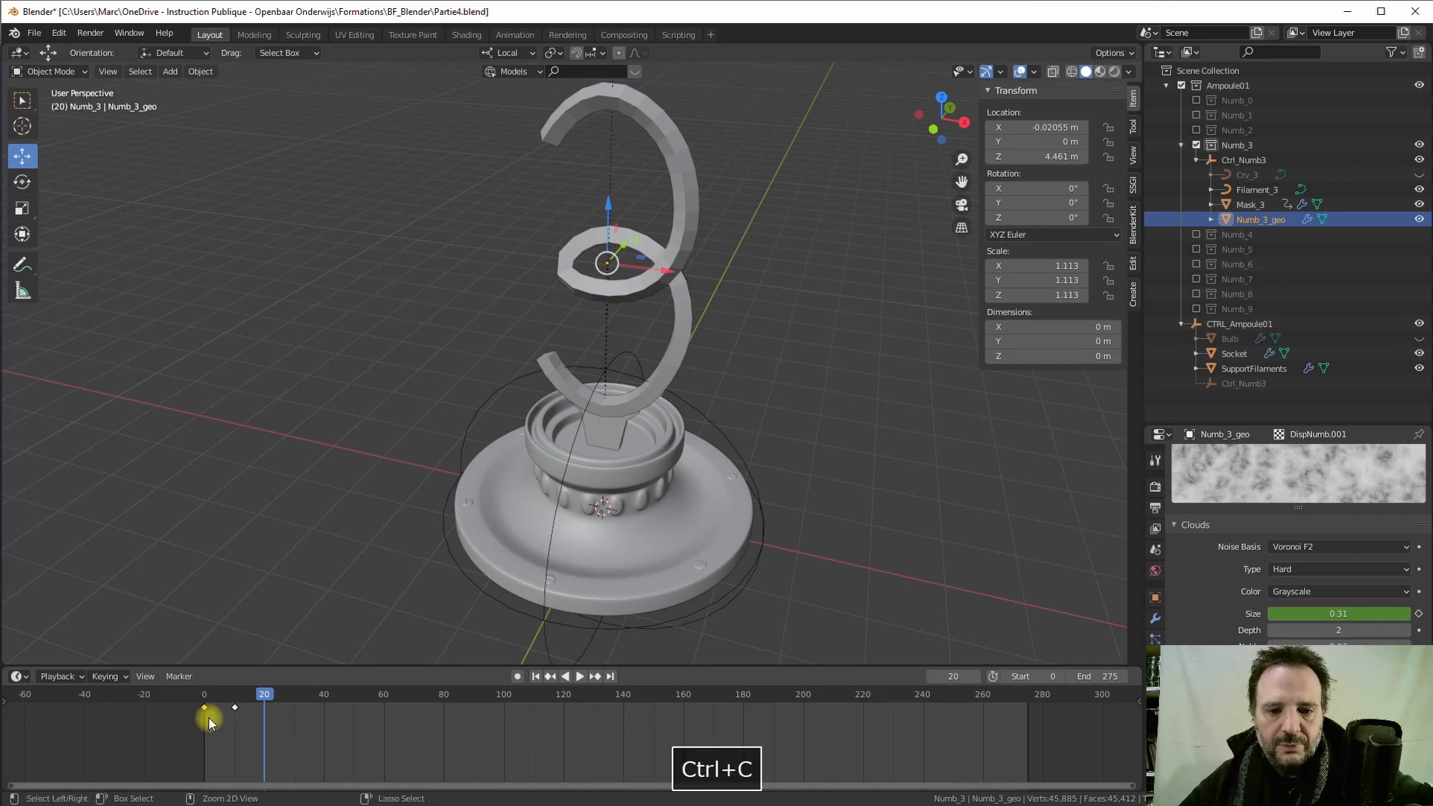
key("ctrl+v")
left_click(238, 709)
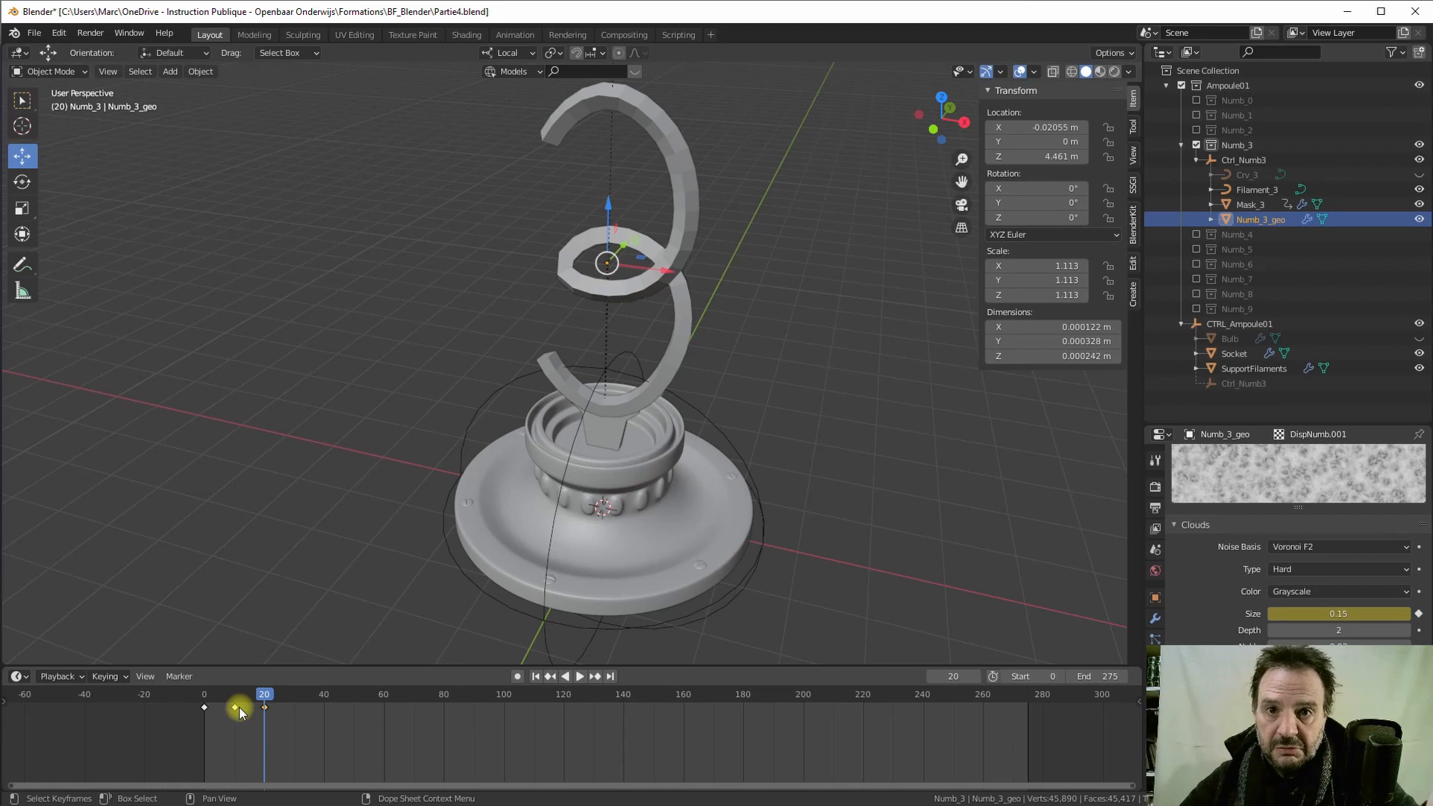
left_click(204, 707)
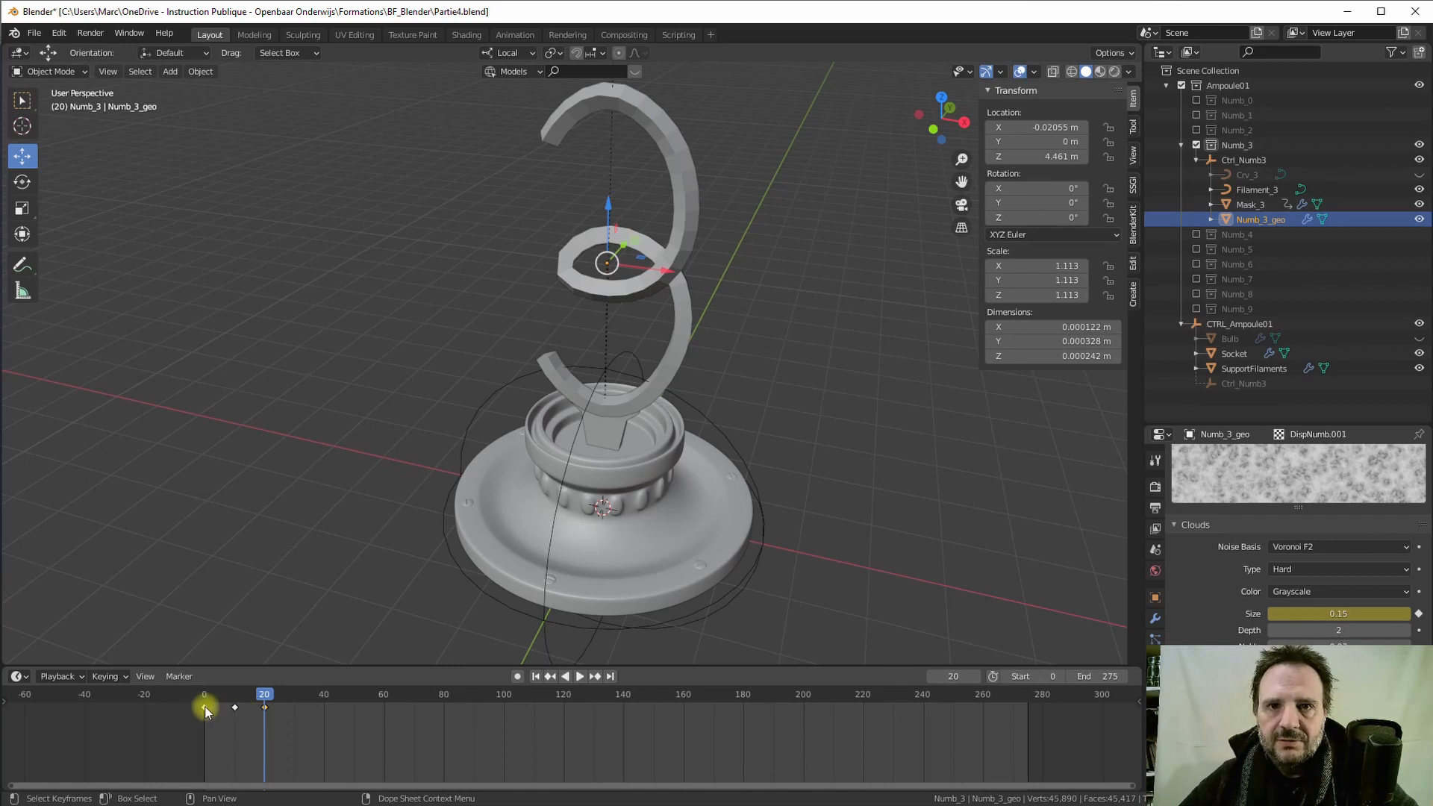
mouse_move(266, 693)
left_mouse_down()
mouse_move(199, 698)
mouse_move(265, 697)
left_mouse_up()
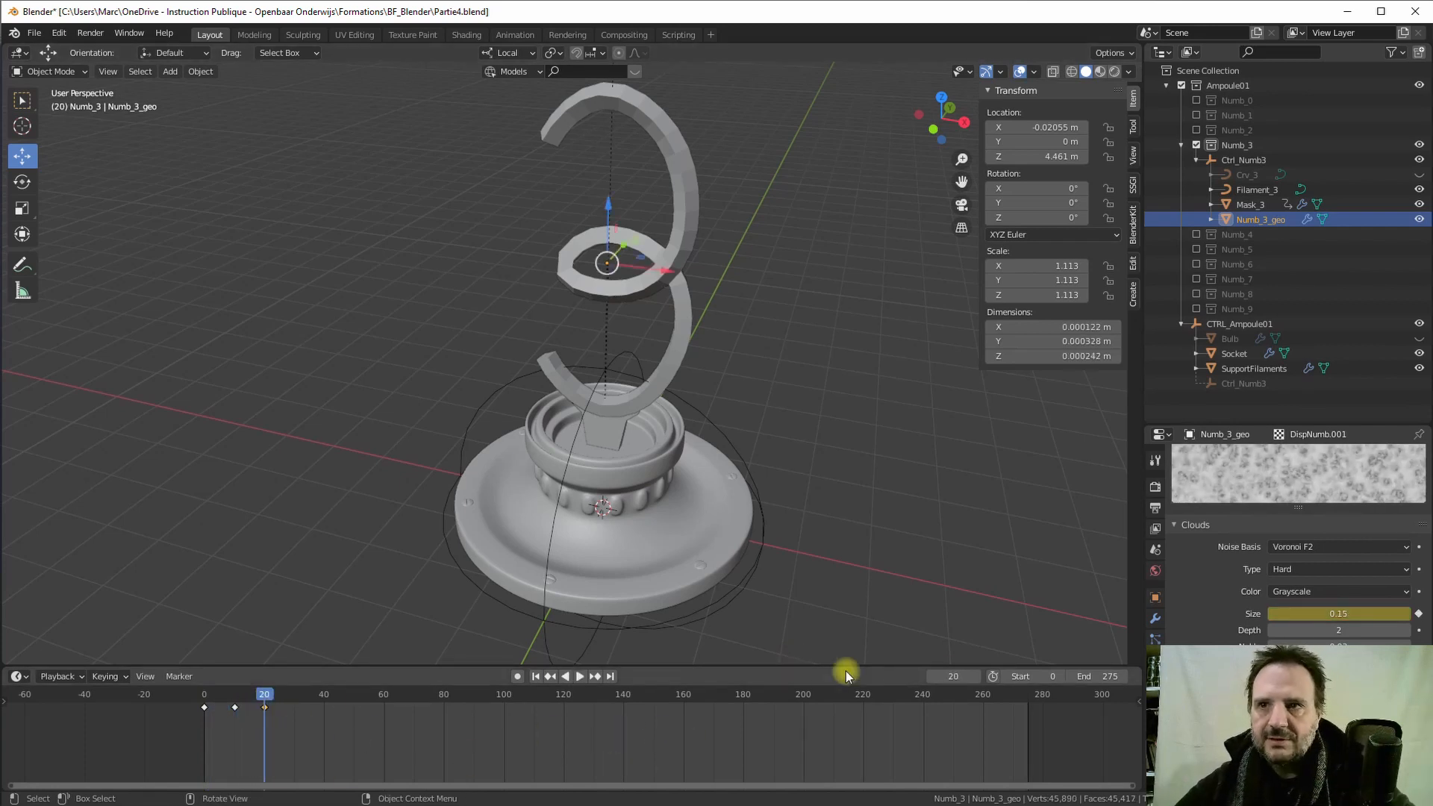
- Enlarge the timeline area and change it to the Graph Editor
left_click_drag(463, 666, 480, 630)
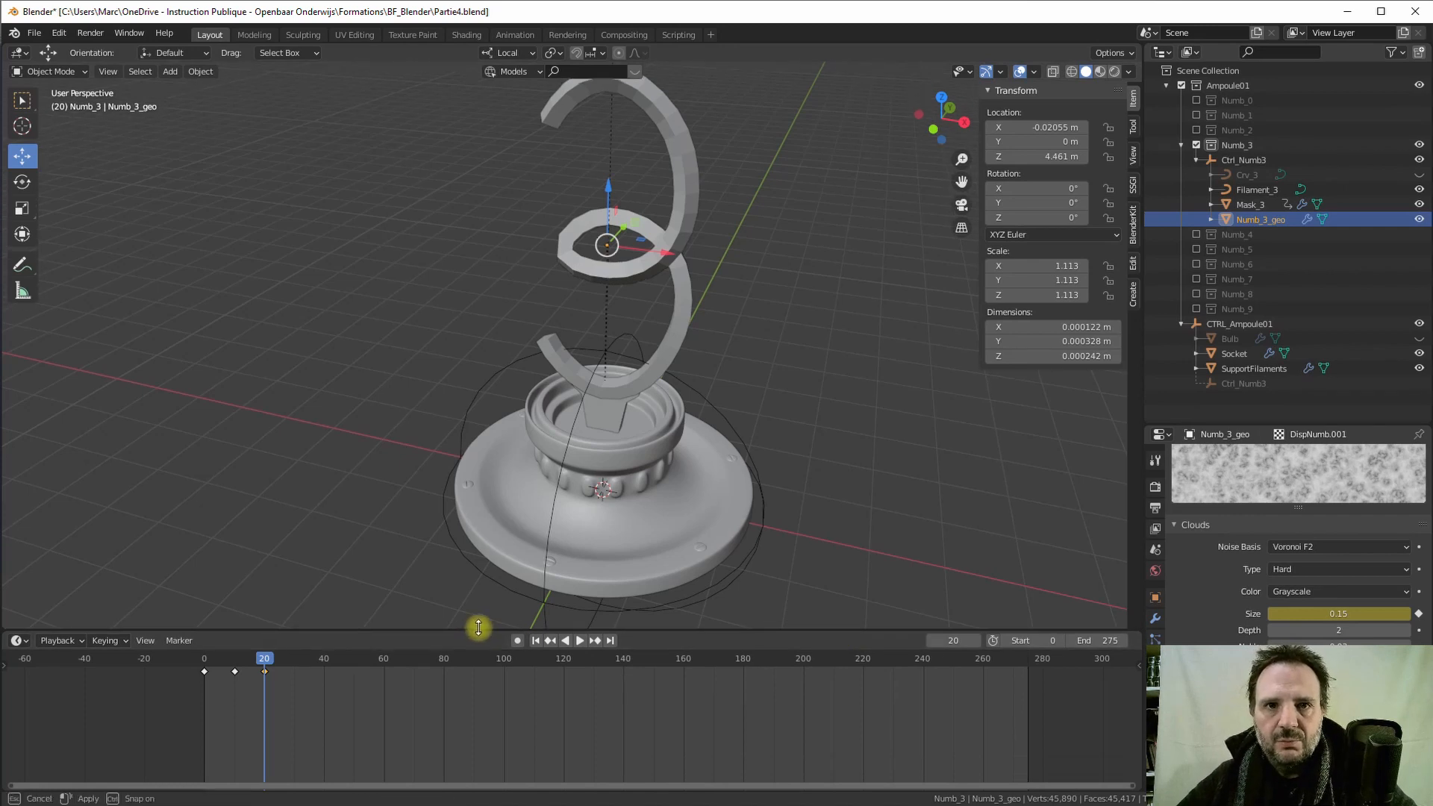
left_click(19, 640)
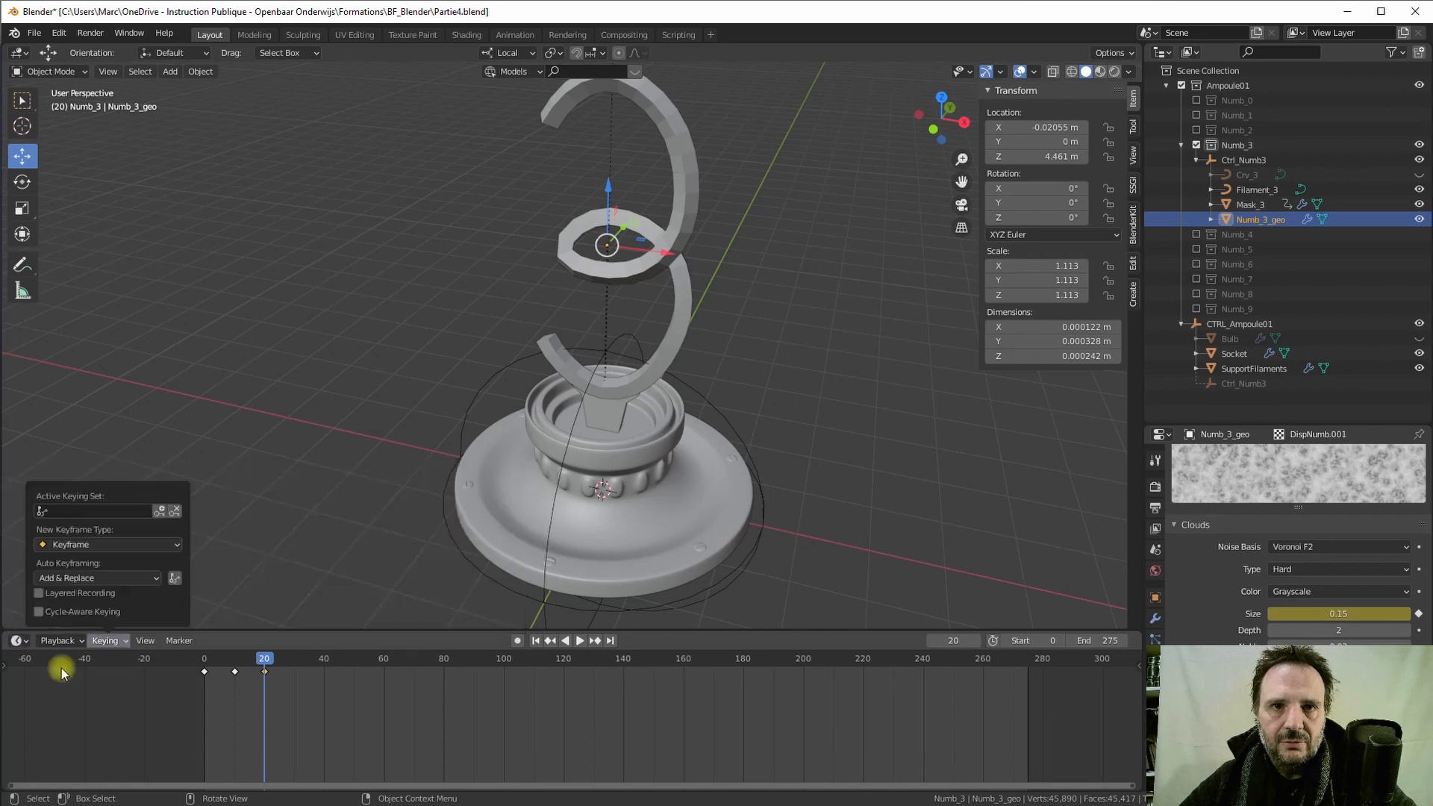
left_click(44, 640)
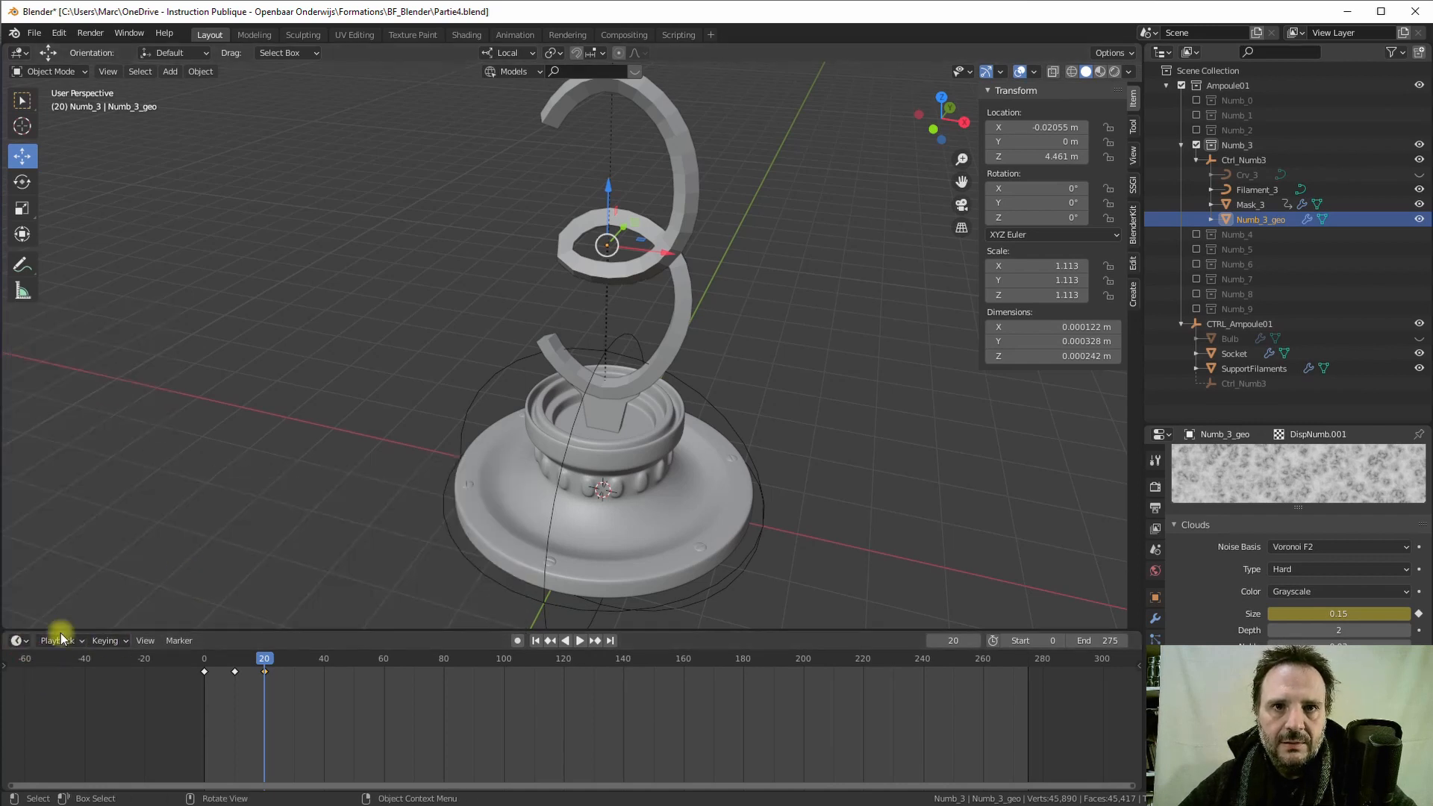
left_click(20, 641)
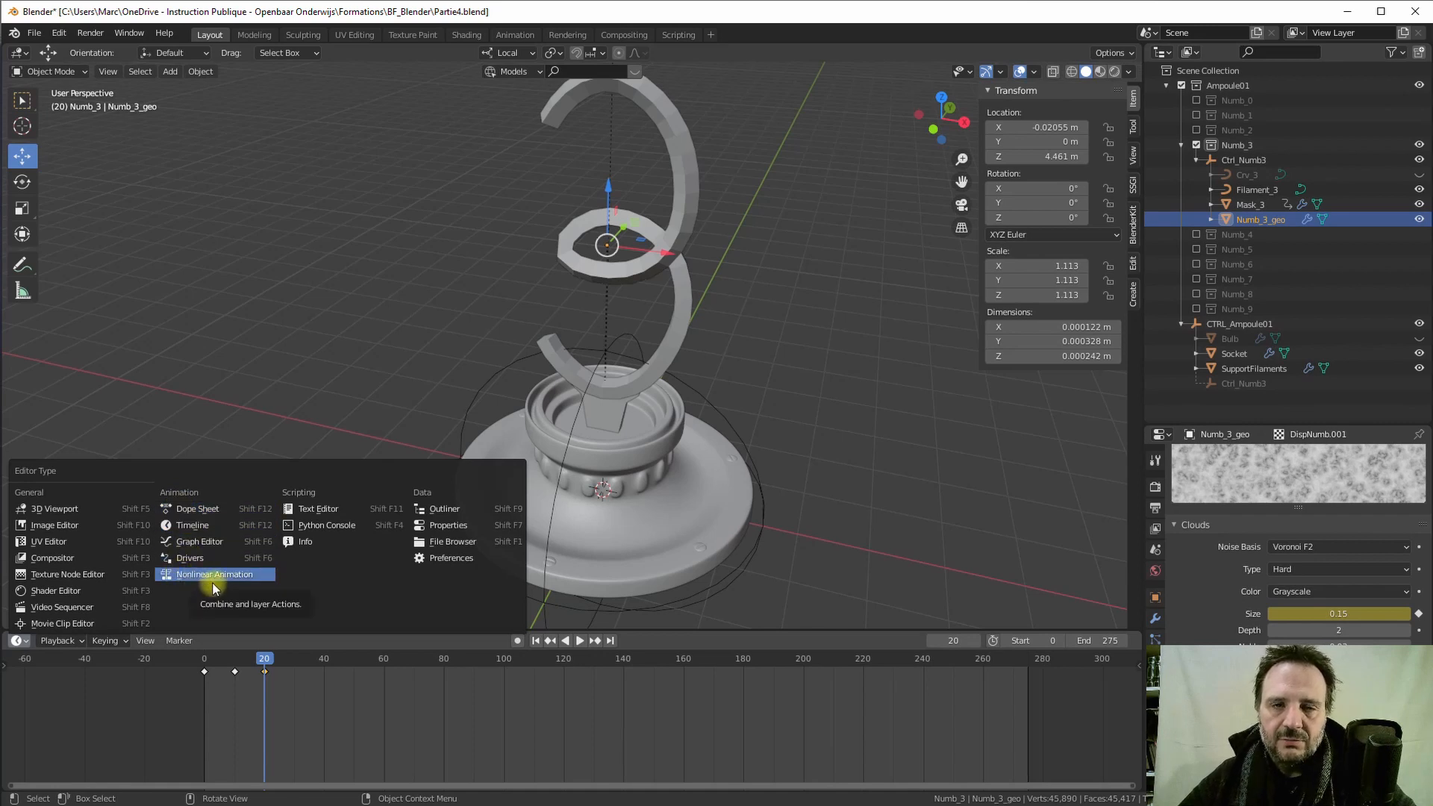
left_click(188, 544)
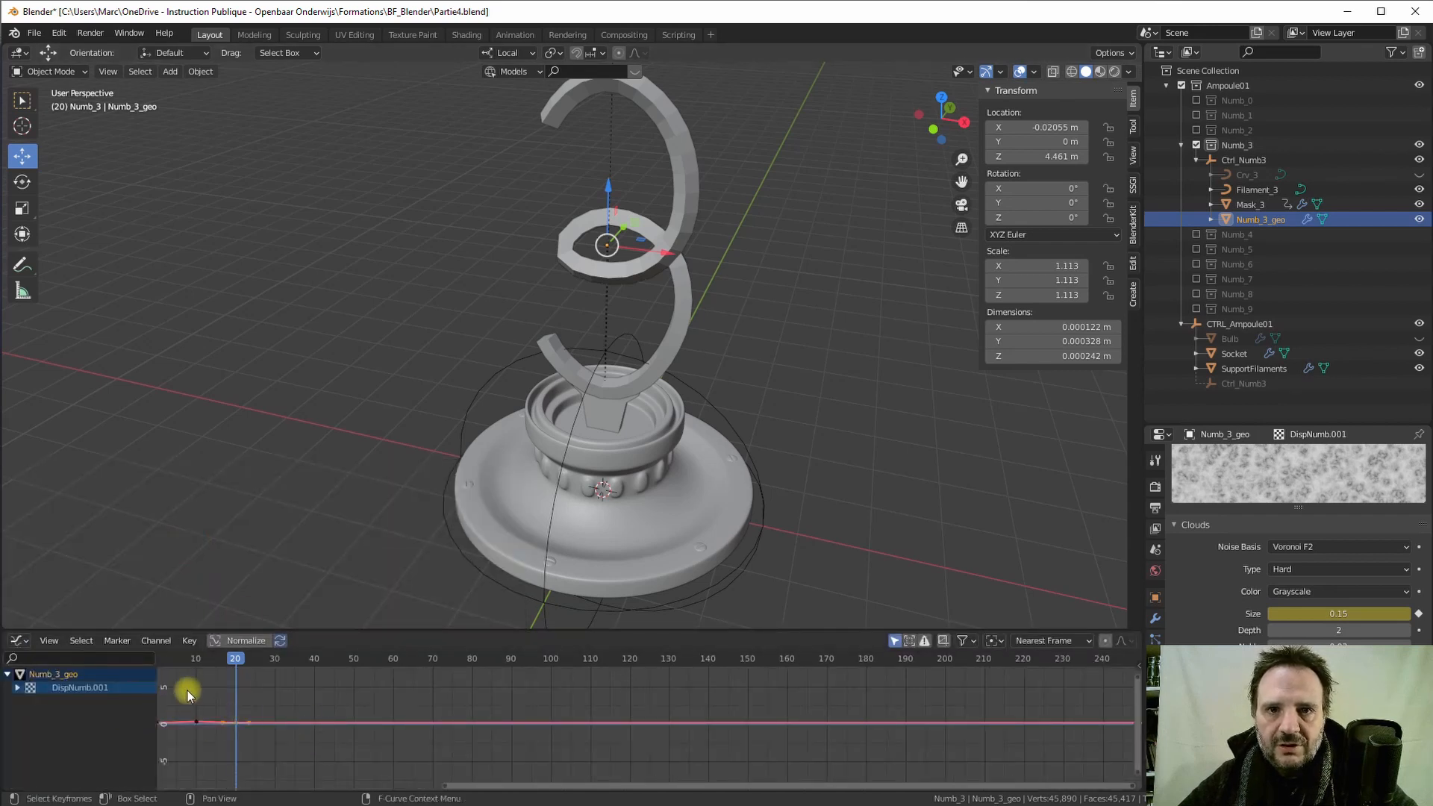
- Select the keyframes in the graph and expand the DispNumb.001 channel to reveal the Noise Size curve
left_click_drag(170, 709, 269, 738)
left_click(60, 688)
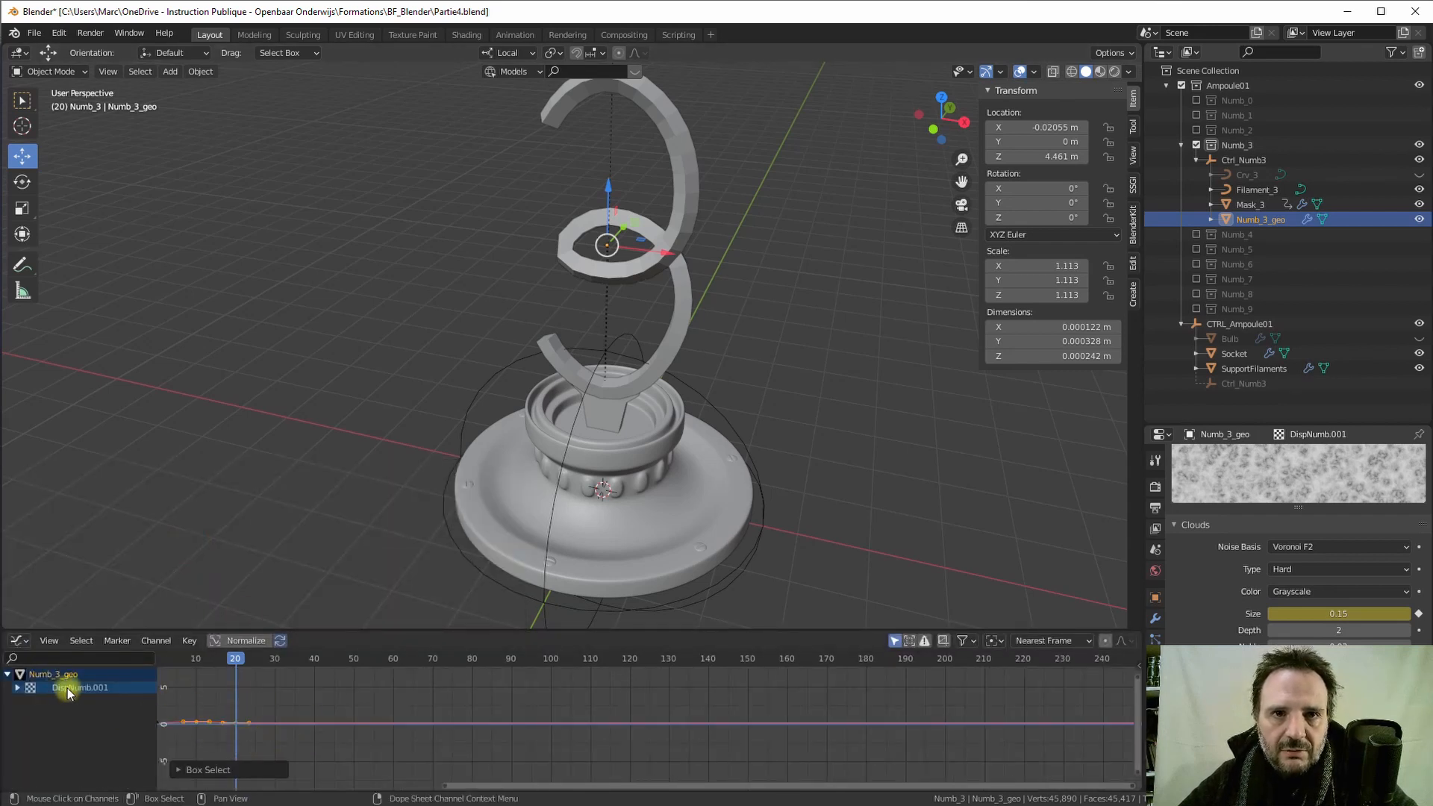
left_click(17, 687)
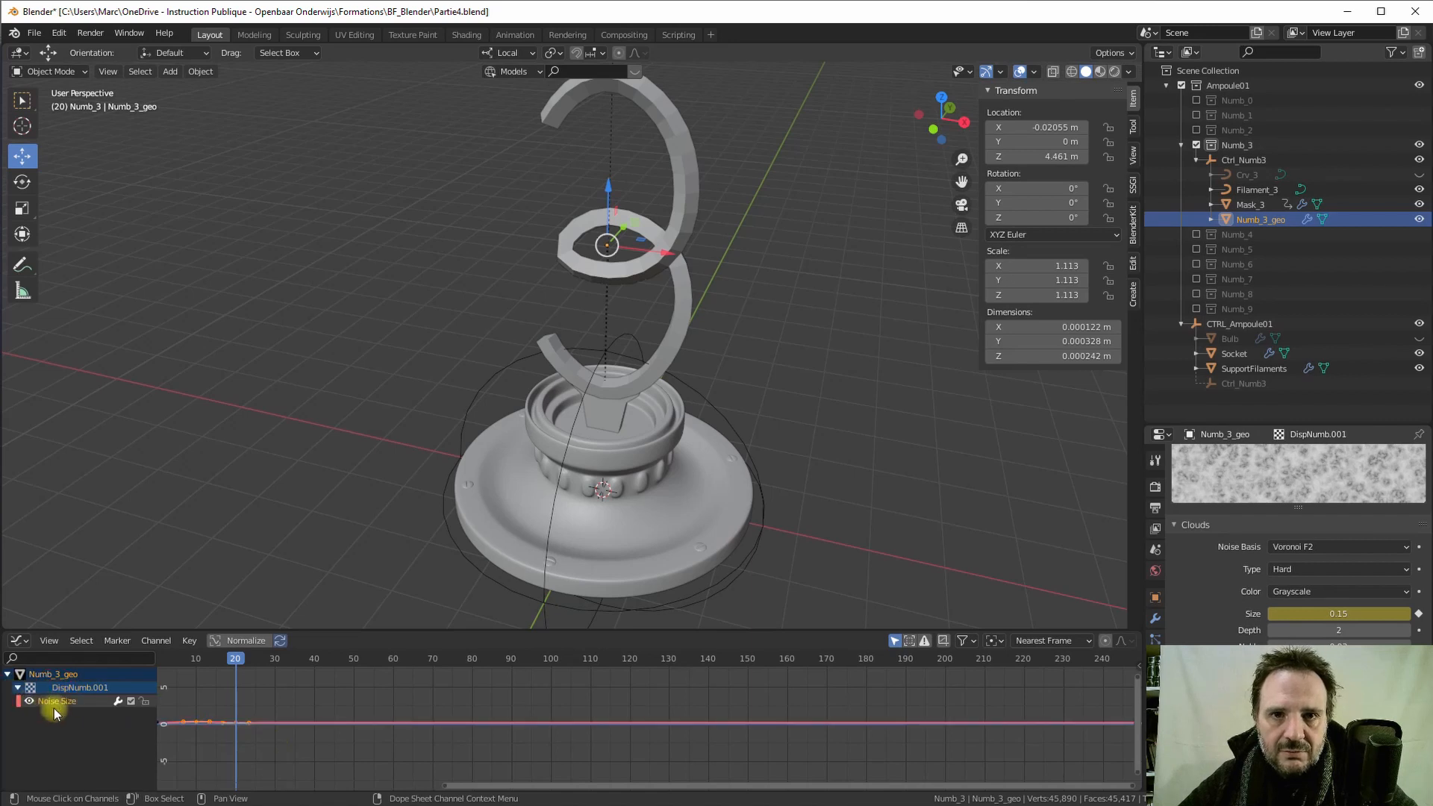
- Enlarge the Graph Editor and add a Cycles modifier to the Noise Size curve
left_click(1136, 668)
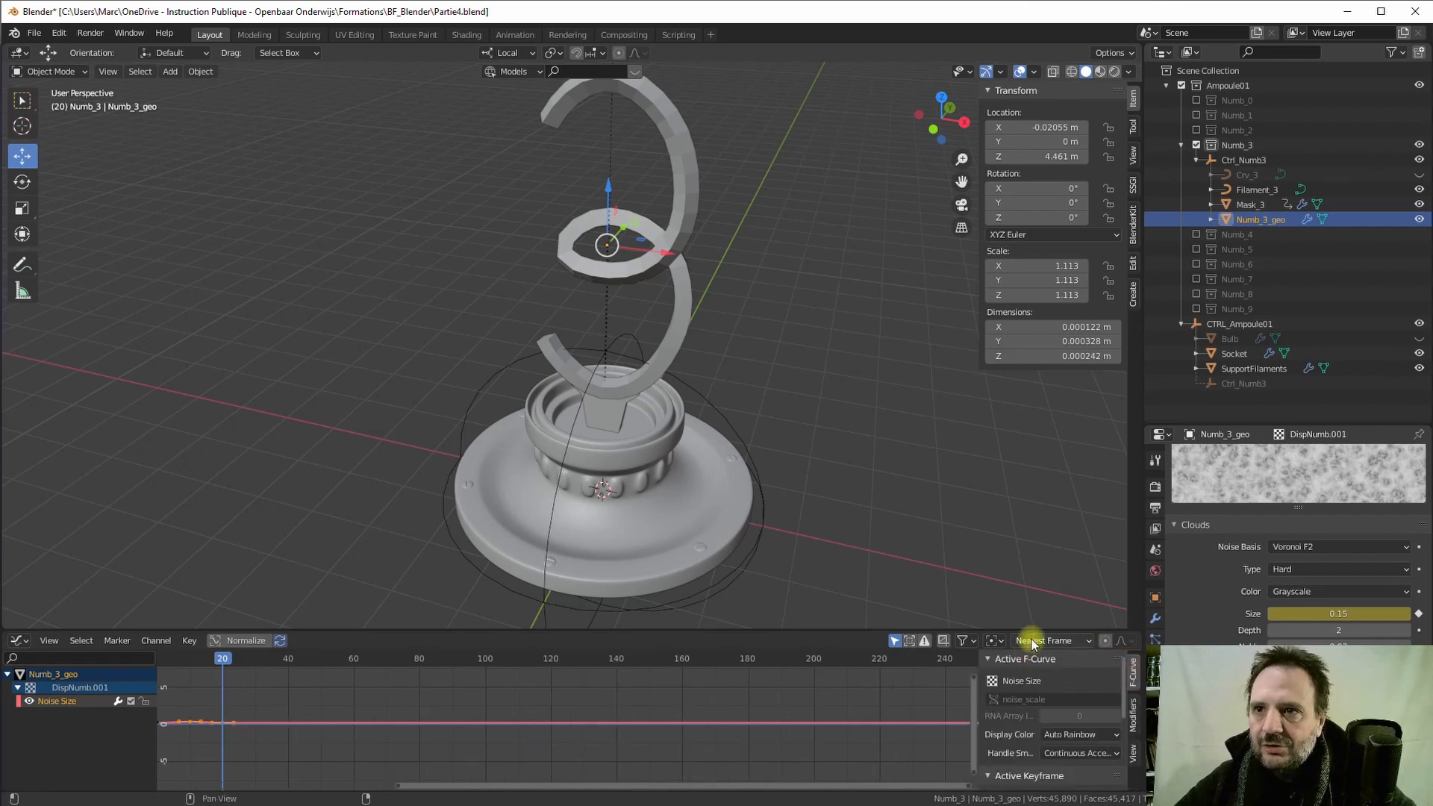
left_click_drag(1031, 632, 1037, 588)
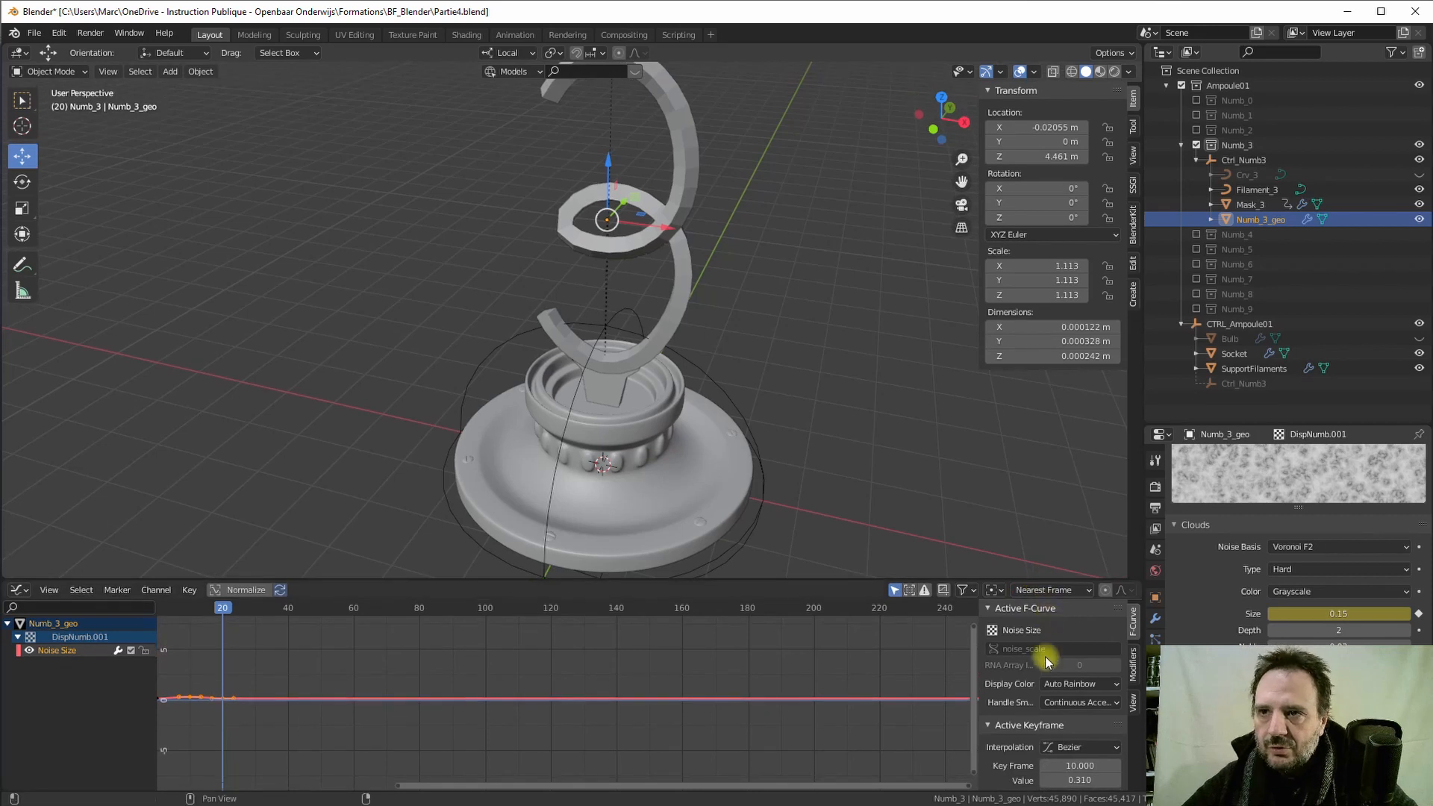
left_click(1134, 670)
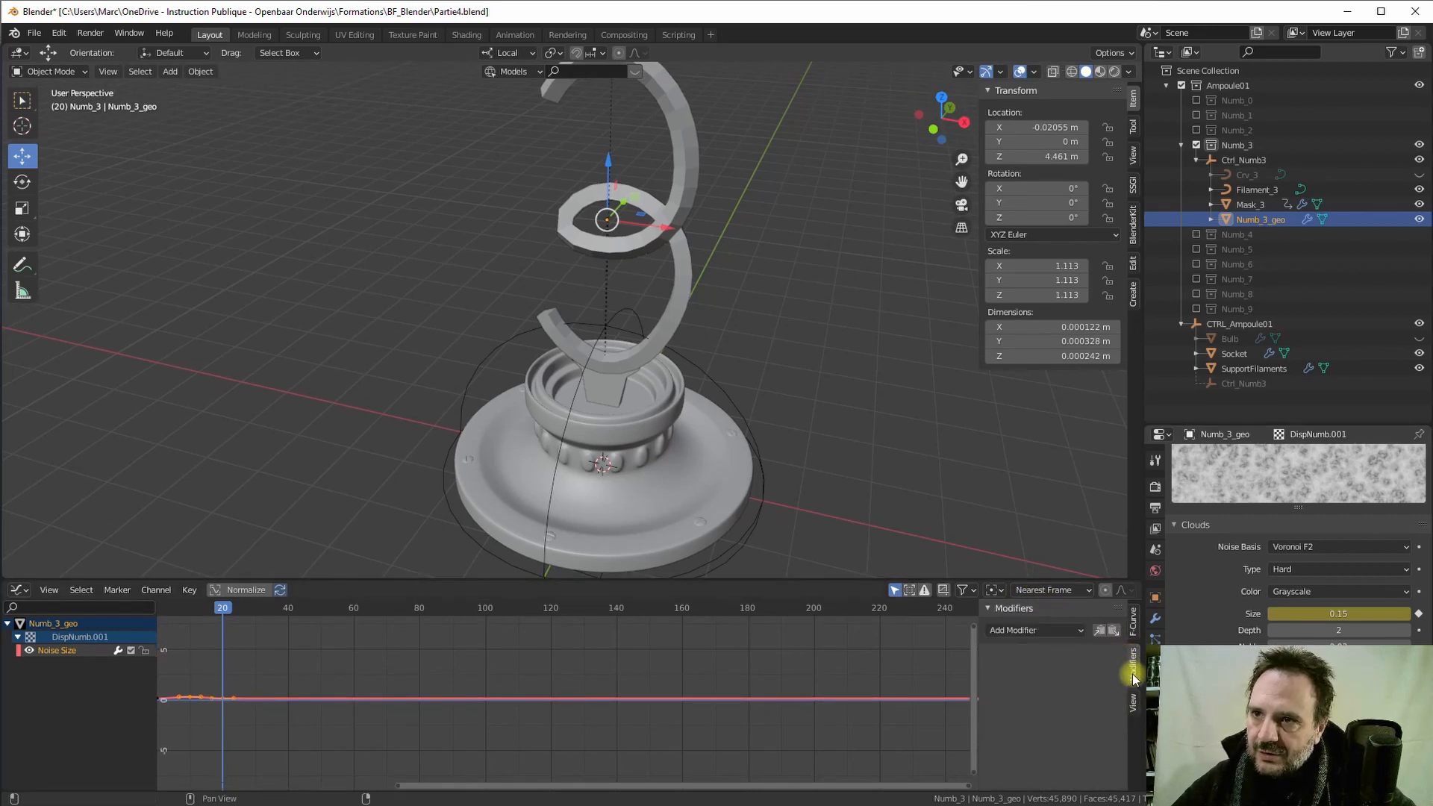
left_click(1036, 630)
left_click(1017, 698)
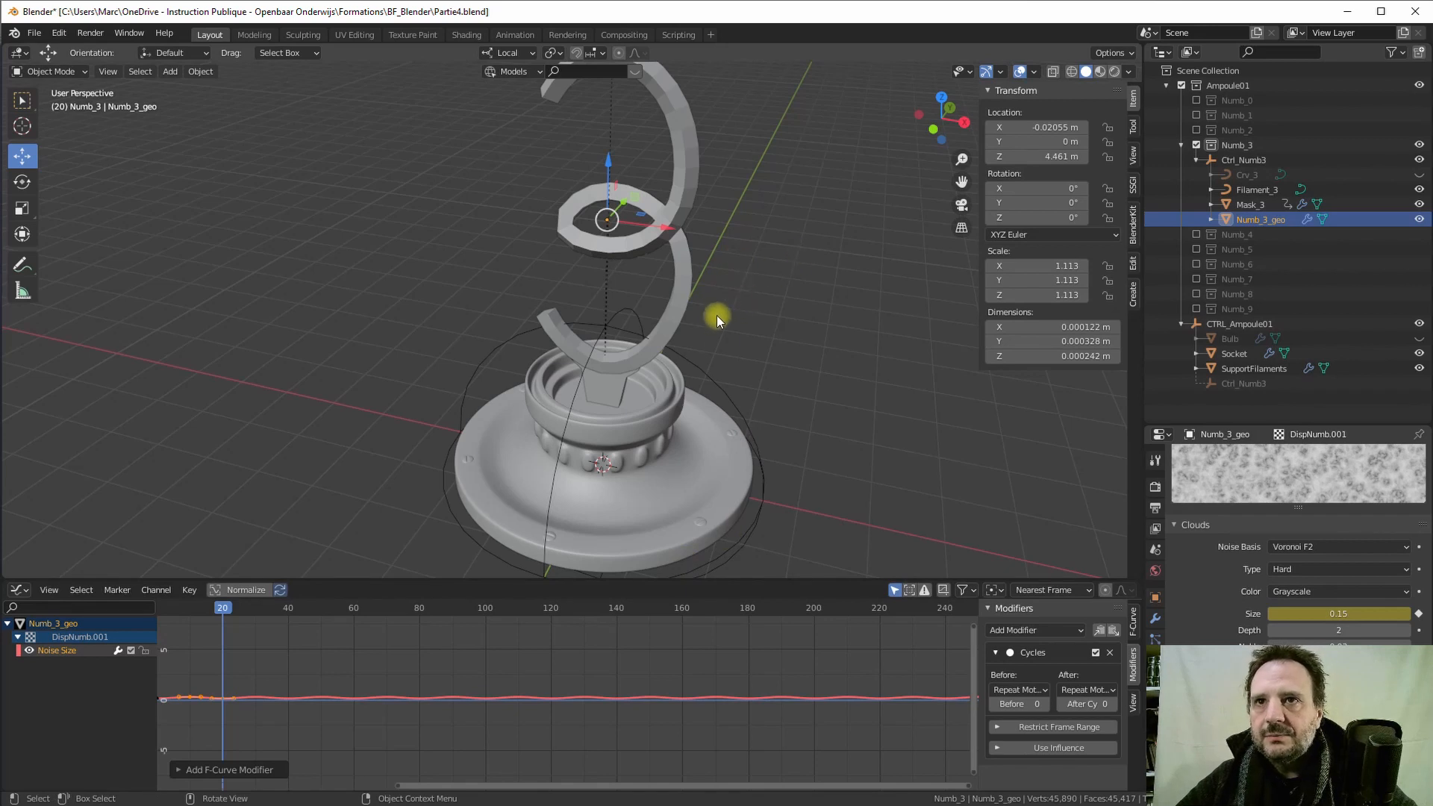
- Scrub from frame 20 to 197 and back to 189 to check the looping displacement, and examine the repeated Noise Size curve
middle_click_drag(785, 404, 831, 352)
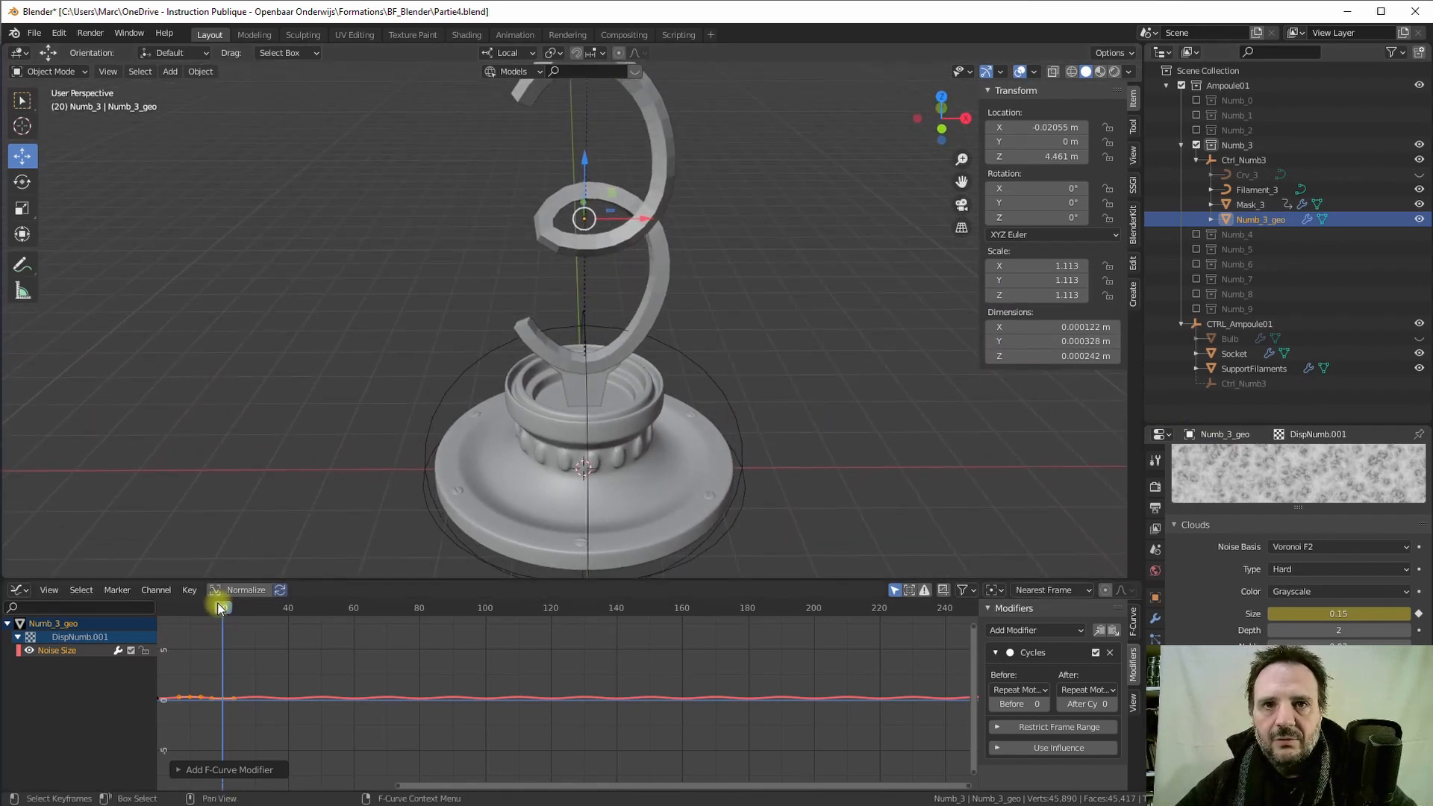
left_click_drag(221, 608, 805, 620)
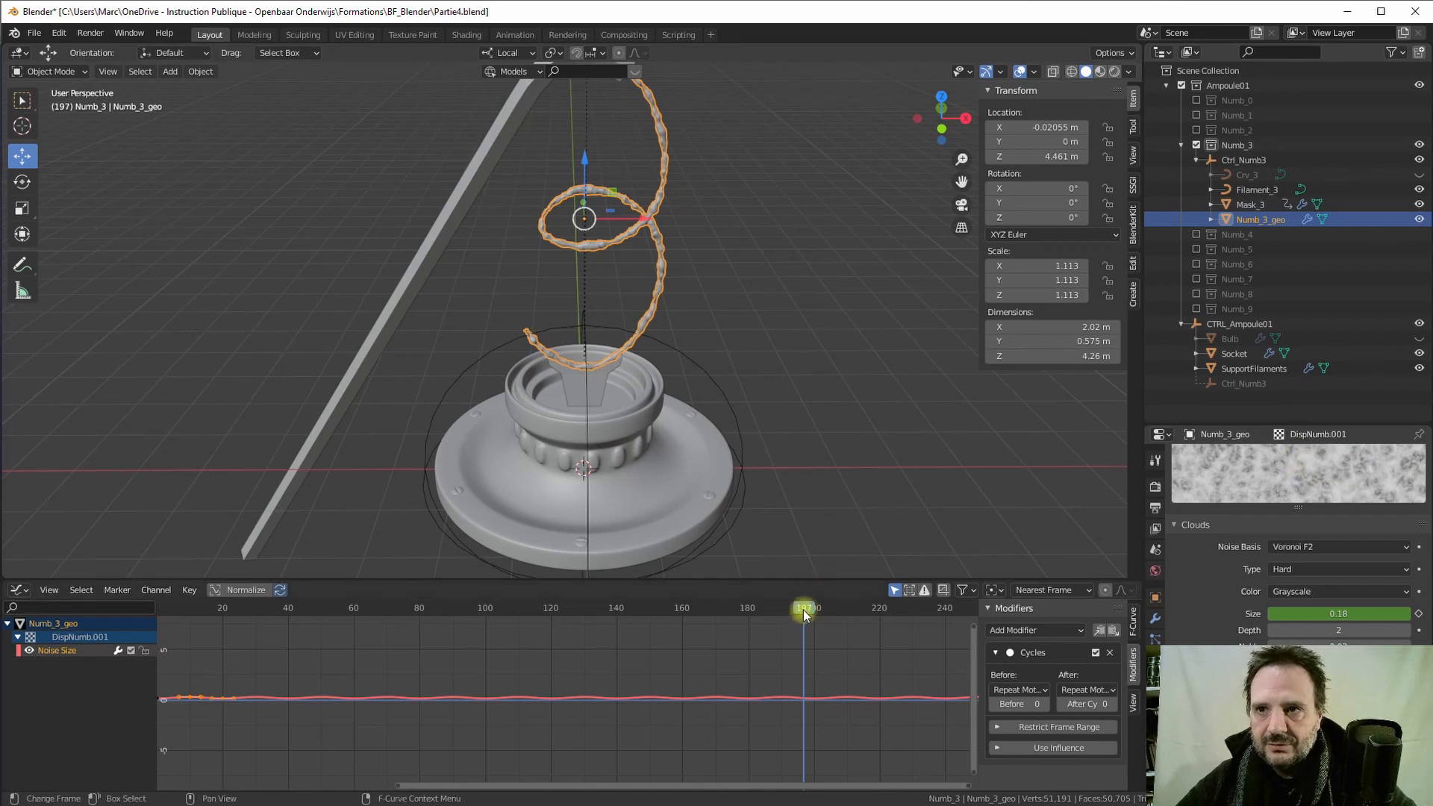
mouse_move(803, 607)
left_mouse_down()
mouse_move(838, 607)
mouse_move(776, 607)
left_mouse_up()
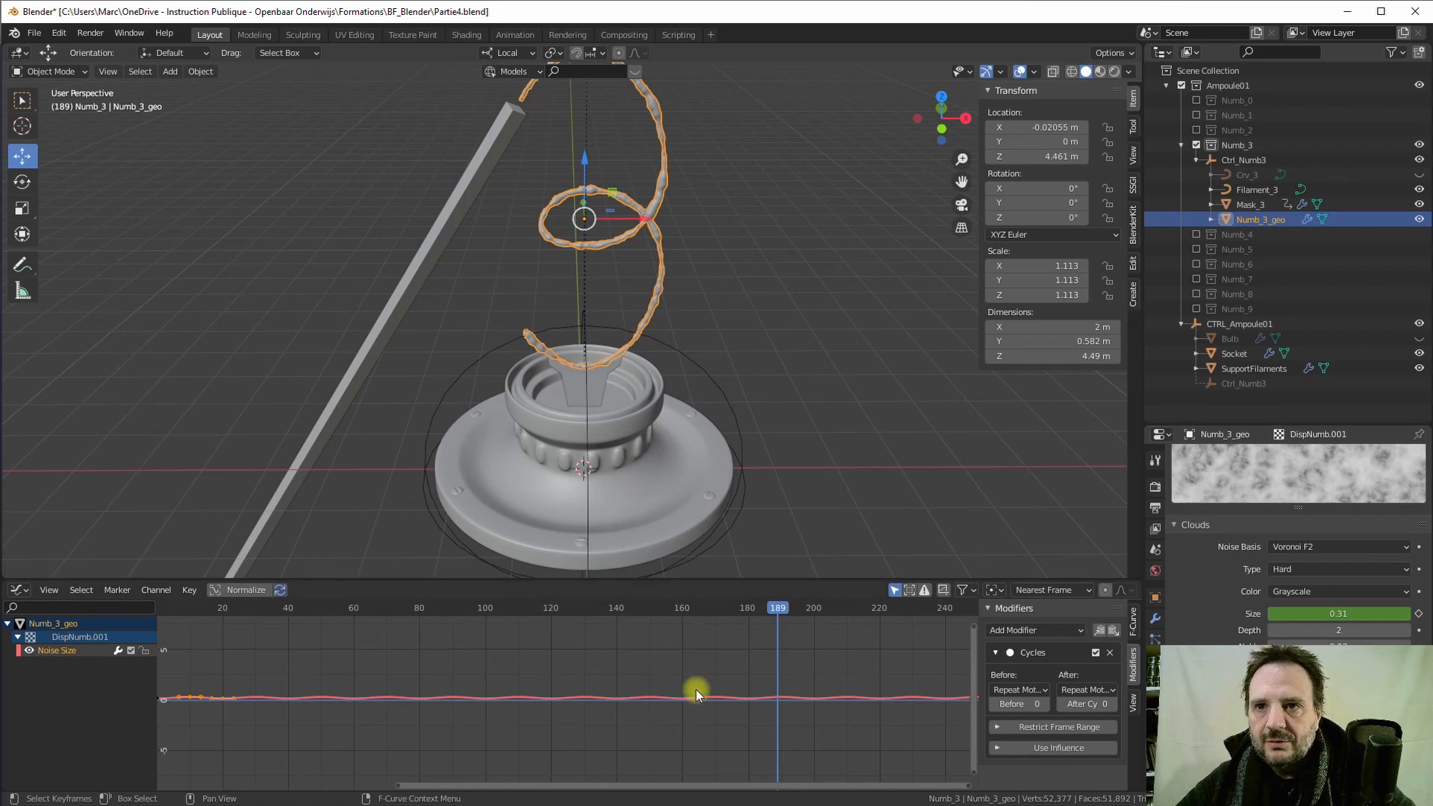
scroll(746, 679, "down", 2)
scroll(822, 672, "down", 11)
mouse_move(735, 651)
middle_mouse_down()
mouse_move(803, 649)
mouse_move(752, 642)
middle_mouse_up()
mouse_move(665, 226)
middle_mouse_down()
mouse_move(608, 218)
mouse_move(665, 209)
mouse_move(642, 239)
mouse_move(643, 225)
middle_mouse_up()
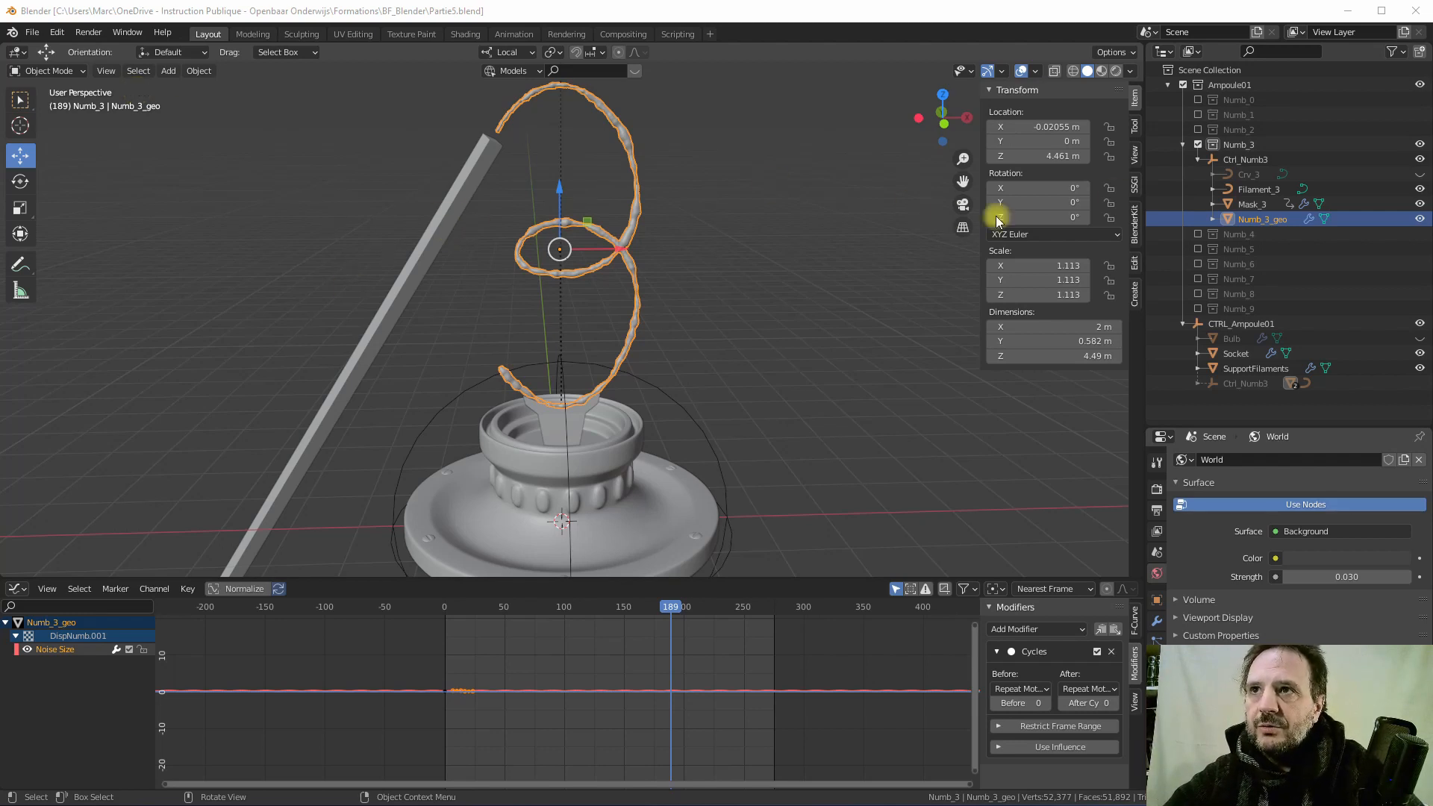
- Collapse the Numb_3 collection and open the Action folder of Animations.blend for appending
left_click(1182, 145)
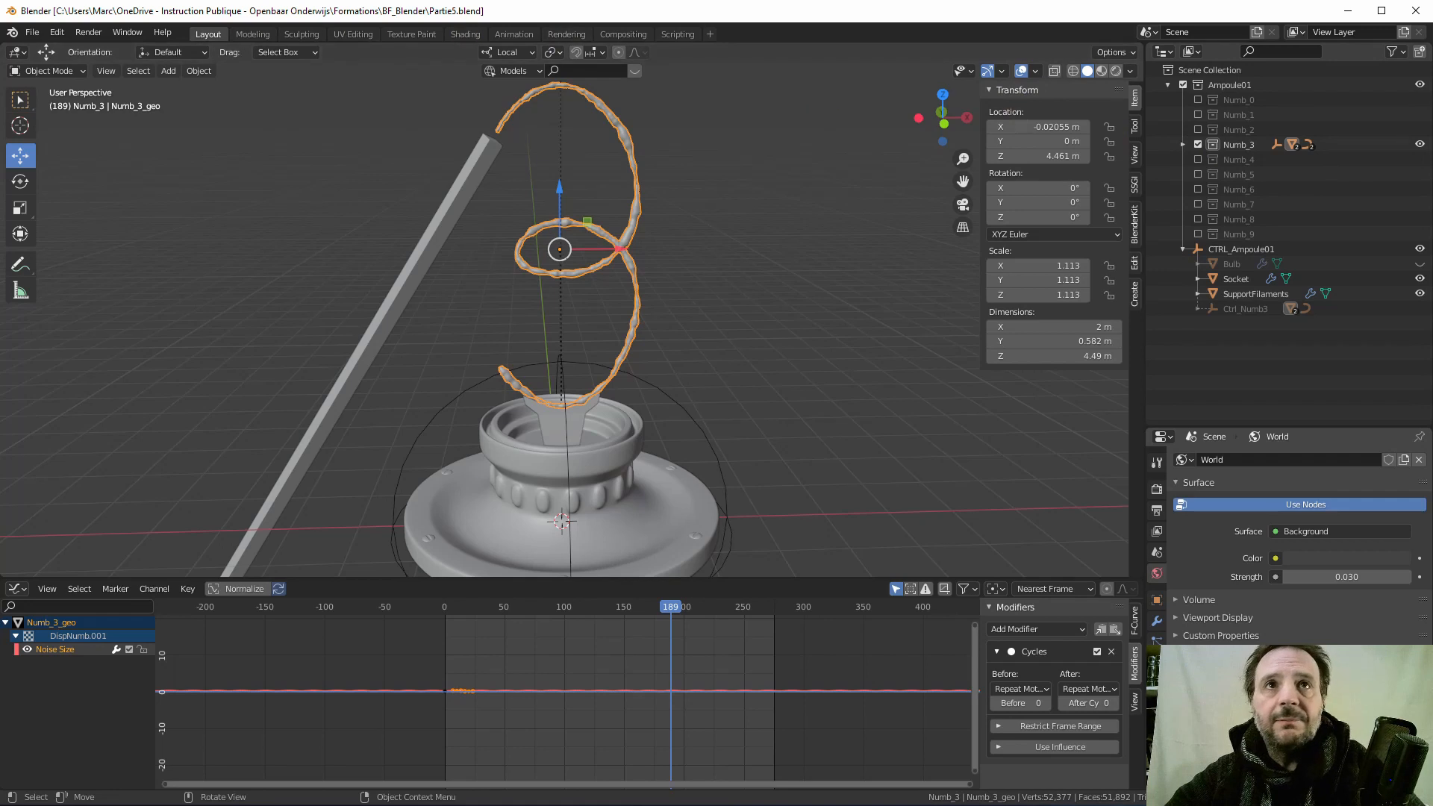
left_click(32, 33)
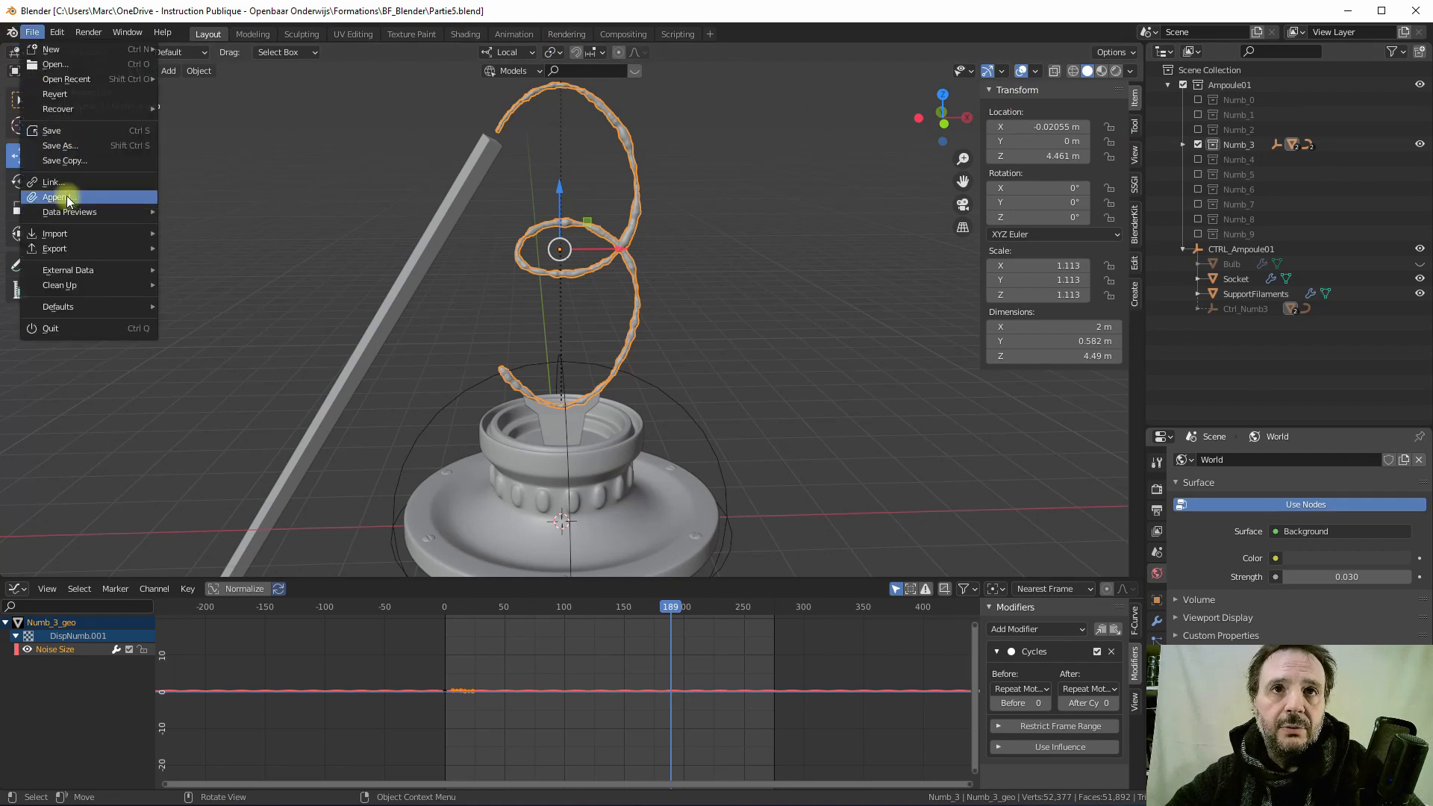
left_click(66, 195)
left_click_drag(527, 205, 419, 146)
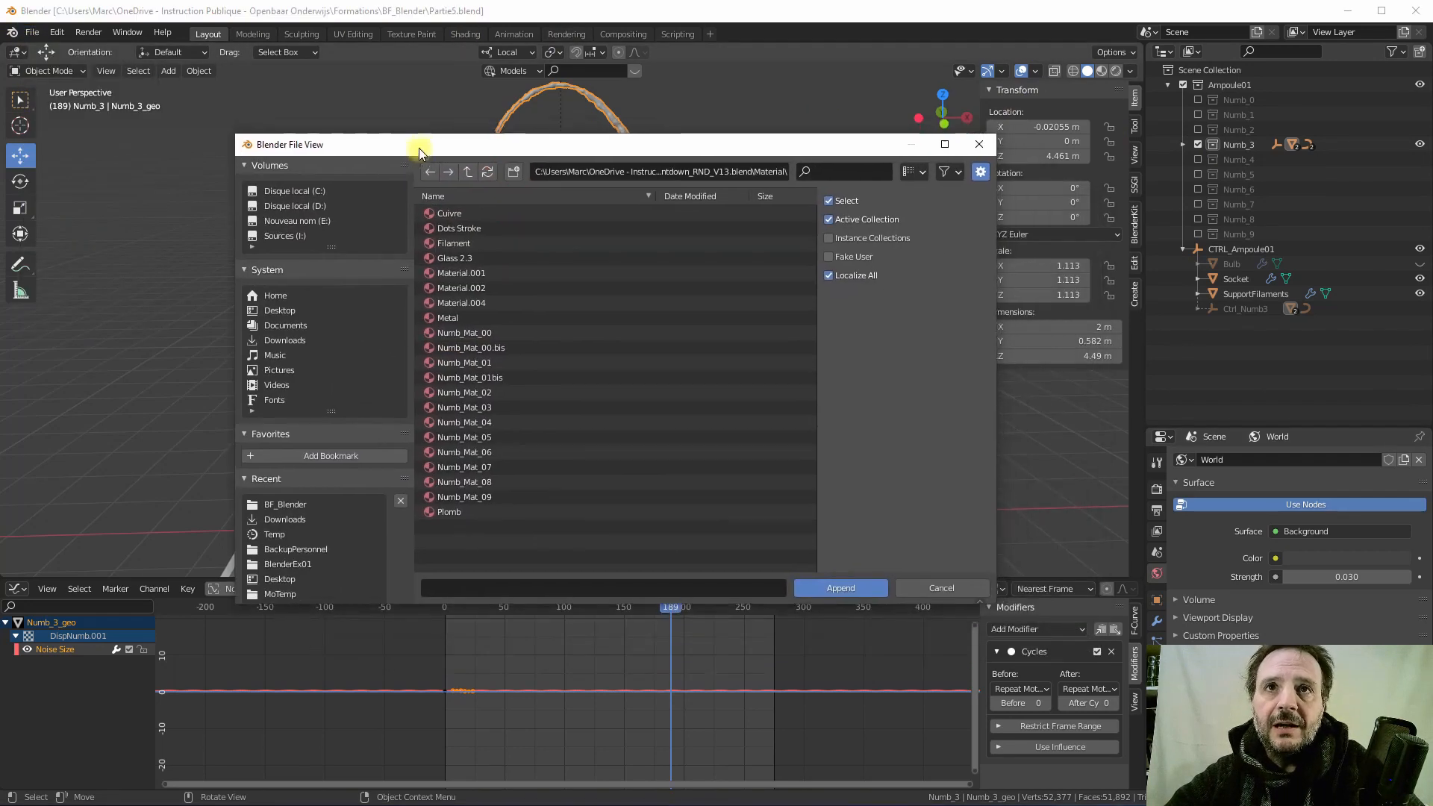
left_click(470, 172)
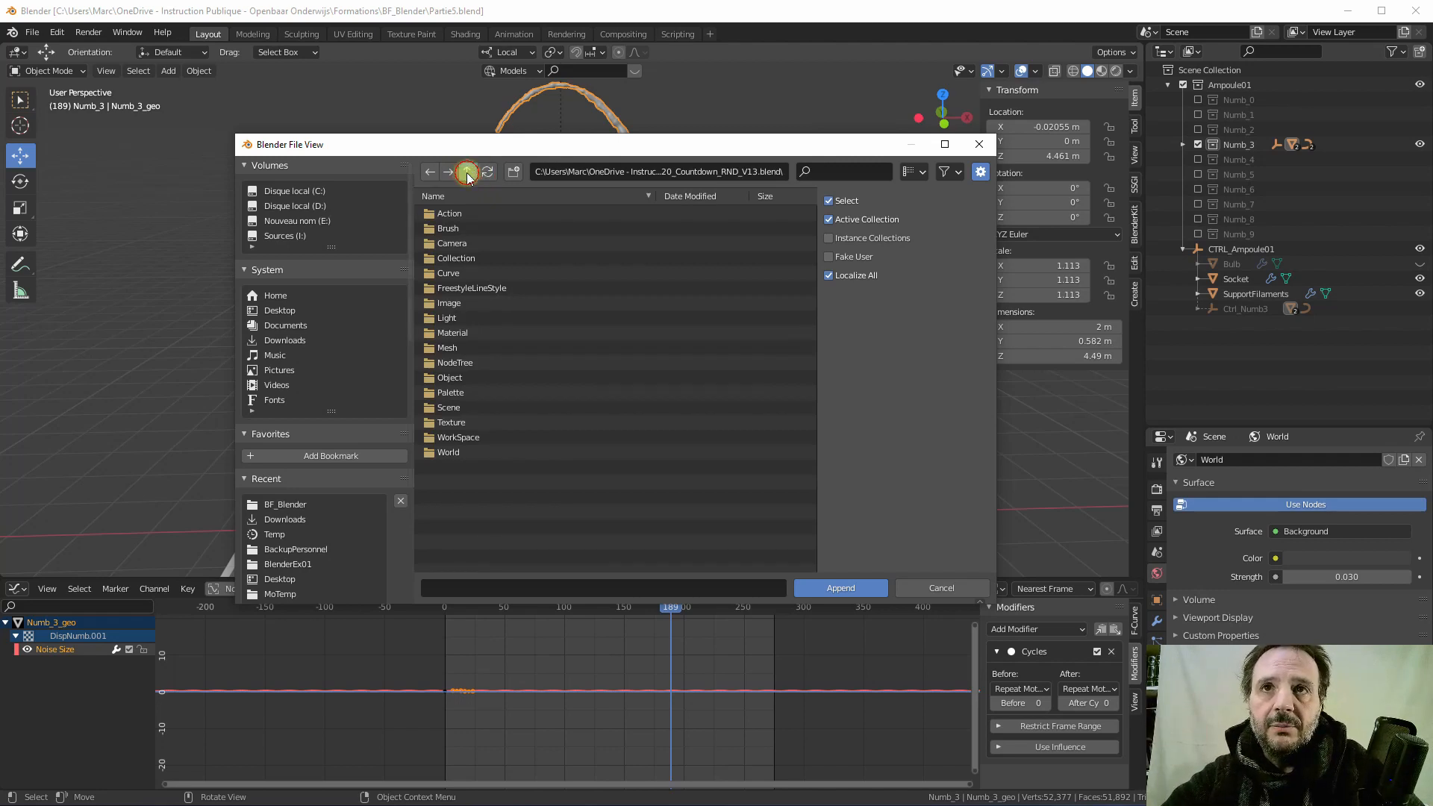
left_click(470, 173)
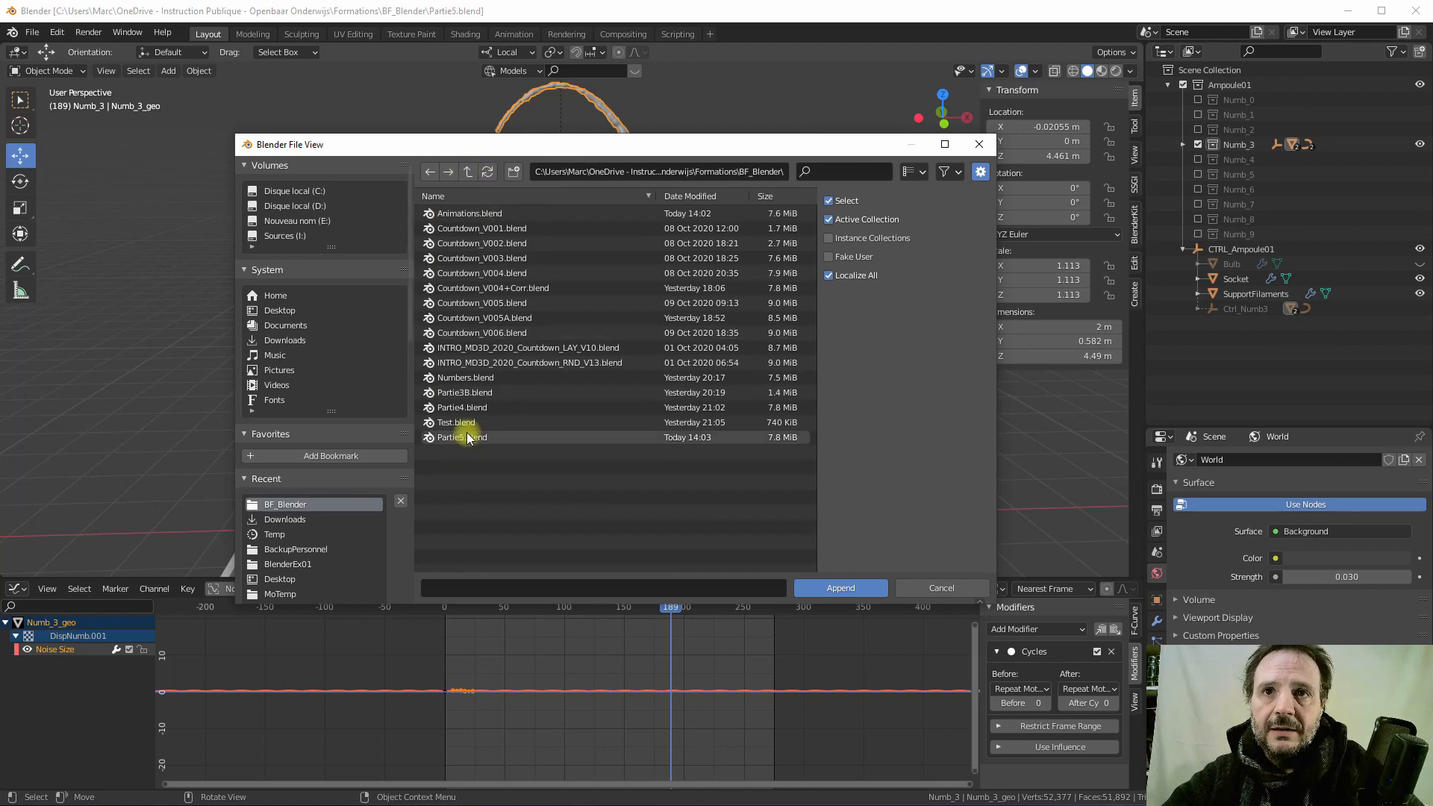
double_click(455, 214)
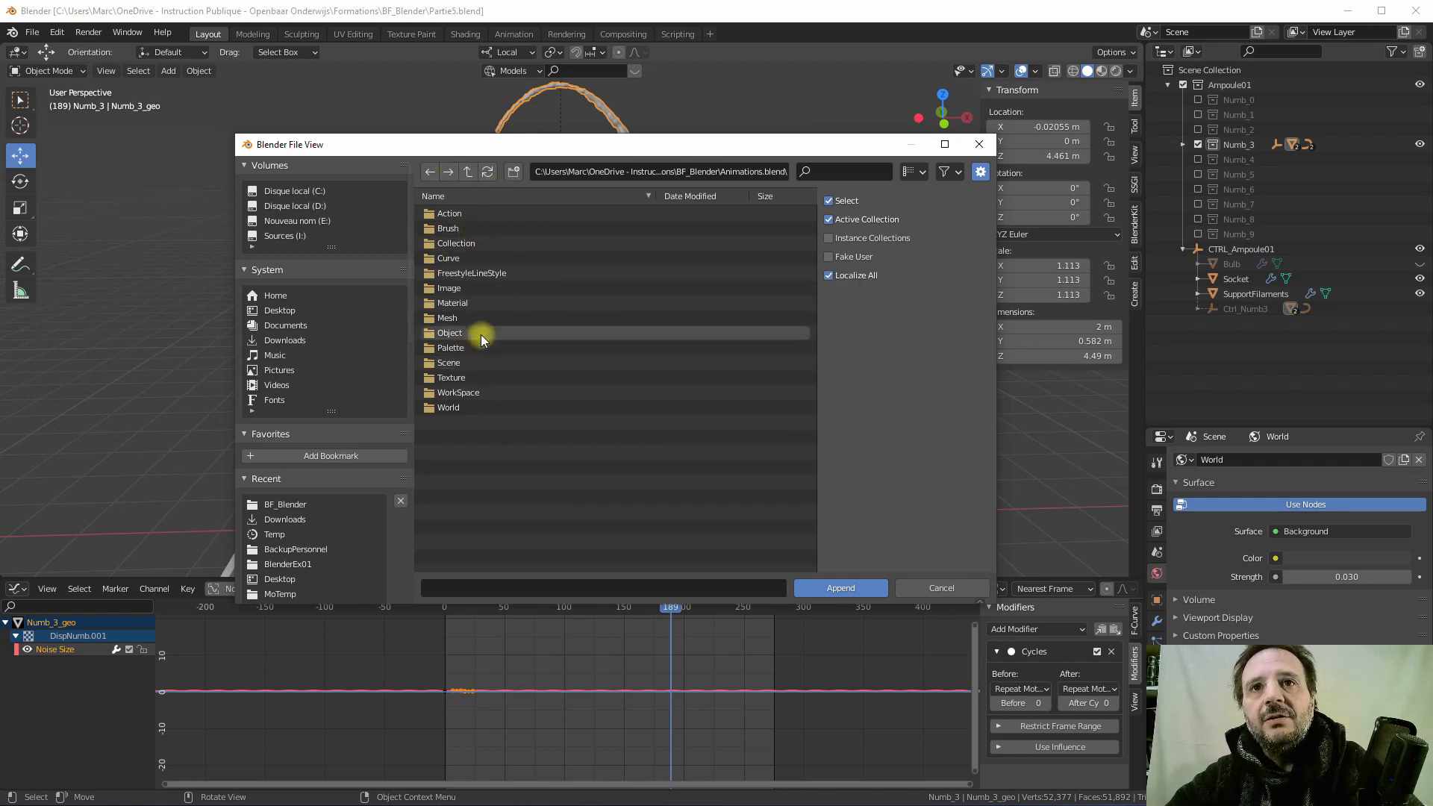
left_click(445, 213)
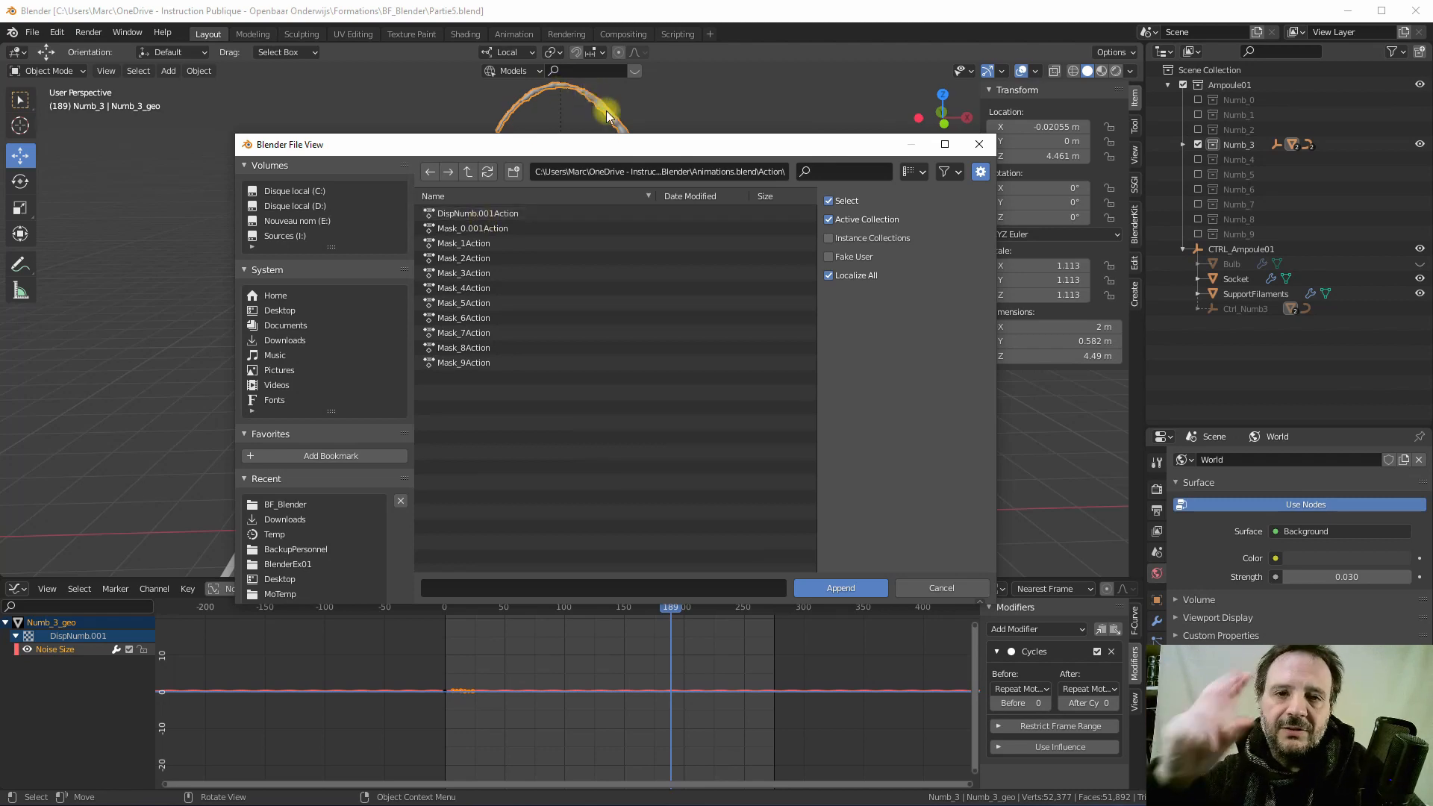
- Append Mask_0.001Action, Mask_1Action, Mask_2Action and Mask_4Action through Mask_9Action from Animations.blend
left_click(481, 230)
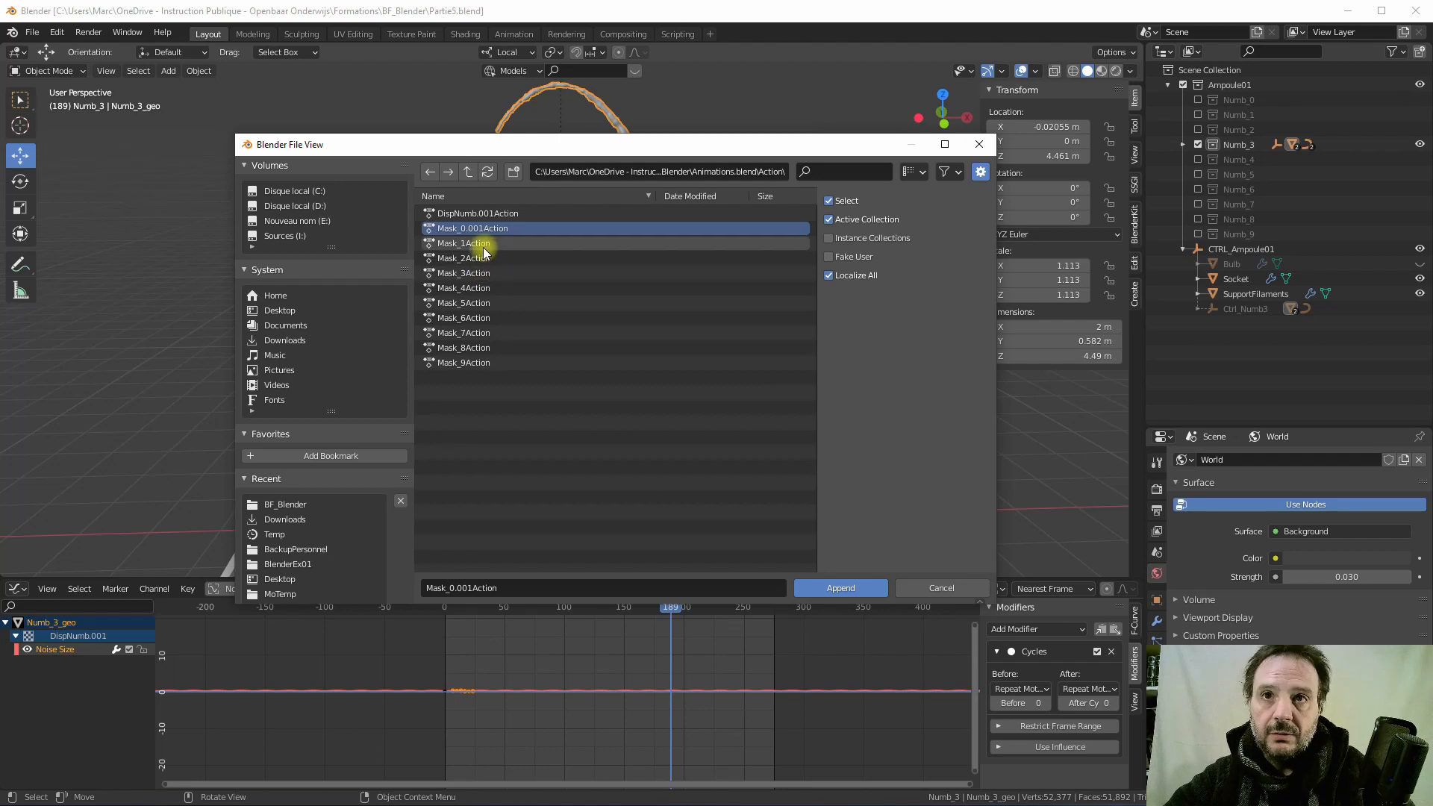
left_click(482, 257, "shift")
left_click(476, 289, "ctrl")
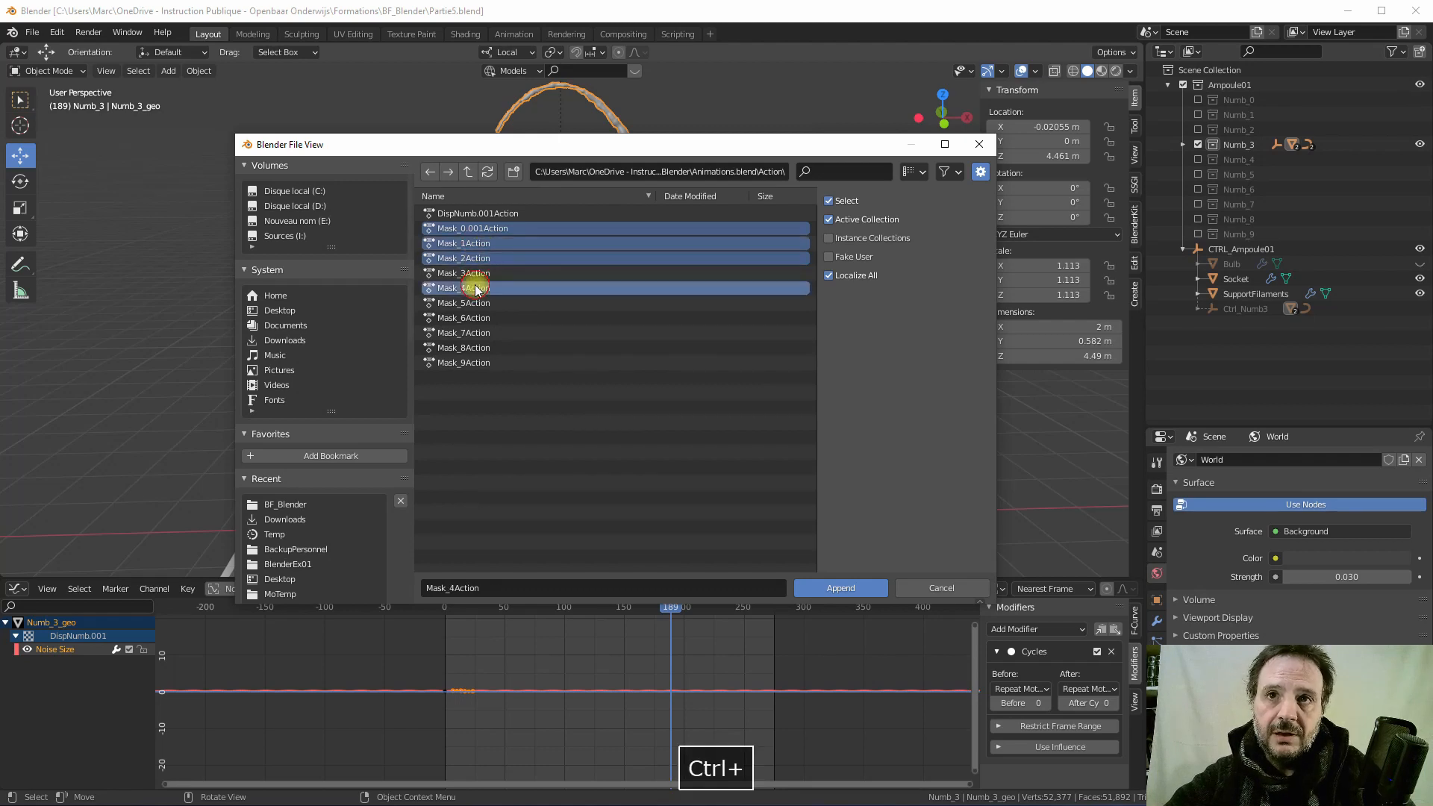
left_click(470, 305, "ctrl")
left_click(467, 319, "ctrl")
left_click(467, 333, "ctrl")
left_click(470, 348, "ctrl")
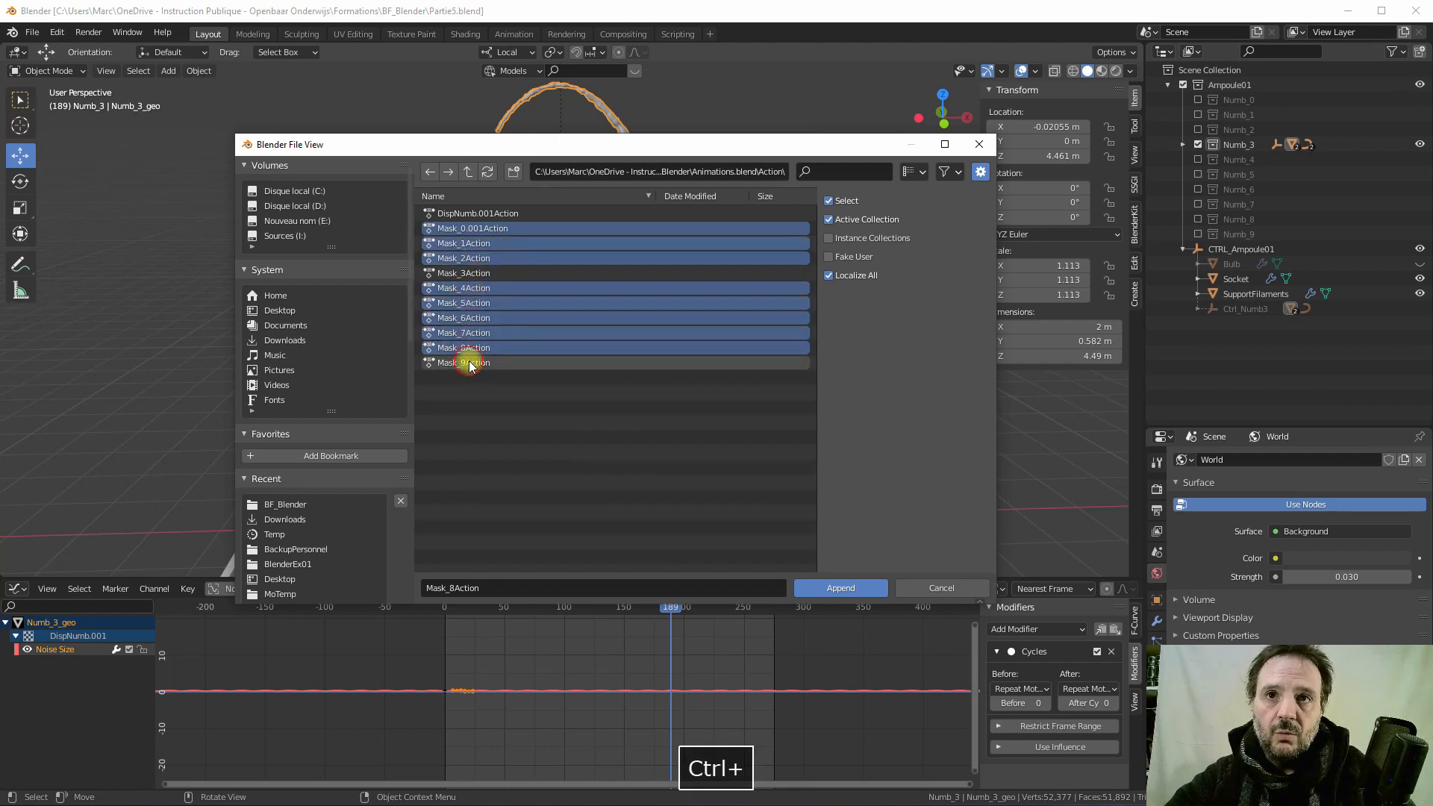
left_click(469, 364, "ctrl")
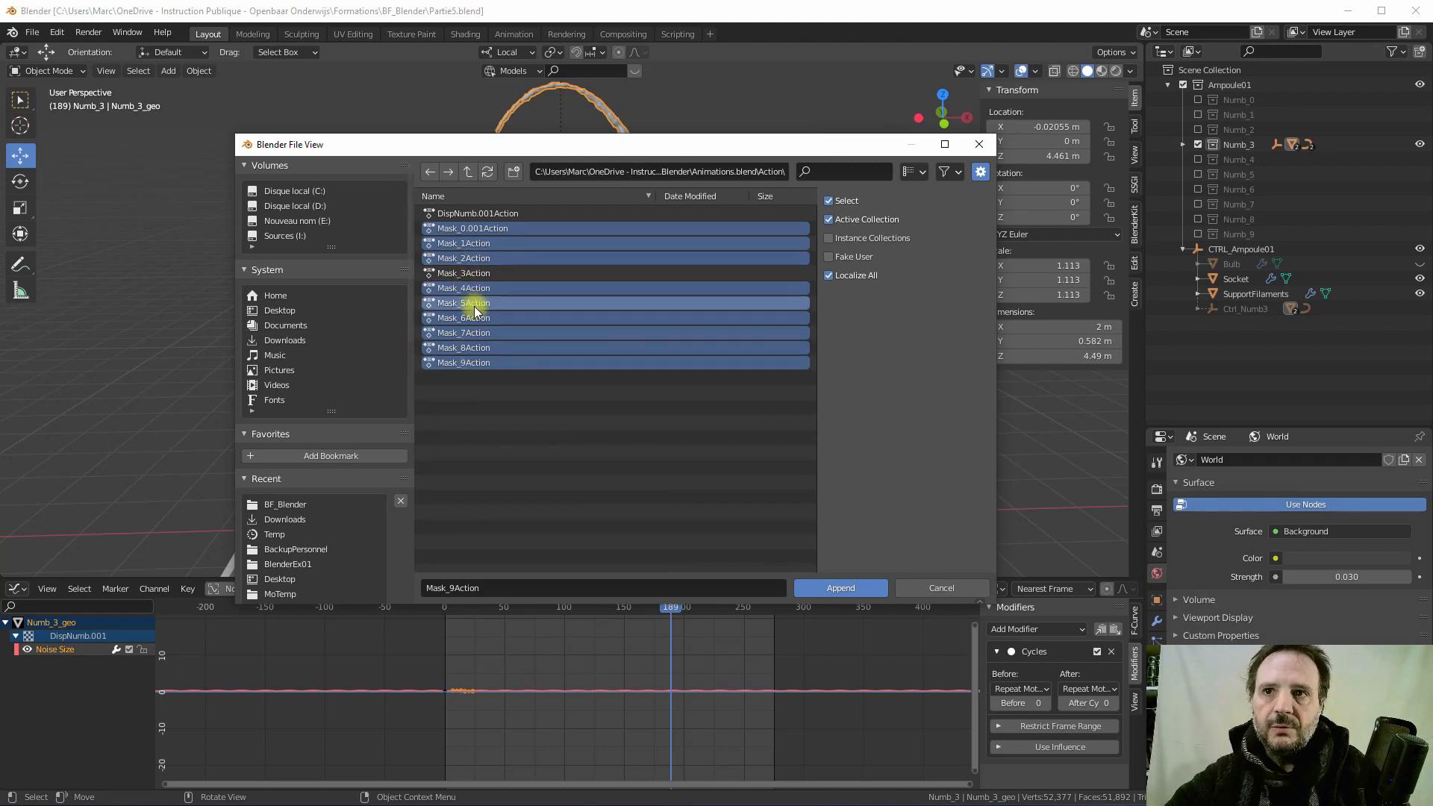
left_click(844, 590)
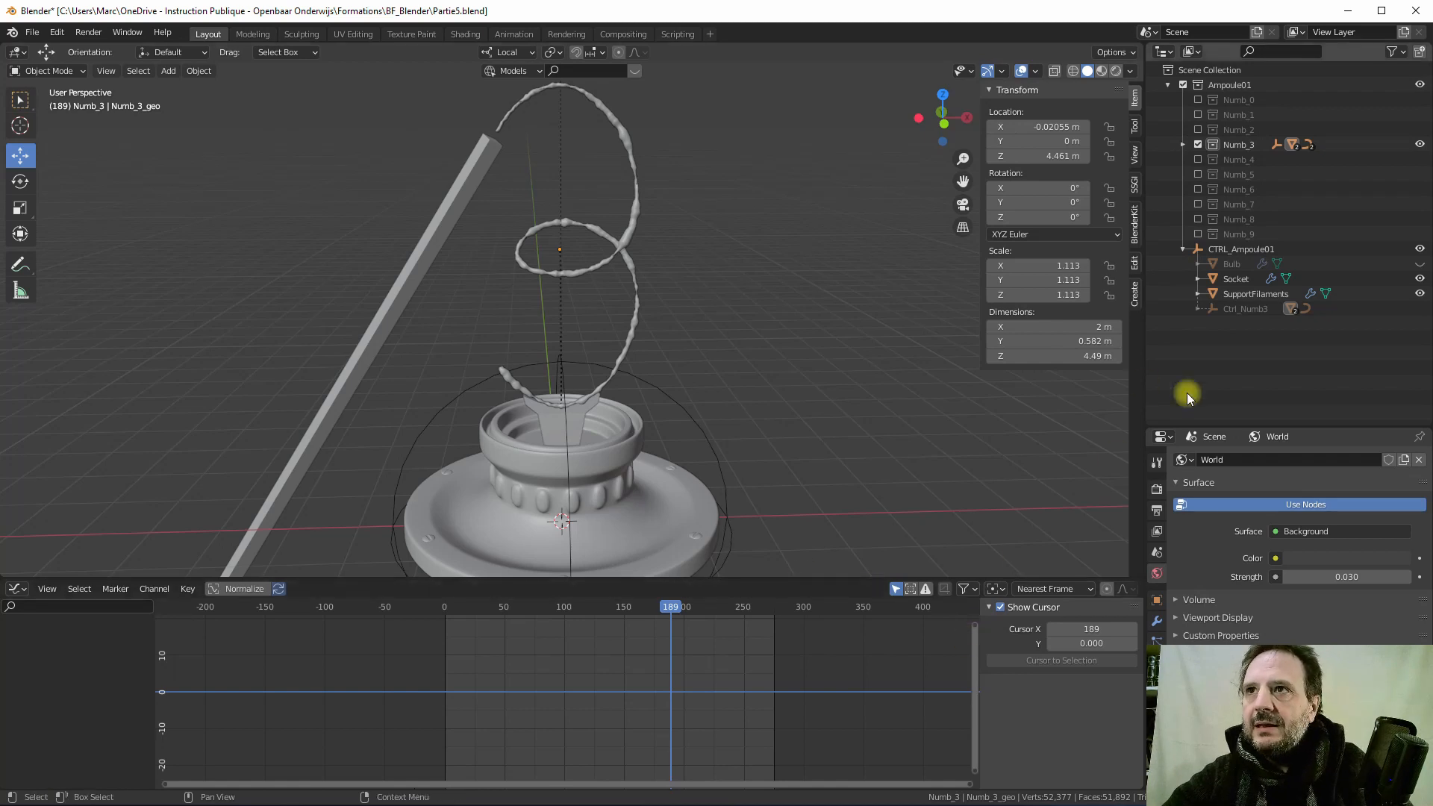
- Examine the file's actions in the Outliner's Blender File display mode and return it to View Layer mode
left_click(1198, 52)
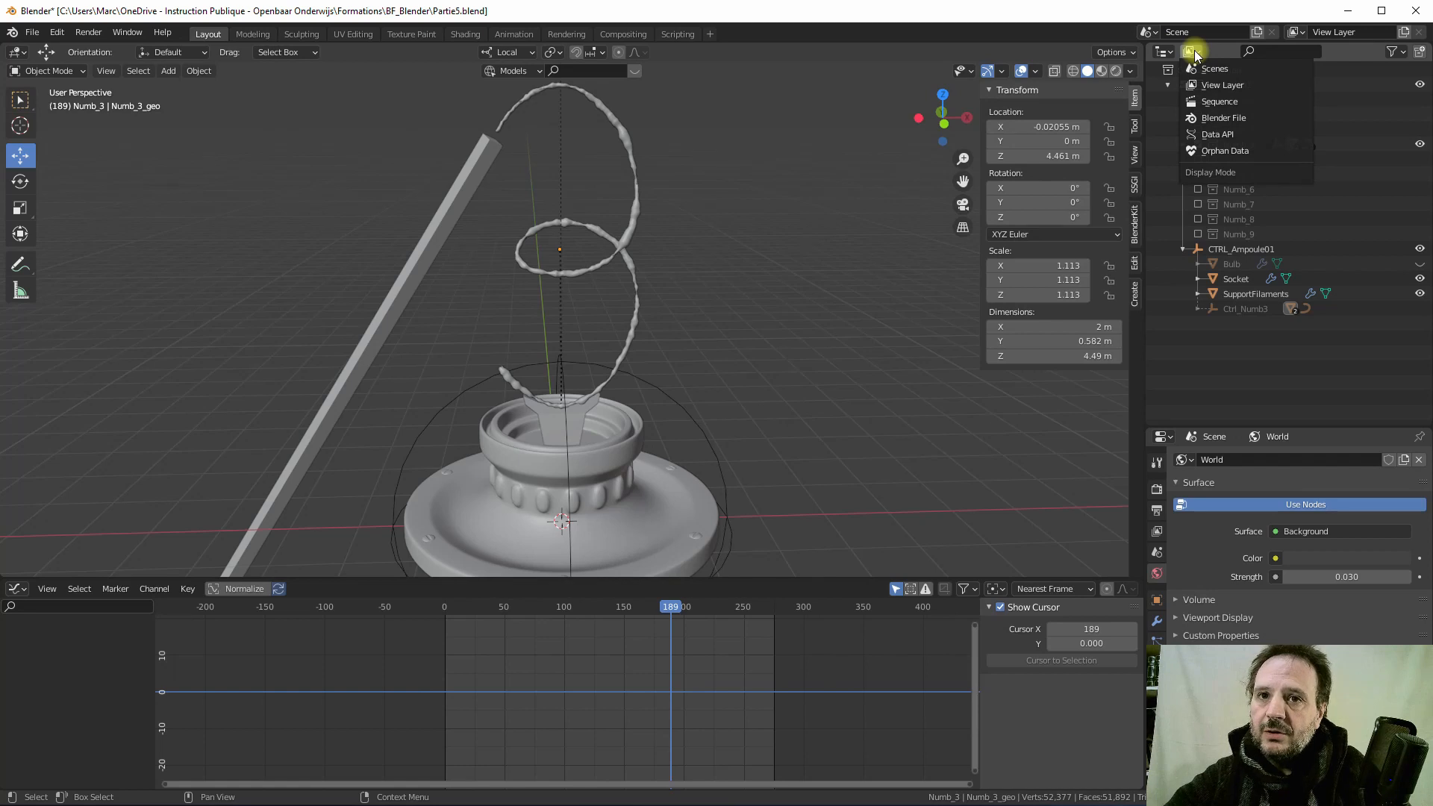
left_click(1229, 118)
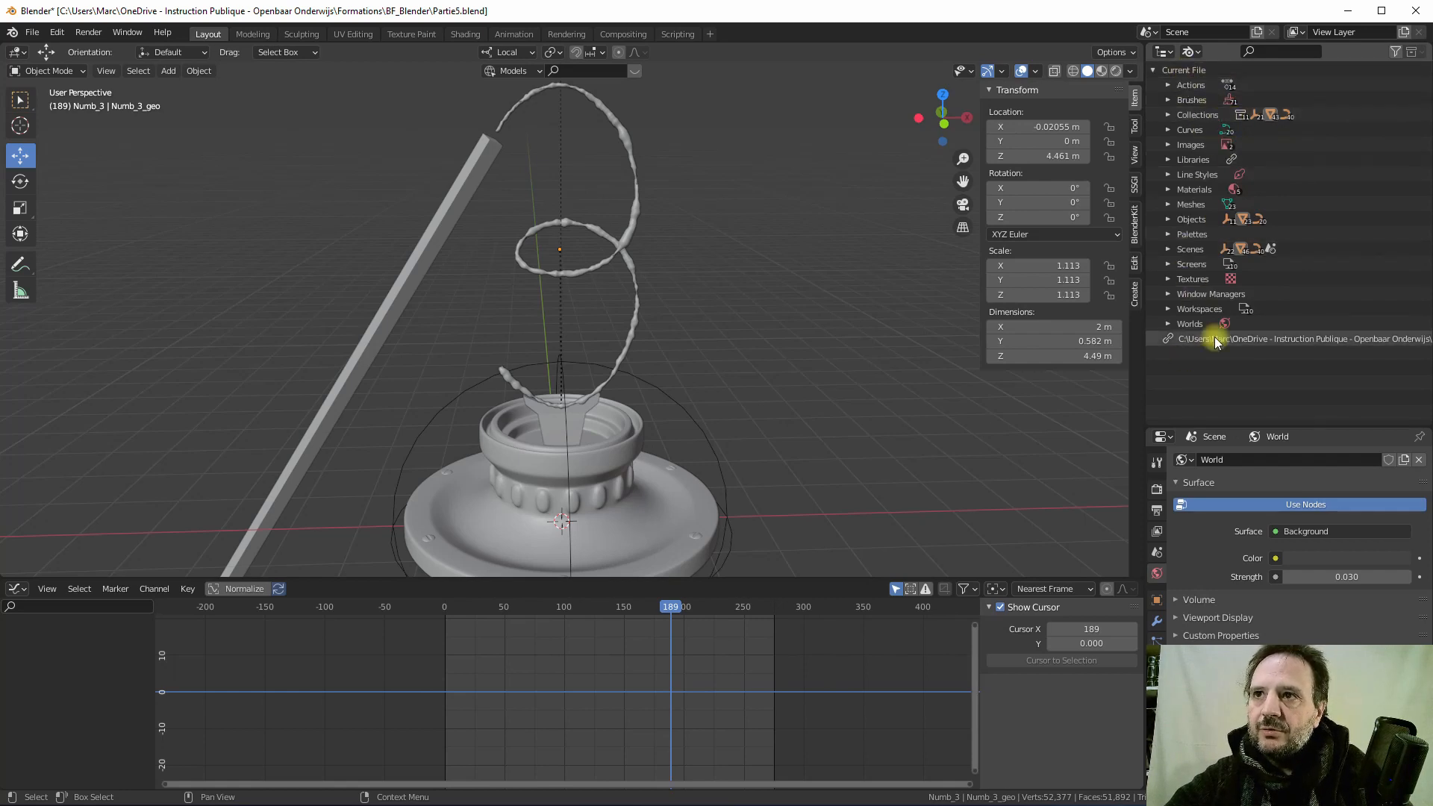
left_click(1169, 86)
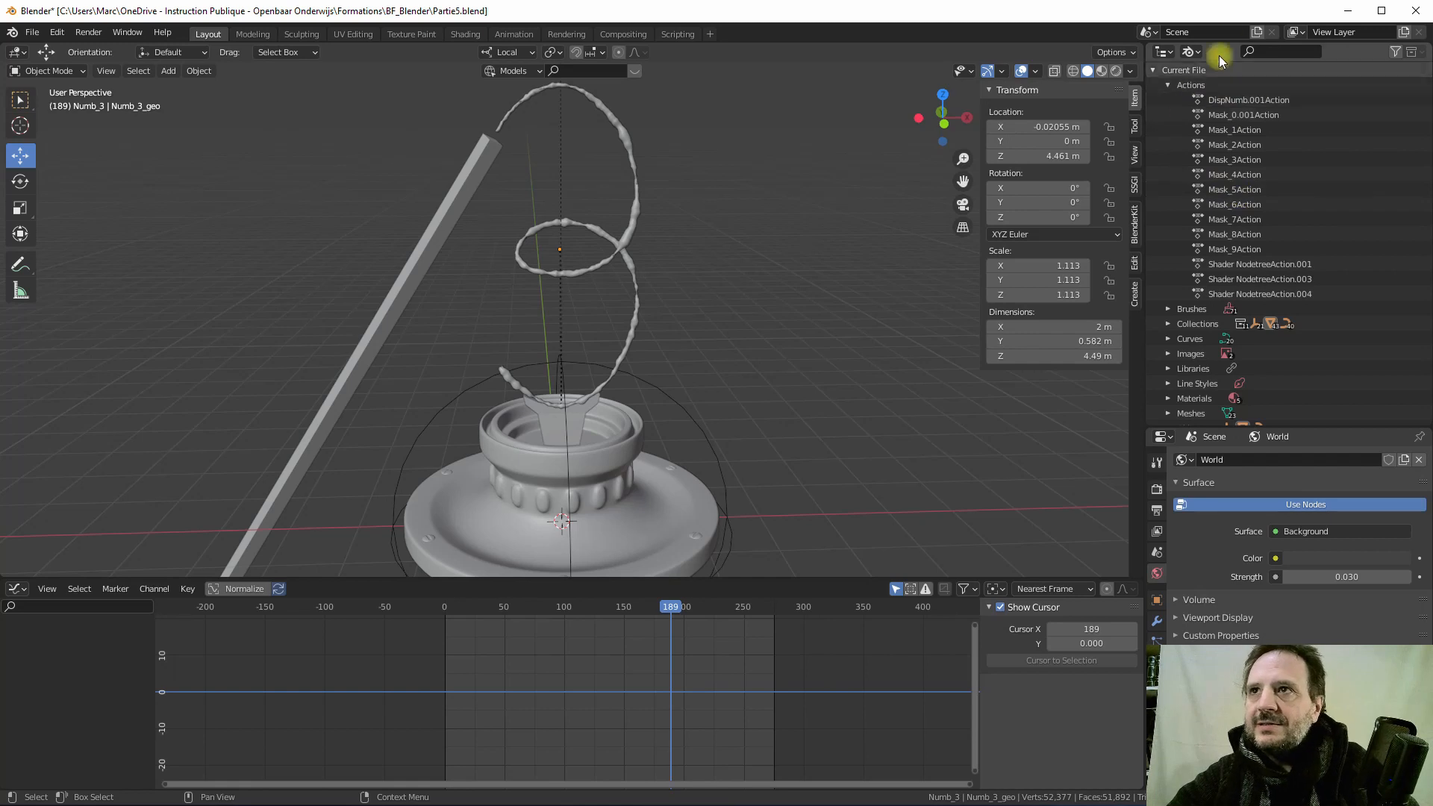
left_click(1192, 52)
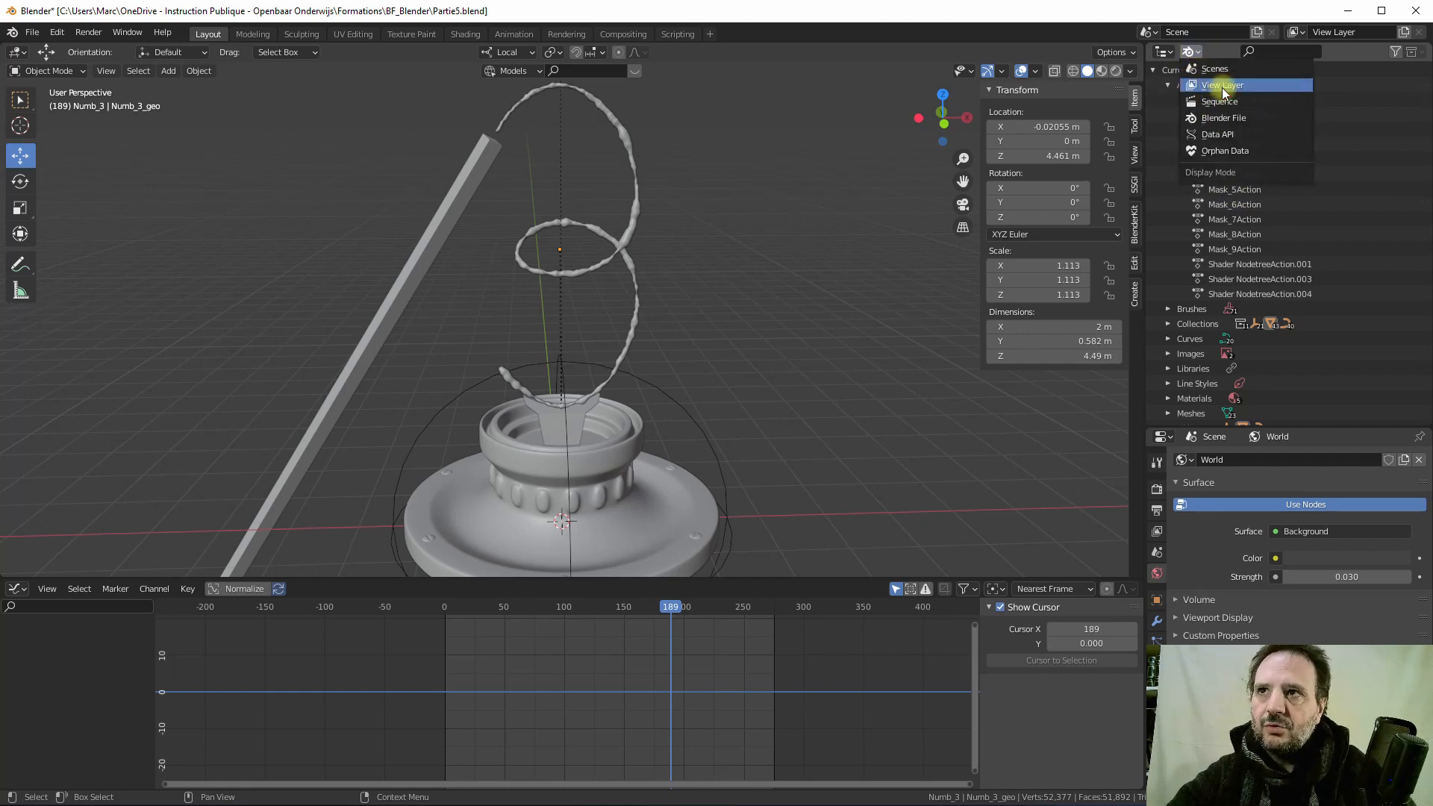
left_click(1221, 87)
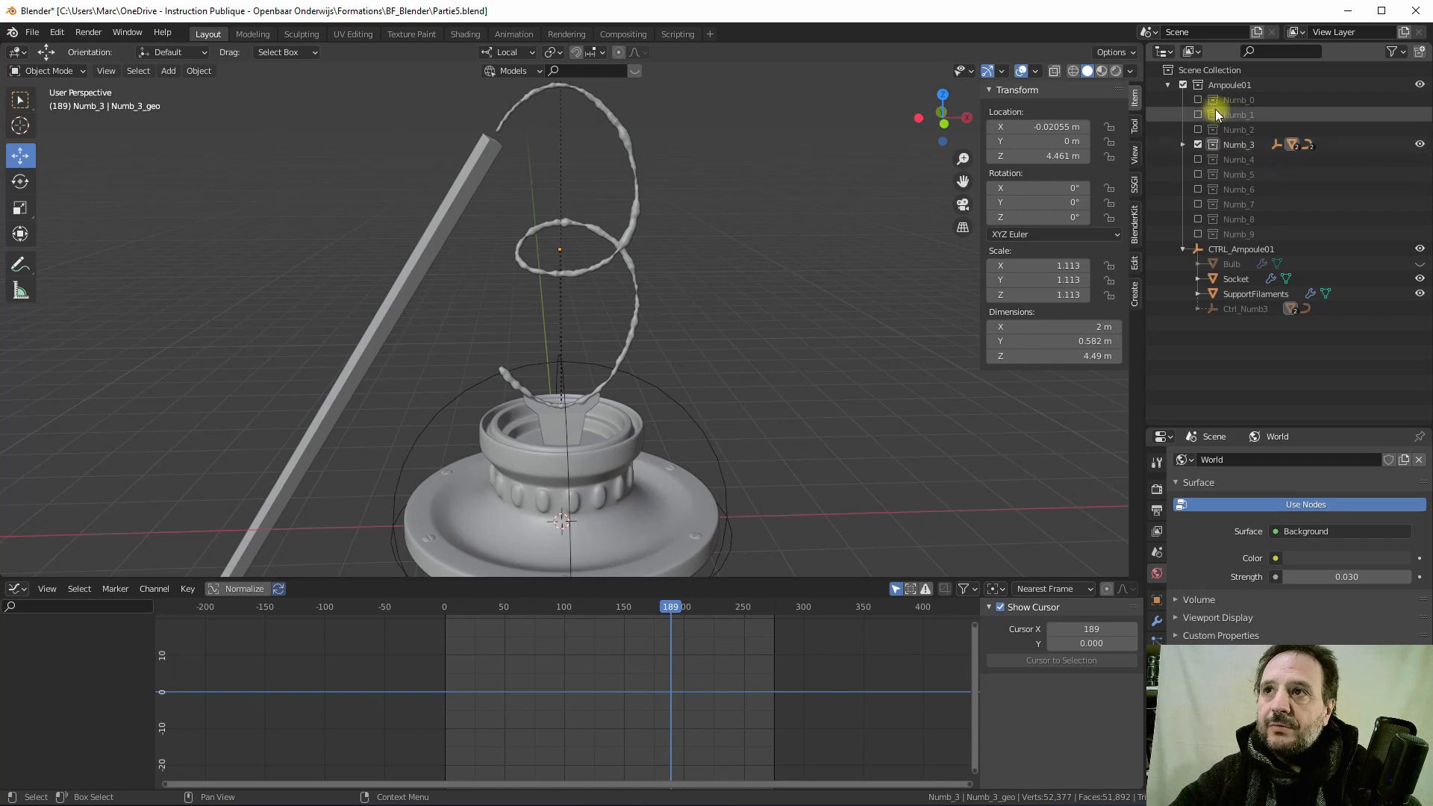
- Enable the Numb_0 collection, exclude Numb_3 and expand the Numb_0 hierarchy in the Outliner
left_click(1198, 100)
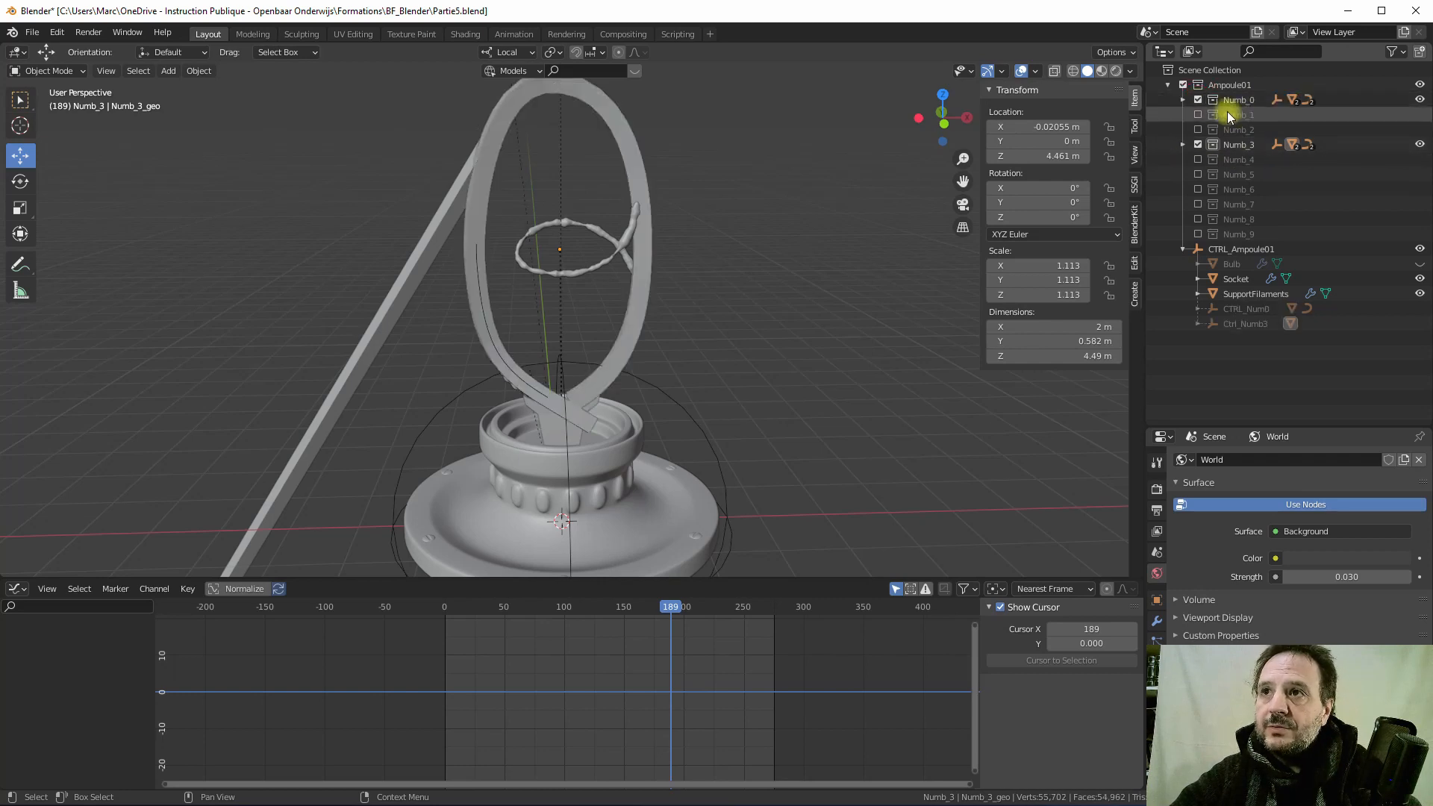
left_click(1190, 99)
left_click(1198, 145)
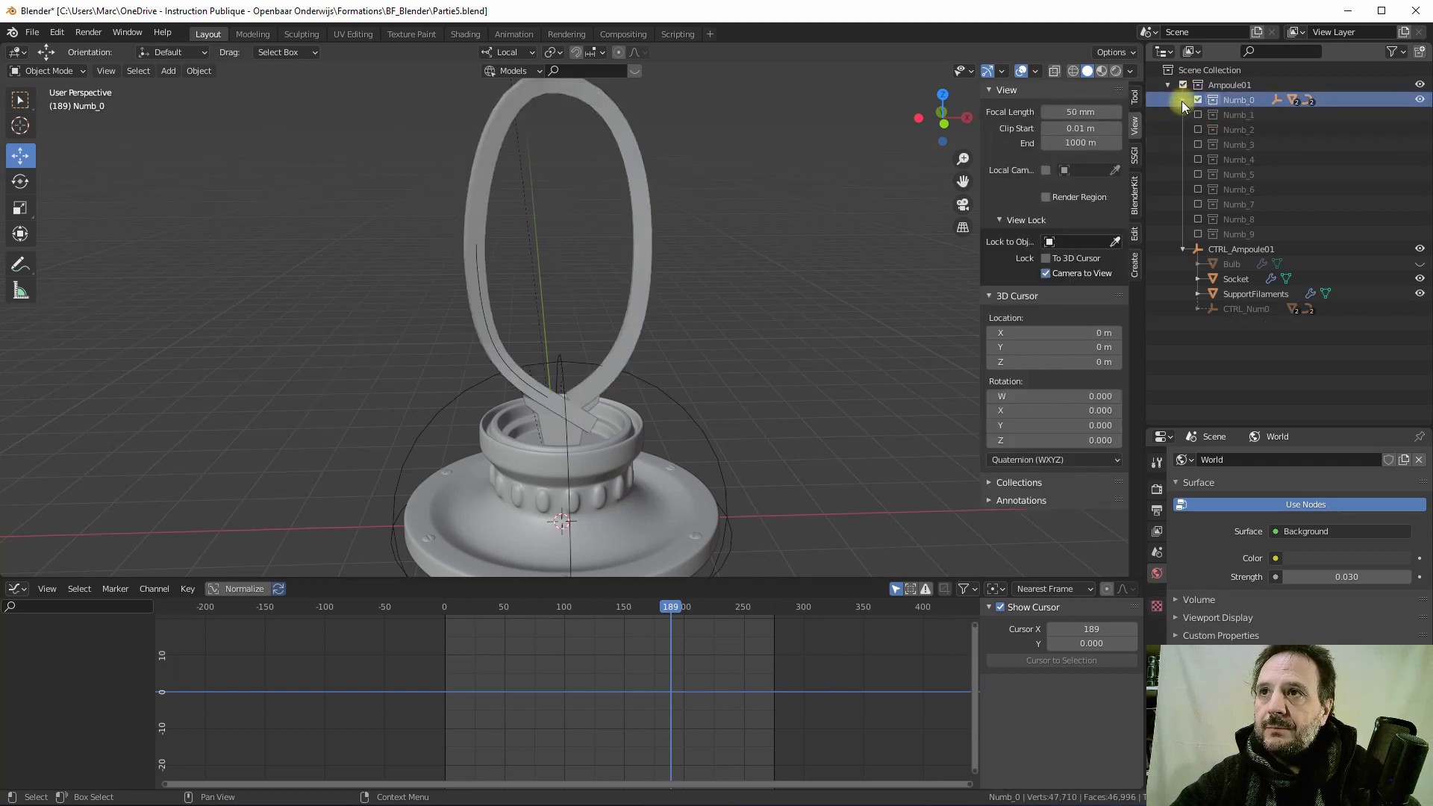
left_click(1182, 99)
left_click(1197, 115)
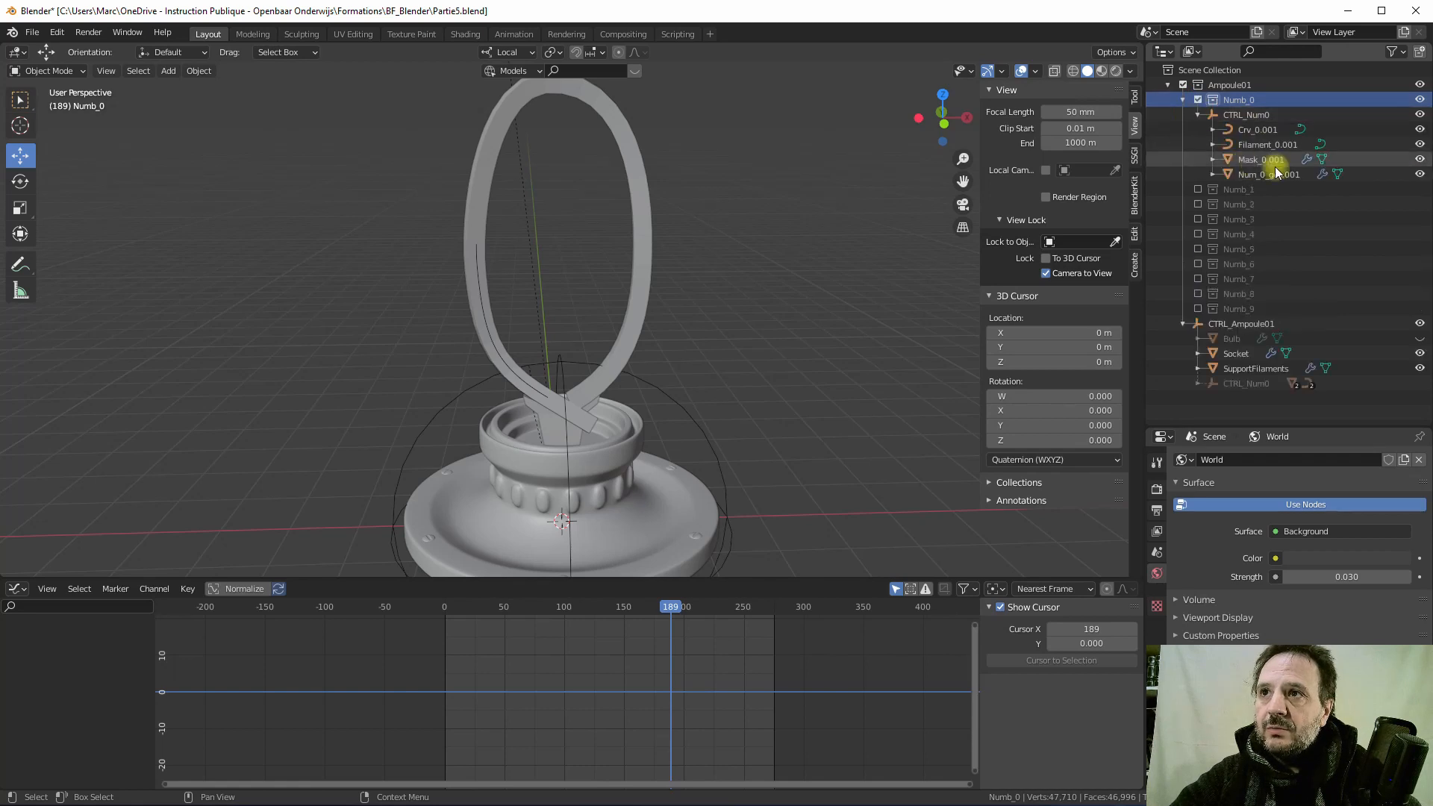
- Insert keyframes for the Mask_0.001 object's X, Y and Z location at frame 189
left_click(1259, 159)
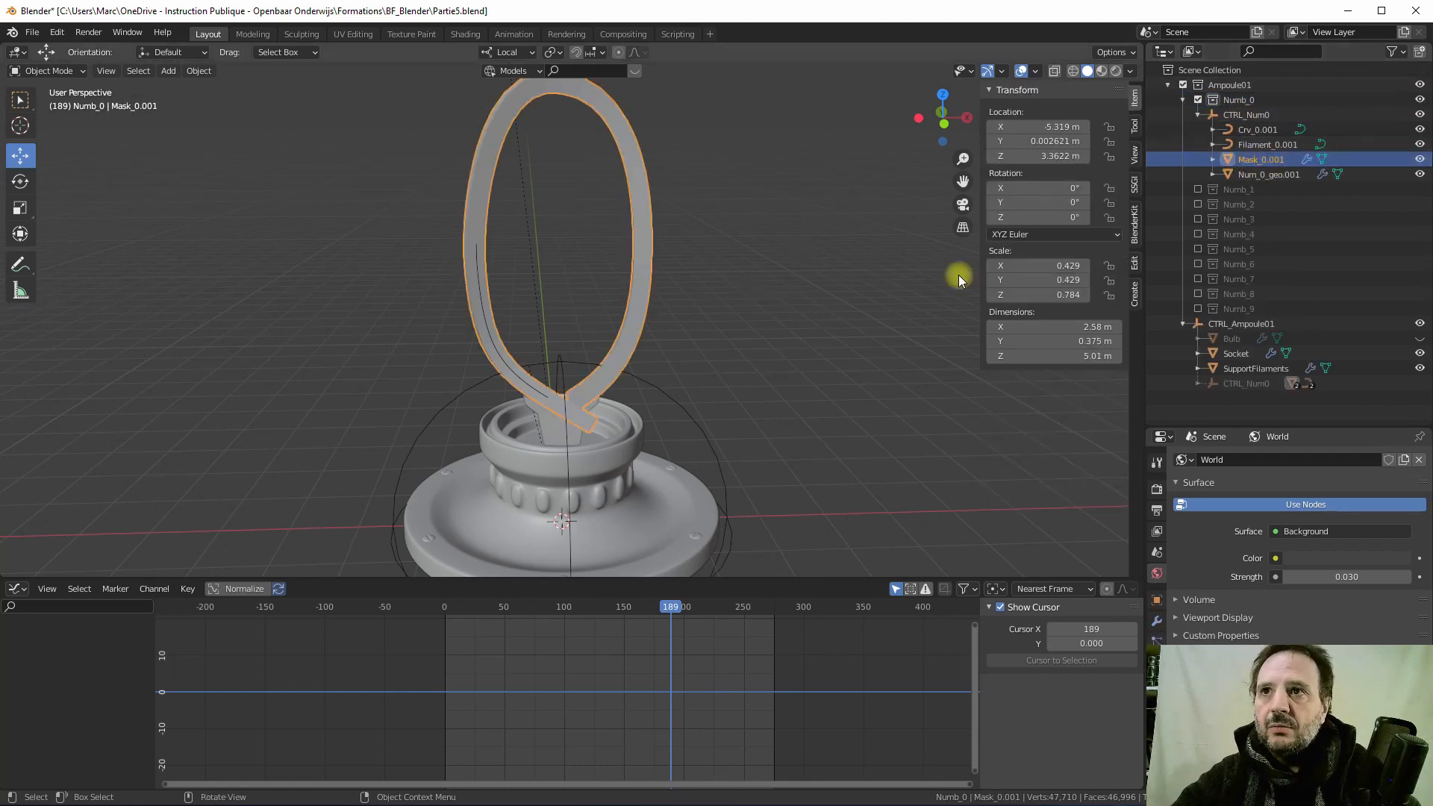
right_click(1022, 155)
left_click(963, 152)
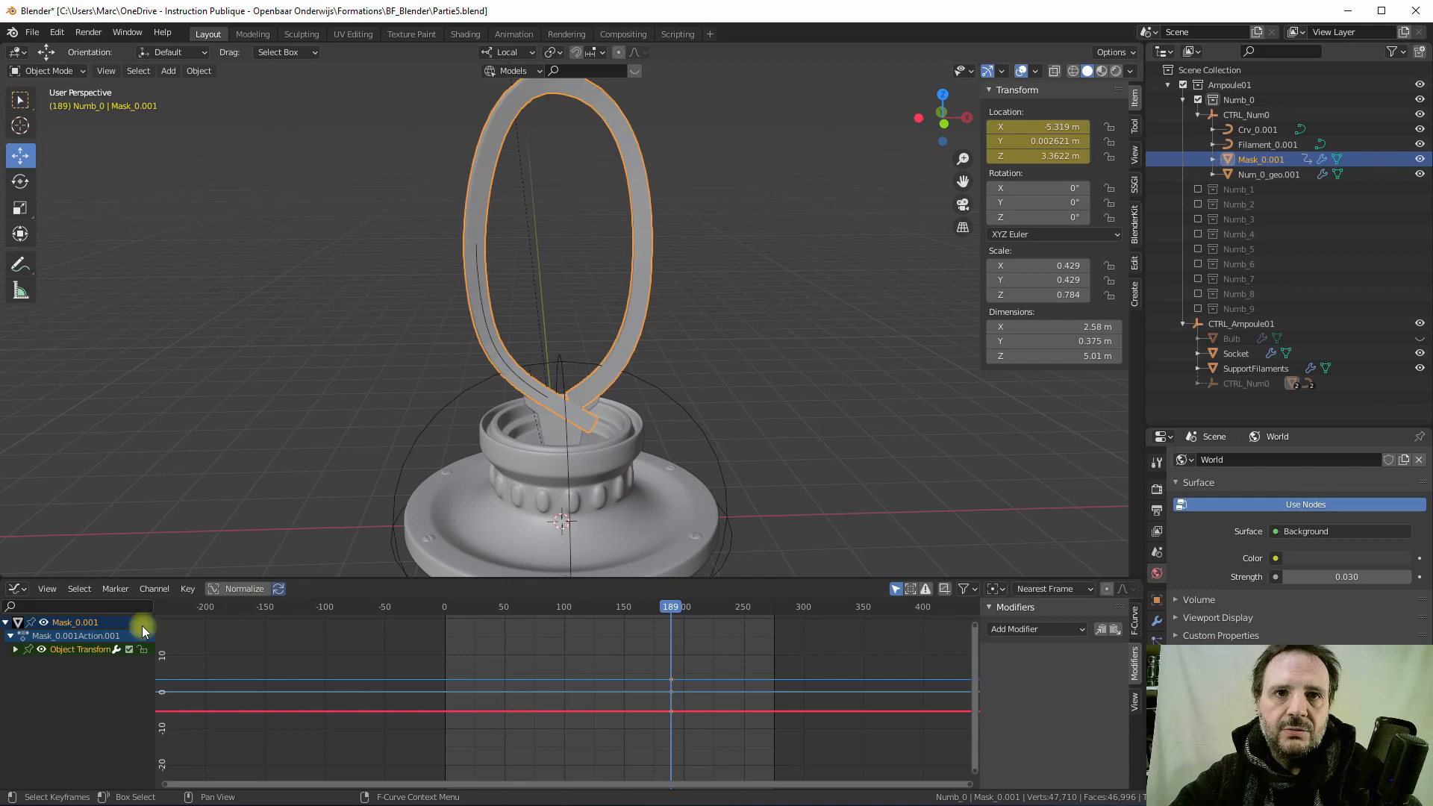
- Enlarge the animation area below the viewport and change it to the Nonlinear Animation editor
left_click(18, 589)
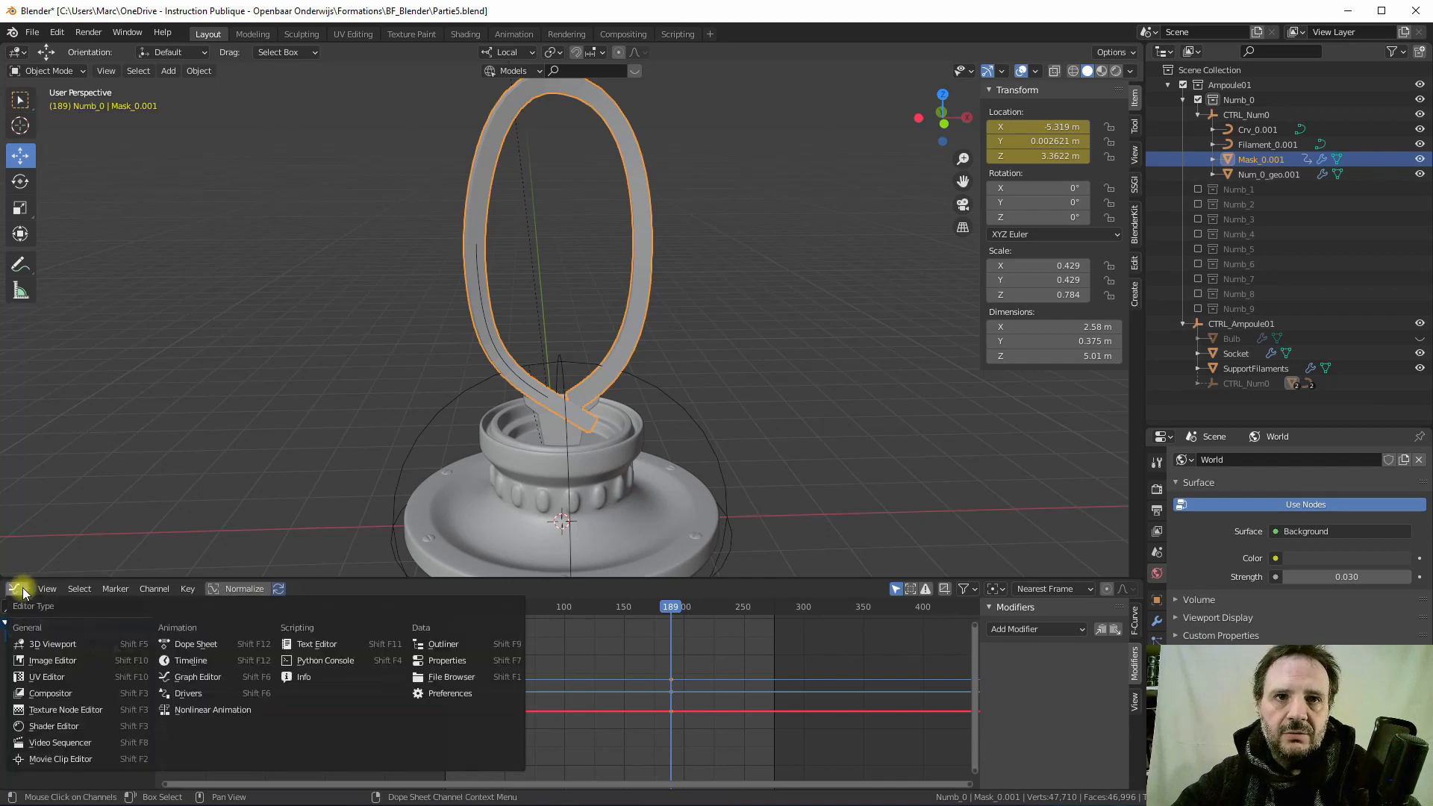
left_click(182, 658)
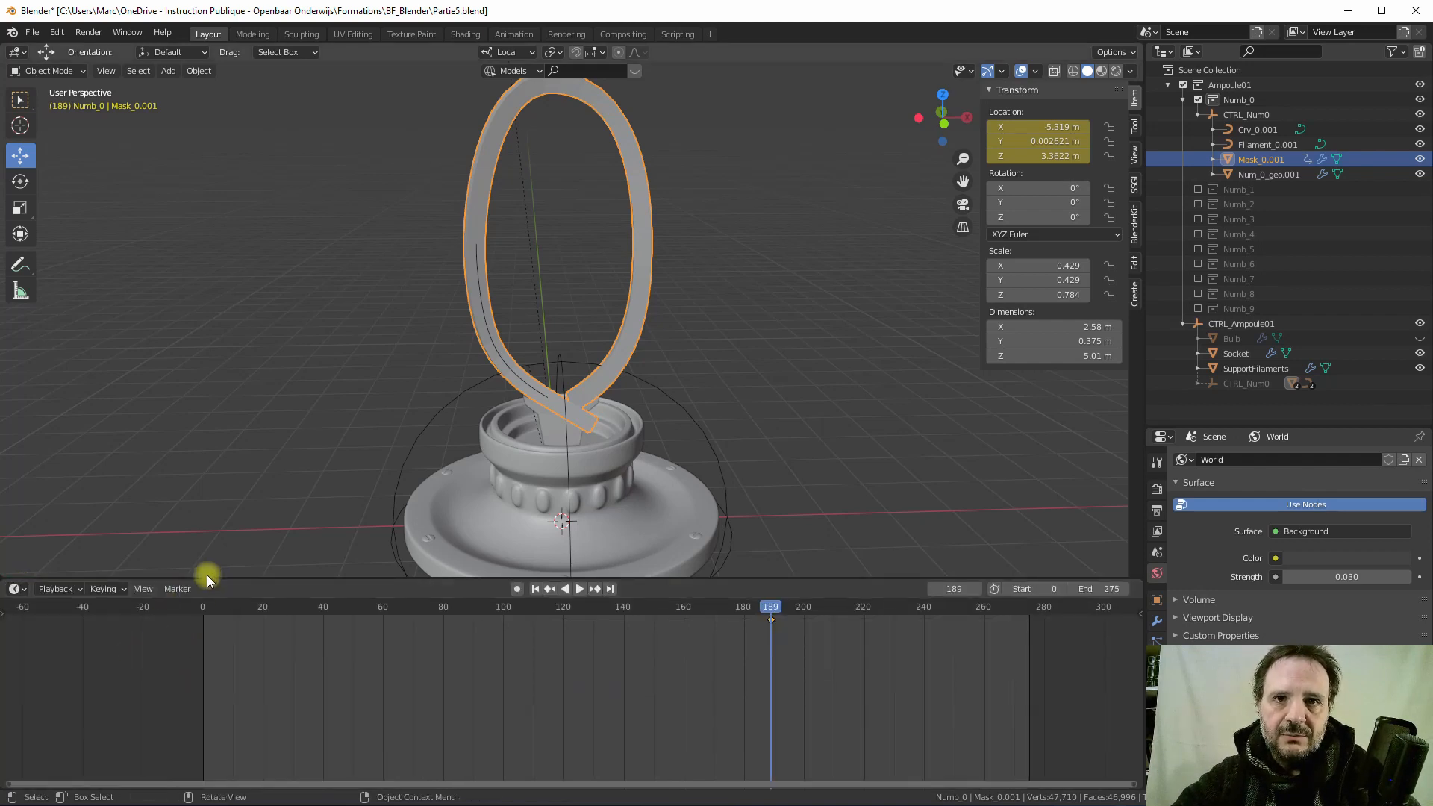
left_click_drag(217, 580, 255, 523)
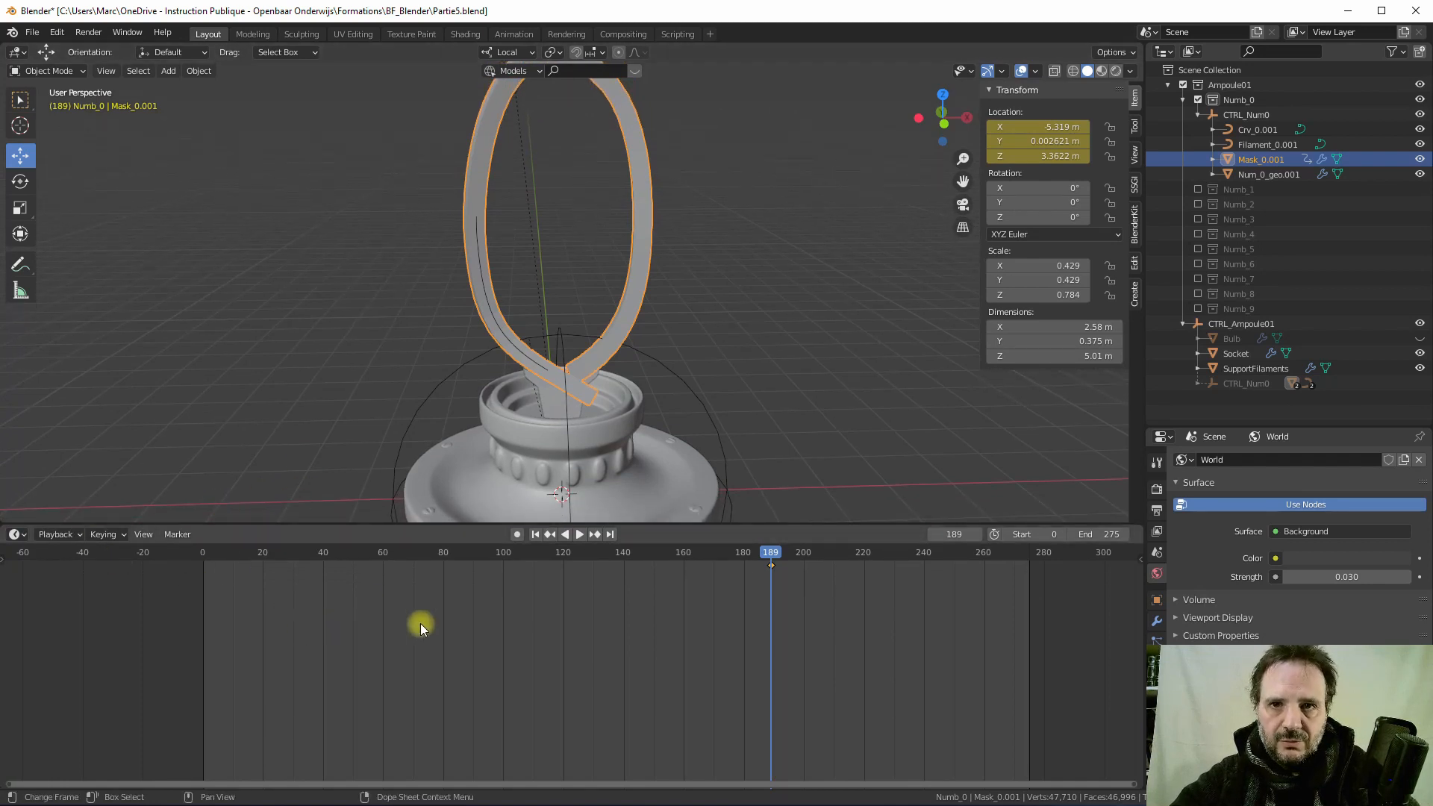
left_click(16, 534)
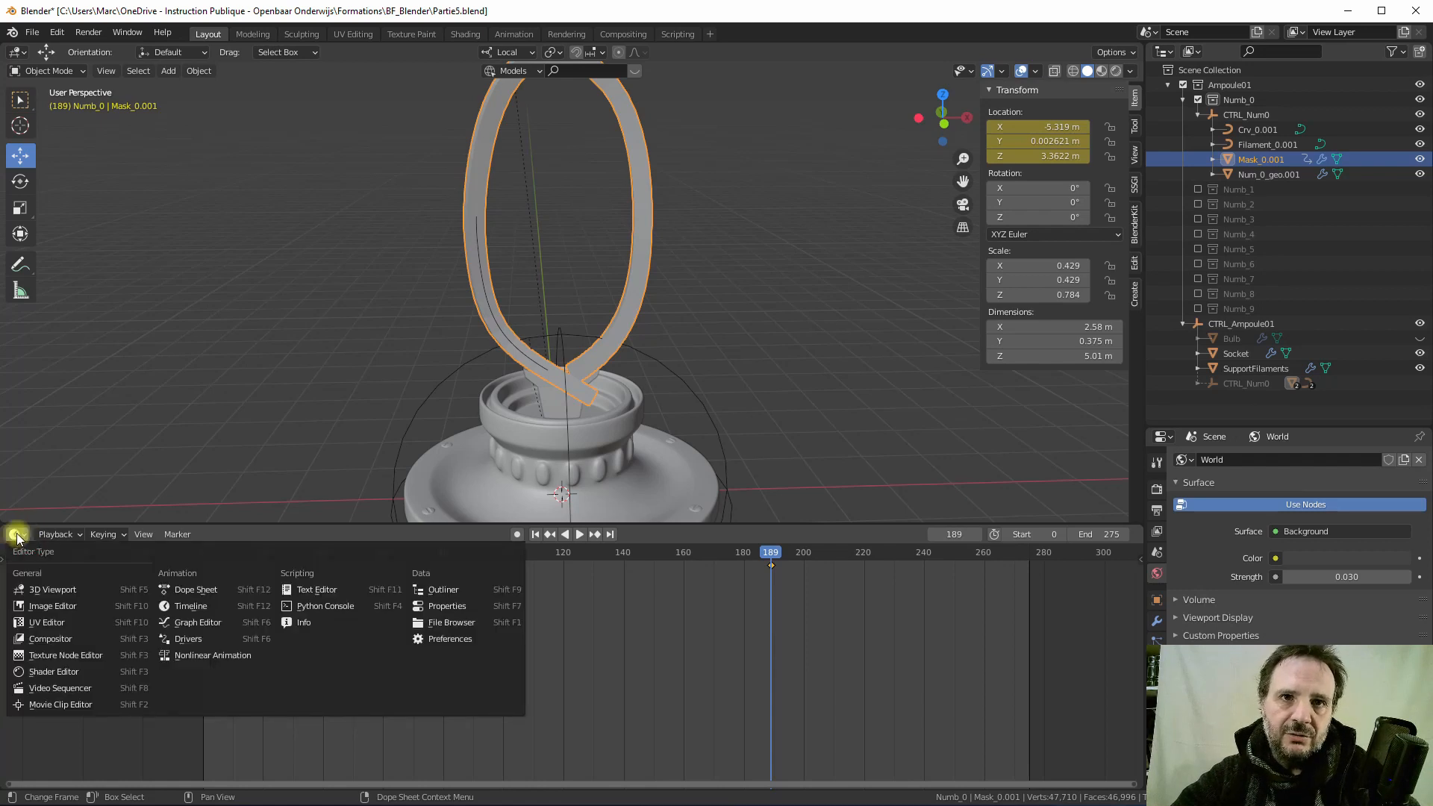
left_click(16, 535)
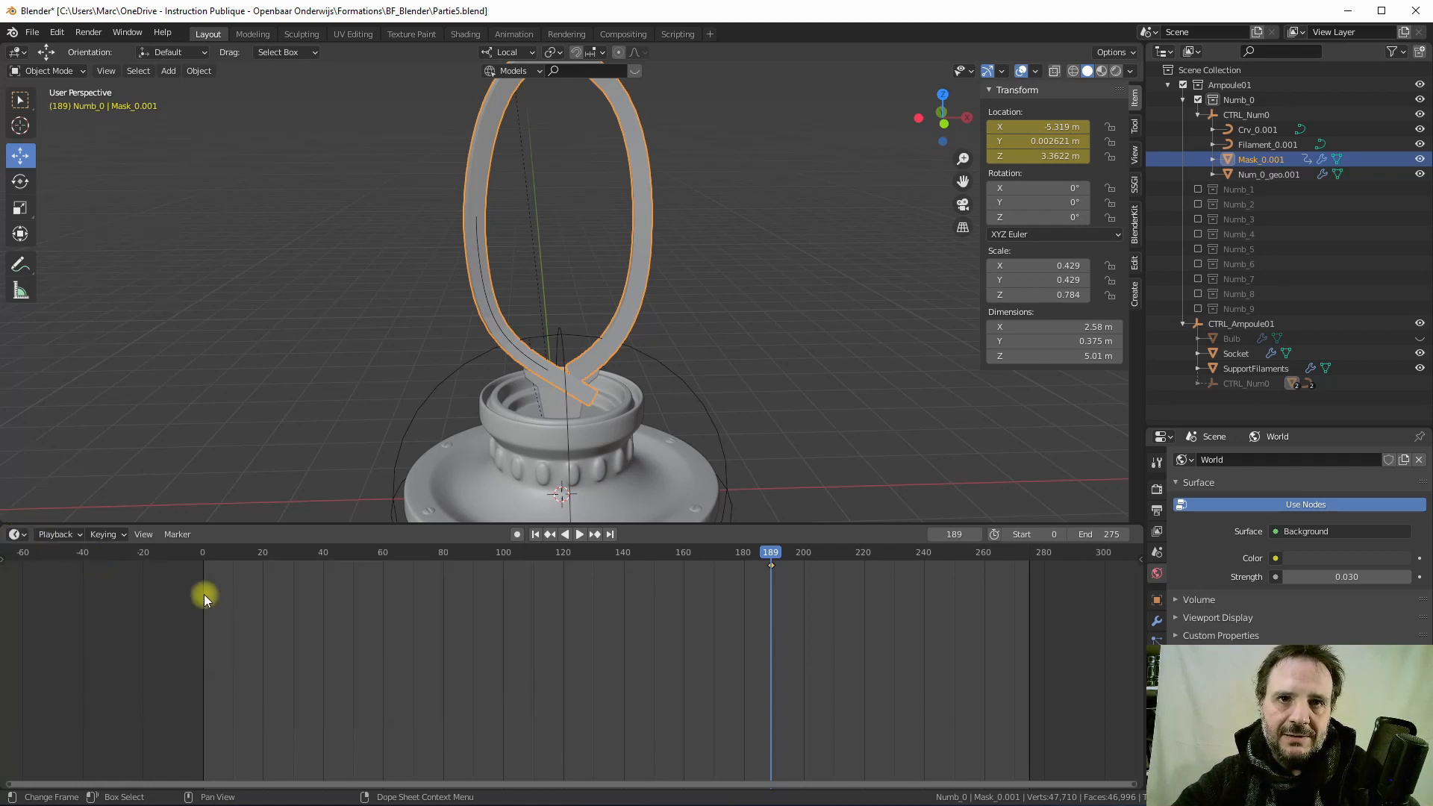
left_click(12, 534)
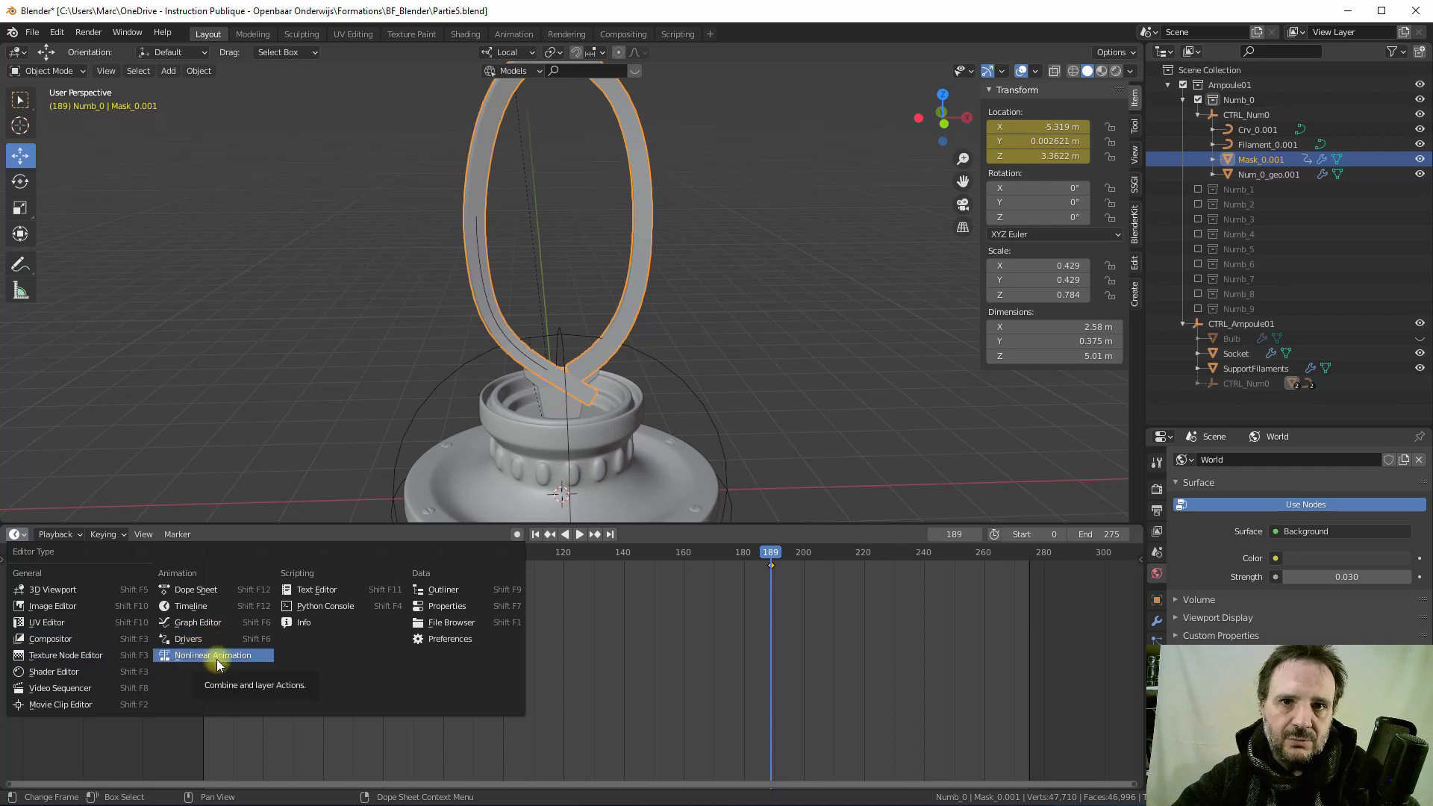
left_click(194, 655)
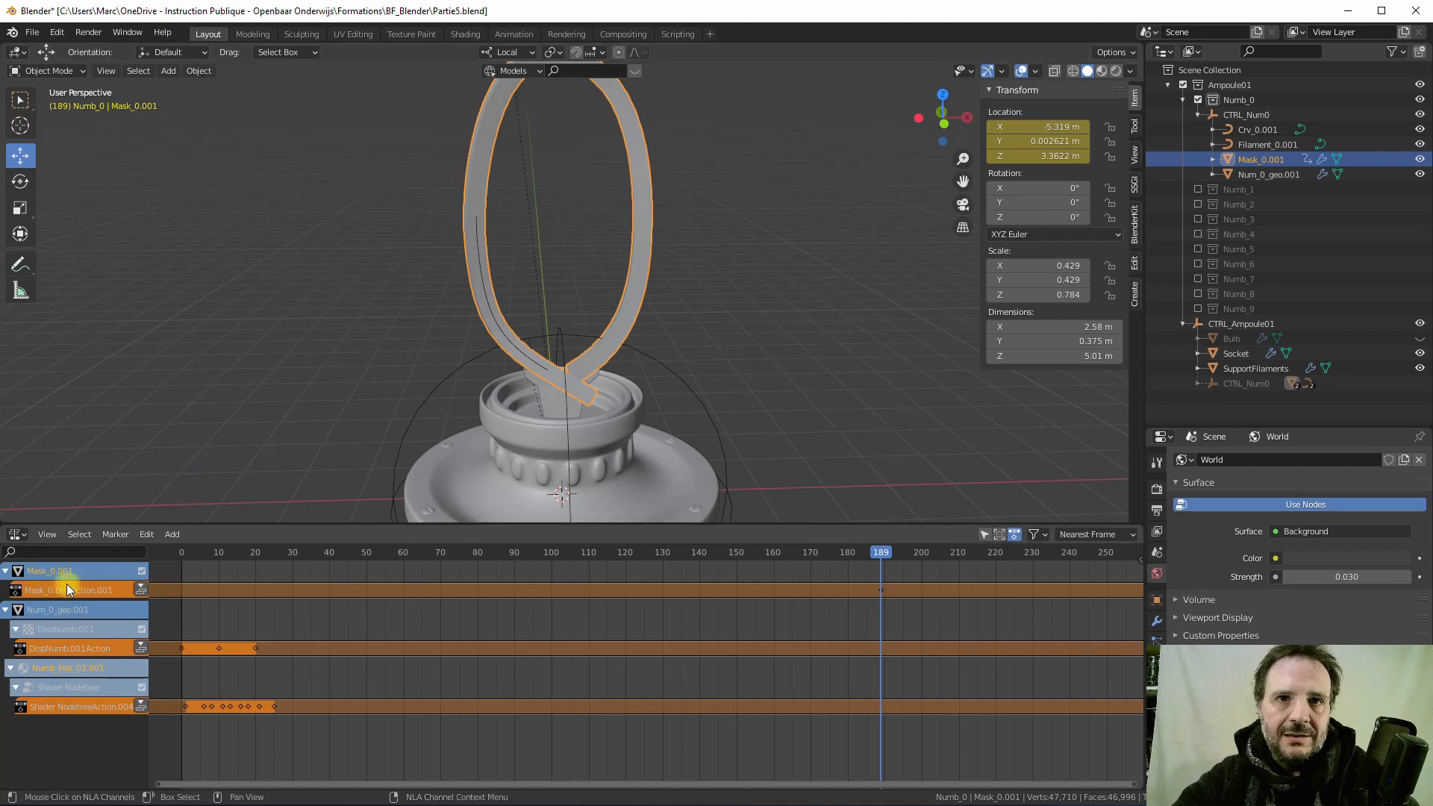
- Push the Mask_0.001 action down to an NLA track, and move its strip and the current frame to about frame 84
left_click(141, 591)
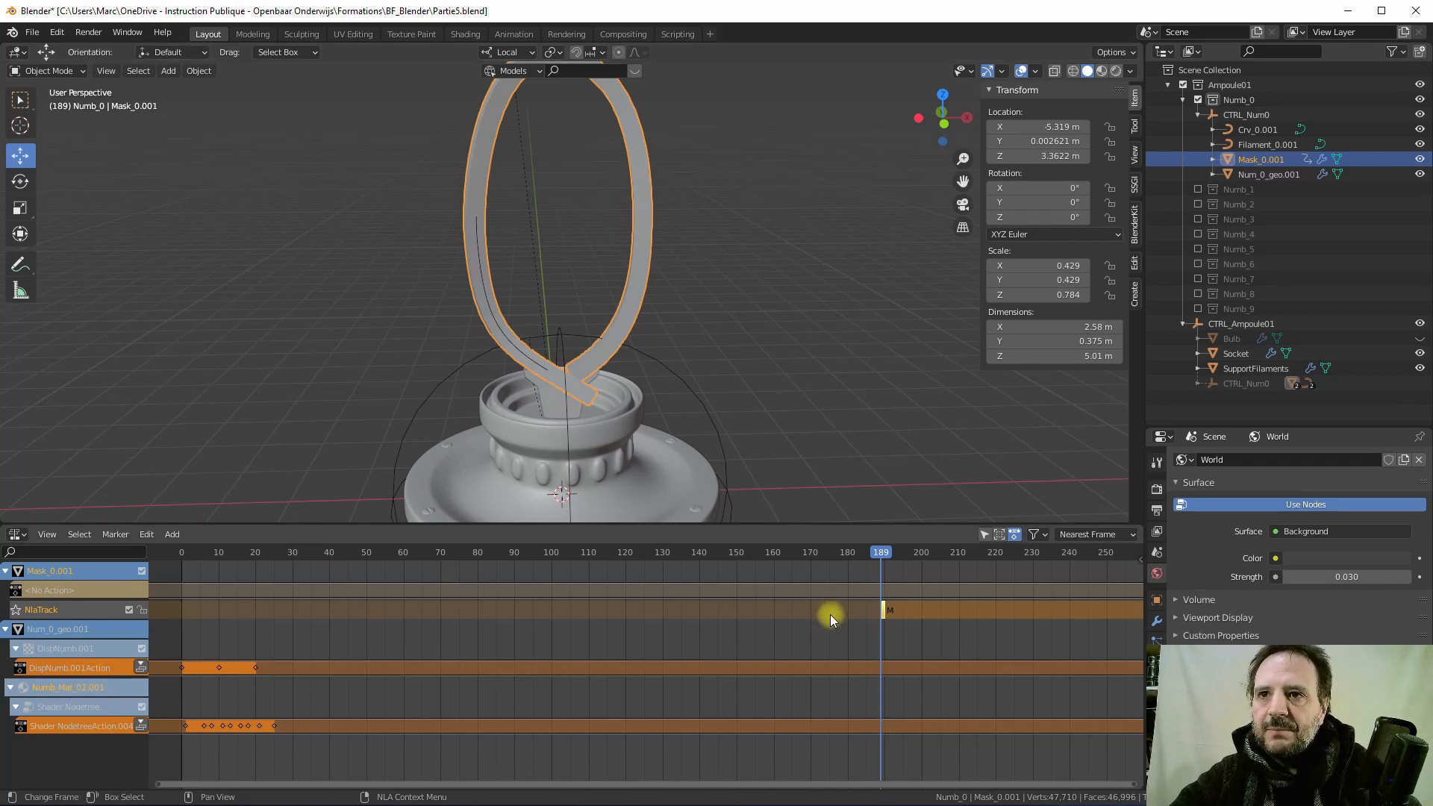
left_click_drag(885, 610, 495, 627)
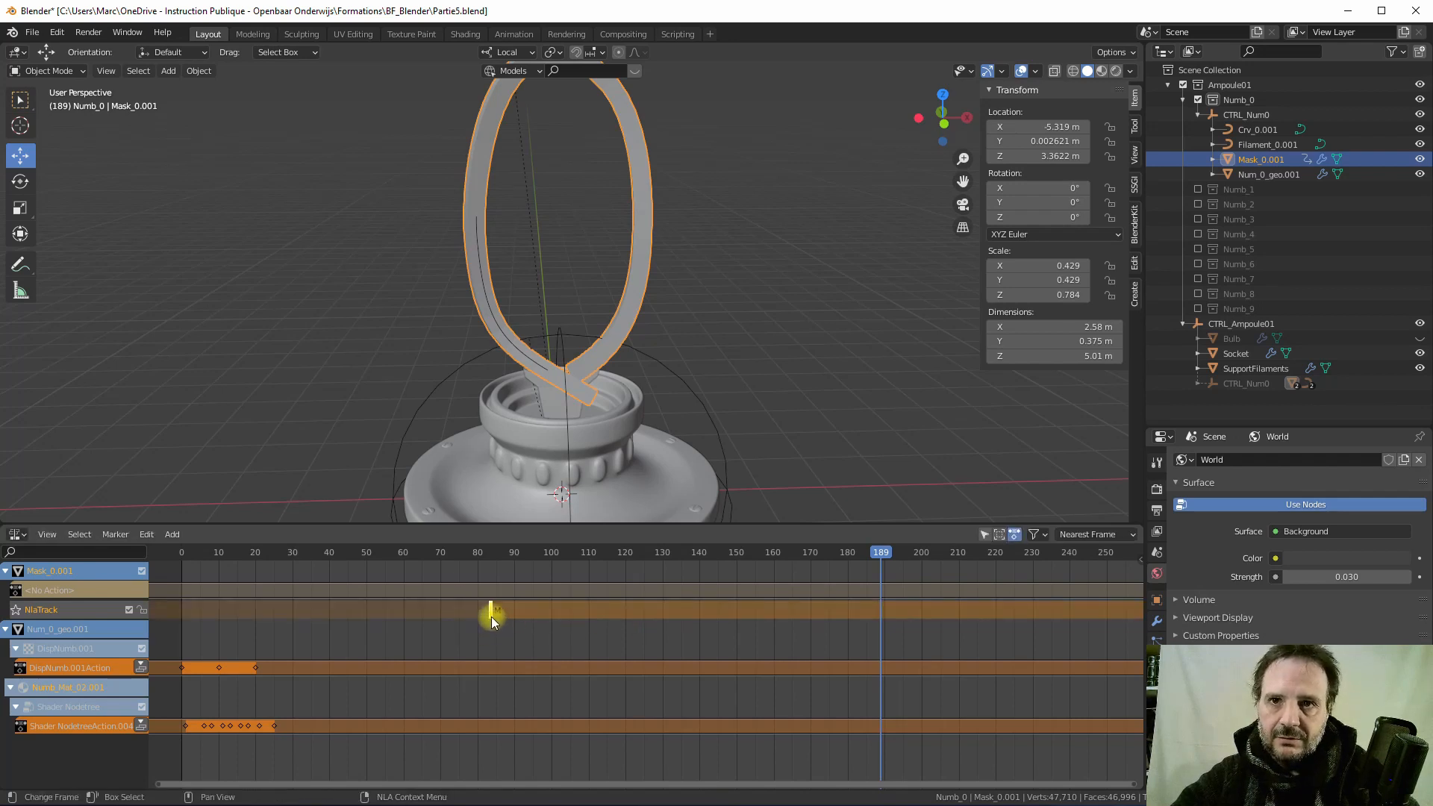
left_click_drag(799, 552, 492, 576)
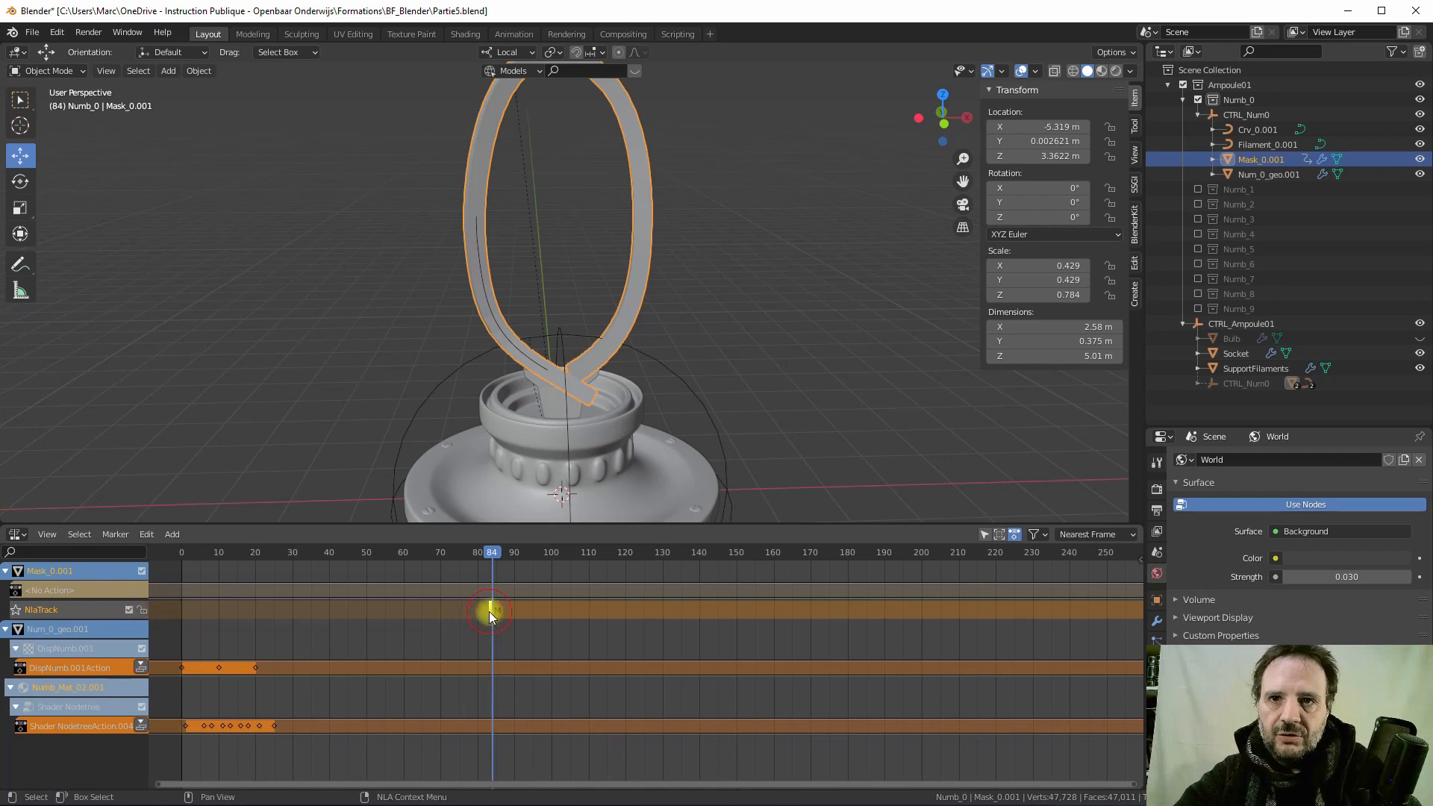
- Delete the existing strip from Mask_0.001's NLA track and add Mask_0.001Action there as an action strip
key("Delete")
left_click(100, 607)
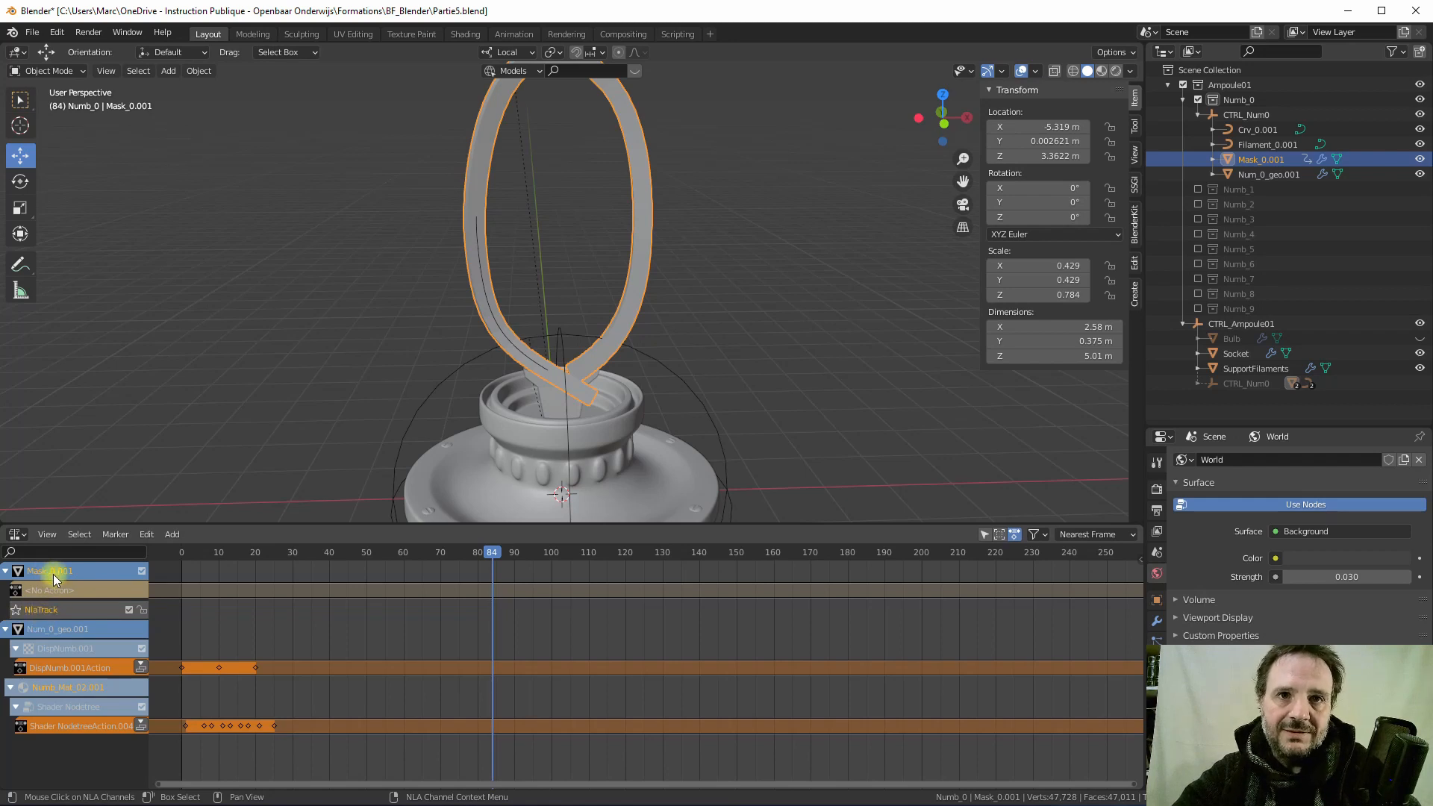
left_click(171, 535)
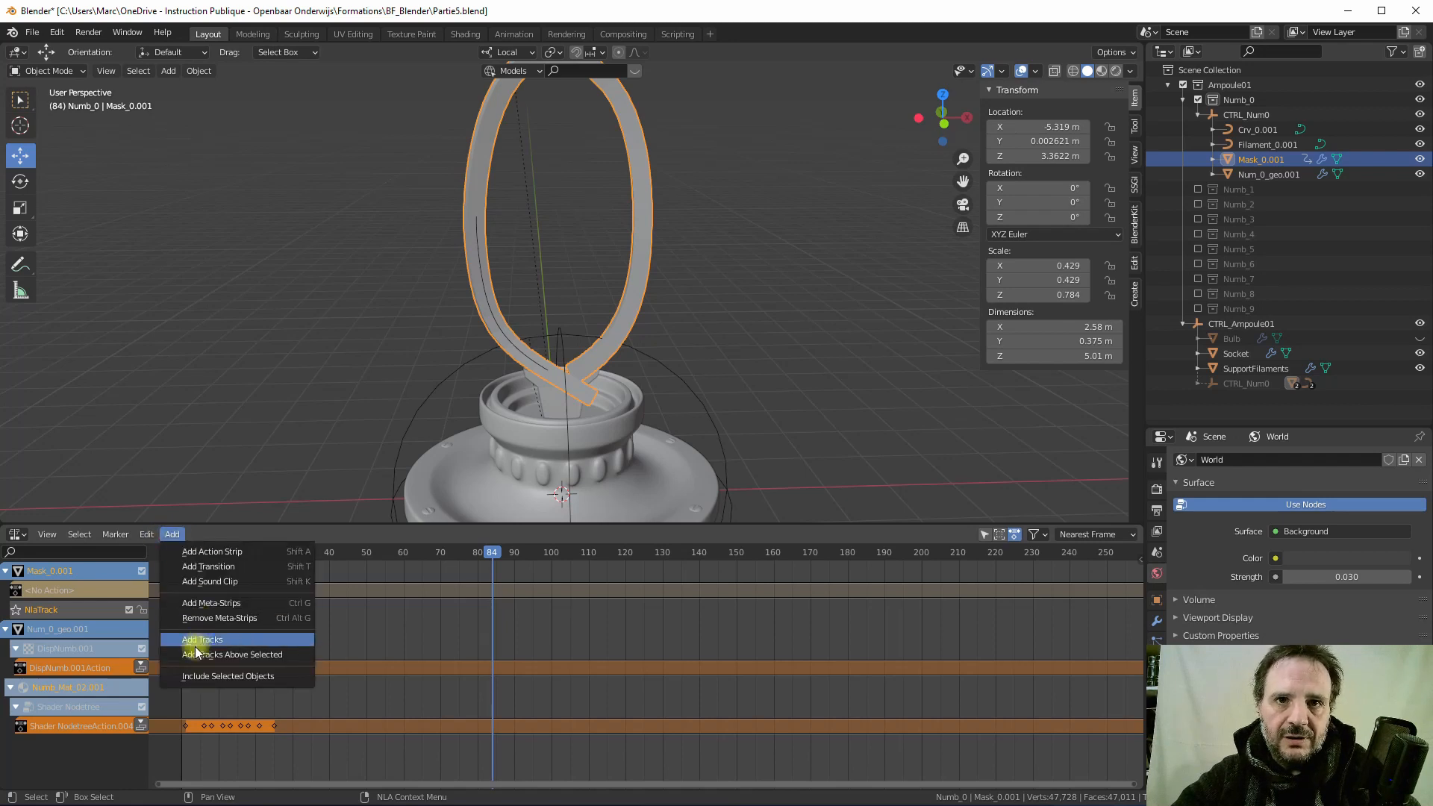
left_click(218, 558)
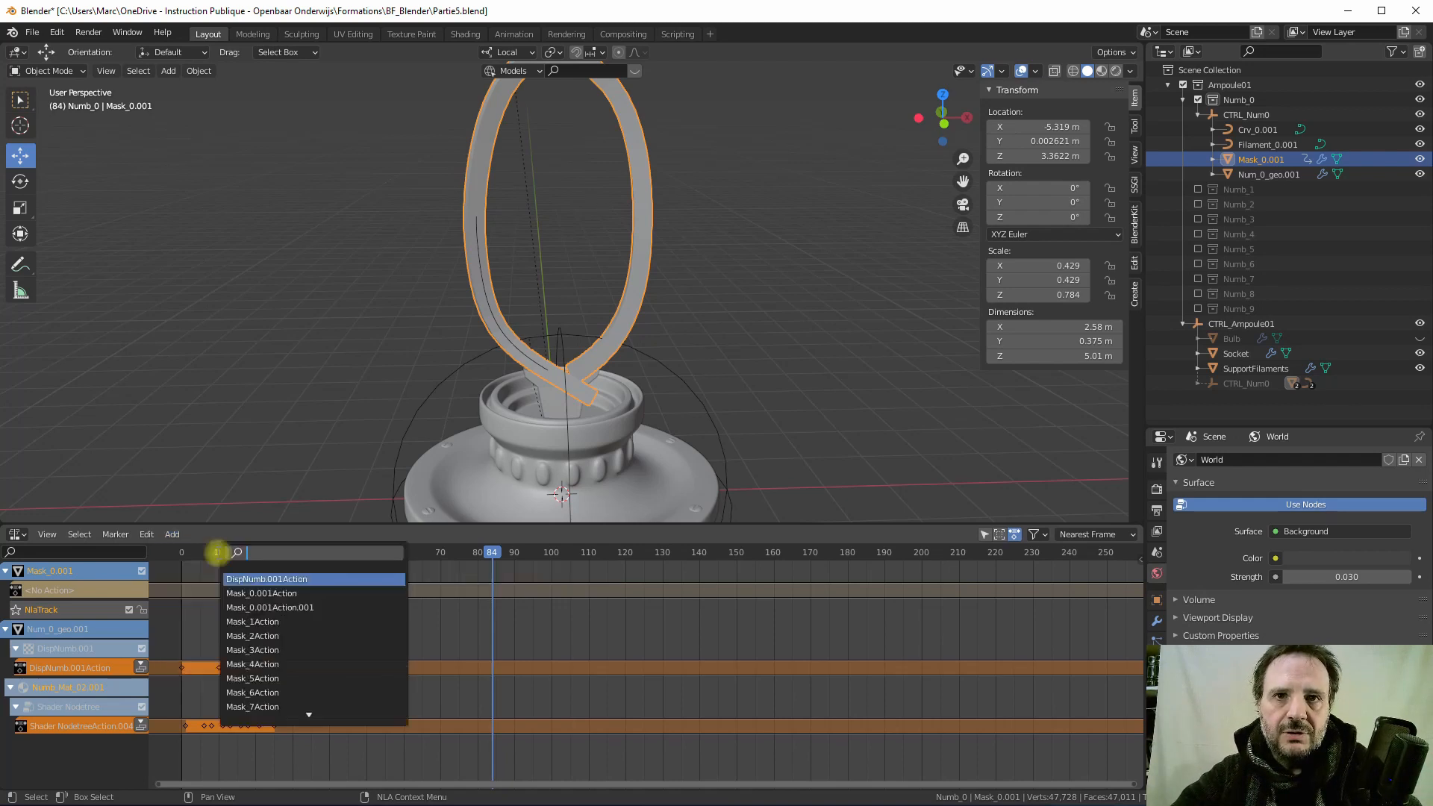
left_click(266, 597)
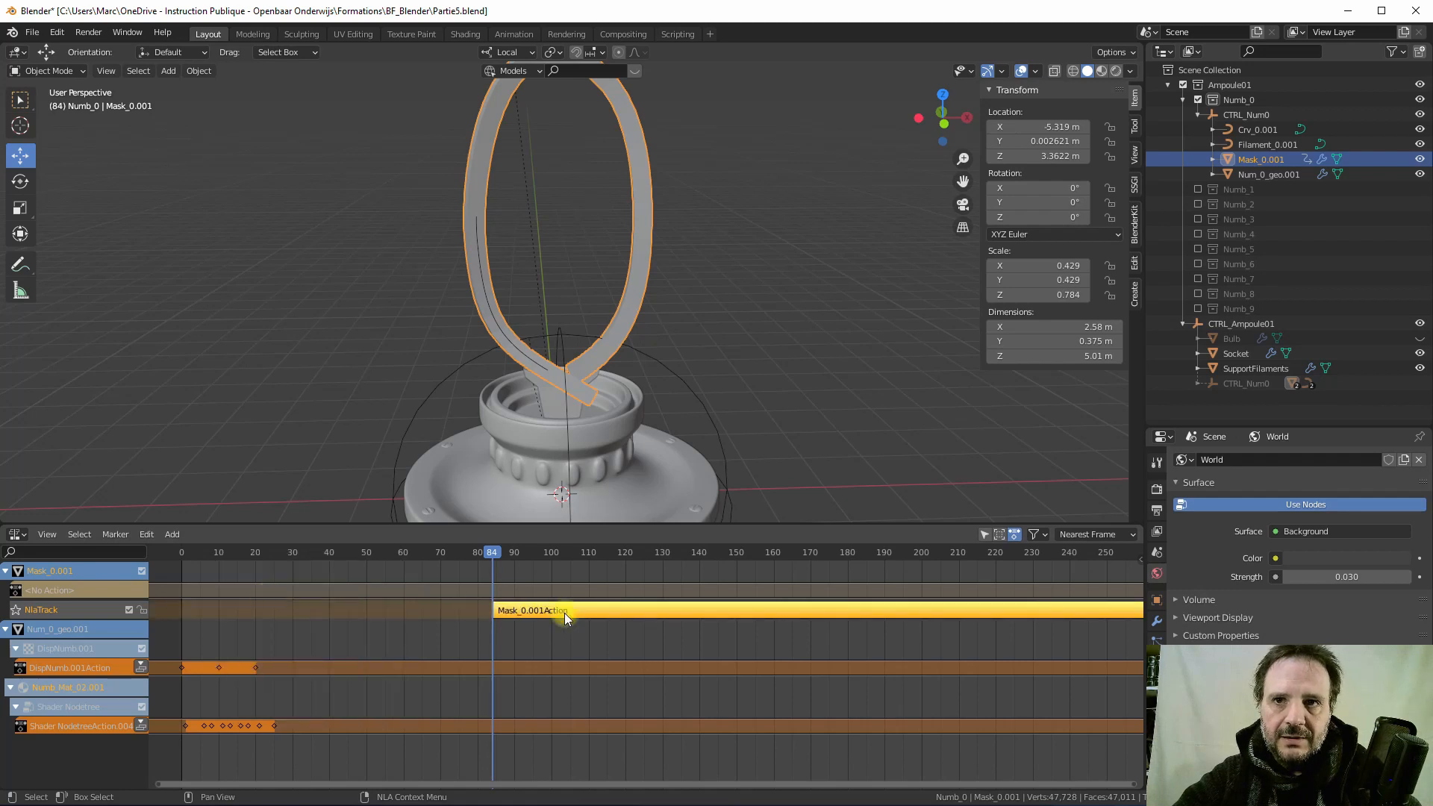
- Move the Mask_0.001Action strip so it starts at frame 0, and set the current frame to 0
key("g")
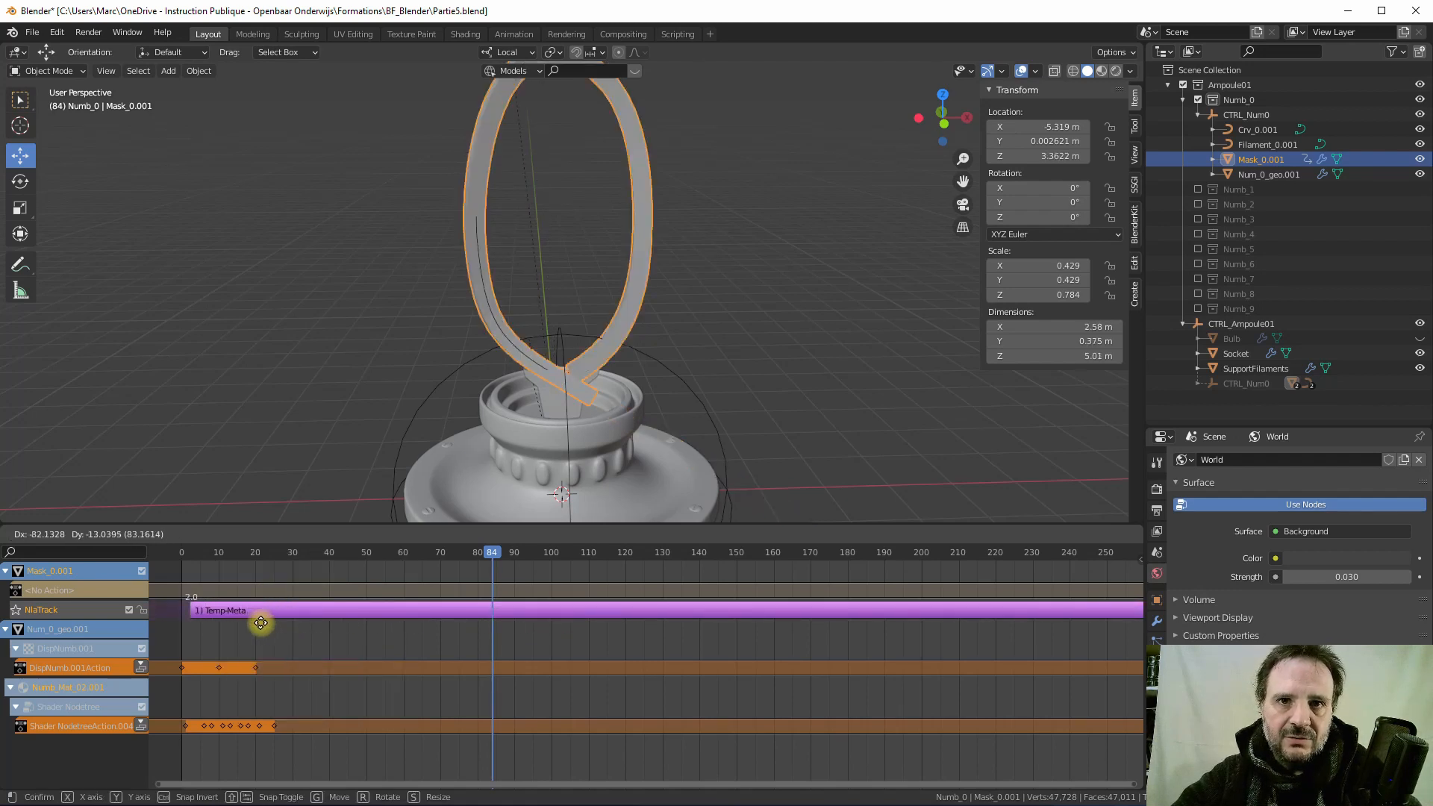
left_click(252, 616)
left_click_drag(486, 553, 184, 625)
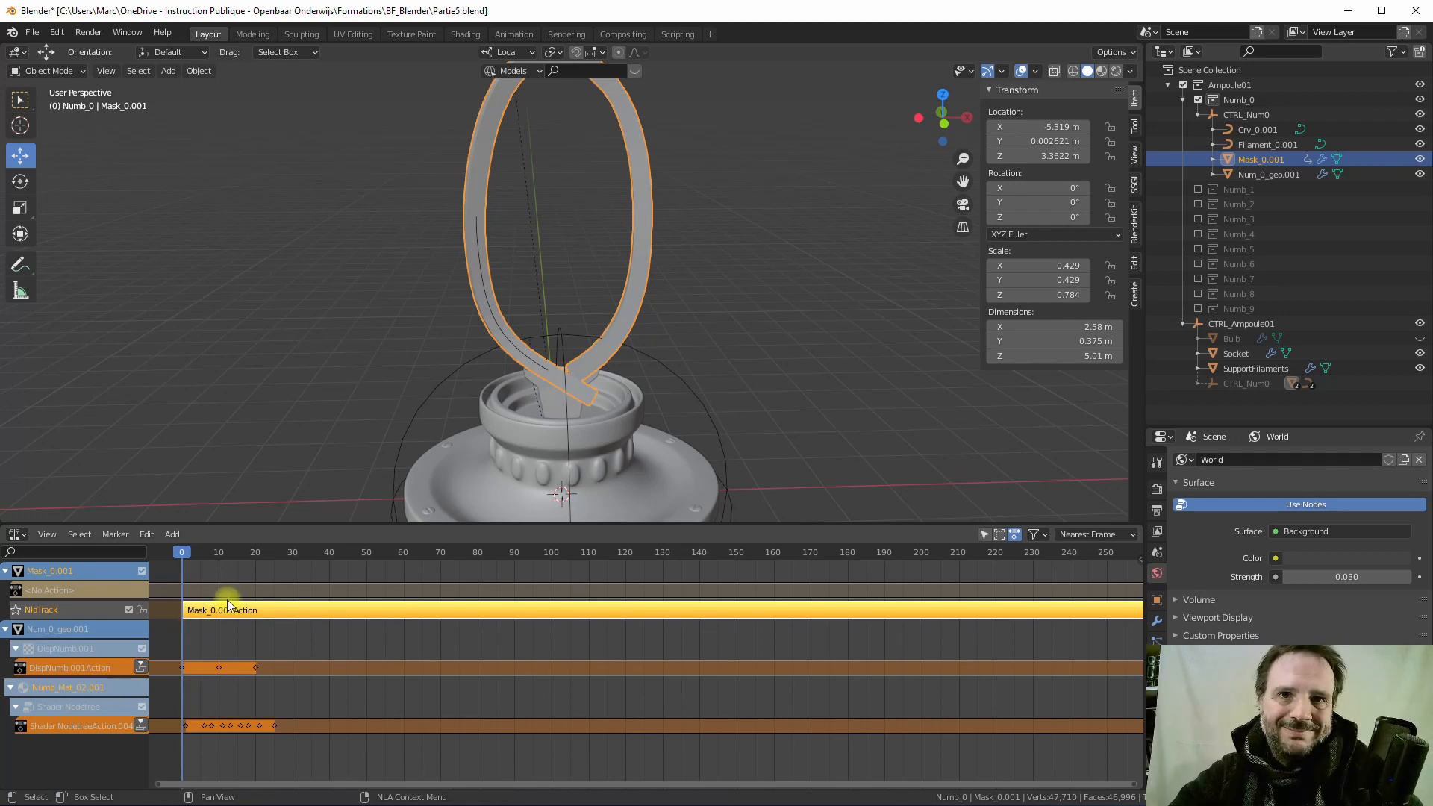
key("g")
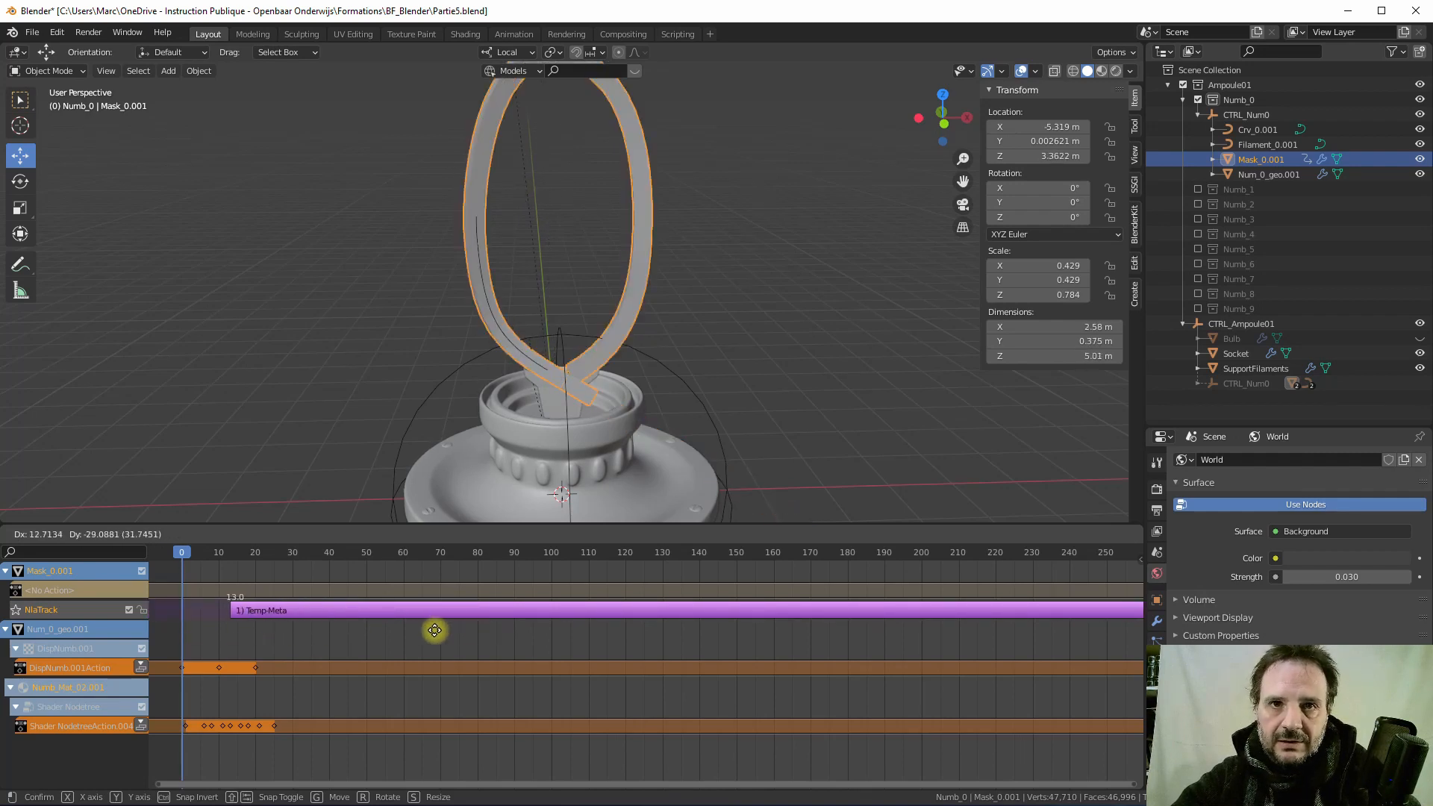
left_click(393, 635)
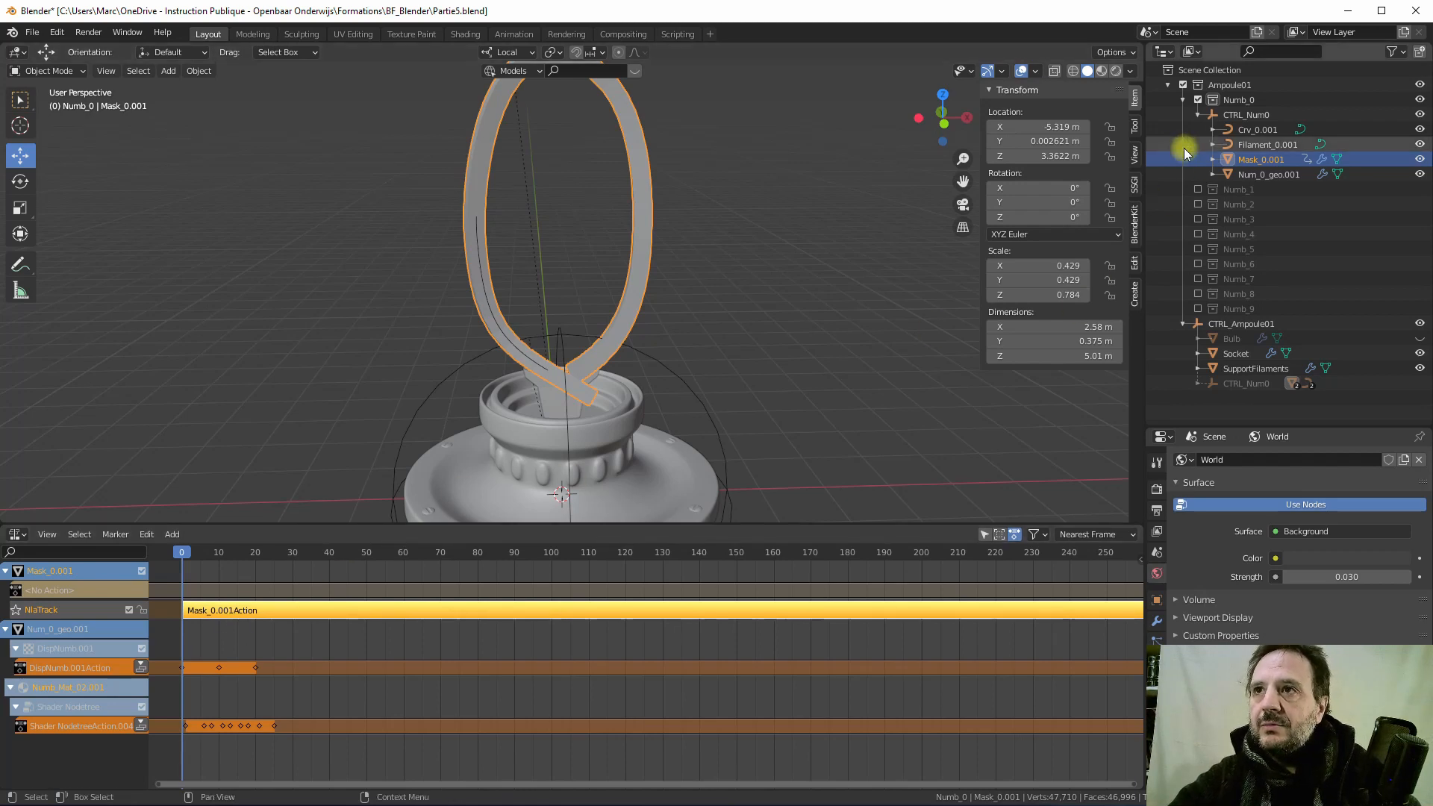
- Exclude the Numb_0 collection, enable Numb_1 with its hierarchy expanded, and select the Mask_1 object
left_click(1198, 100)
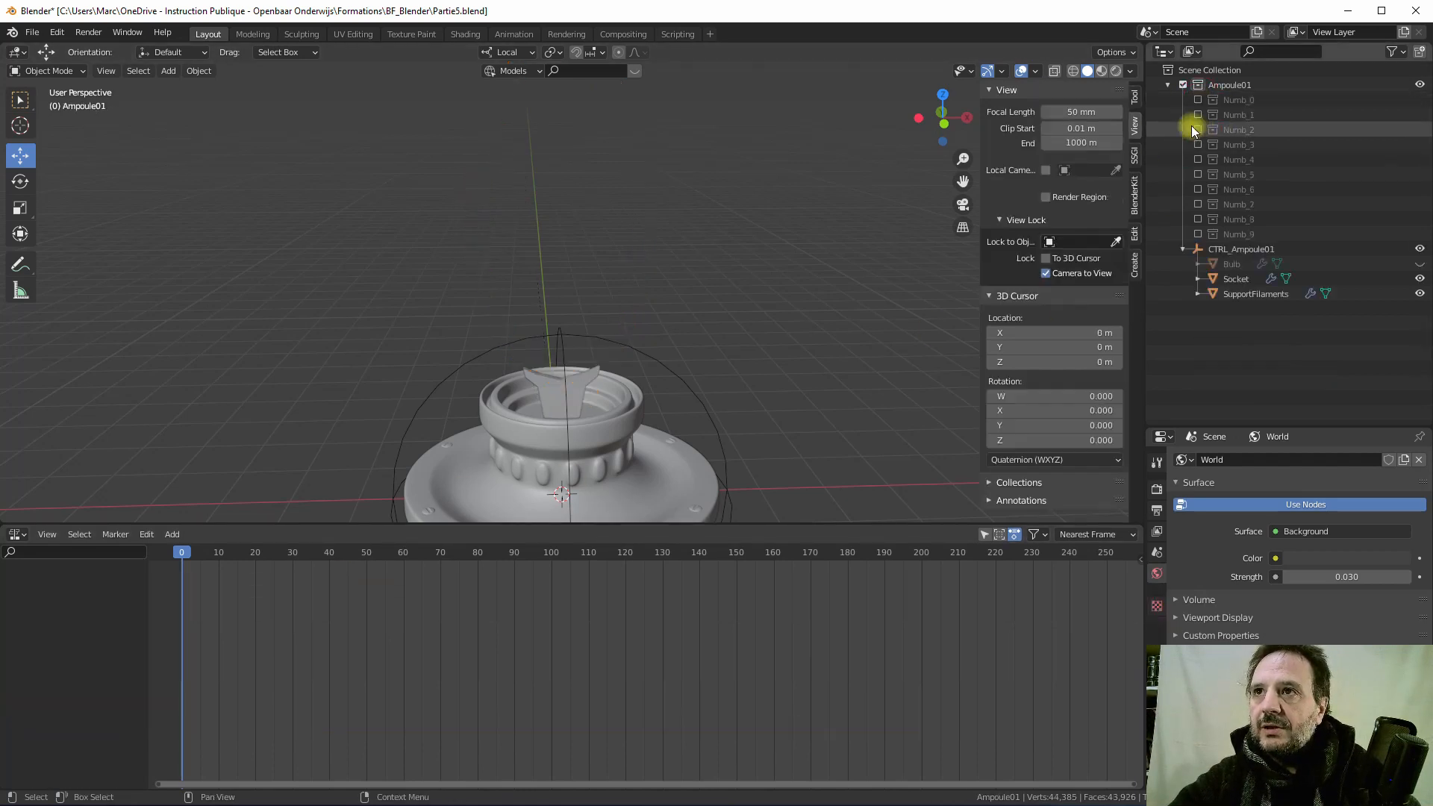
left_click(1198, 115)
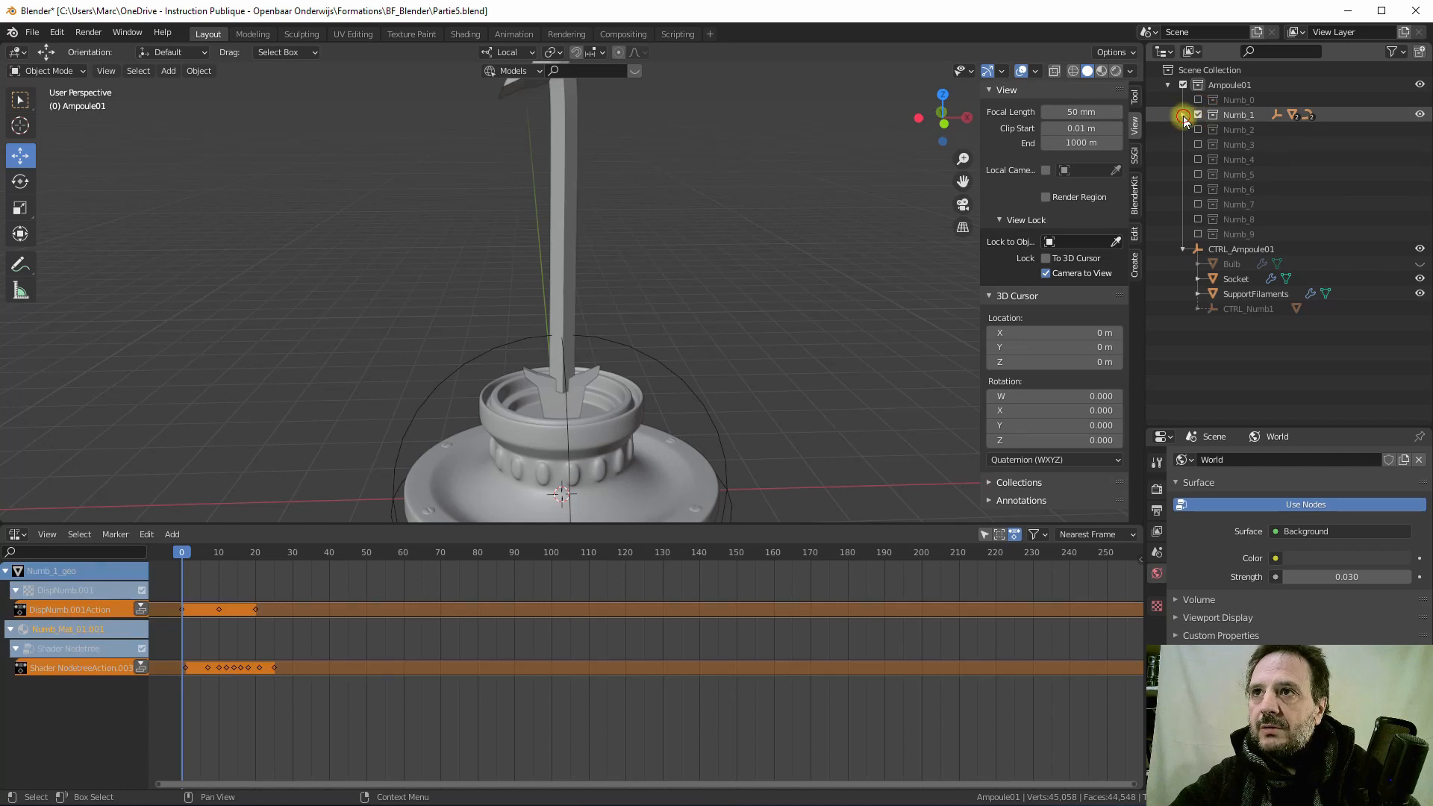
left_click(1183, 114)
left_click(1197, 130)
left_click(1254, 174)
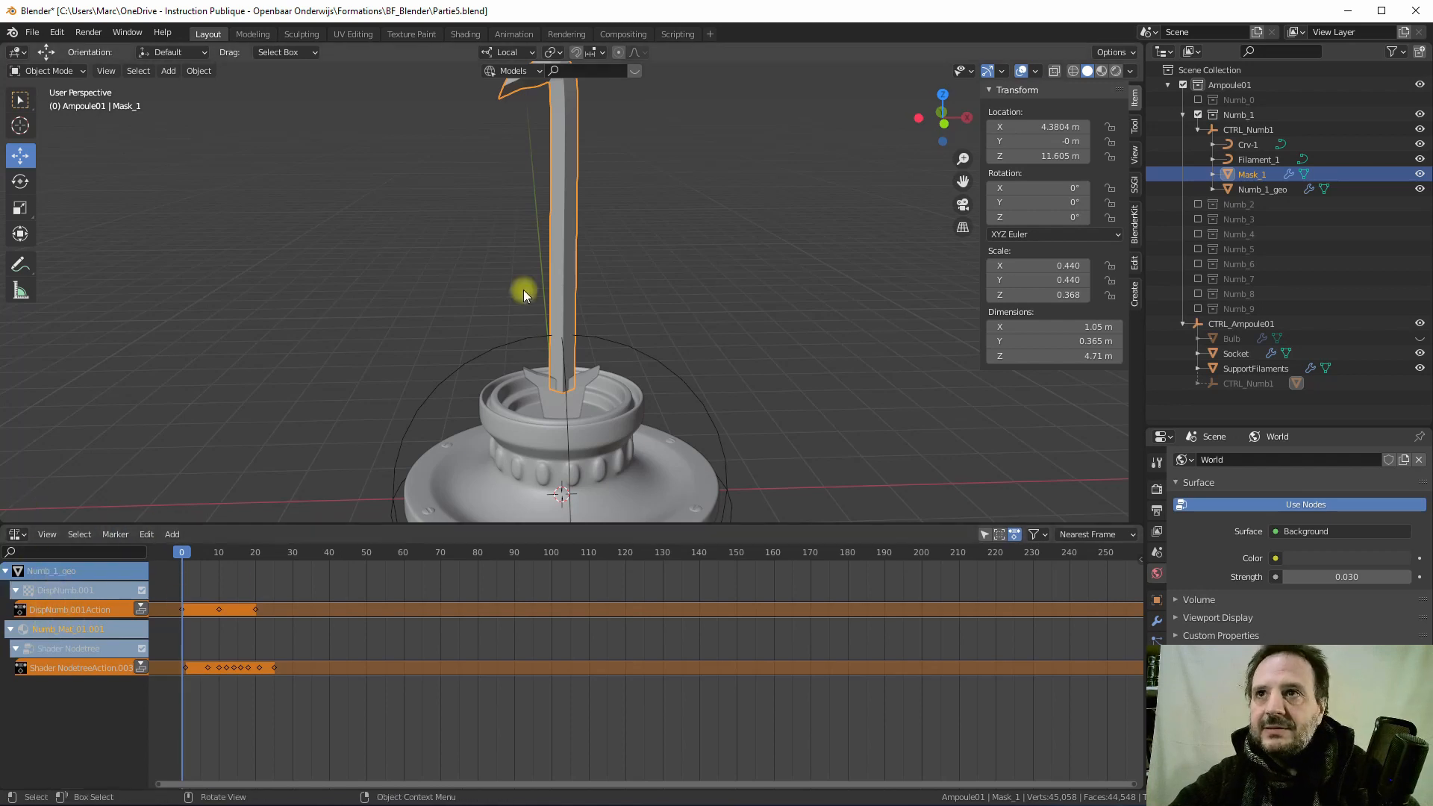
- Insert location keyframes for Mask_1 at frame 0 and push the resulting action down to an NLA track
right_click(1009, 156)
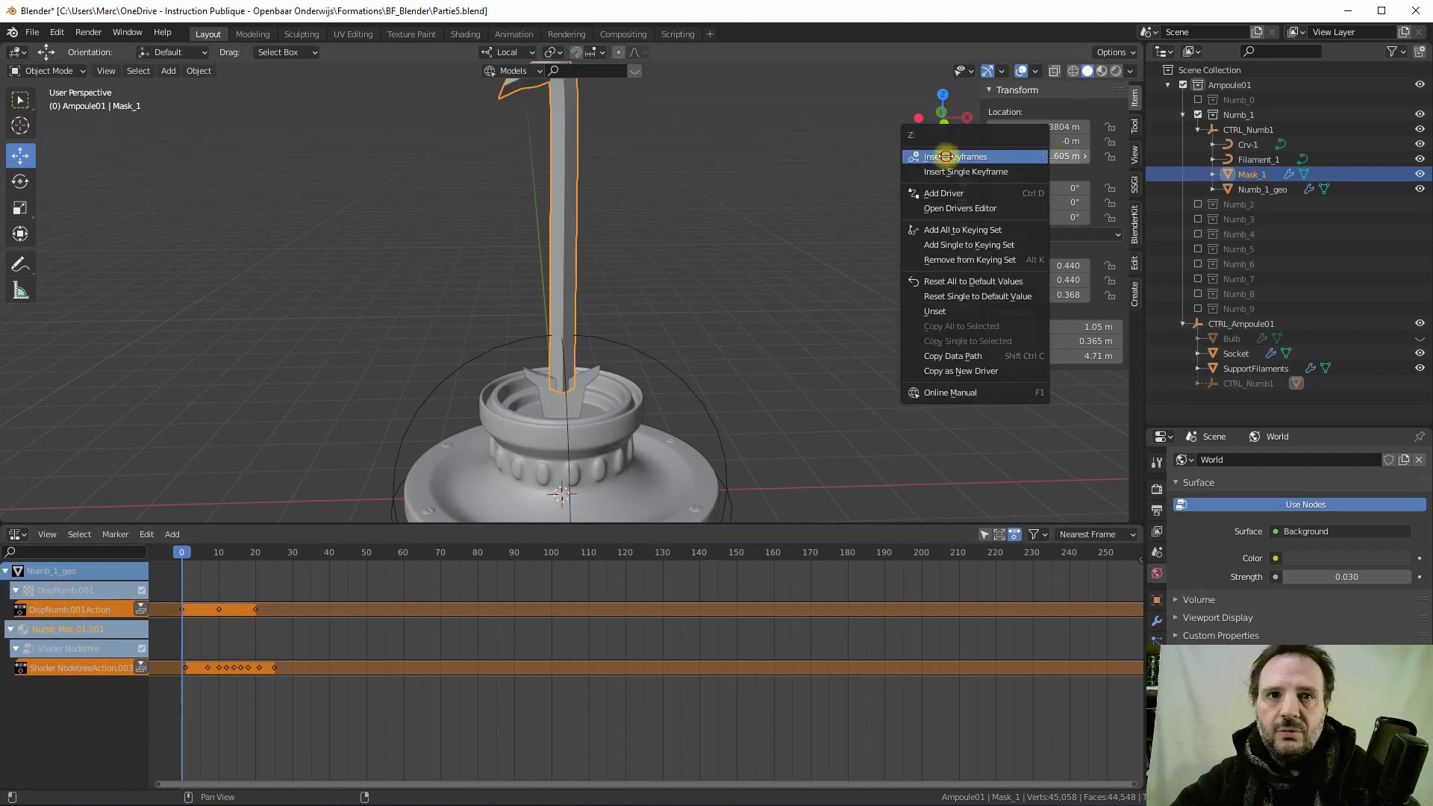
left_click(945, 156)
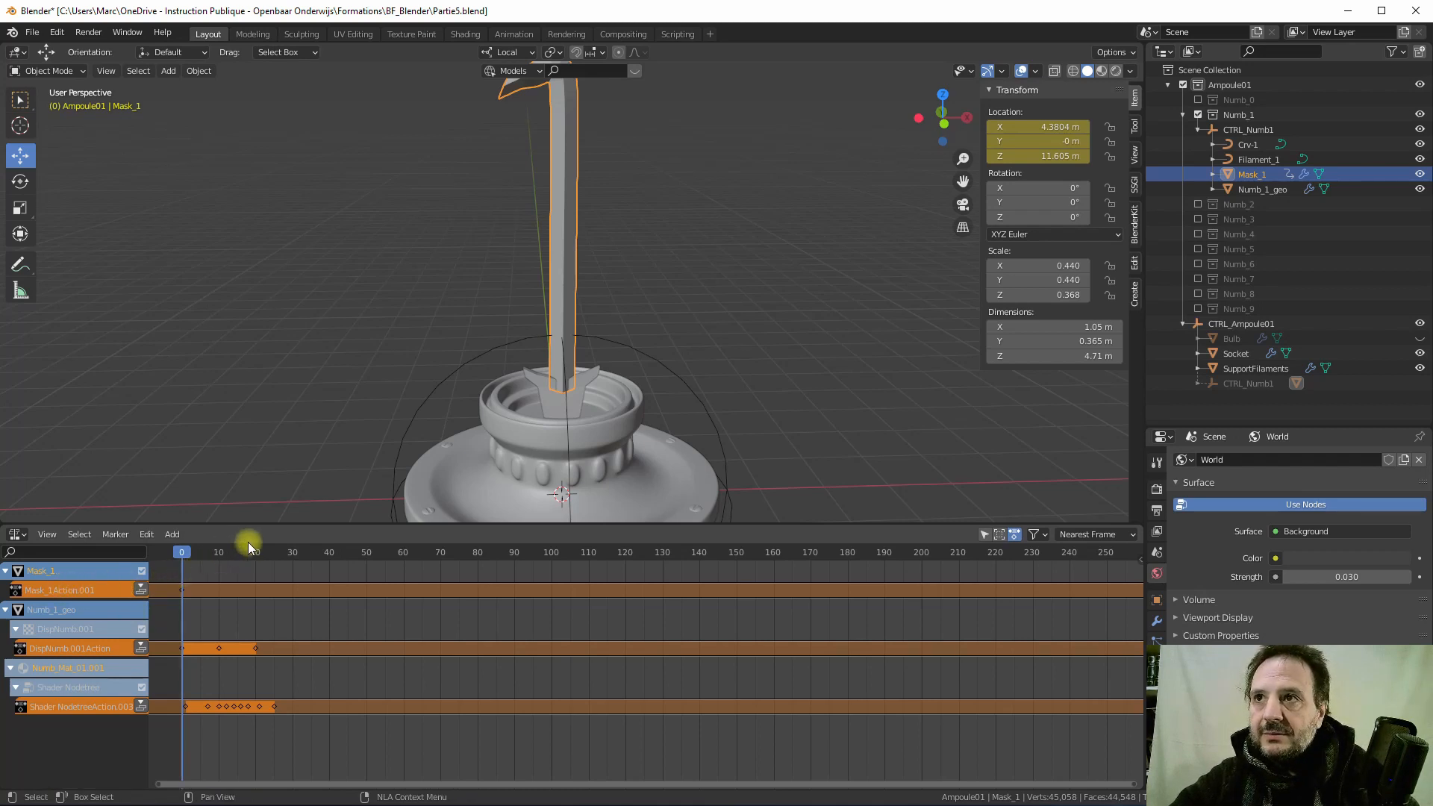
left_click(140, 590)
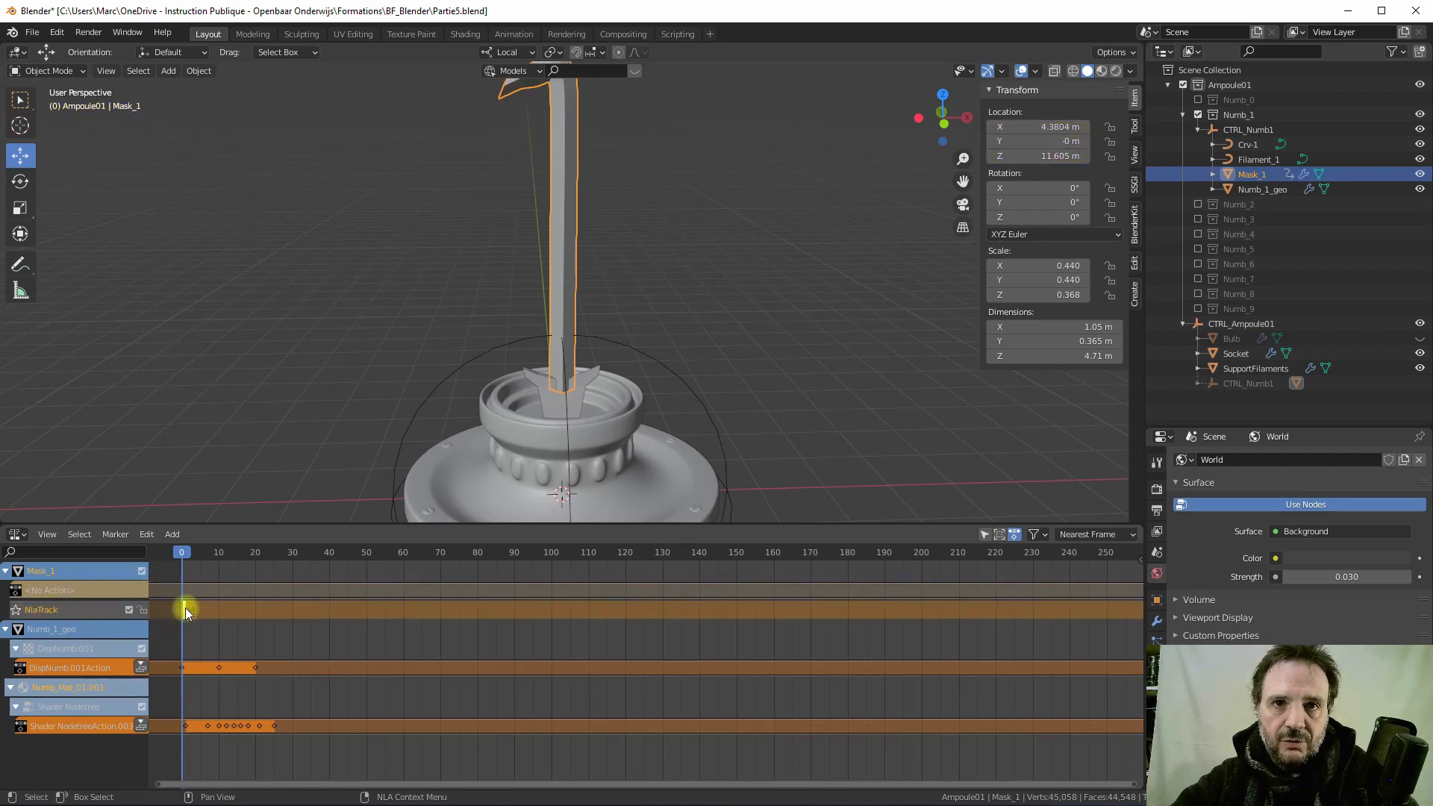
- Delete the pushed-down strip from Mask_1's NLA track and add Mask_1Action as an action strip at frame 0
key("Delete")
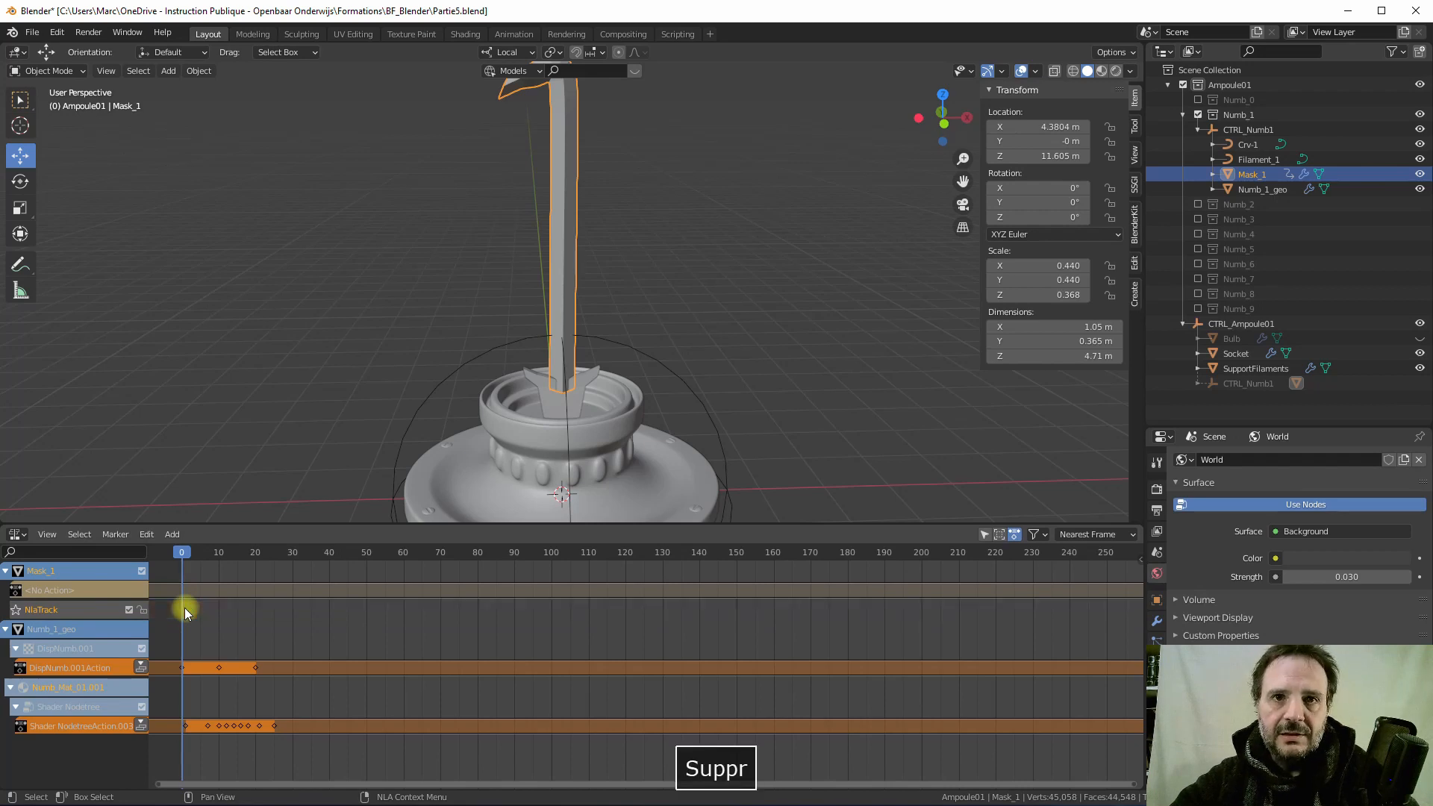
left_click(172, 534)
left_click(222, 552)
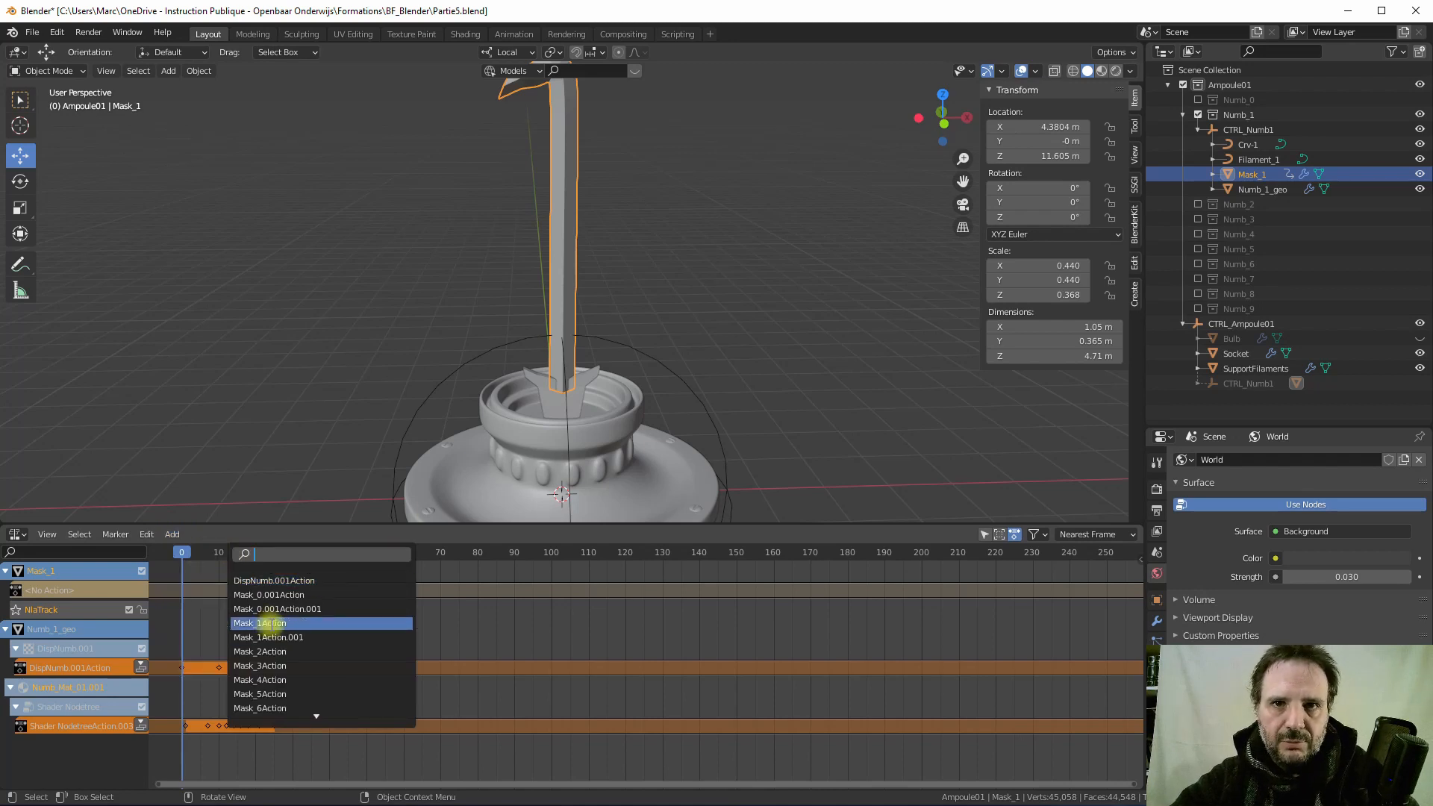
left_click(270, 624)
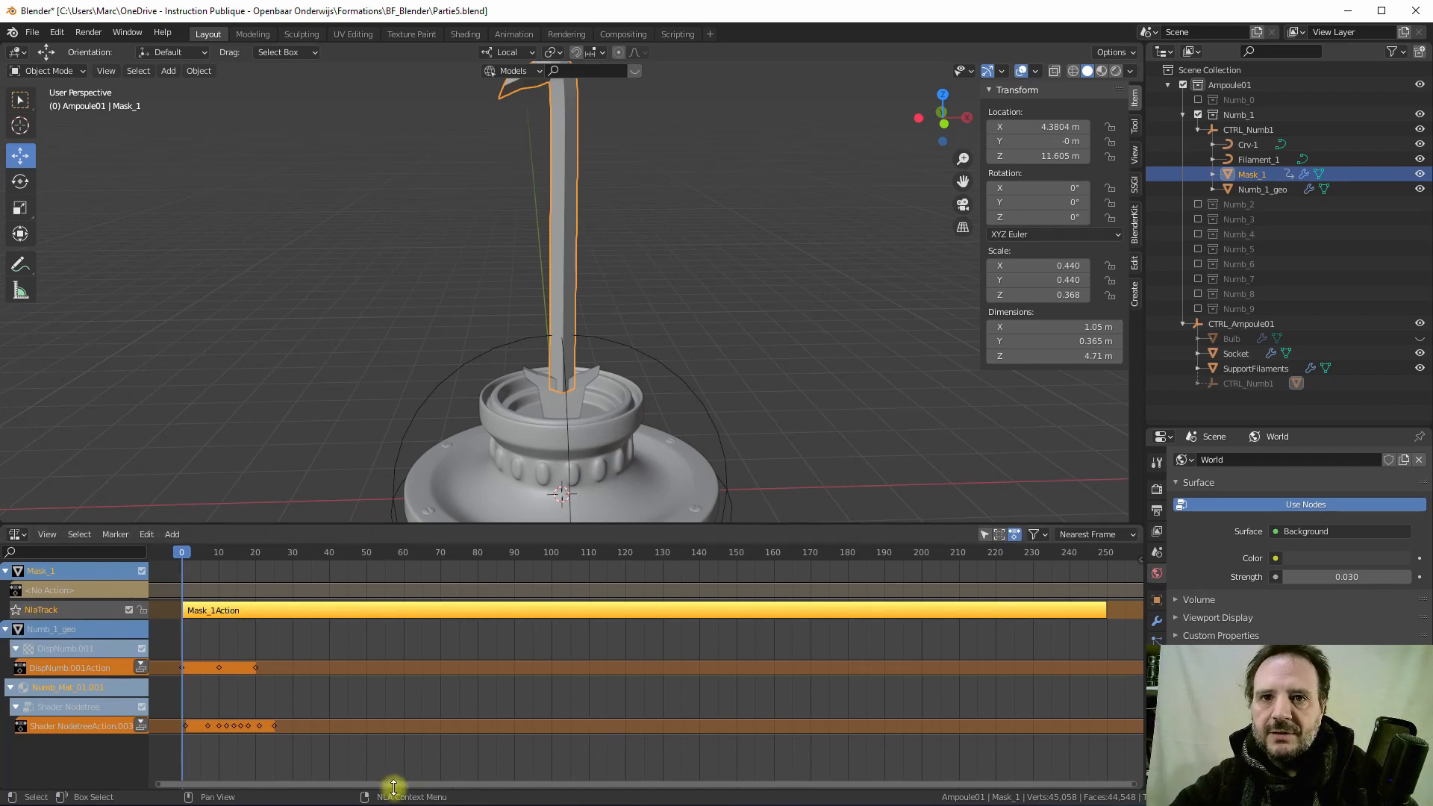
left_click_drag(407, 785, 639, 791)
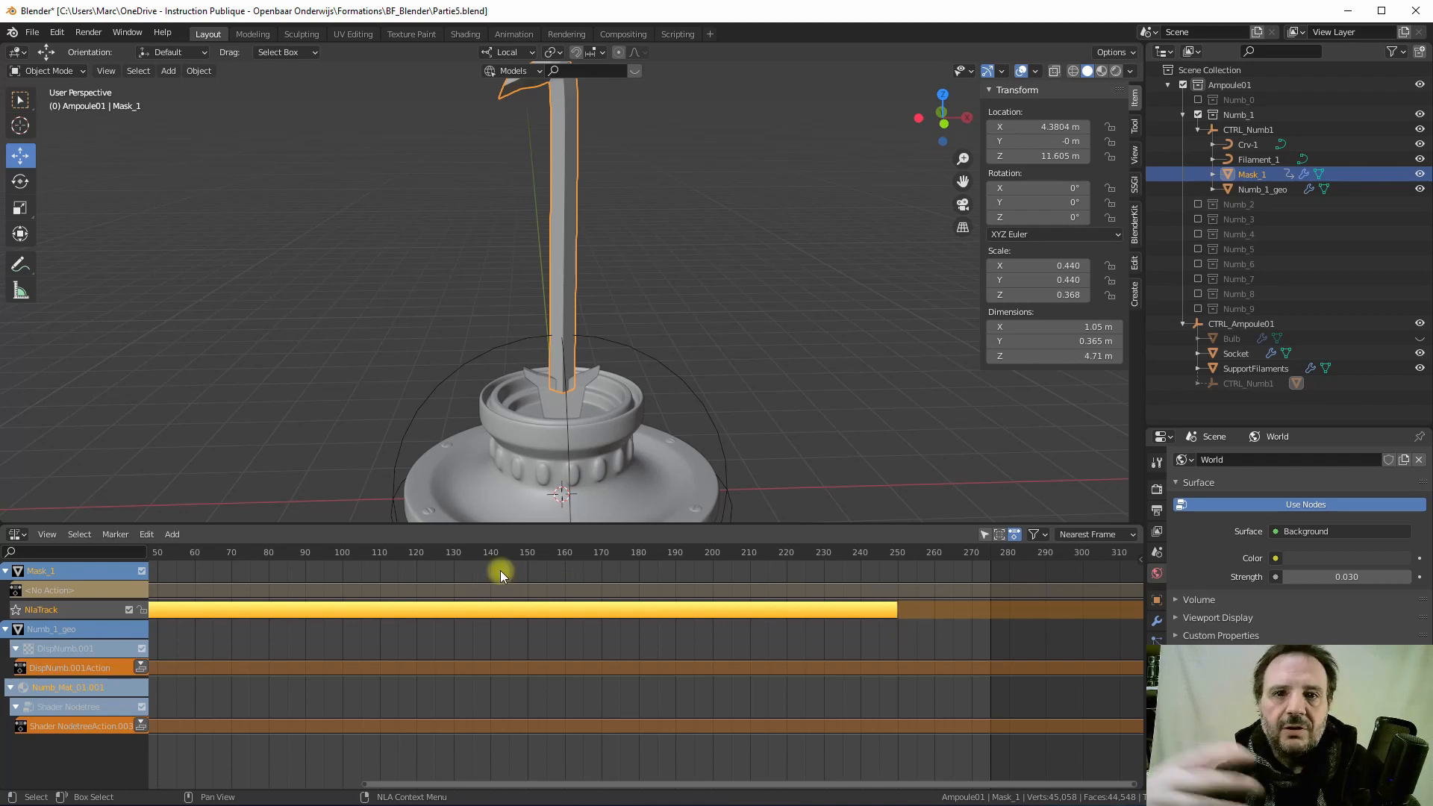
scroll(474, 606, "down", 1)
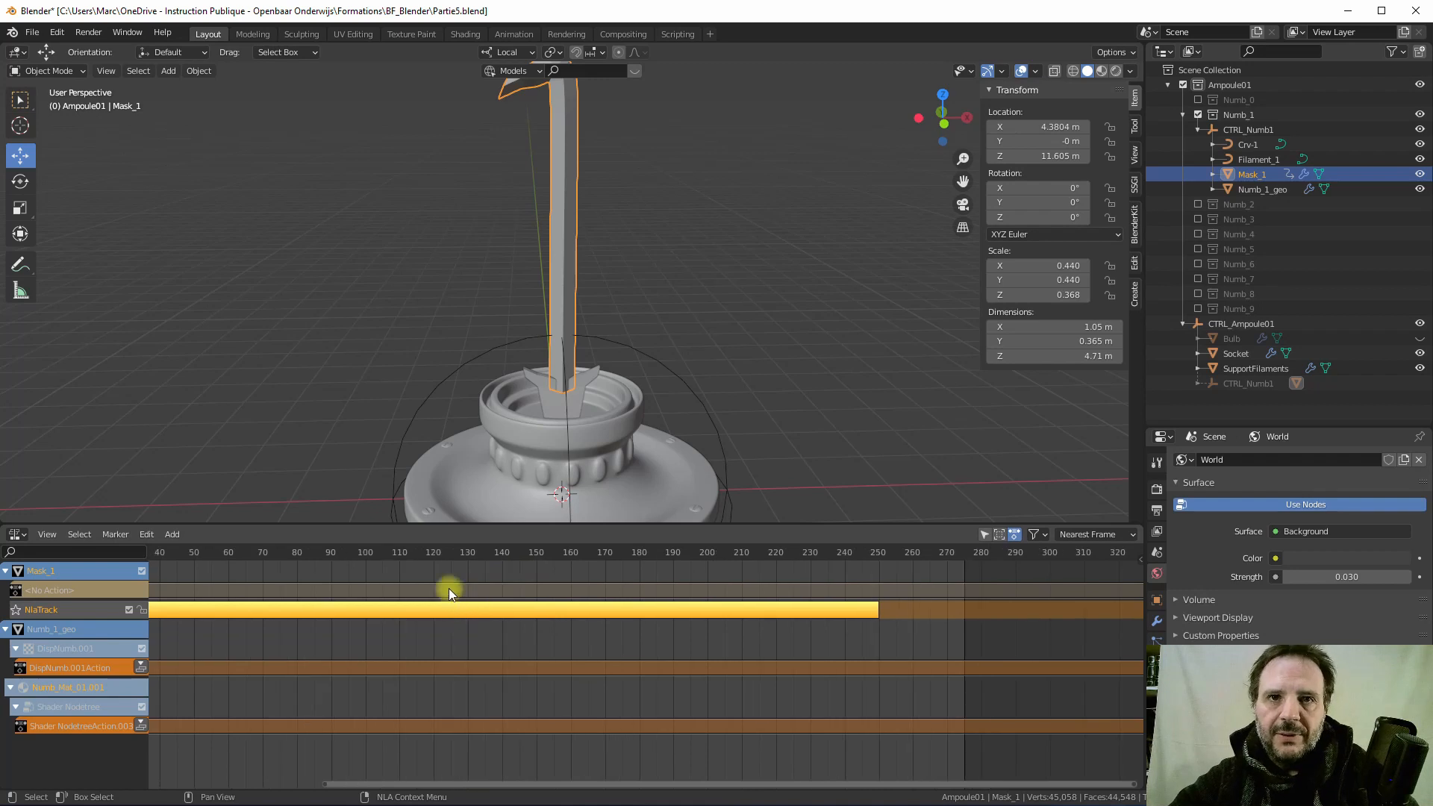
scroll(446, 587, "up", 4)
left_click_drag(714, 782, 415, 688)
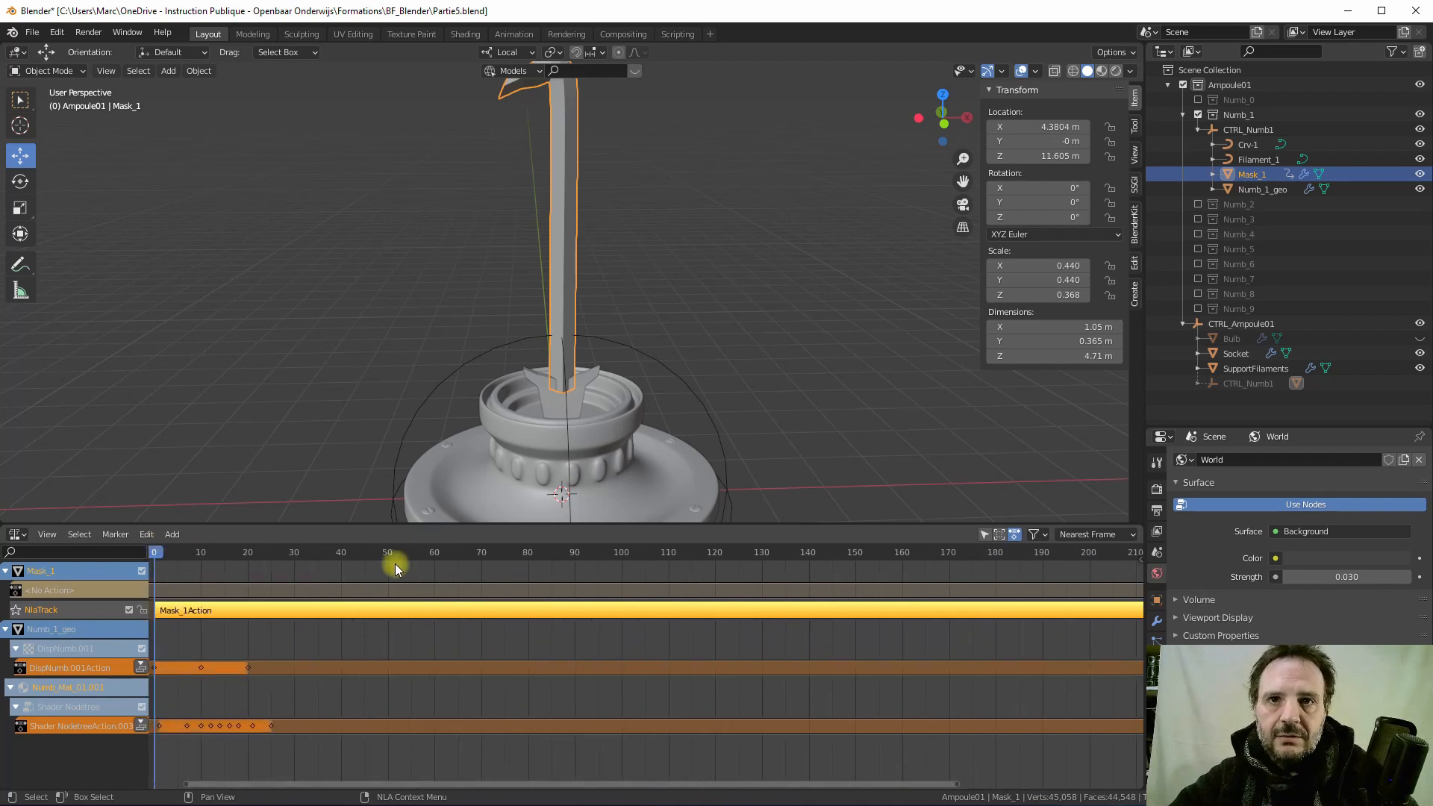